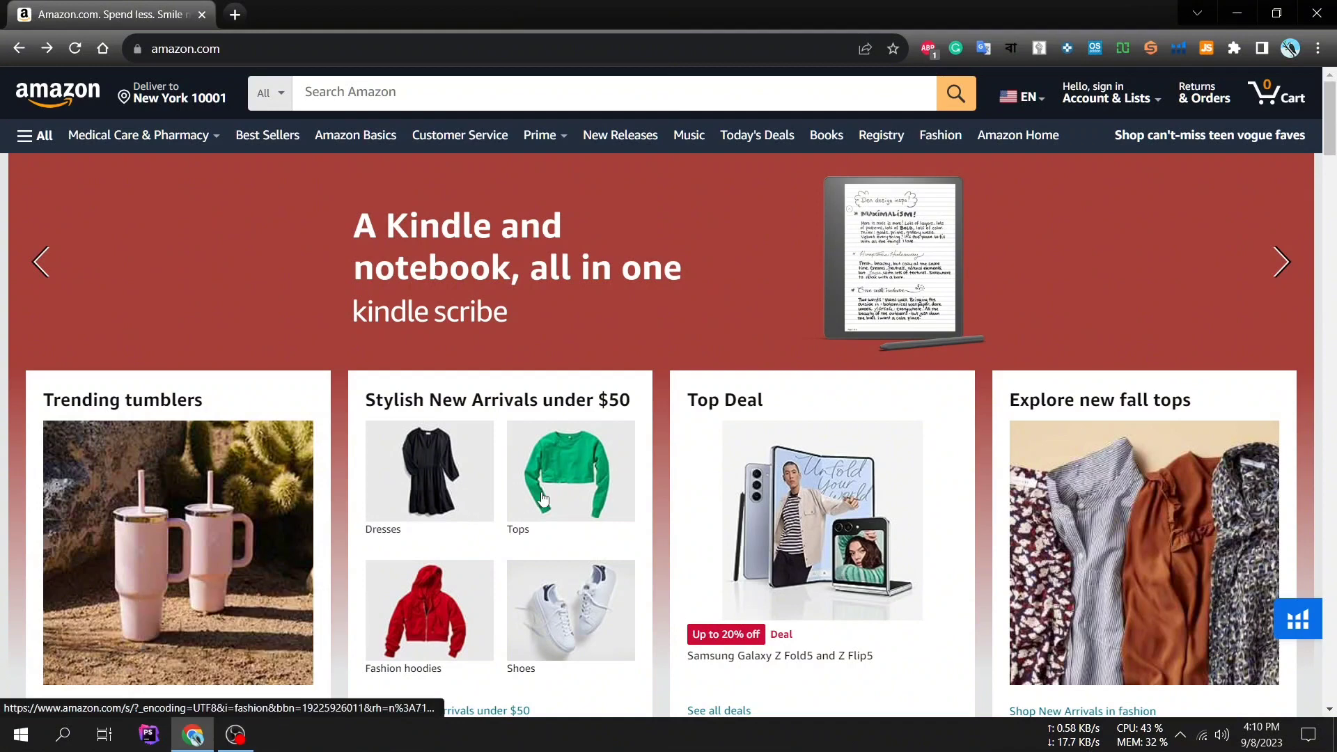
{"action": "scroll", "coordinate": [544, 502], "scroll_direction": "down", "scroll_amount": 3}
{"action": "scroll", "coordinate": [544, 509], "scroll_direction": "up", "scroll_amount": 3}
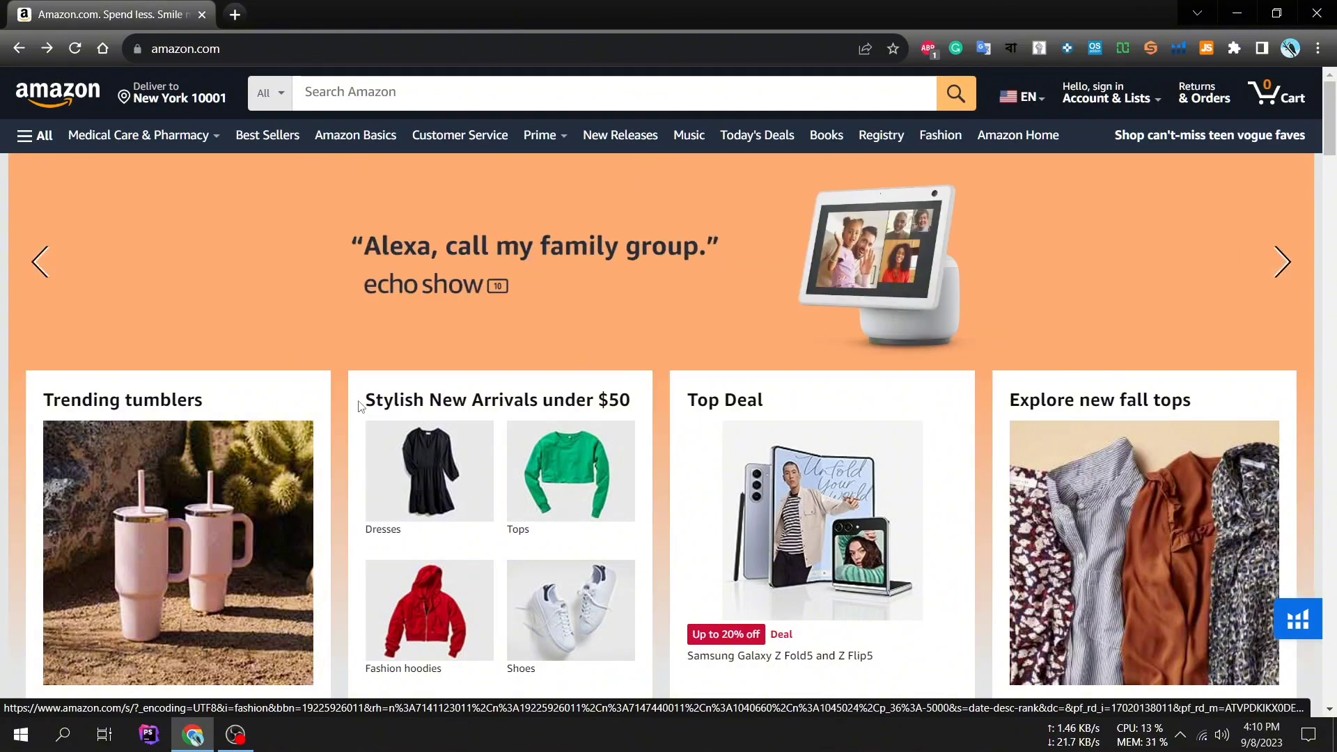
Step: Search Google for "usa map" in a new tab and open the United States in Google Maps
{"action": "left_click", "coordinate": [236, 14]}
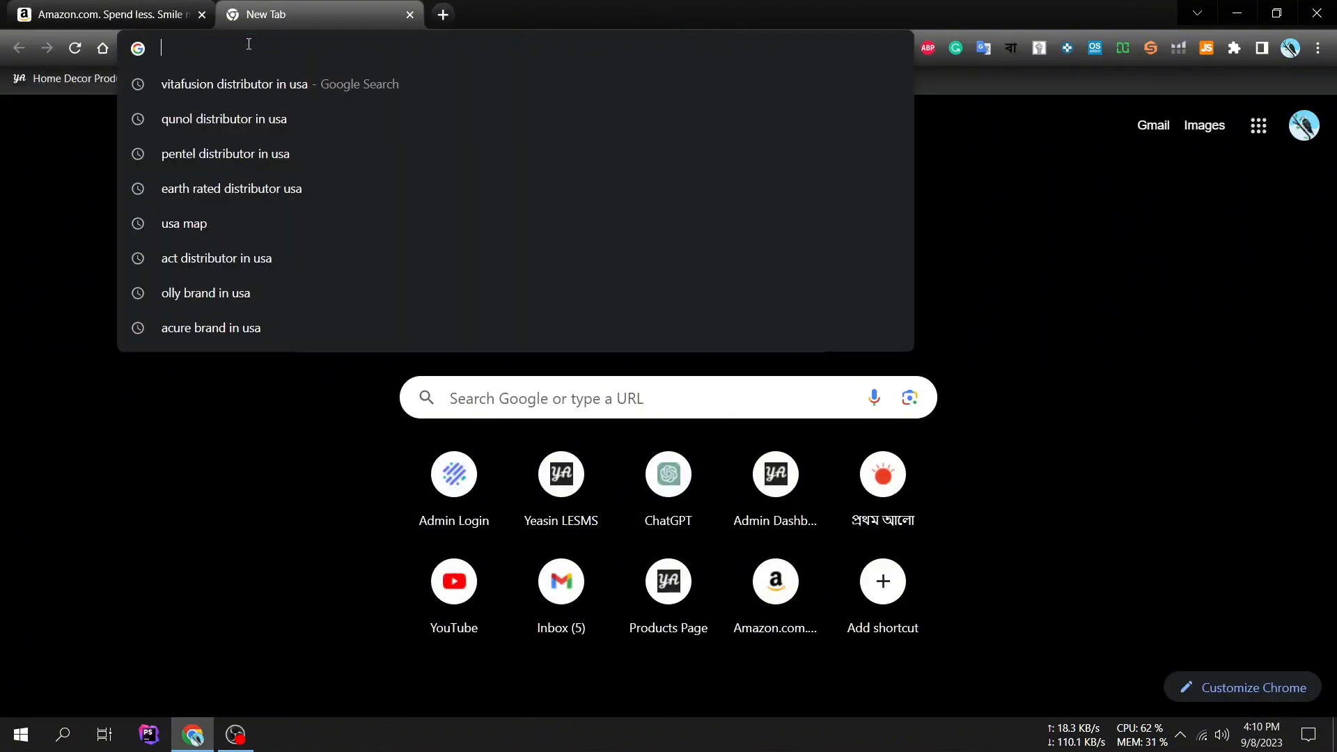
{"action": "type", "text": "usa map"}
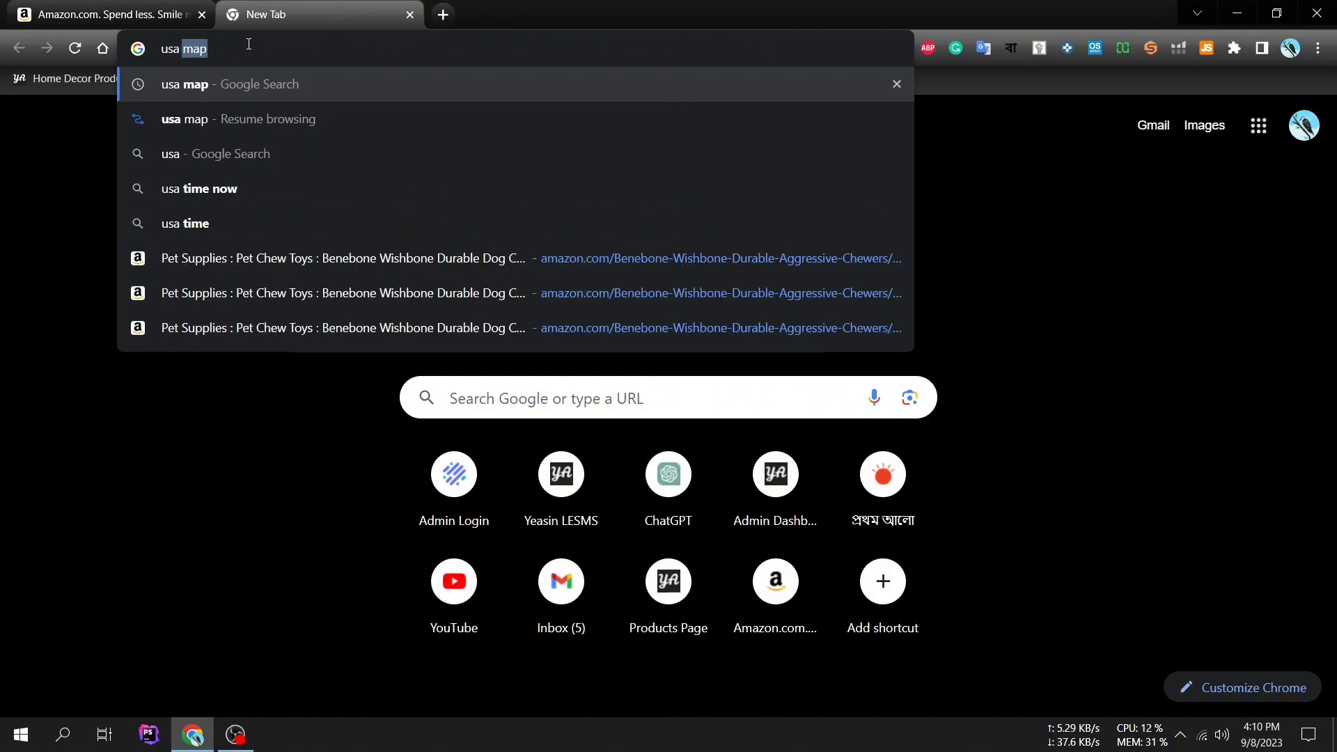
{"action": "left_click", "coordinate": [260, 74]}
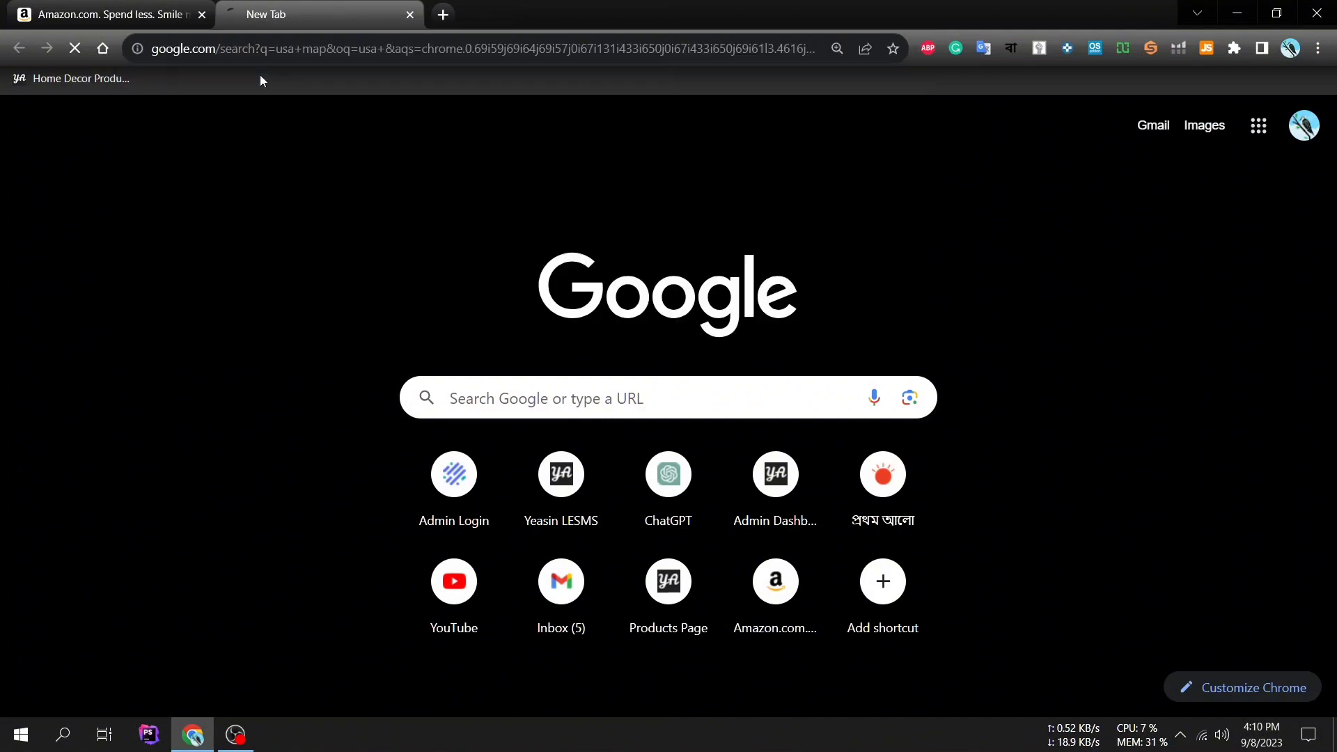
{"action": "scroll", "coordinate": [305, 334], "scroll_direction": "down", "scroll_amount": 10}
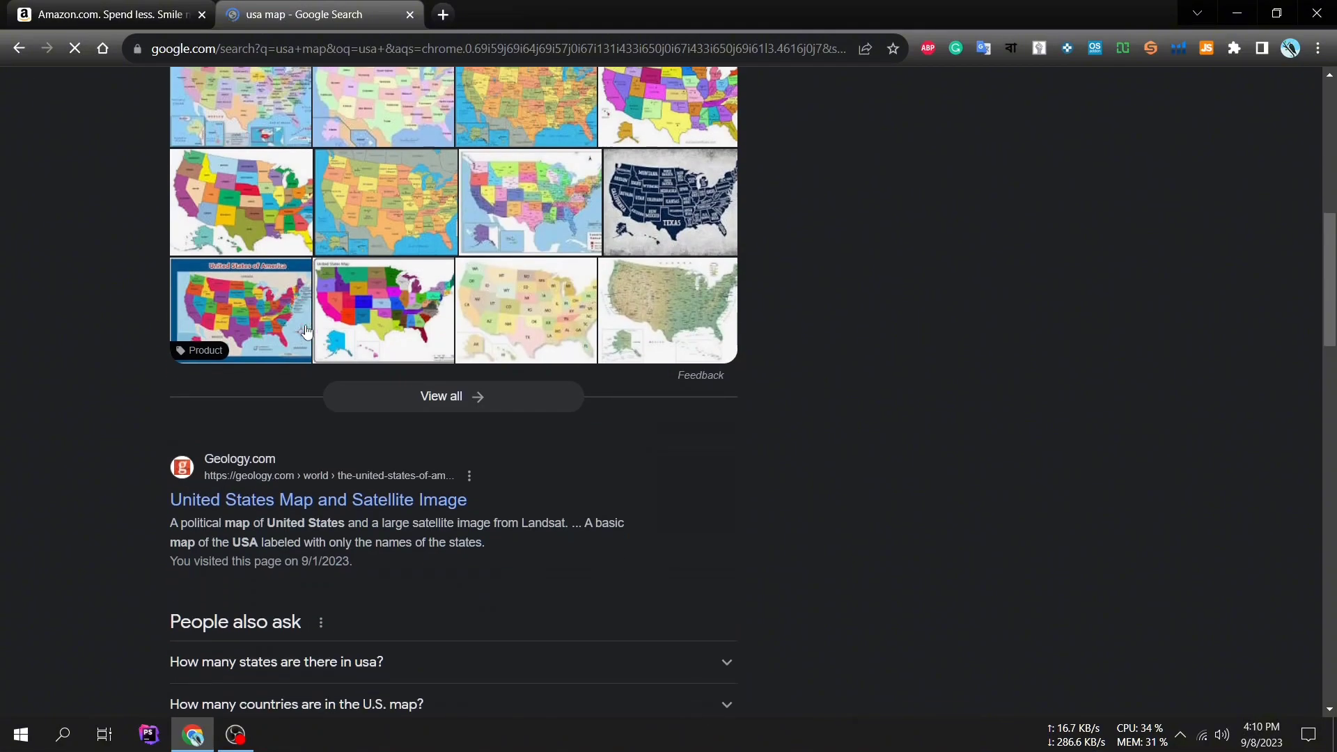
{"action": "scroll", "coordinate": [307, 331], "scroll_direction": "up", "scroll_amount": 5}
{"action": "scroll", "coordinate": [304, 331], "scroll_direction": "up", "scroll_amount": 5}
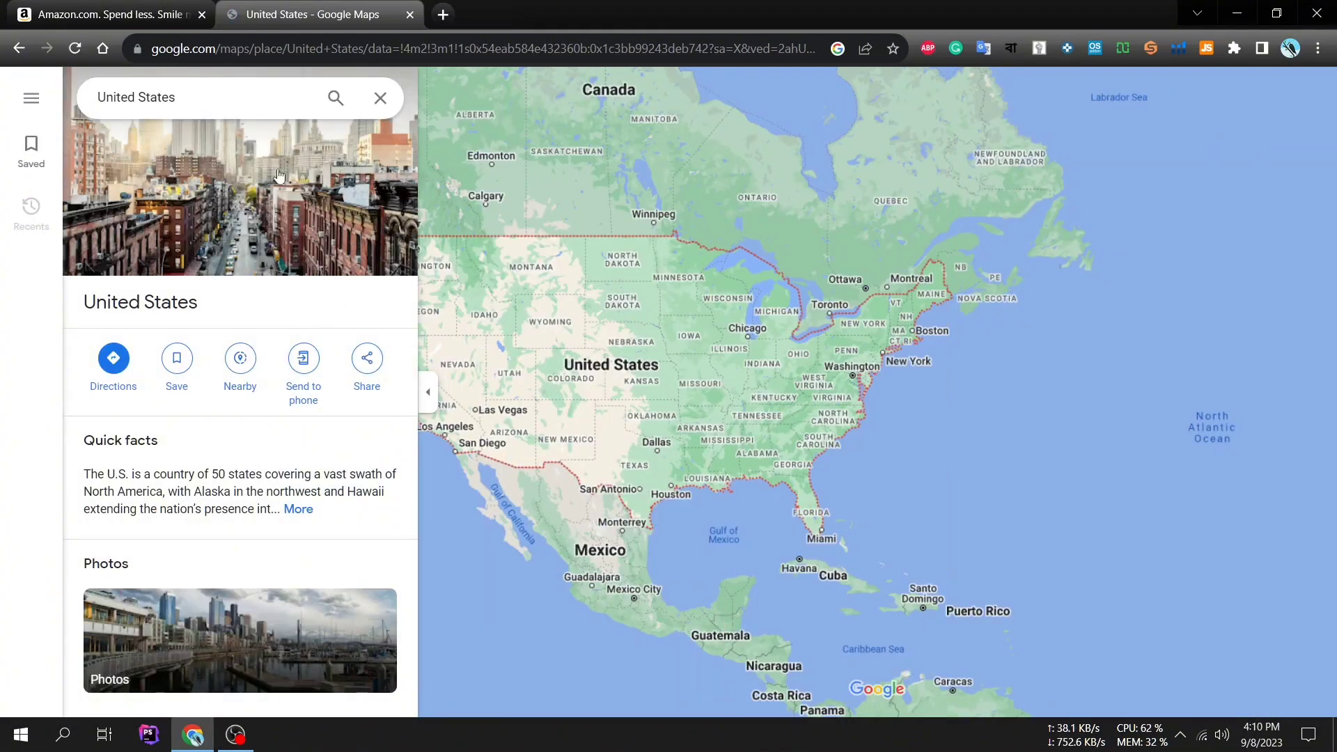
Step: Replace the United States search in Google Maps with "pet supplies distributor in usa" and run it
{"action": "left_click", "coordinate": [223, 105]}
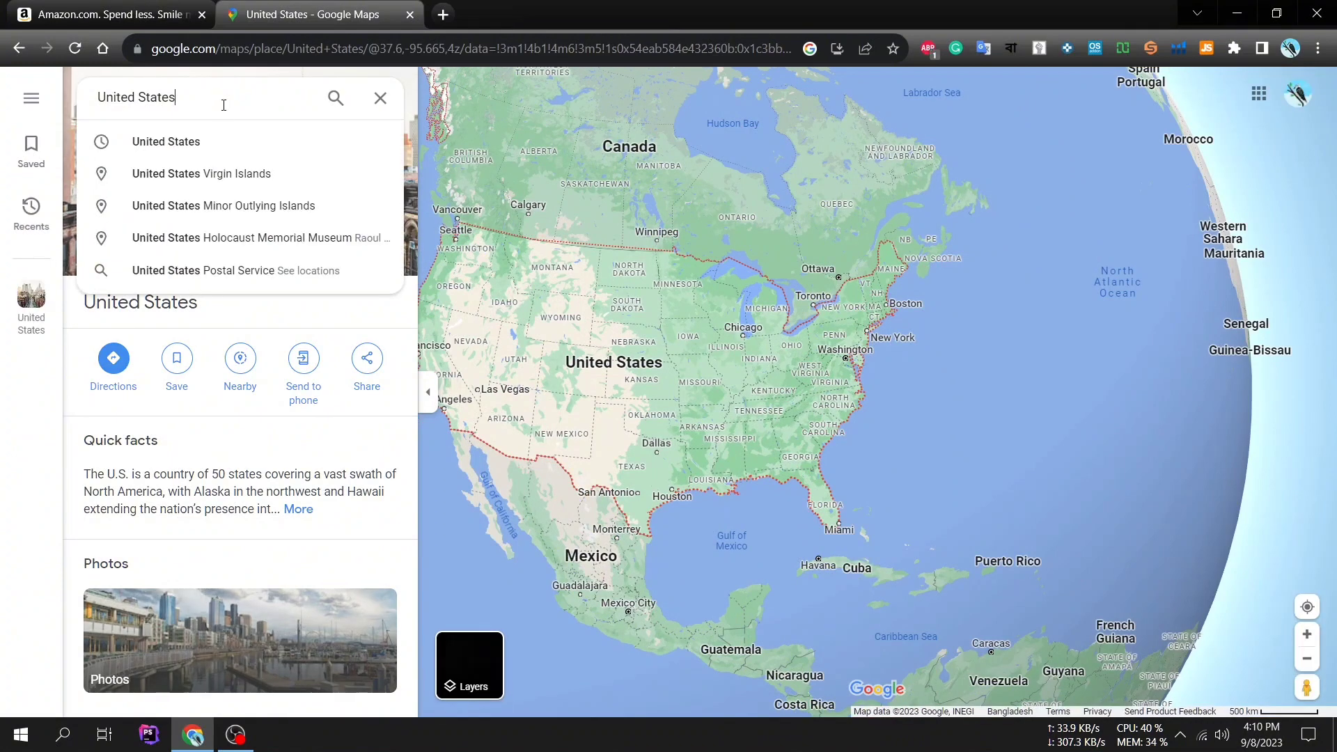
{"action": "key", "text": "BackSpace"}
{"action": "key", "text": "BackSpace"}
{"action": "key", "text": "BackSpace"}
{"action": "key", "text": "BackSpace"}
{"action": "key", "text": "BackSpace"}
{"action": "key", "text": "BackSpace"}
{"action": "key", "text": "BackSpace"}
{"action": "key", "text": "BackSpace"}
{"action": "key", "text": "BackSpace"}
{"action": "key", "text": "BackSpace"}
{"action": "key", "text": "BackSpace"}
{"action": "key", "text": "BackSpace"}
{"action": "key", "text": "BackSpace"}
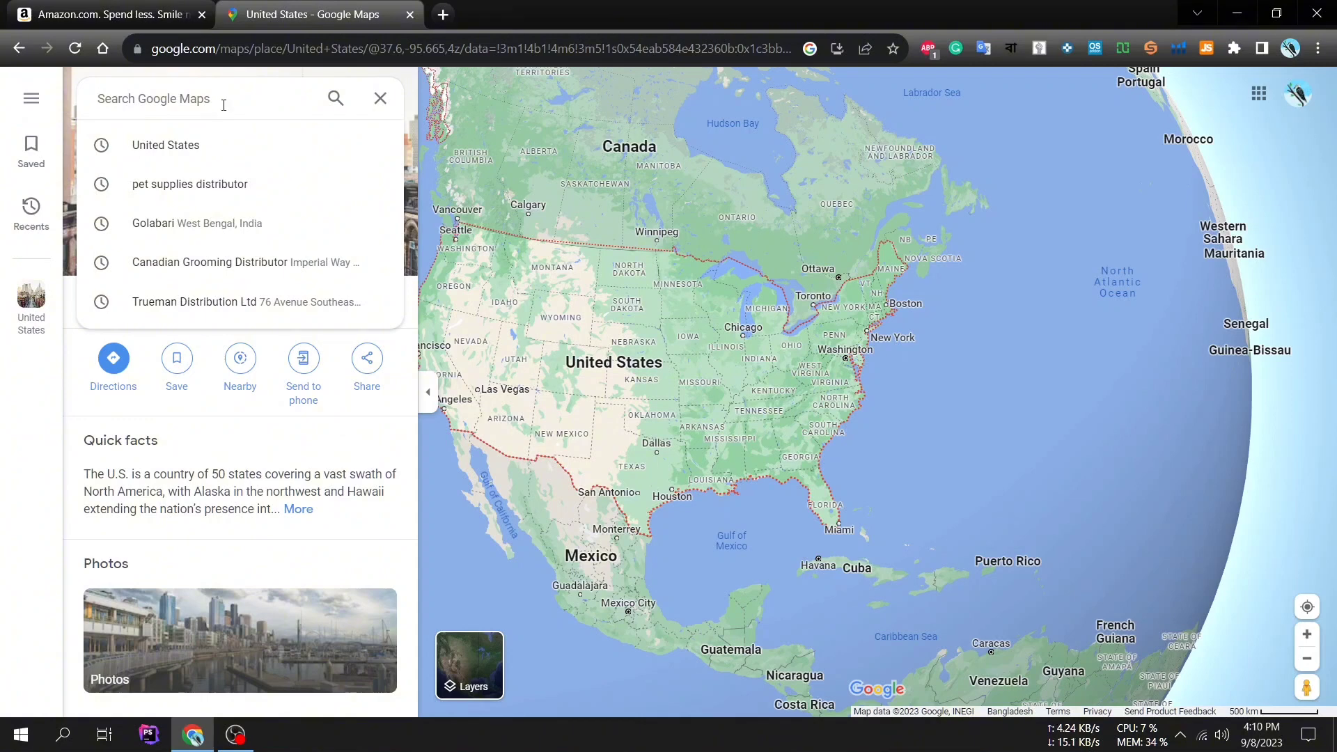
{"action": "type", "text": "per"}
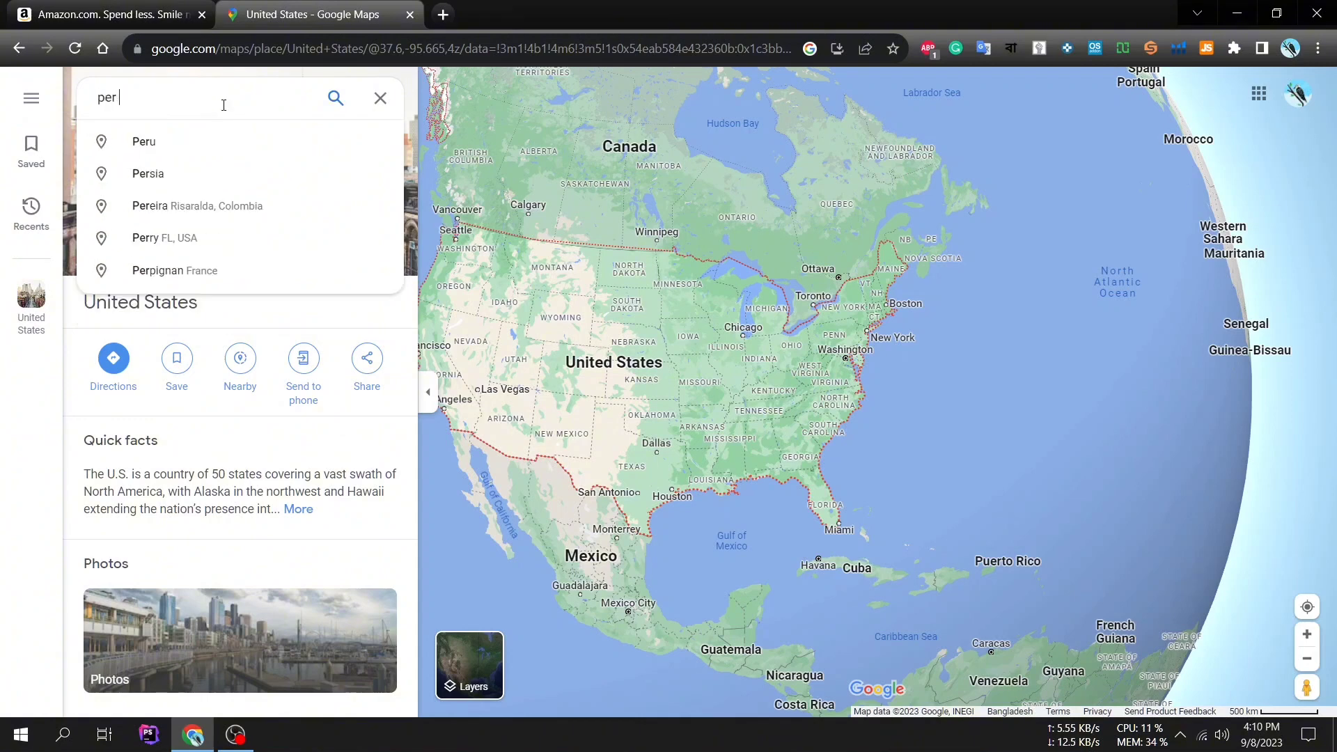
{"action": "type", "text": " s"}
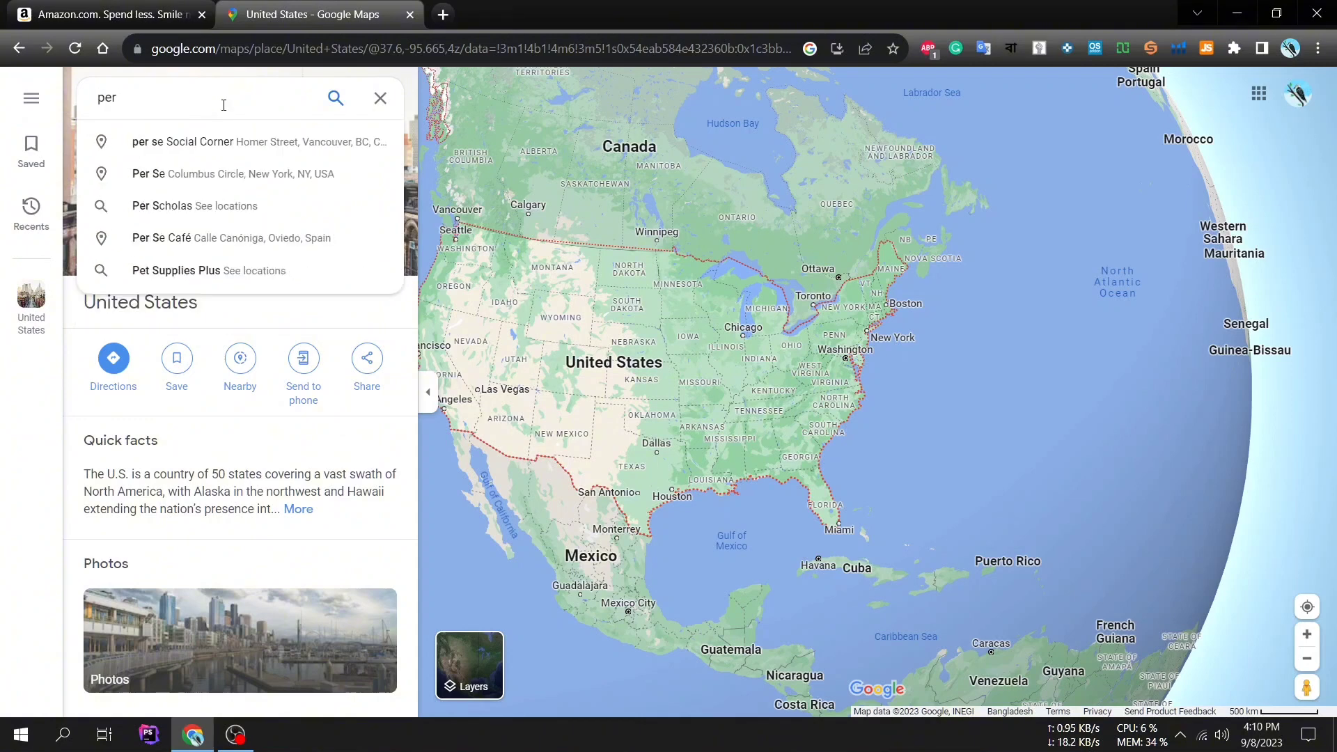
{"action": "key", "text": "BackSpace"}
{"action": "type", "text": "t "}
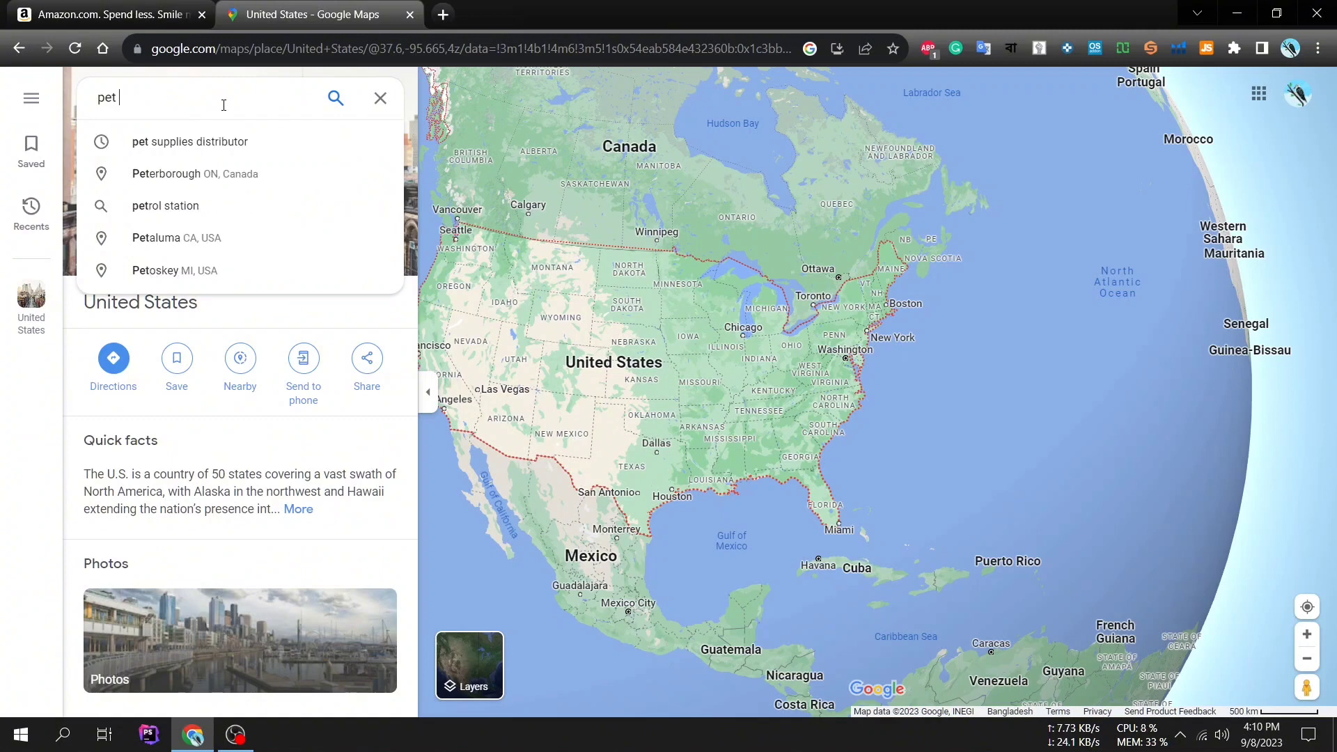
{"action": "type", "text": "sup"}
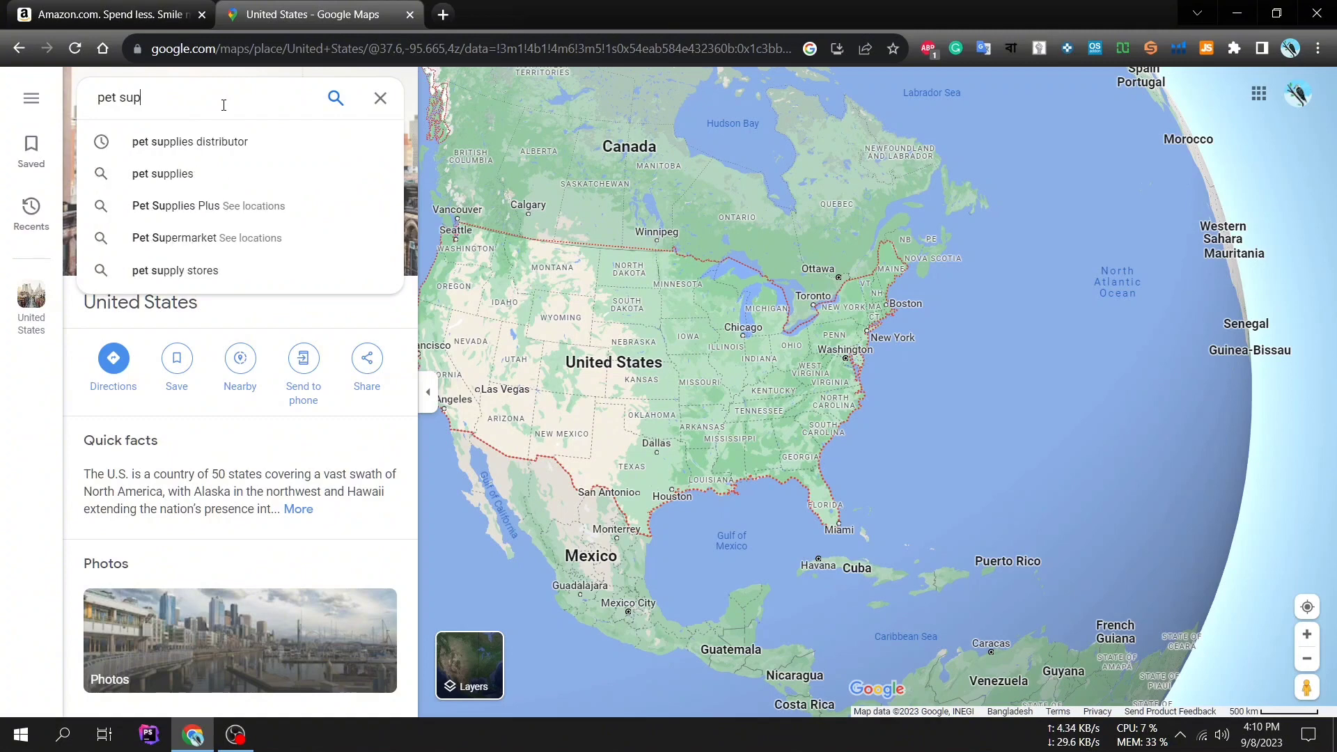
{"action": "type", "text": "pli"}
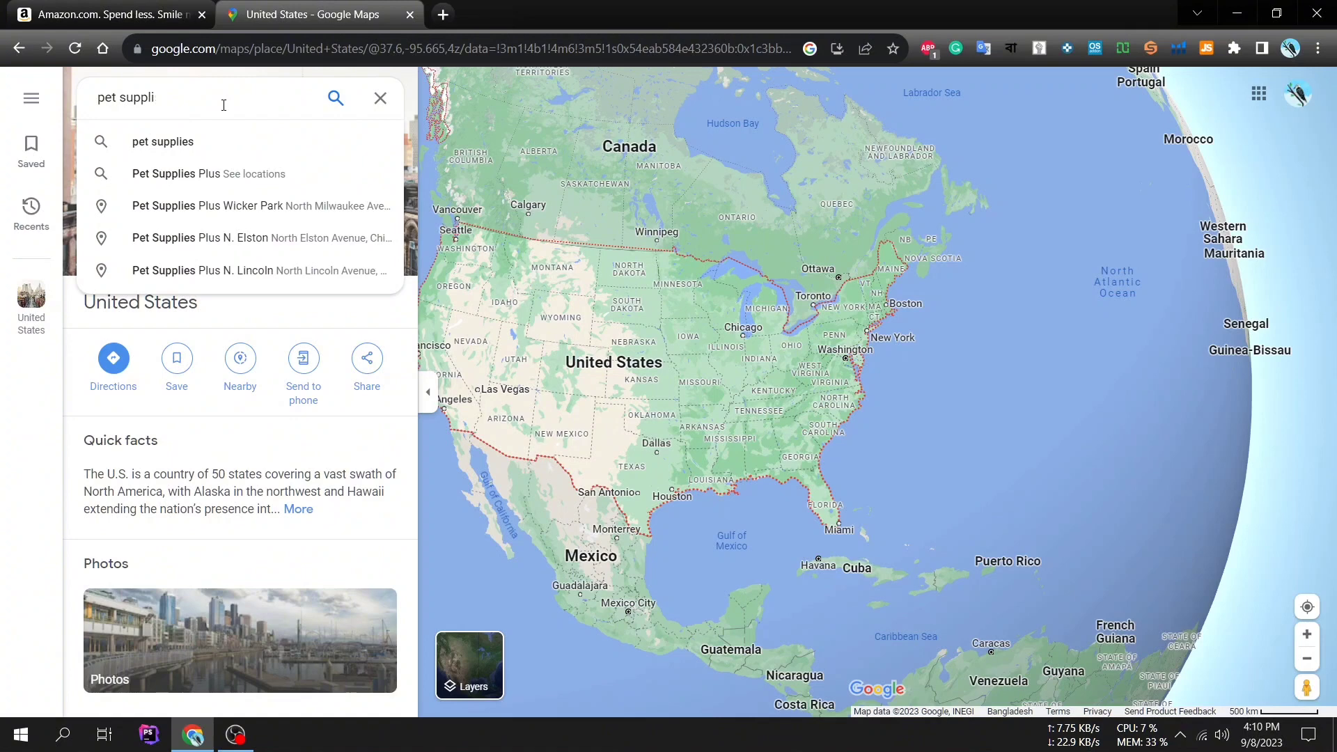
{"action": "type", "text": "ses di"}
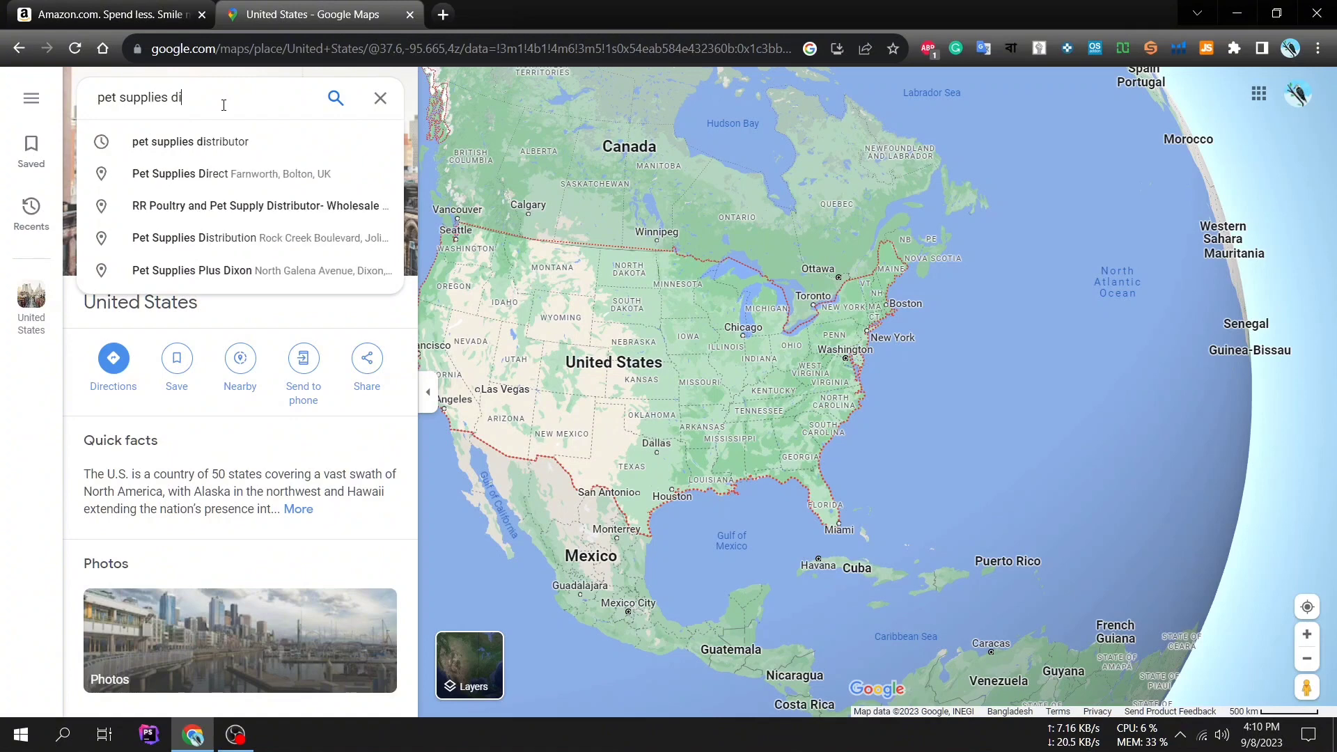
{"action": "type", "text": "stri"}
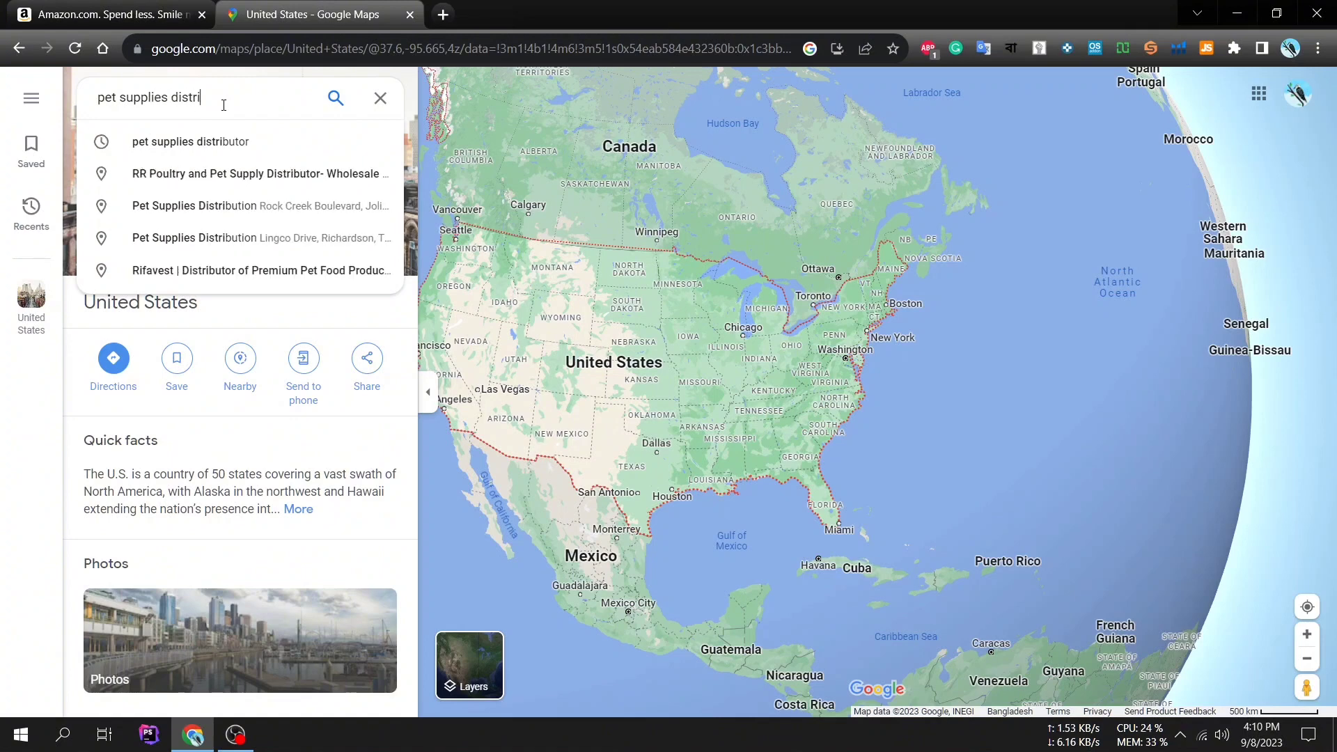
{"action": "type", "text": "but"}
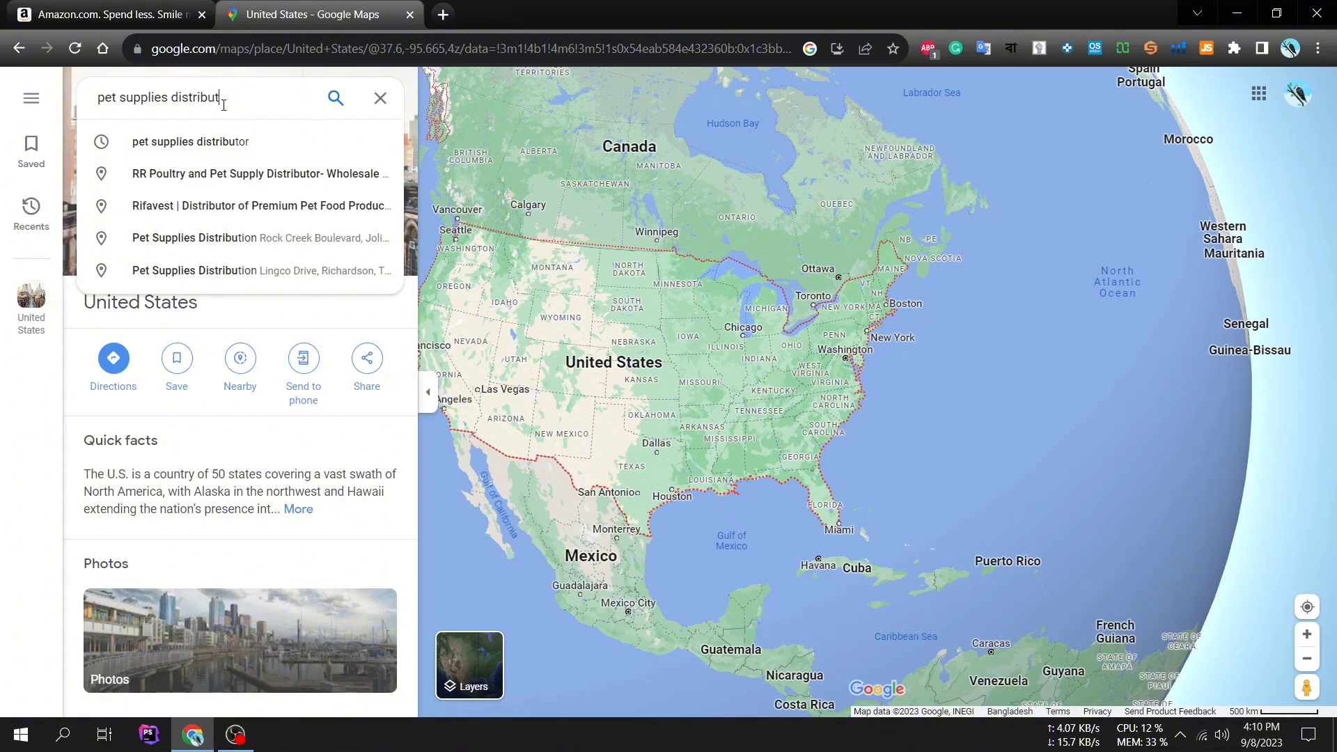
{"action": "type", "text": "or"}
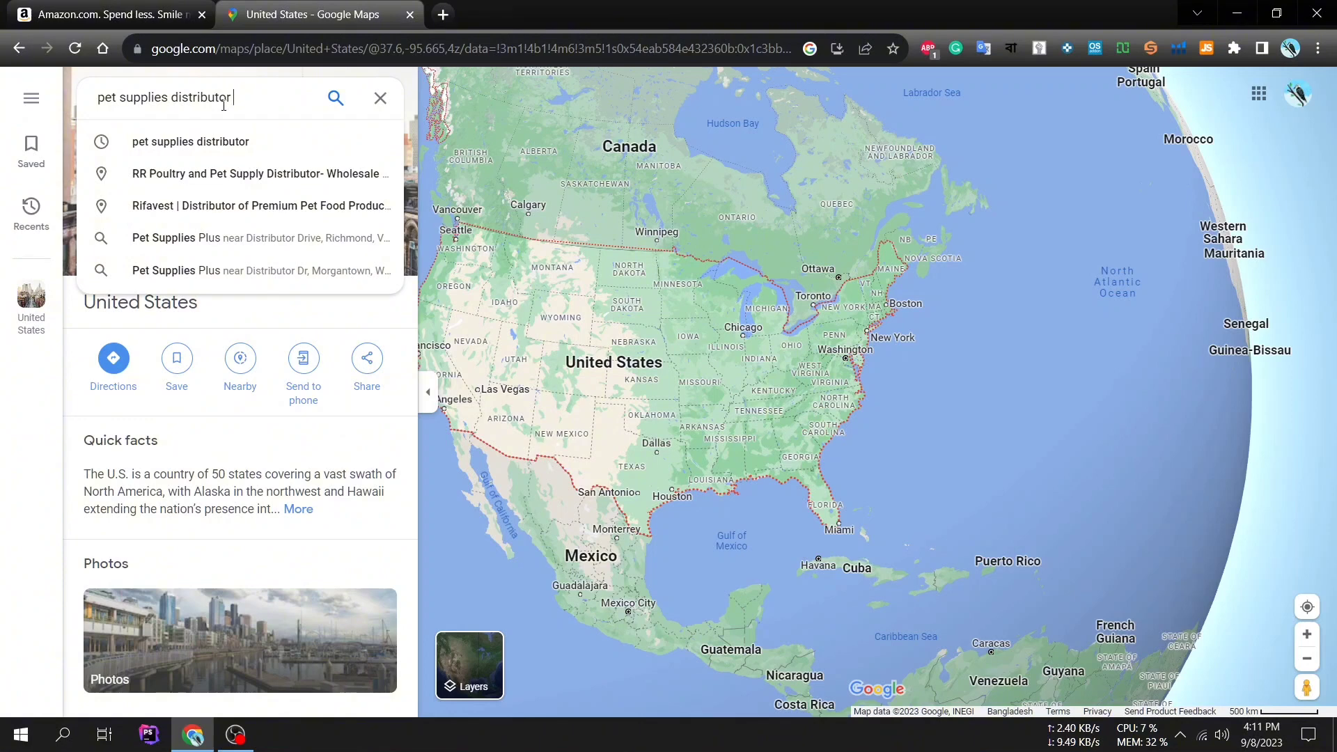
{"action": "type", "text": "n usa"}
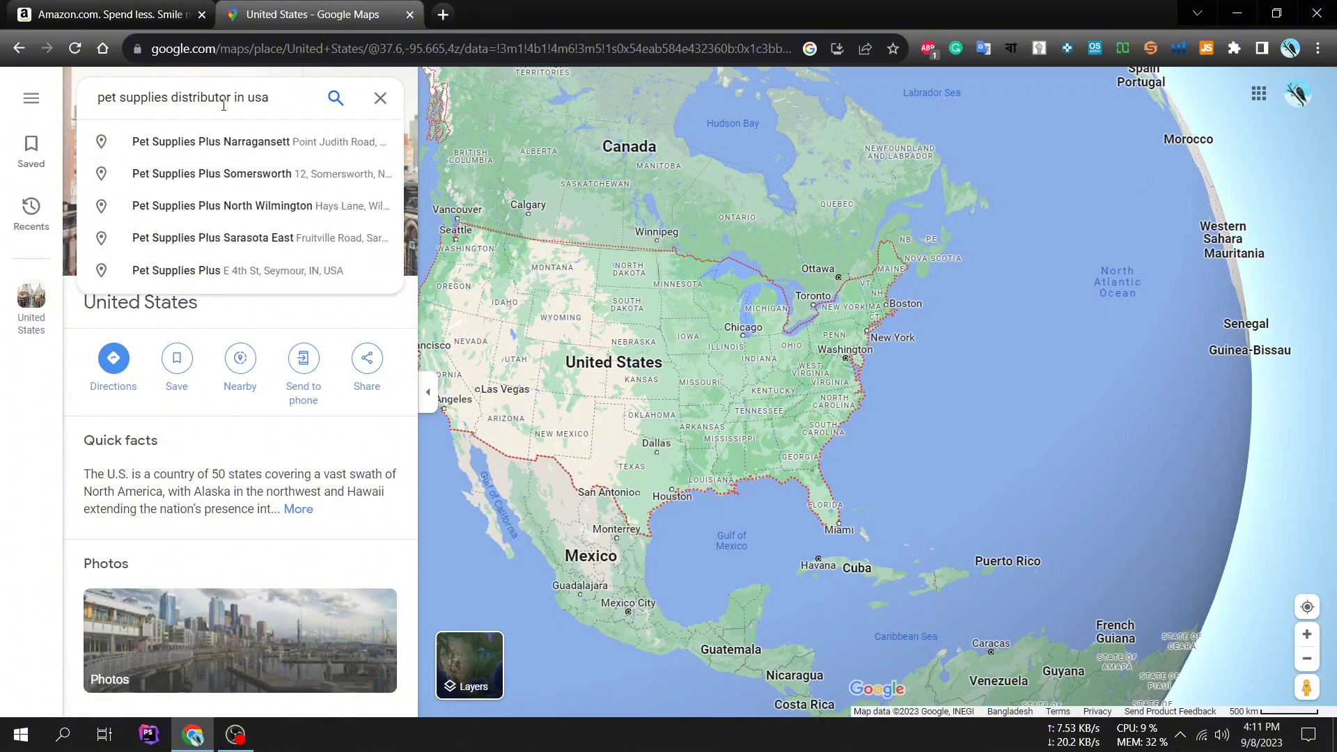
{"action": "key", "text": "Return"}
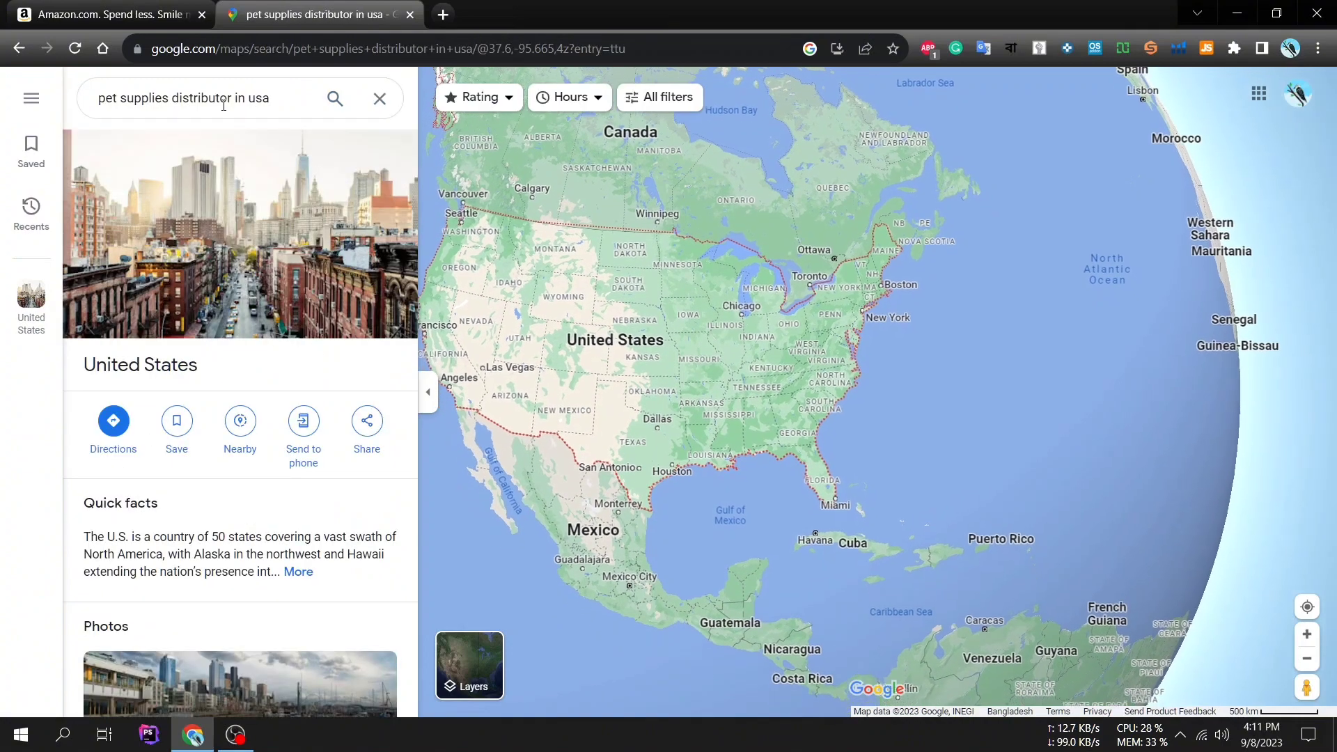
Step: Look over the distributor results and enable updating results when the map moves
{"action": "scroll", "coordinate": [228, 257], "scroll_direction": "down", "scroll_amount": 2}
{"action": "scroll", "coordinate": [188, 417], "scroll_direction": "up", "scroll_amount": 2}
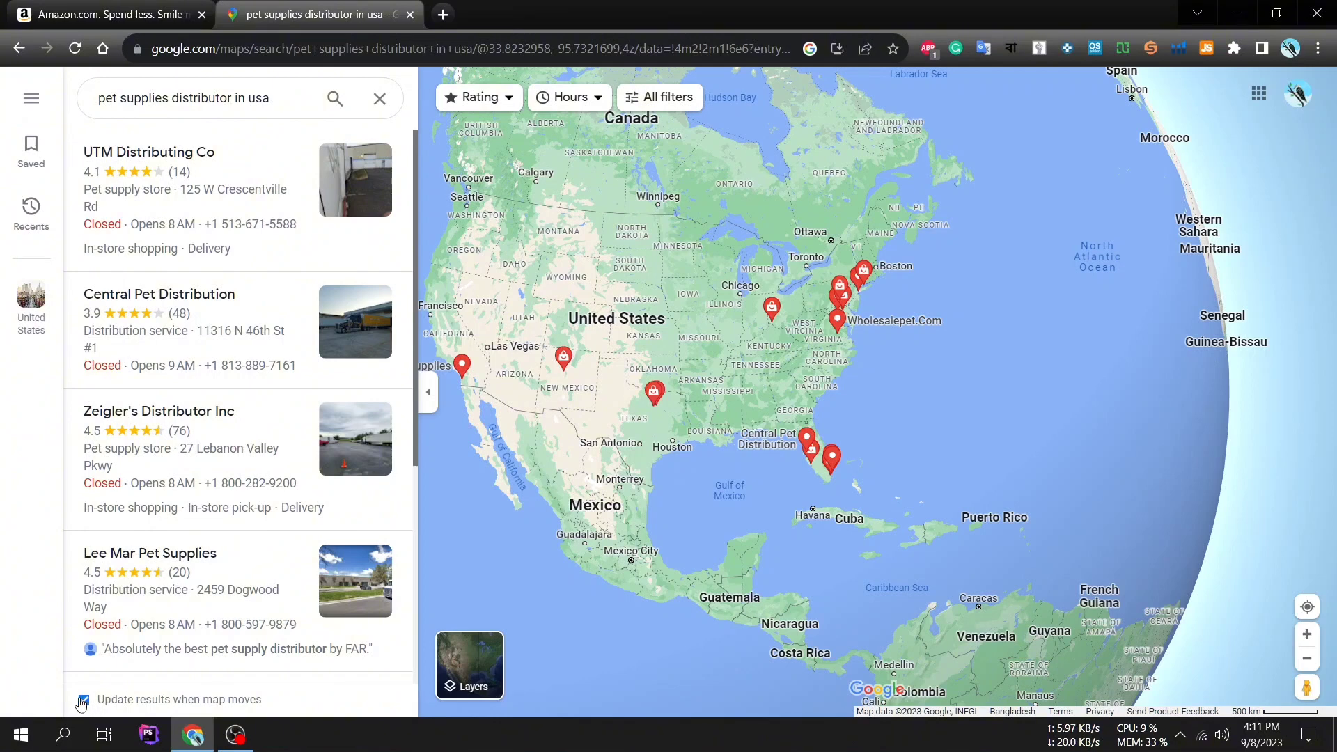
{"action": "left_click", "coordinate": [84, 700]}
Step: Examine which pet supplies distributors are listed for different areas of the eastern United States at several map scales
{"action": "scroll", "coordinate": [798, 379], "scroll_direction": "up", "scroll_amount": 5}
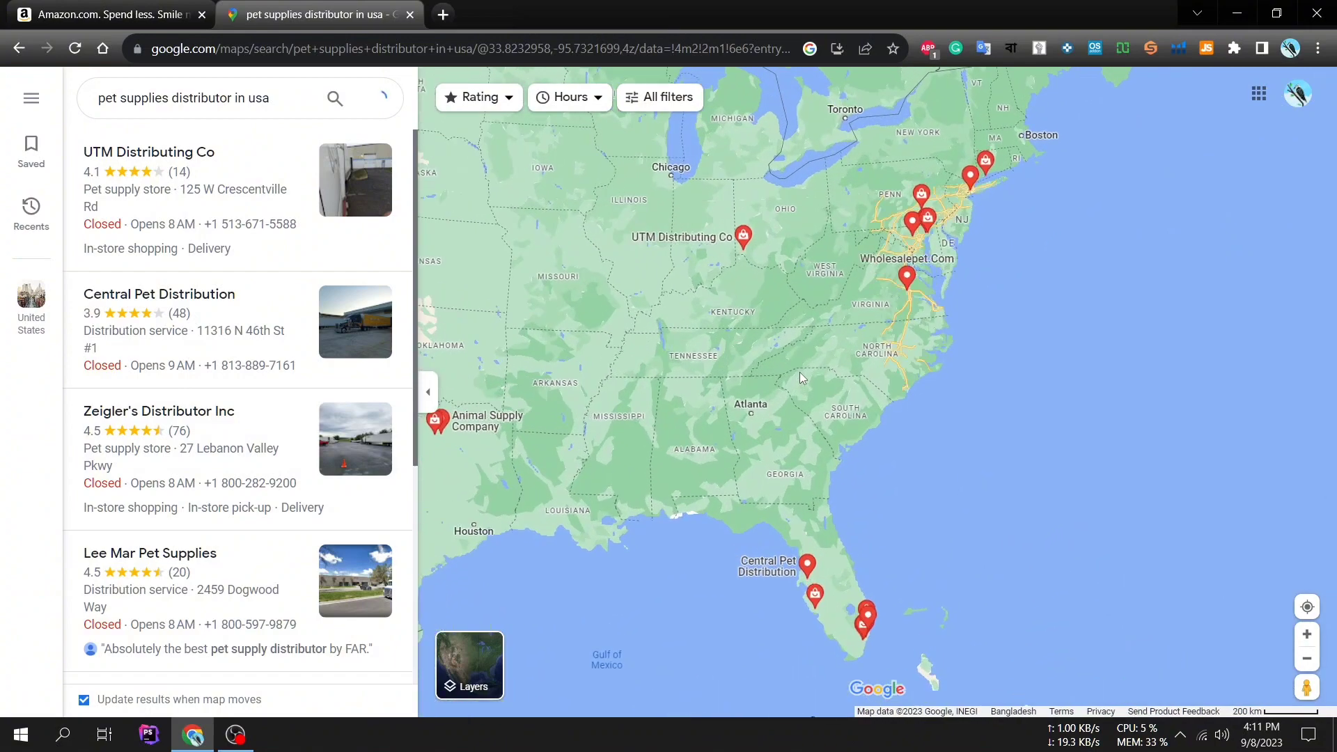
{"action": "scroll", "coordinate": [711, 217], "scroll_direction": "up", "scroll_amount": 2}
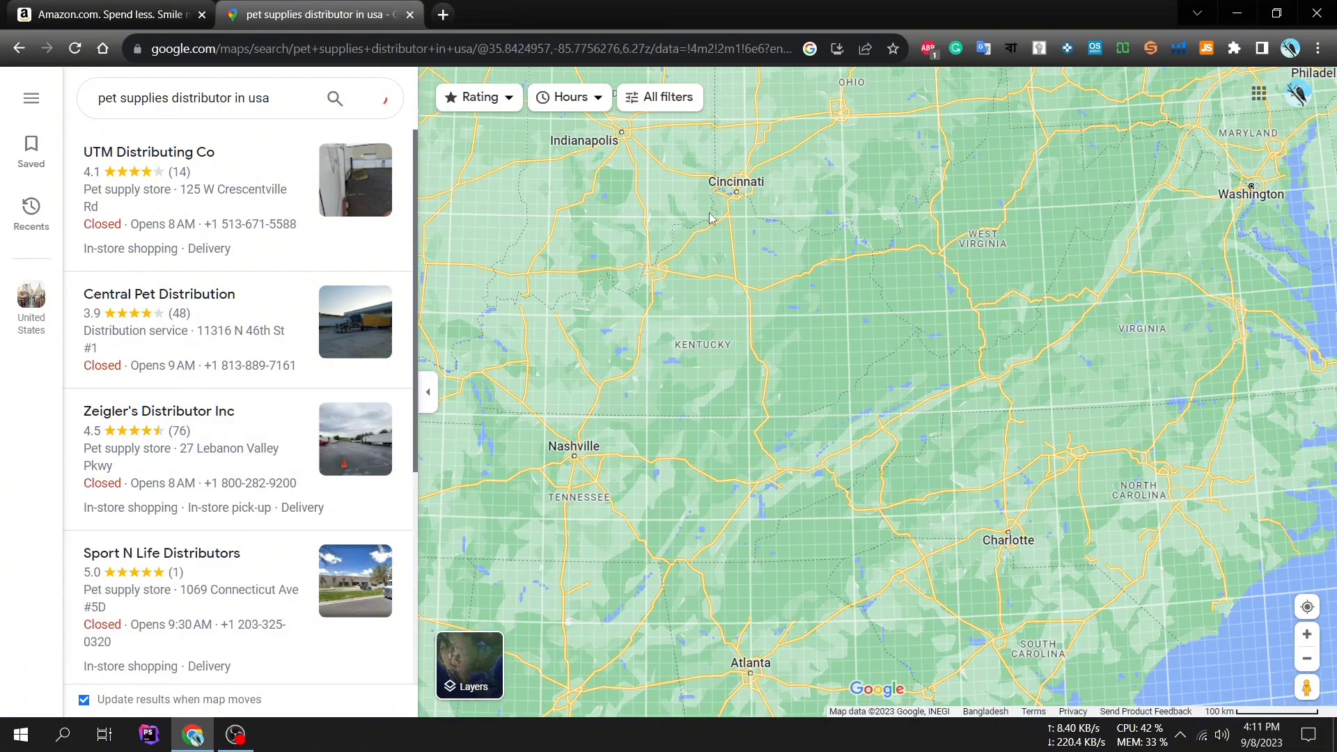
{"action": "scroll", "coordinate": [744, 237], "scroll_direction": "down", "scroll_amount": 1}
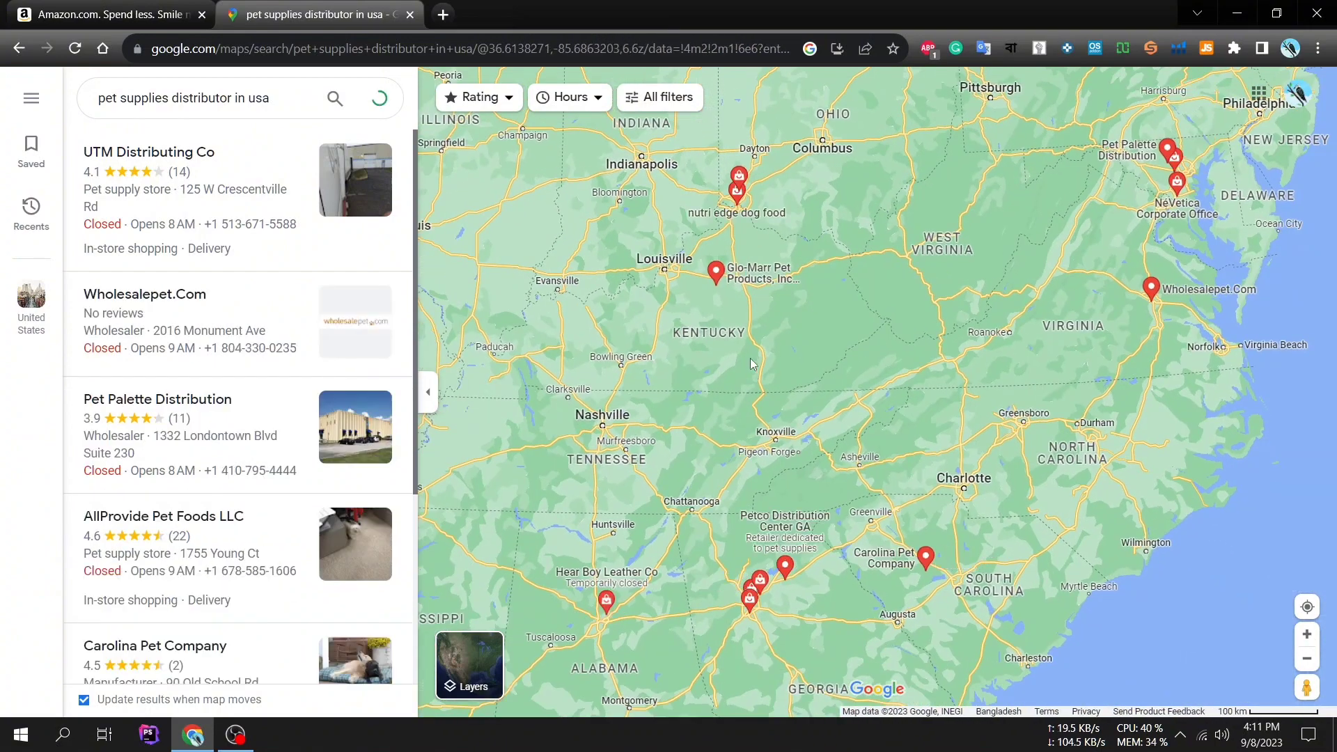
{"action": "scroll", "coordinate": [751, 363], "scroll_direction": "up", "scroll_amount": 2}
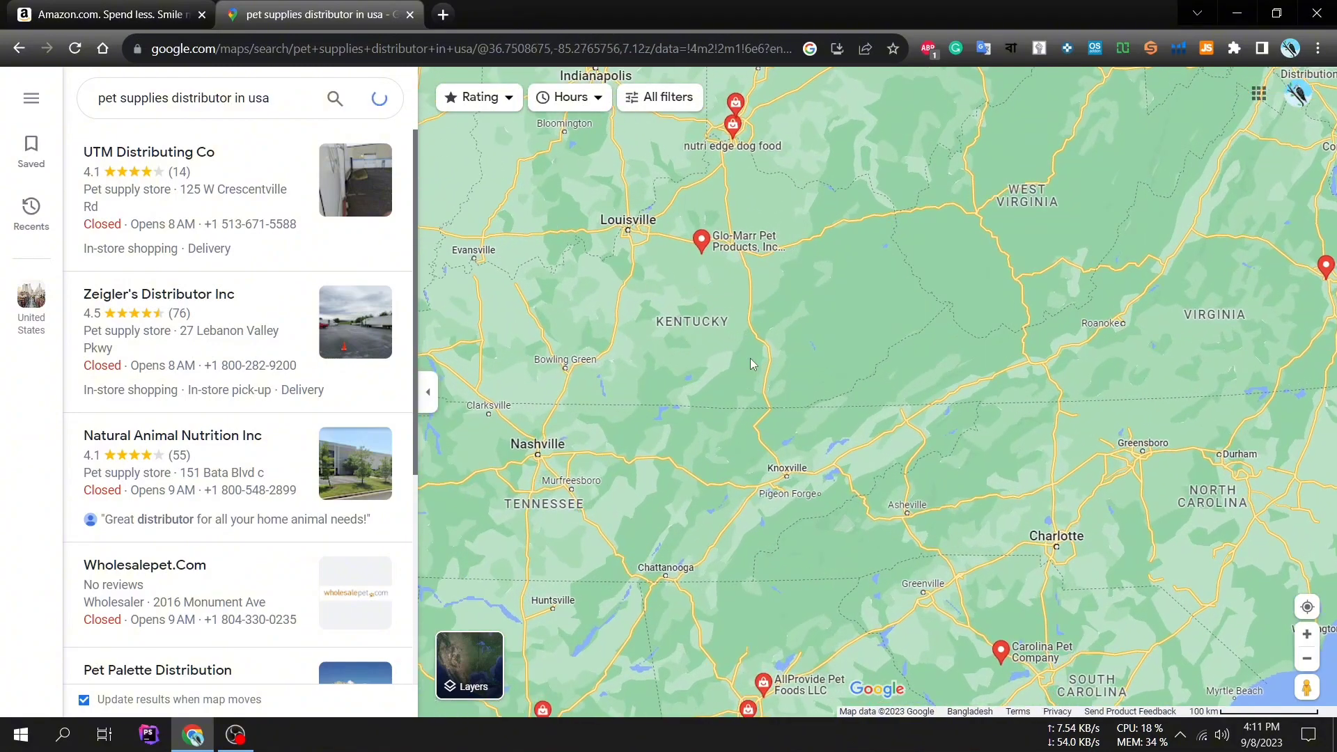
{"action": "scroll", "coordinate": [750, 358], "scroll_direction": "up", "scroll_amount": 2}
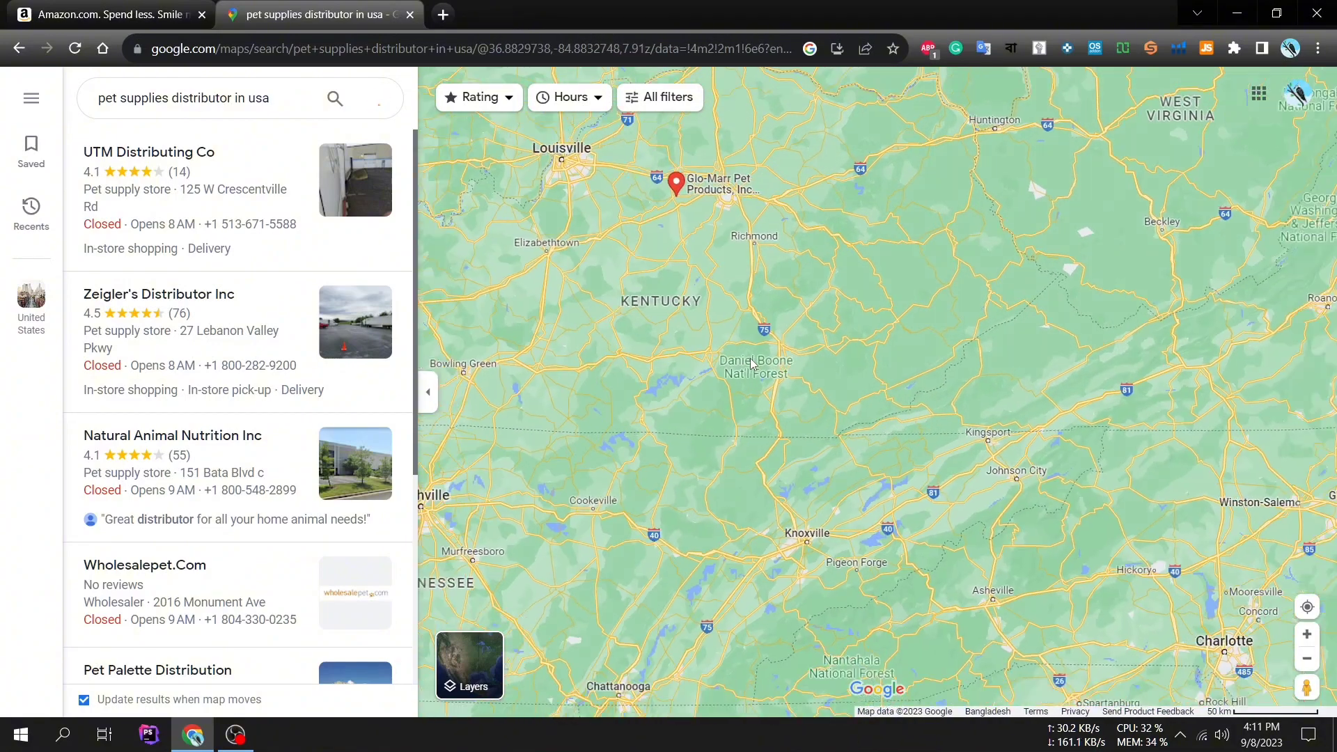
{"action": "scroll", "coordinate": [752, 362], "scroll_direction": "down", "scroll_amount": 3}
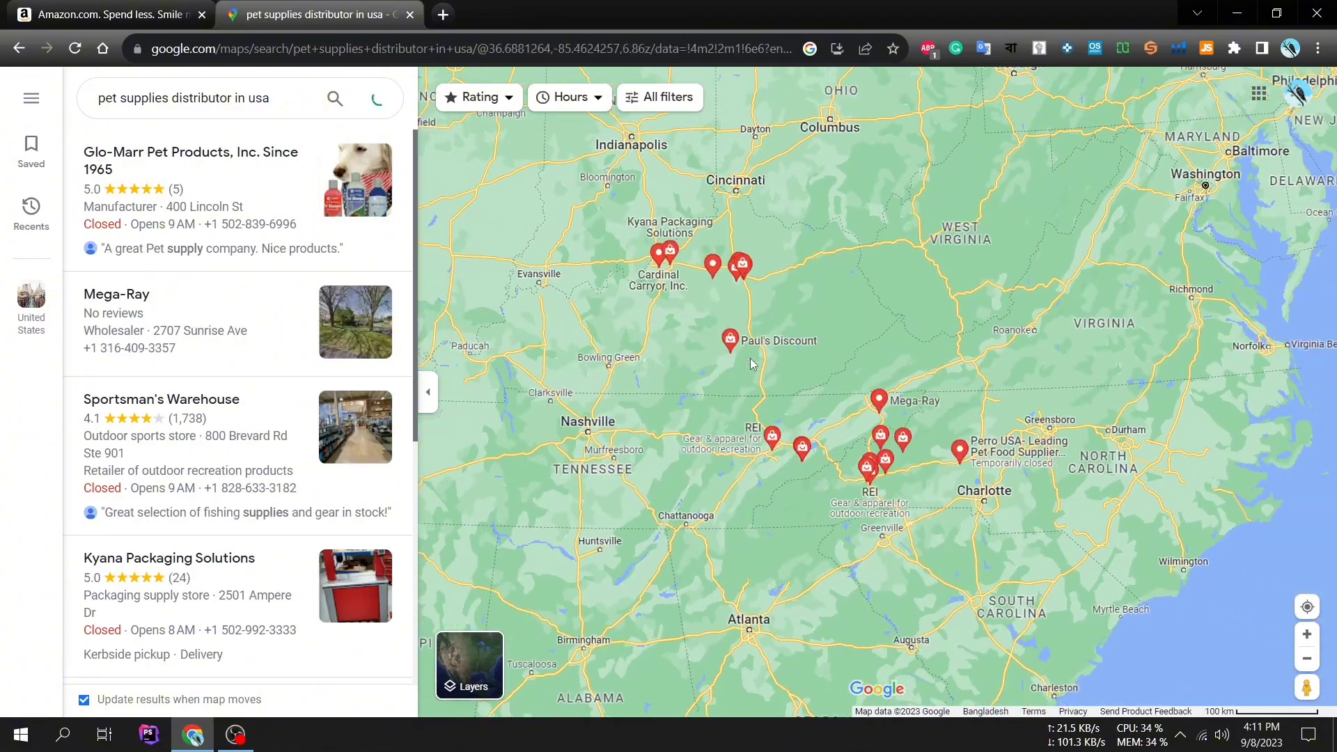
{"action": "scroll", "coordinate": [751, 363], "scroll_direction": "down", "scroll_amount": 2}
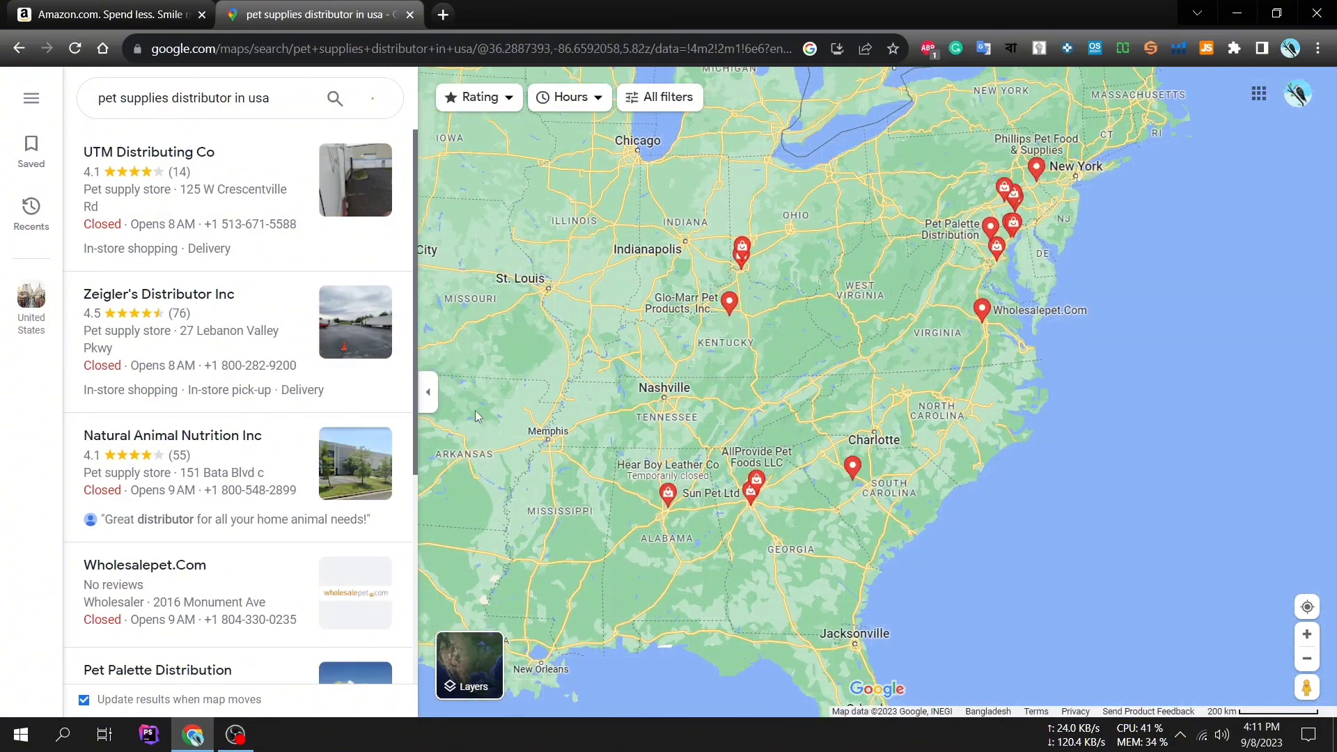
{"action": "scroll", "coordinate": [476, 414], "scroll_direction": "down", "scroll_amount": 2}
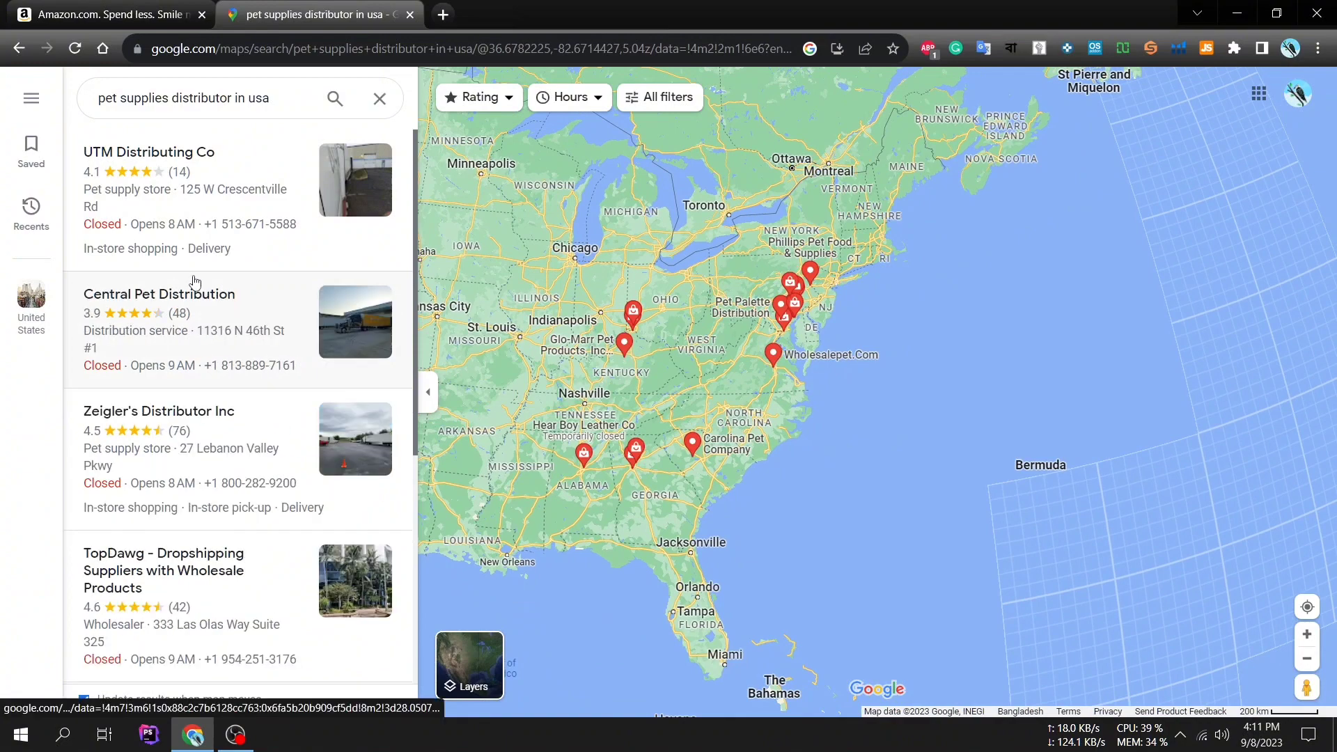
{"action": "scroll", "coordinate": [612, 360], "scroll_direction": "up", "scroll_amount": 2}
{"action": "scroll", "coordinate": [611, 360], "scroll_direction": "up", "scroll_amount": 2}
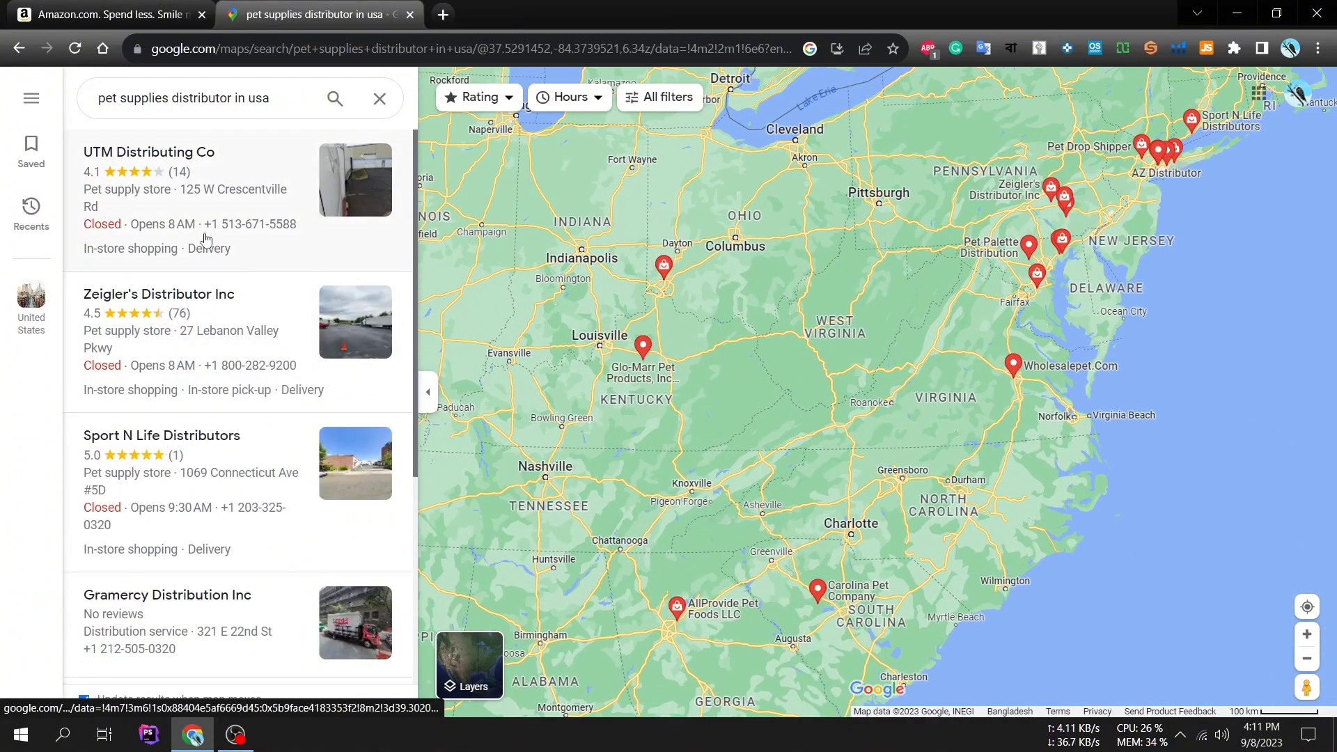
Step: Open the Pet Palette Distribution listing from the distributor search results
{"action": "scroll", "coordinate": [206, 239], "scroll_direction": "down", "scroll_amount": 6}
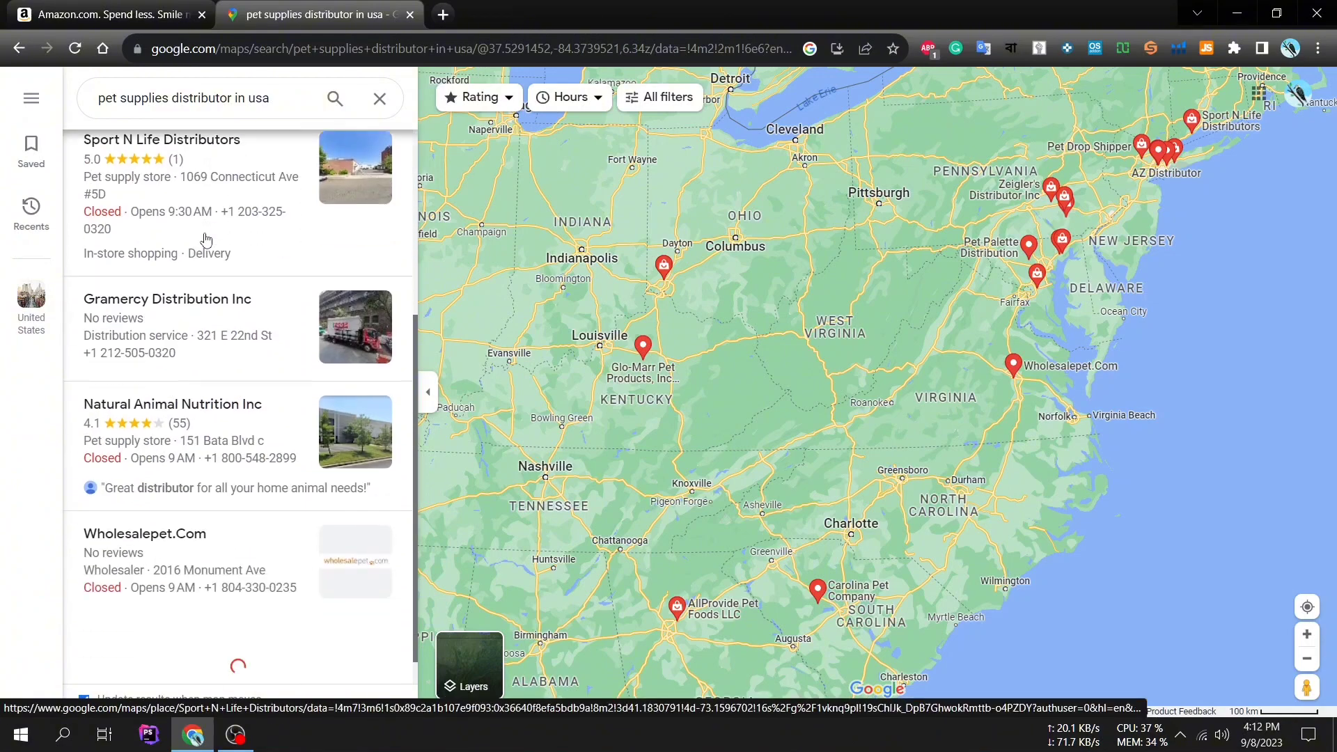
{"action": "scroll", "coordinate": [206, 239], "scroll_direction": "down", "scroll_amount": 1}
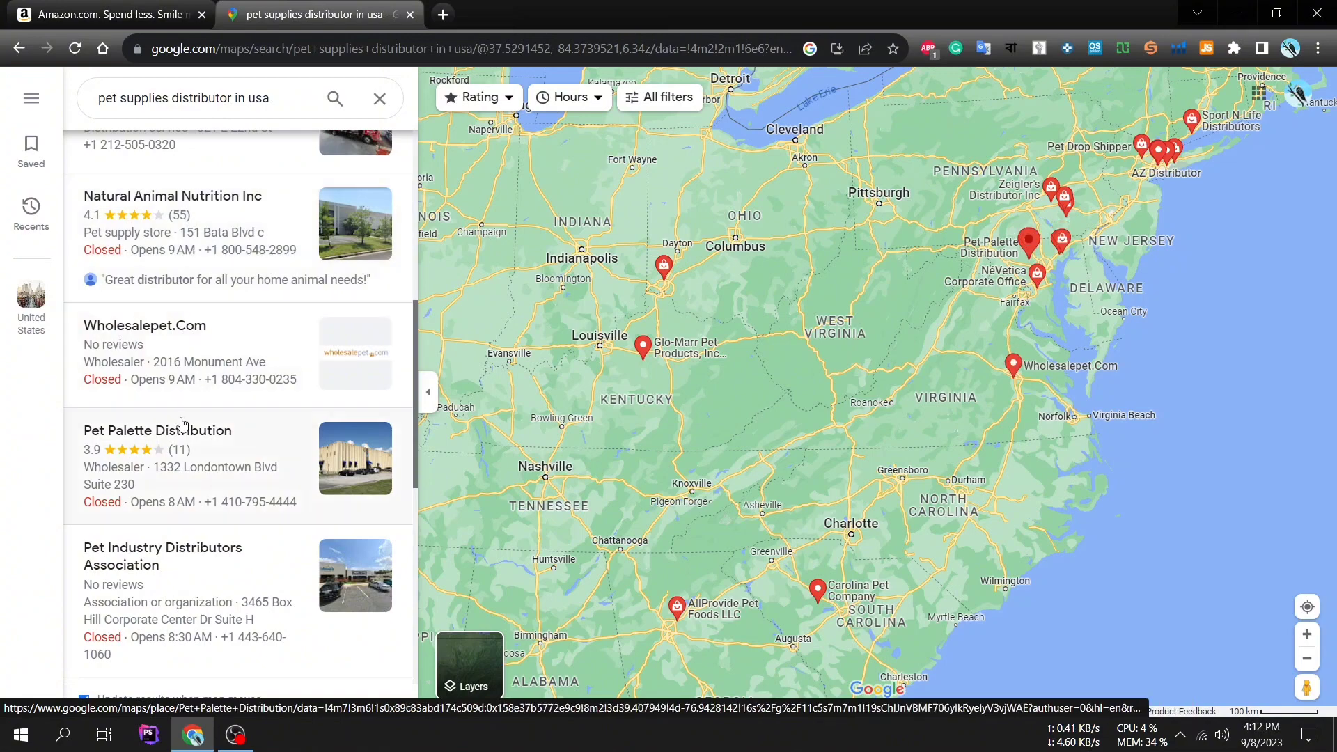
{"action": "scroll", "coordinate": [183, 444], "scroll_direction": "down", "scroll_amount": 1}
{"action": "scroll", "coordinate": [183, 444], "scroll_direction": "up", "scroll_amount": 1}
{"action": "left_click", "coordinate": [183, 444]}
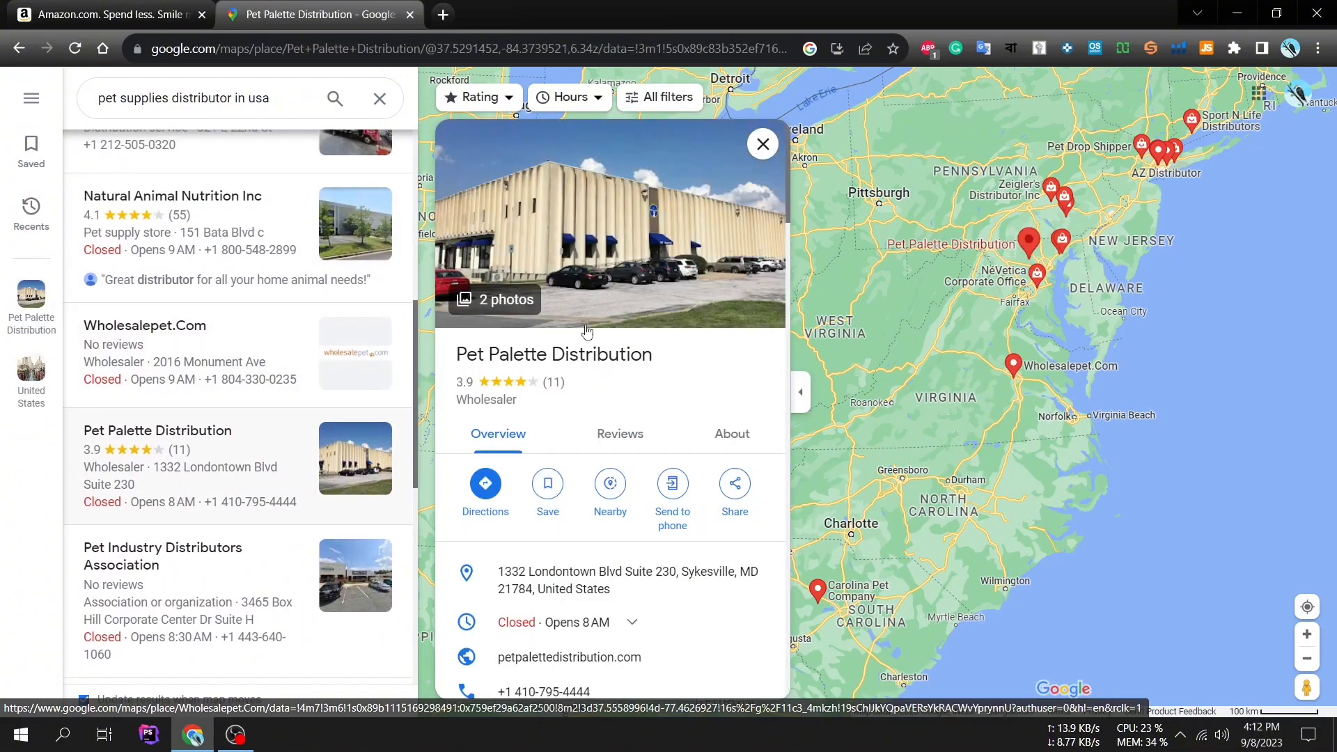
Step: Review Pet Palette Distribution's address, website and phone details, and browse the neighbouring distributors in the results
{"action": "scroll", "coordinate": [587, 331], "scroll_direction": "down", "scroll_amount": 3}
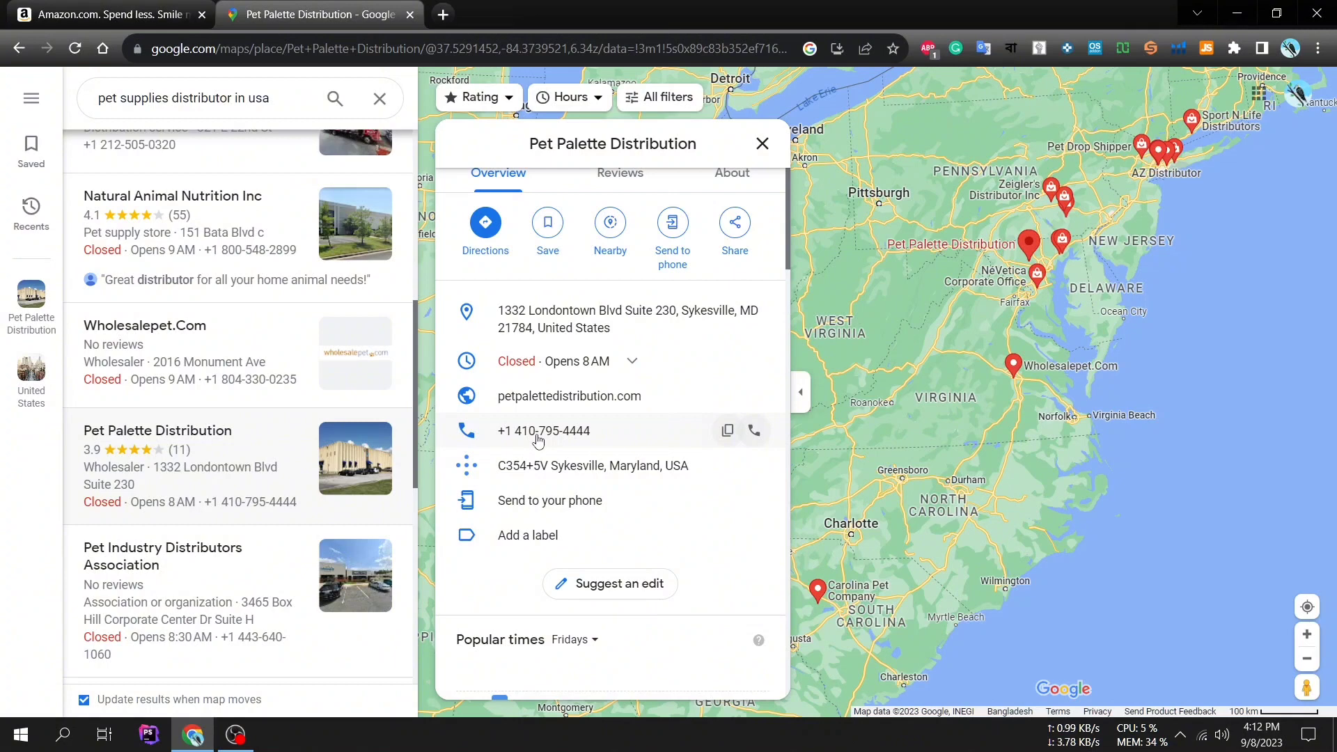
{"action": "scroll", "coordinate": [251, 255], "scroll_direction": "down", "scroll_amount": 1}
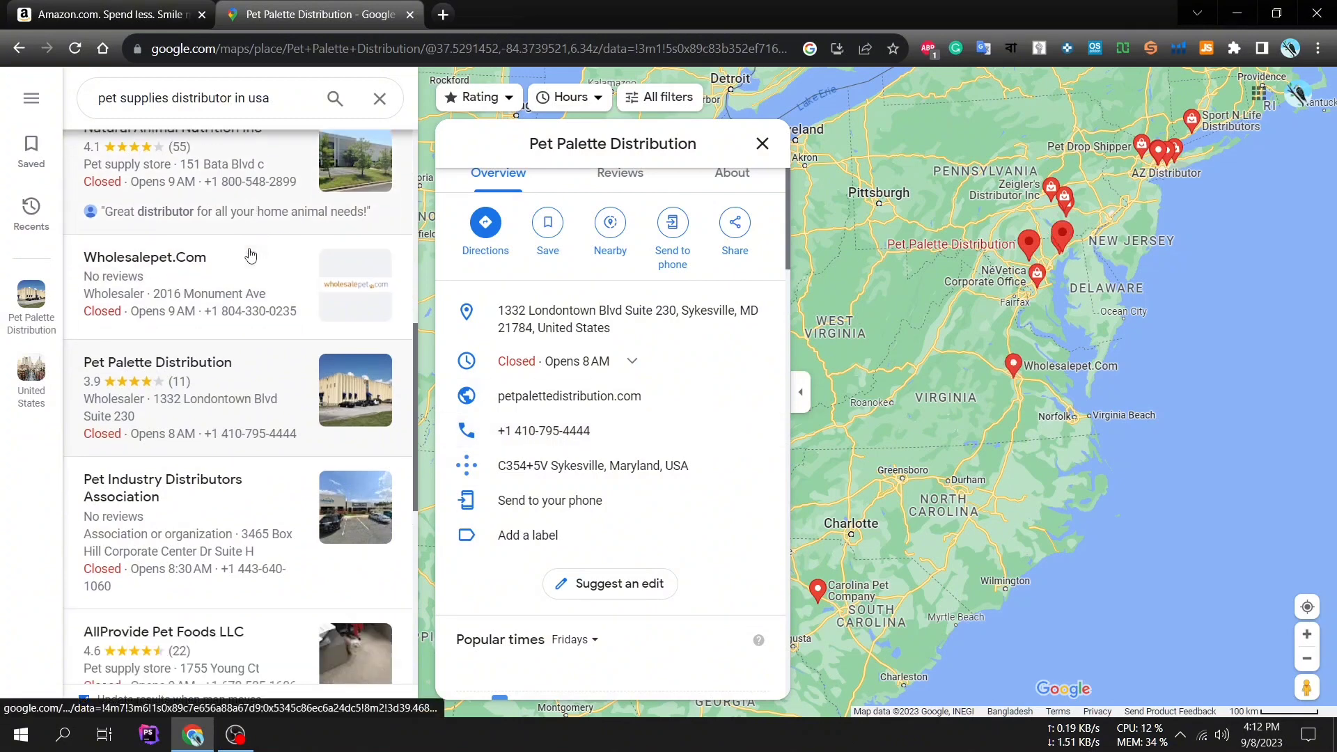
{"action": "scroll", "coordinate": [251, 256], "scroll_direction": "down", "scroll_amount": 1}
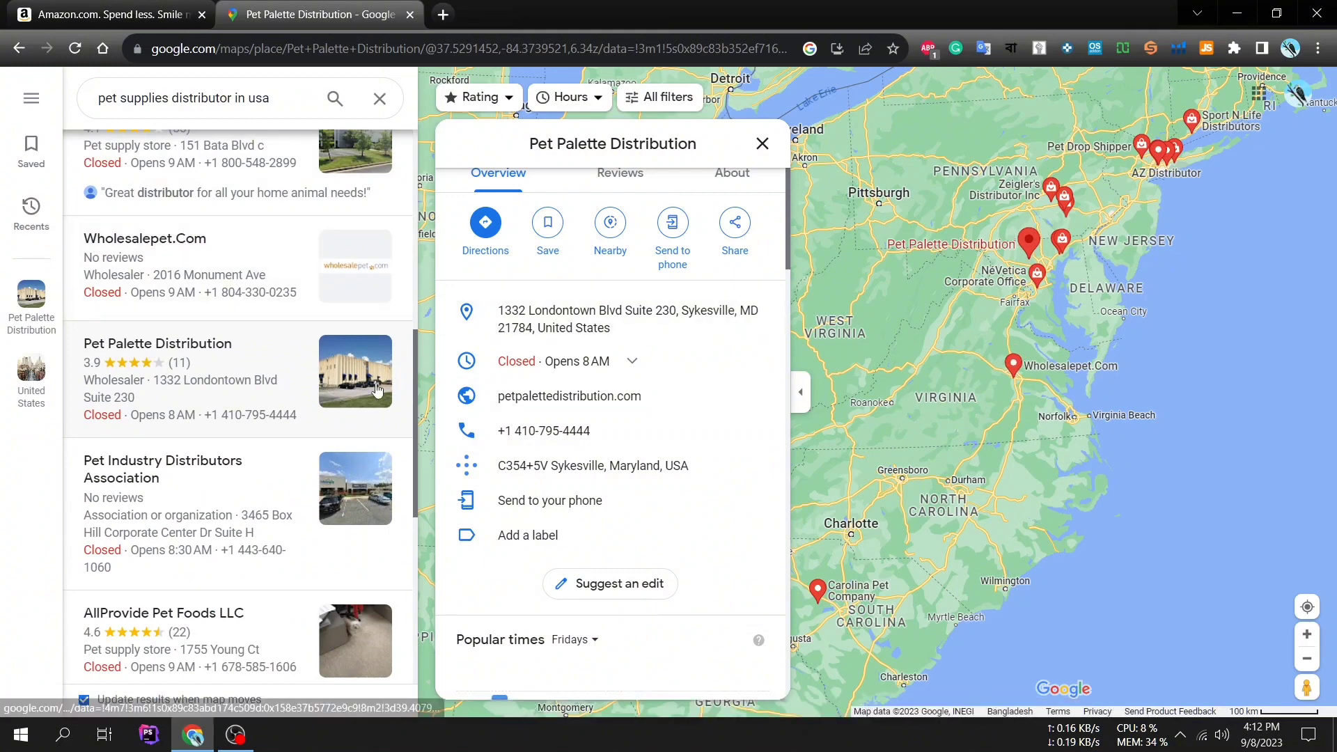
Step: Open the Pet Industry Distributors Association listing from the results and review its address, website and phone details
{"action": "scroll", "coordinate": [355, 404], "scroll_direction": "down", "scroll_amount": 1}
{"action": "scroll", "coordinate": [355, 403], "scroll_direction": "down", "scroll_amount": 1}
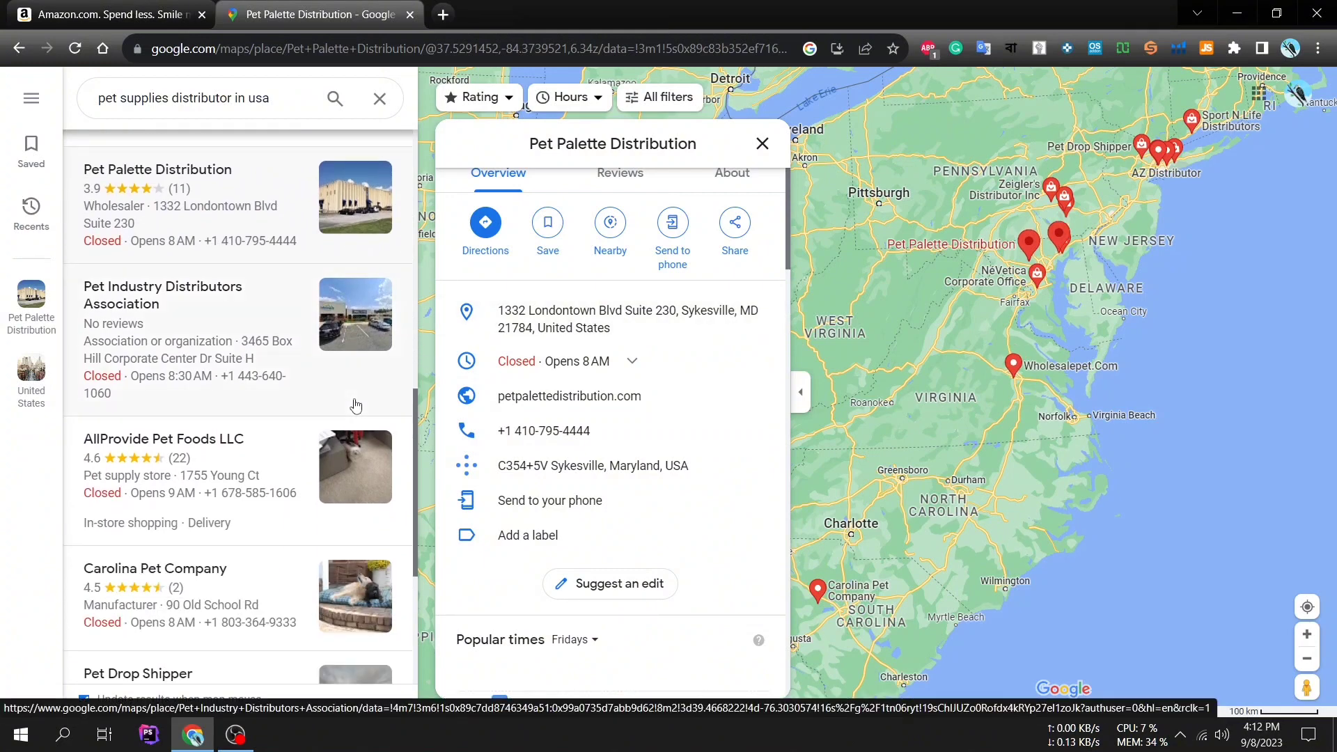
{"action": "scroll", "coordinate": [222, 358], "scroll_direction": "down", "scroll_amount": 2}
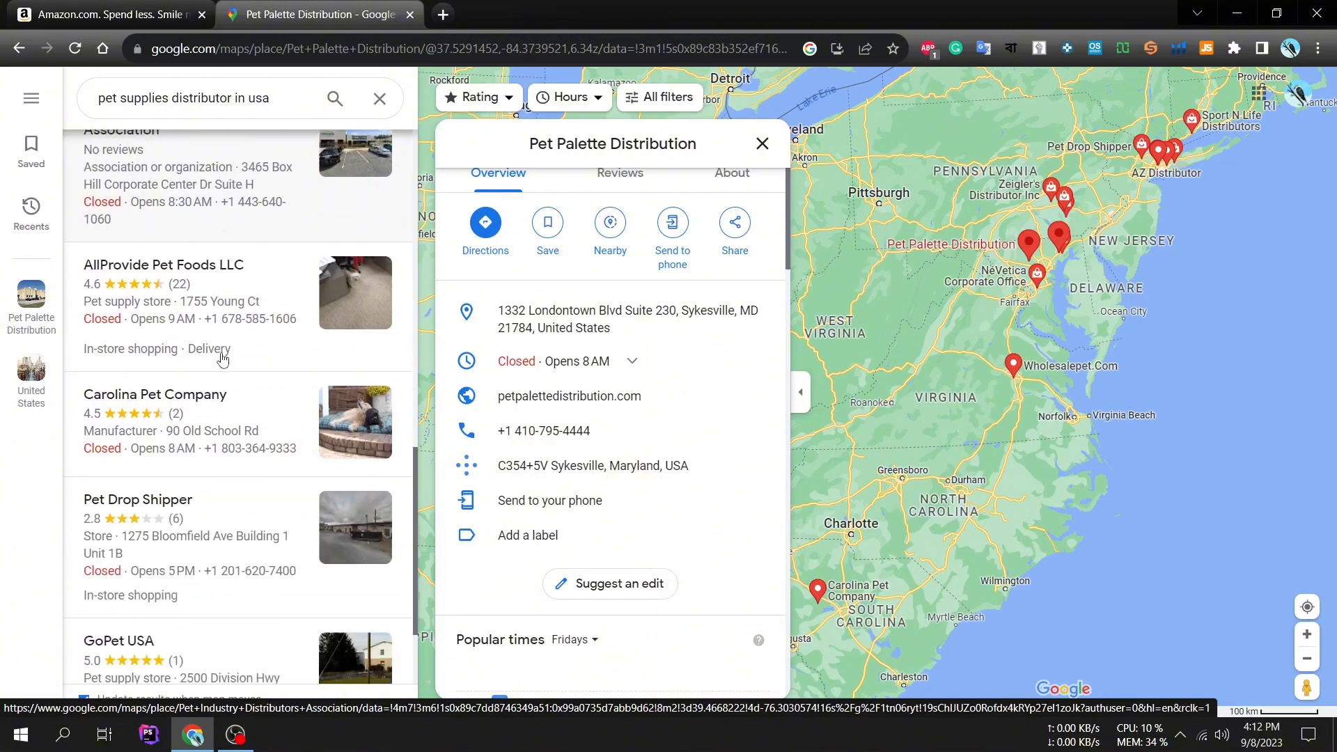
{"action": "scroll", "coordinate": [222, 359], "scroll_direction": "up", "scroll_amount": 1}
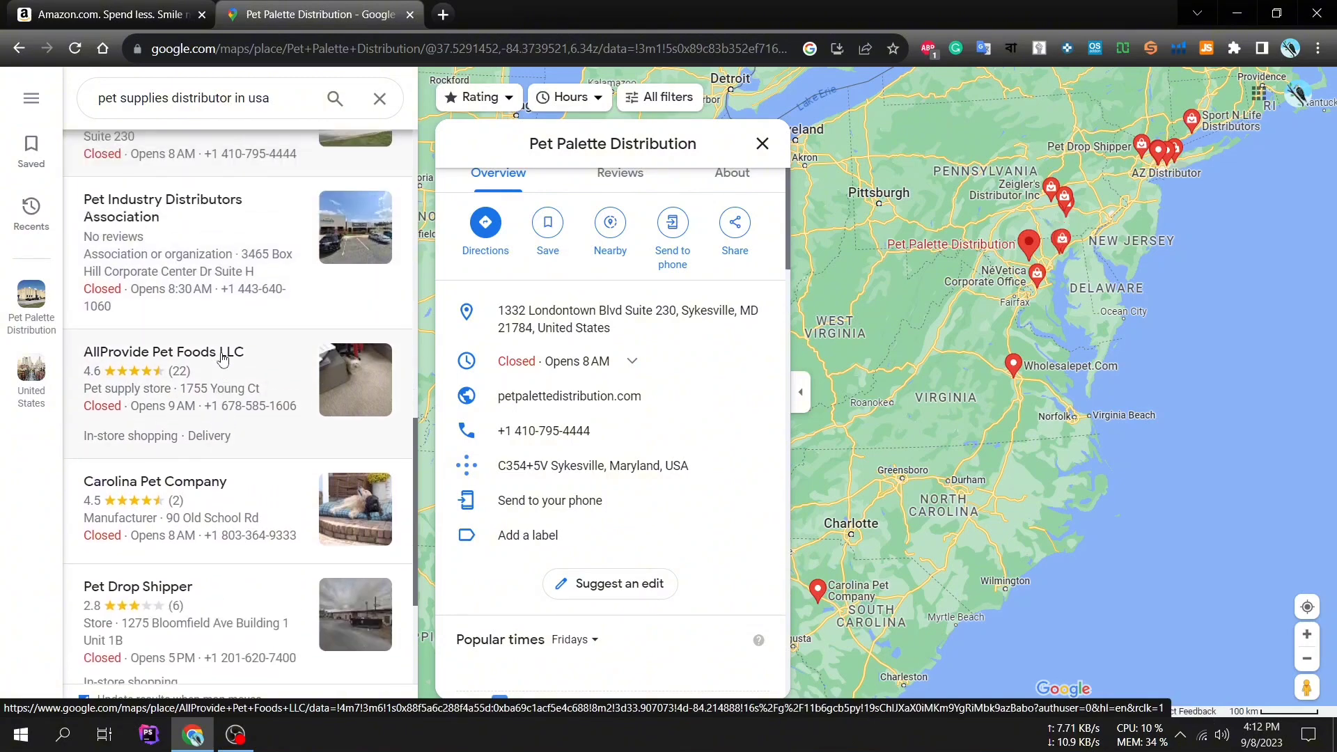
{"action": "scroll", "coordinate": [222, 358], "scroll_direction": "up", "scroll_amount": 1}
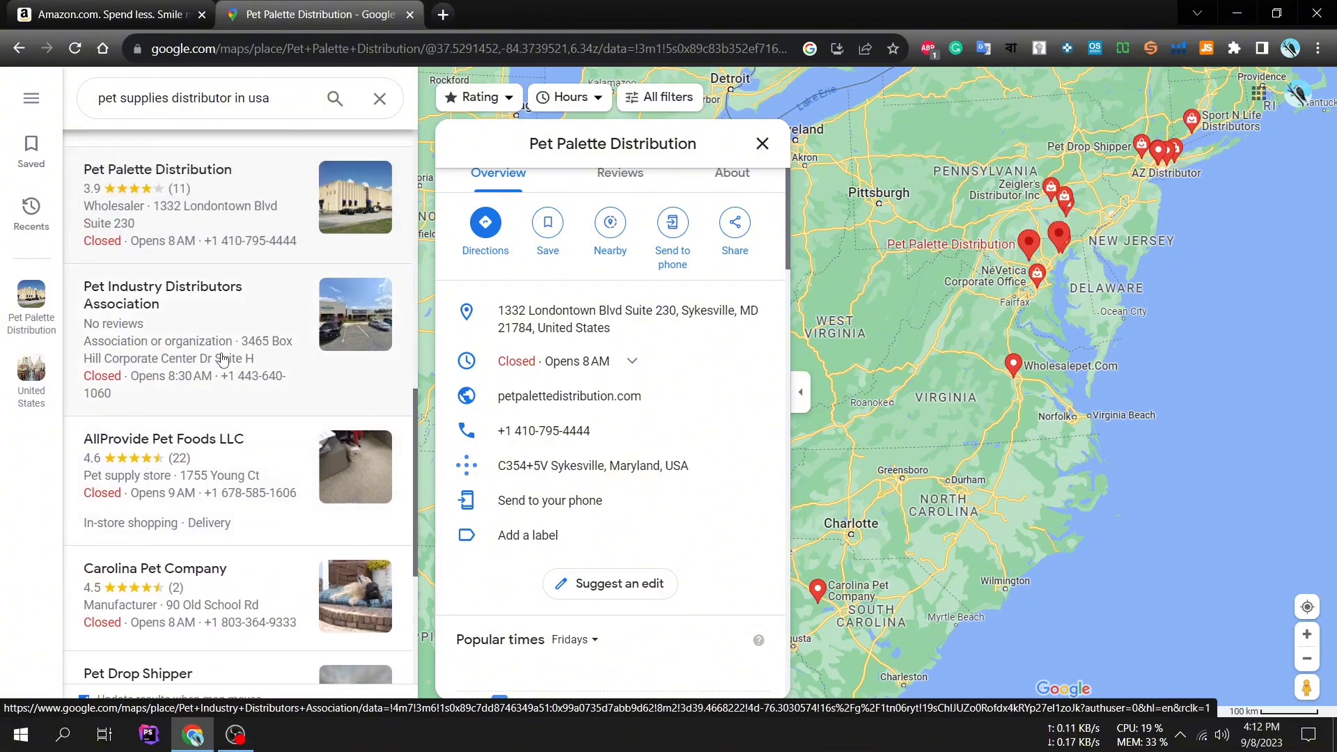
{"action": "left_click", "coordinate": [136, 299]}
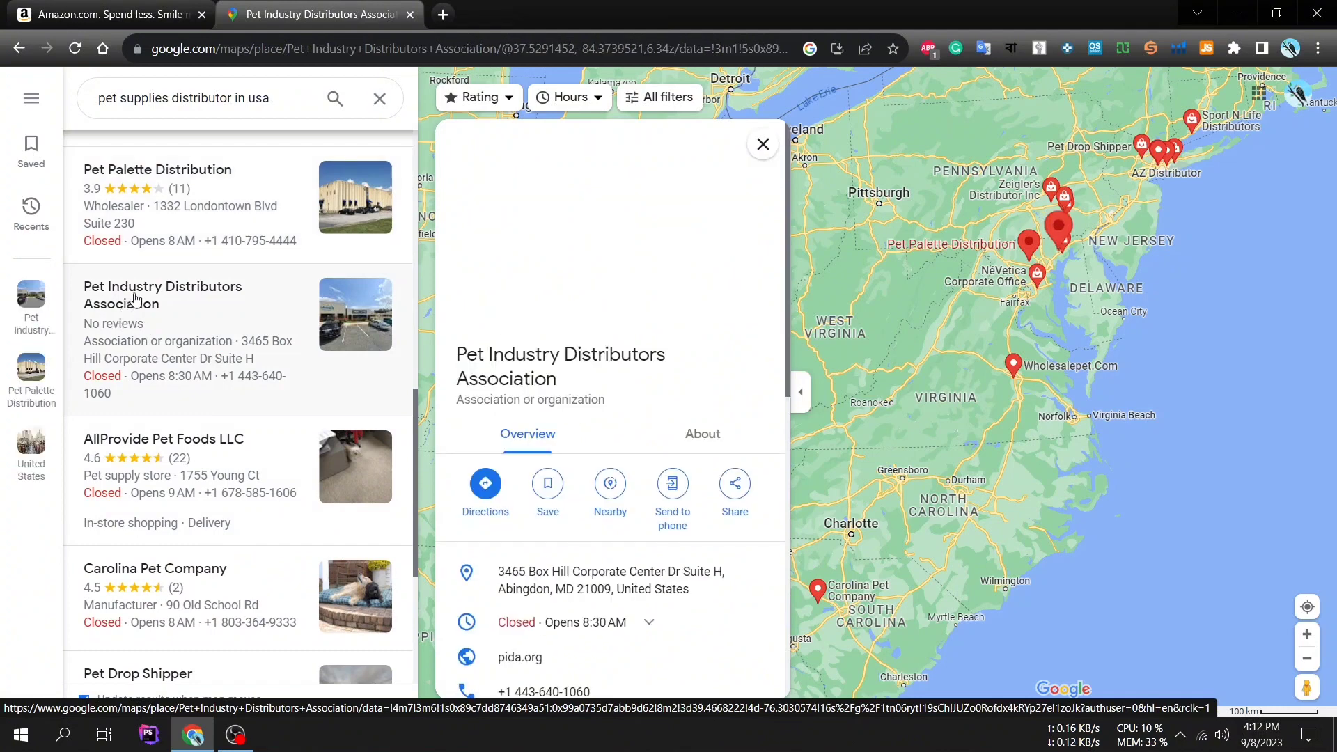
{"action": "scroll", "coordinate": [547, 449], "scroll_direction": "down", "scroll_amount": 1}
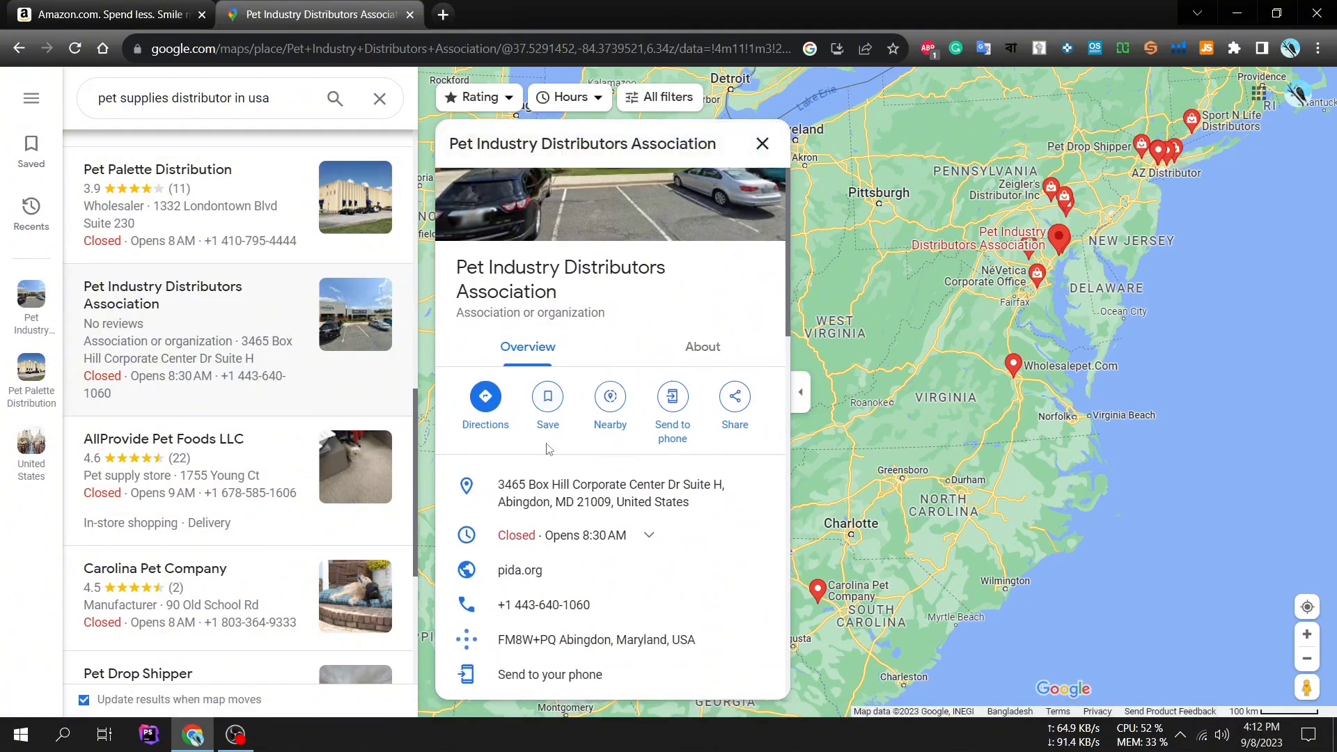
{"action": "scroll", "coordinate": [546, 449], "scroll_direction": "down", "scroll_amount": 2}
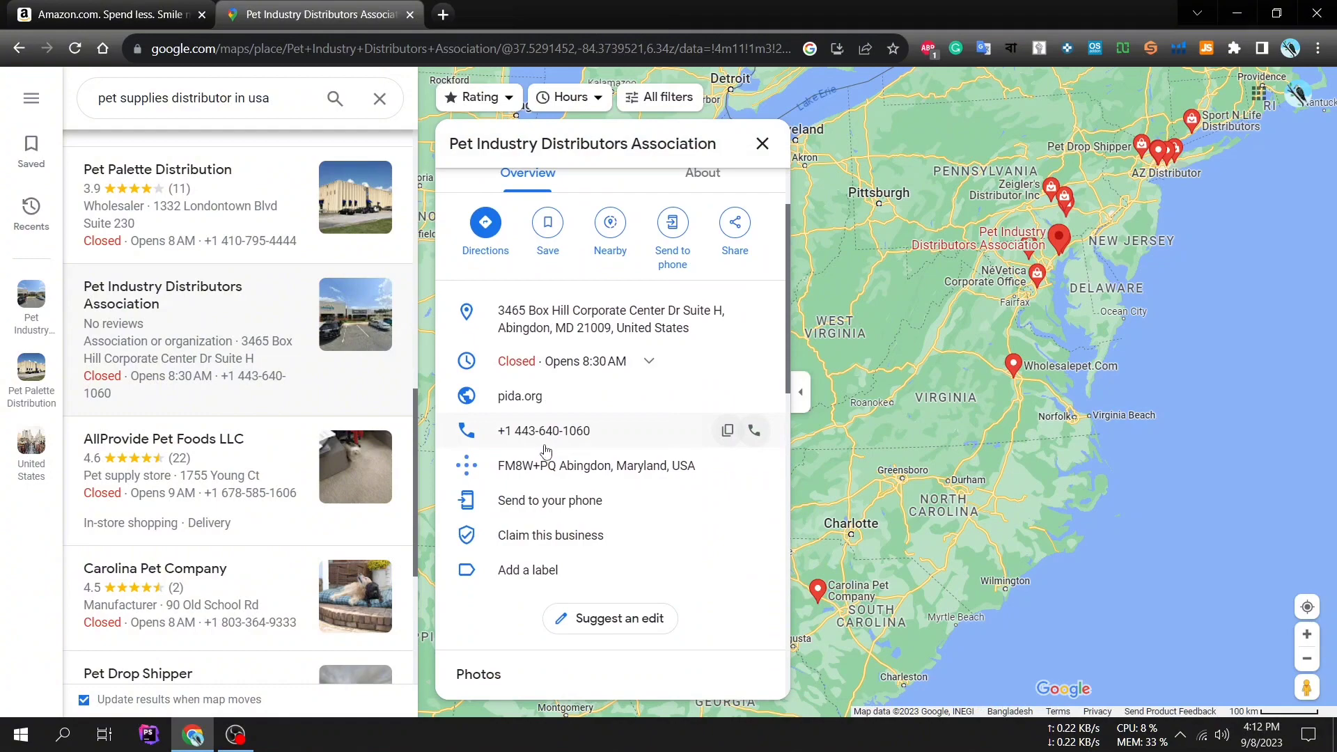
Step: Open the Natural Animal Nutrition Inc listing from the distributor results
{"action": "scroll", "coordinate": [328, 418], "scroll_direction": "up", "scroll_amount": 5}
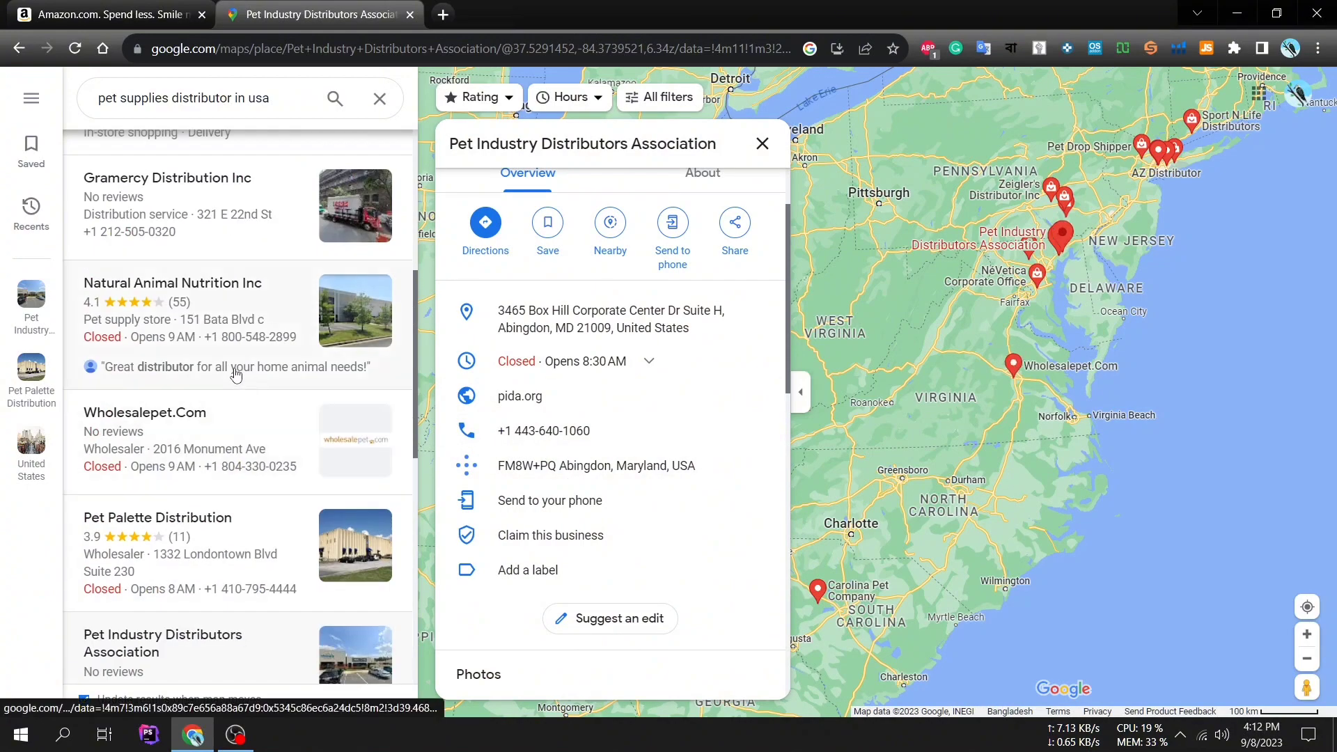
{"action": "scroll", "coordinate": [209, 355], "scroll_direction": "up", "scroll_amount": 1}
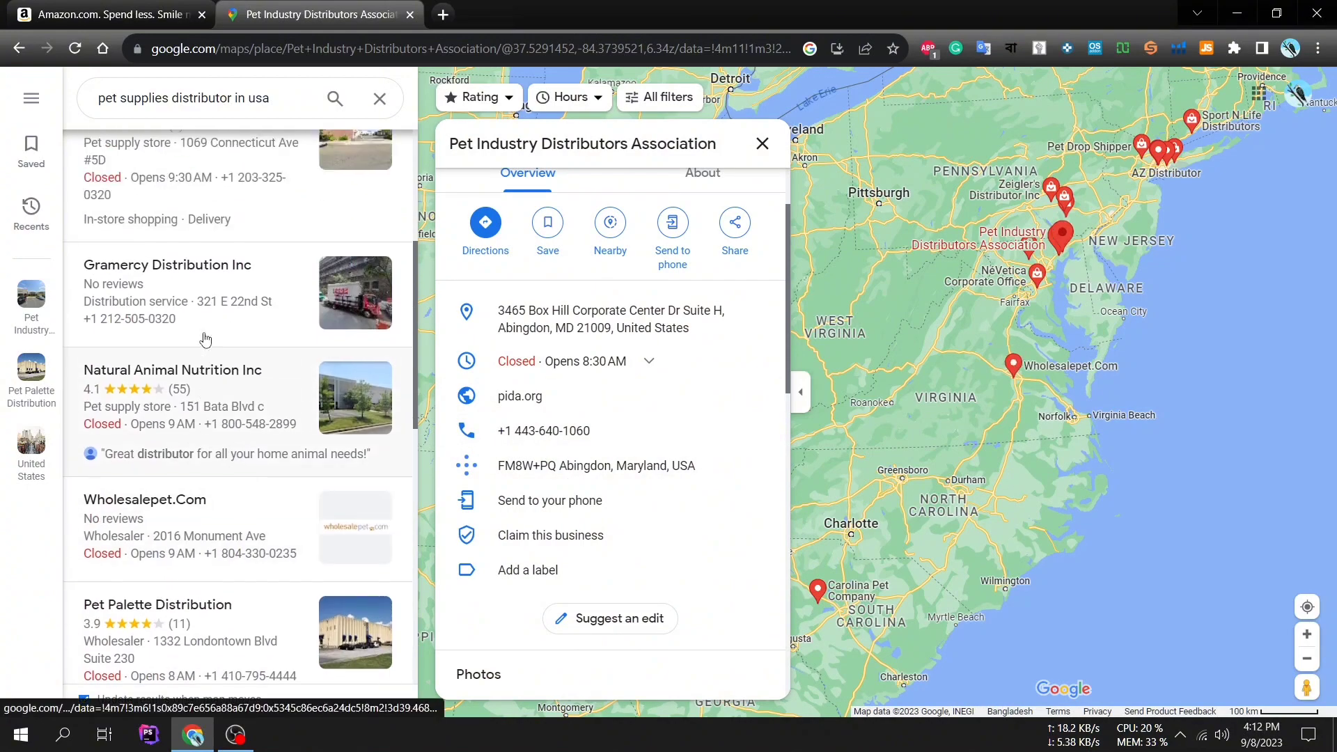
{"action": "left_click", "coordinate": [212, 369]}
Step: Open the Zeigler's Distributor Inc listing and launch its website from the contact details
{"action": "scroll", "coordinate": [249, 408], "scroll_direction": "up", "scroll_amount": 4}
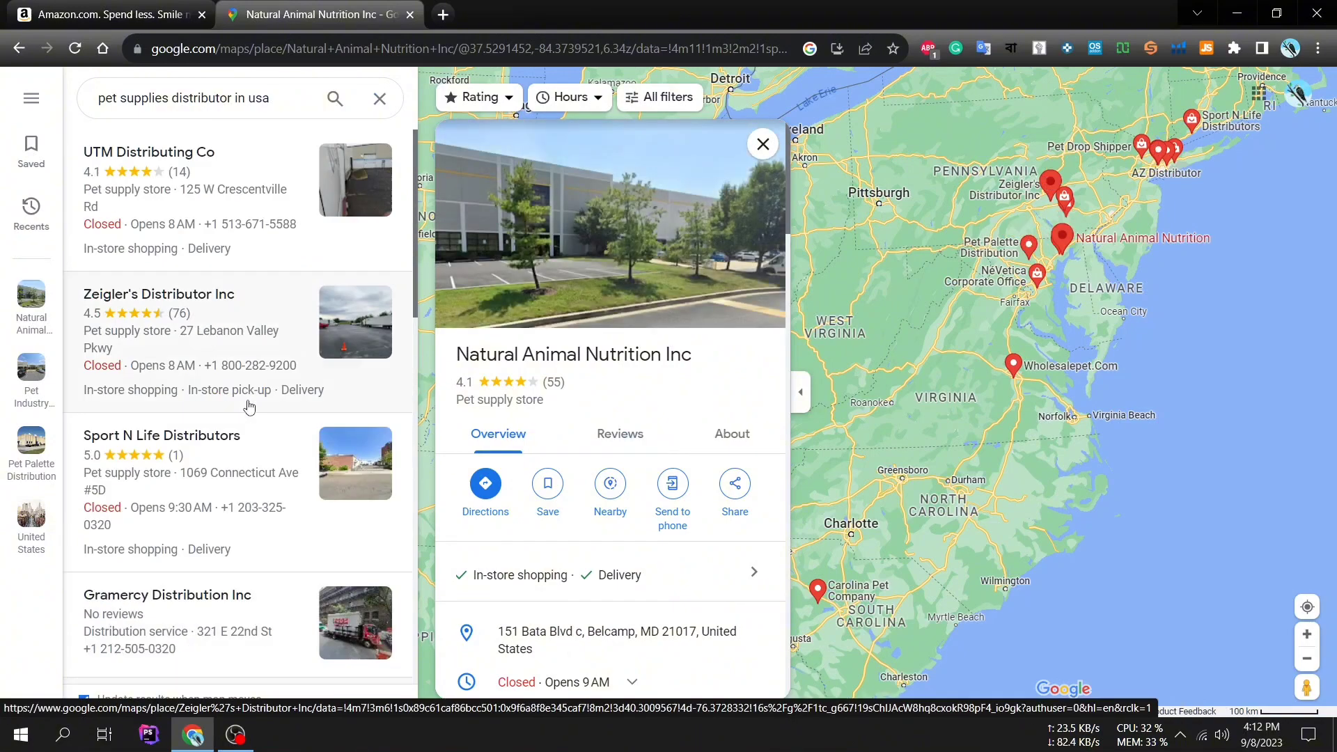
{"action": "left_click", "coordinate": [239, 328]}
{"action": "scroll", "coordinate": [591, 520], "scroll_direction": "down", "scroll_amount": 1}
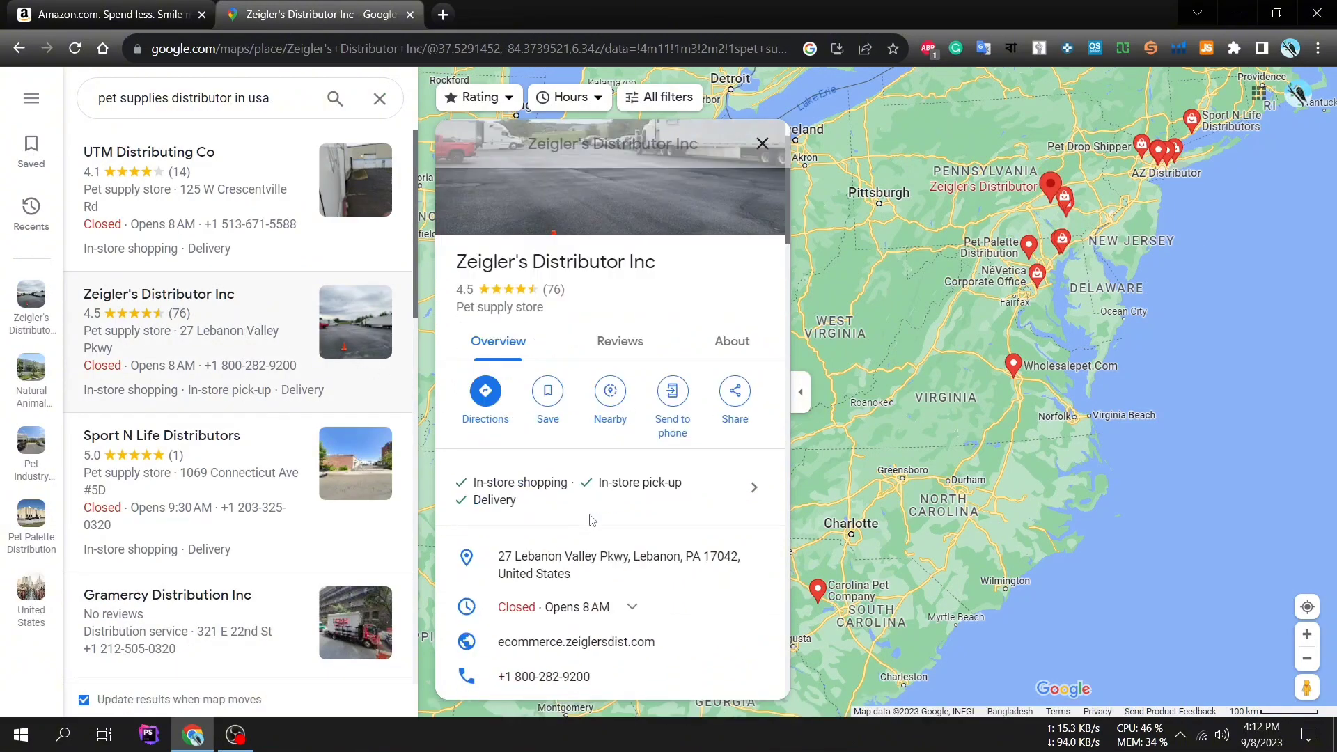
{"action": "scroll", "coordinate": [591, 520], "scroll_direction": "down", "scroll_amount": 2}
{"action": "left_click", "coordinate": [570, 393]}
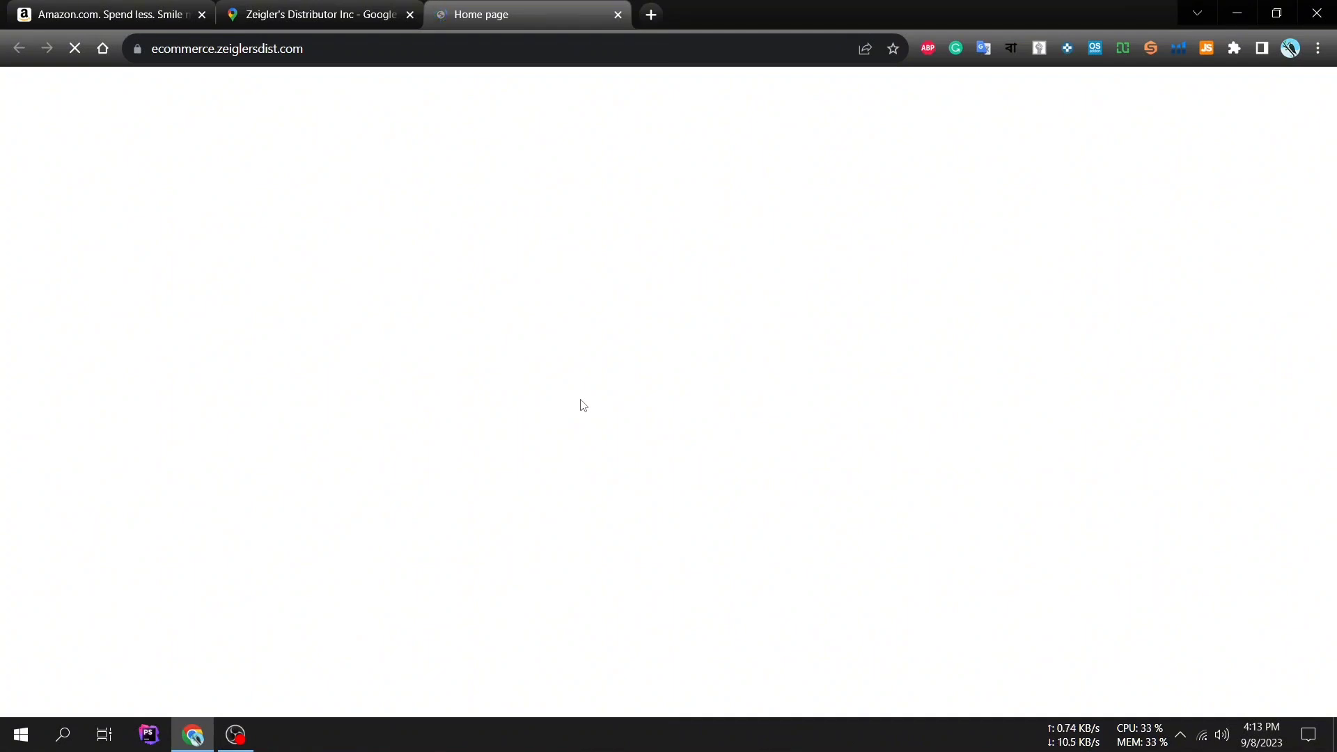
Step: Return to the map results and browse the remaining distributors down to Pets Warehouse
{"action": "left_click", "coordinate": [293, 9]}
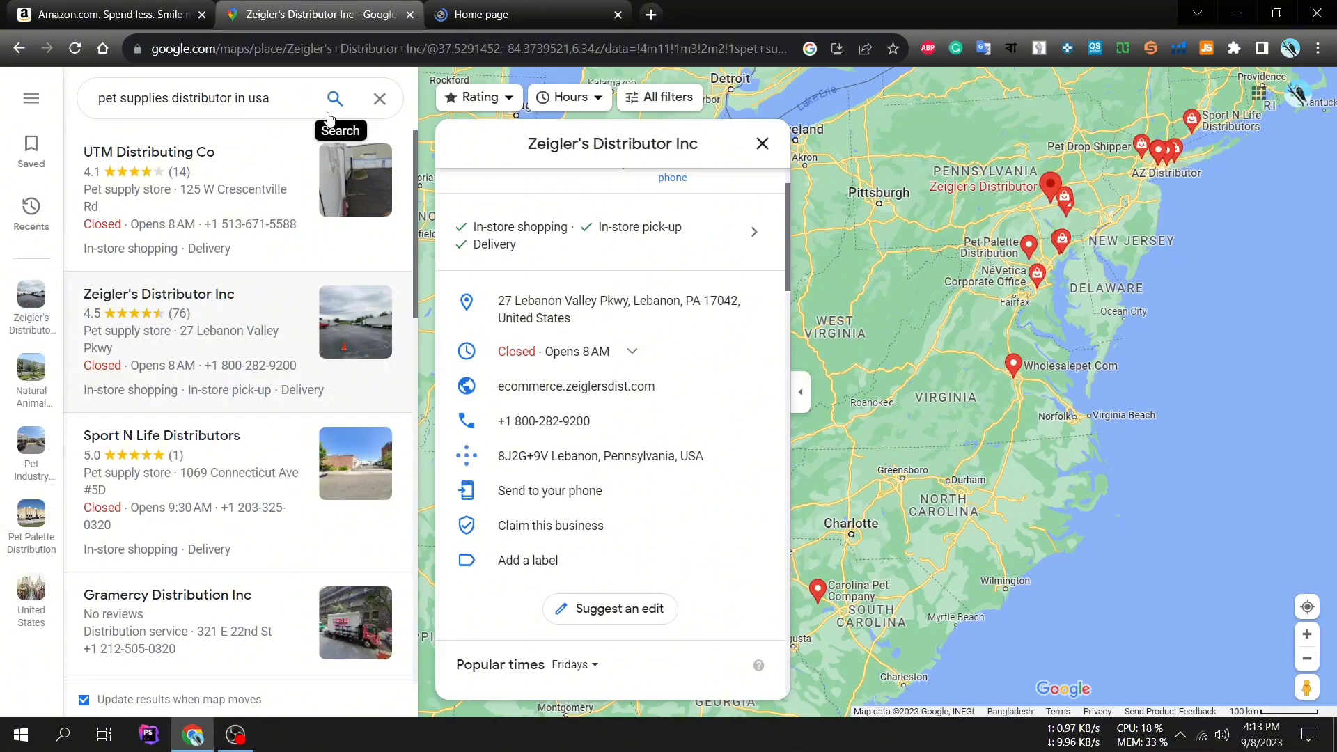
{"action": "left_click", "coordinate": [506, 8]}
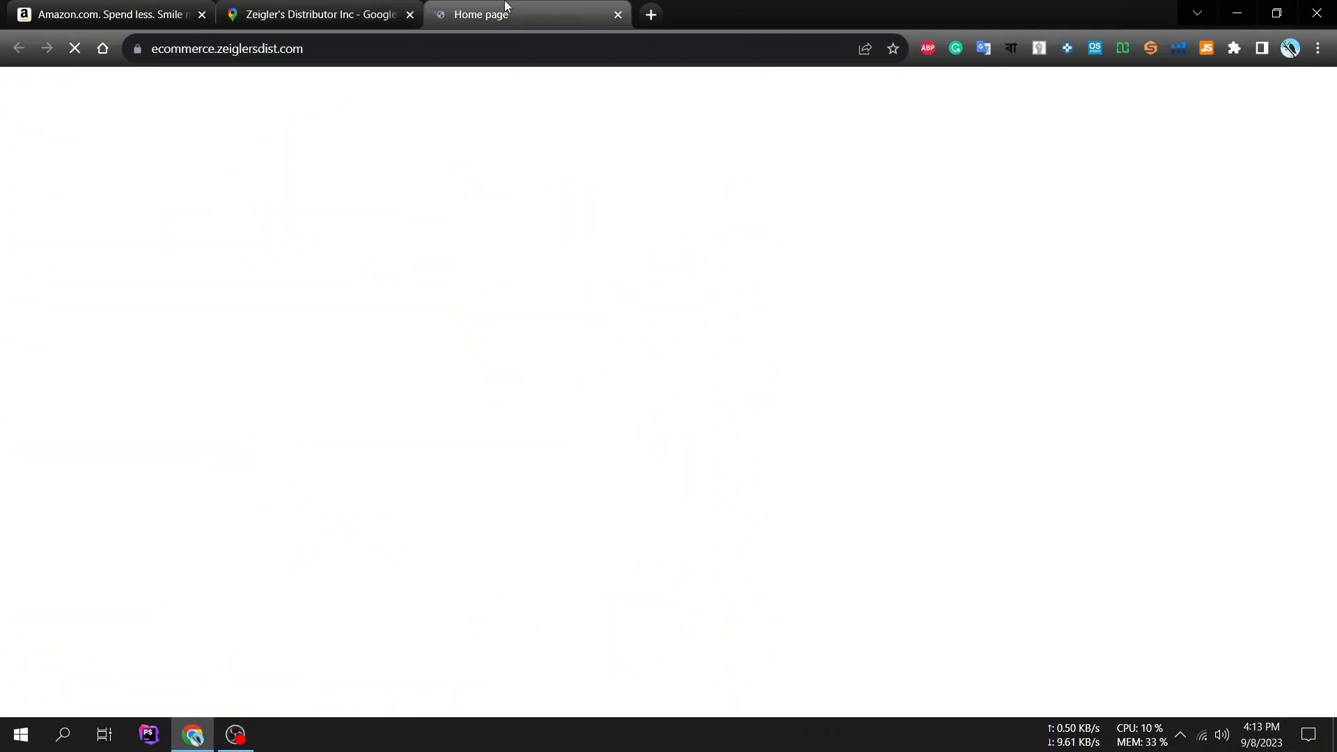
{"action": "left_click", "coordinate": [353, 16]}
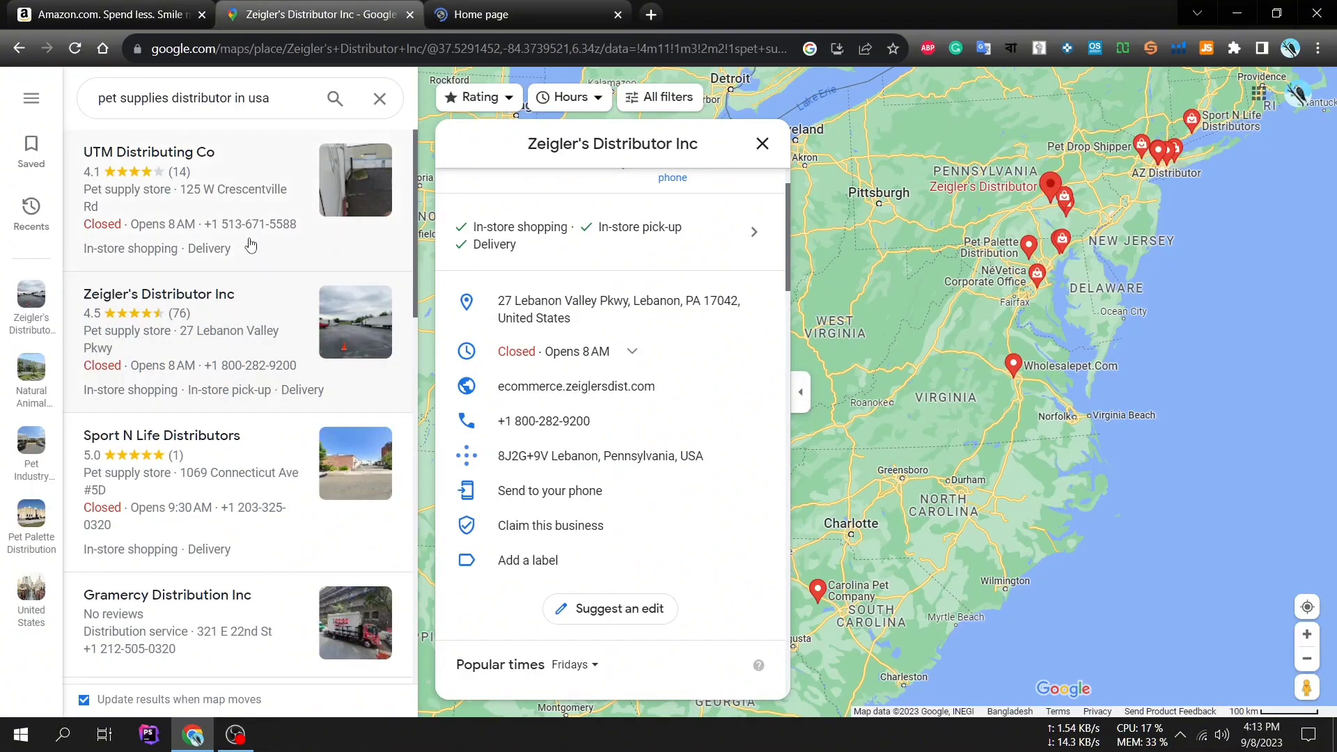
{"action": "scroll", "coordinate": [251, 245], "scroll_direction": "down", "scroll_amount": 5}
{"action": "scroll", "coordinate": [251, 245], "scroll_direction": "up", "scroll_amount": 4}
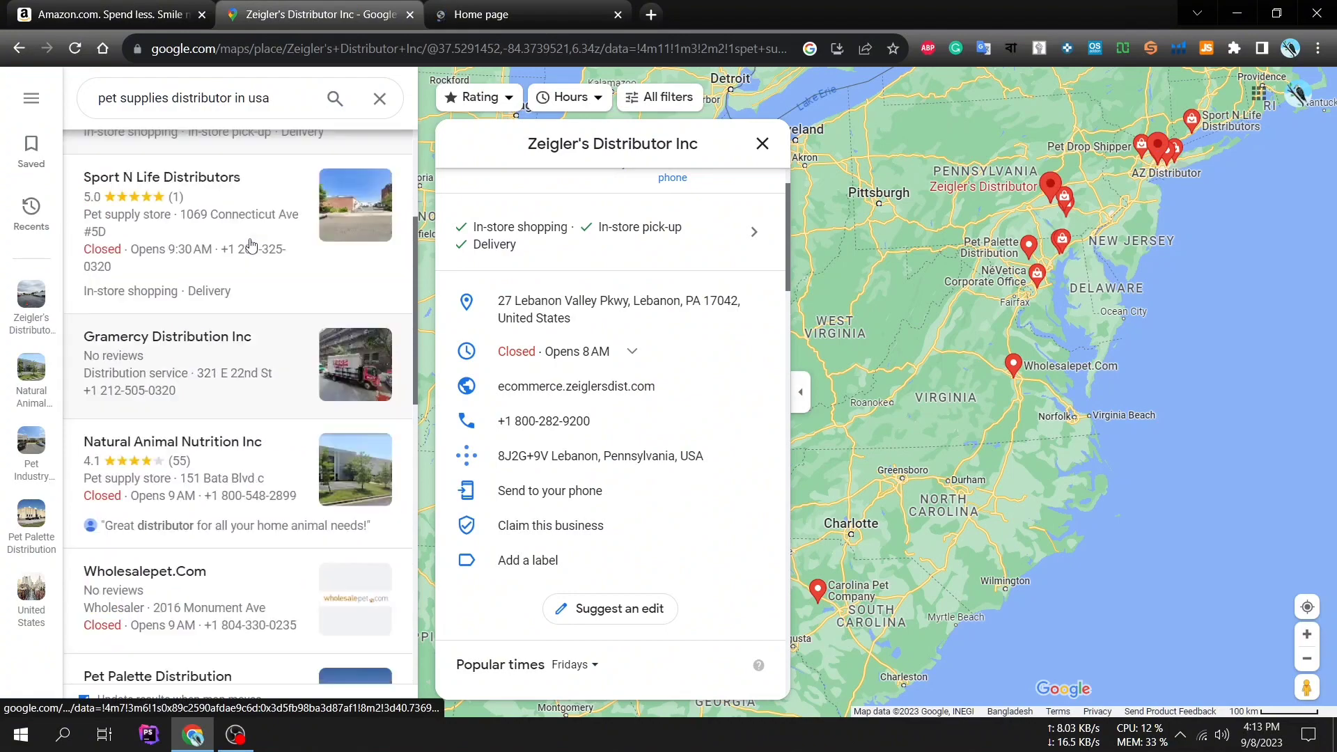
{"action": "scroll", "coordinate": [252, 245], "scroll_direction": "up", "scroll_amount": 1}
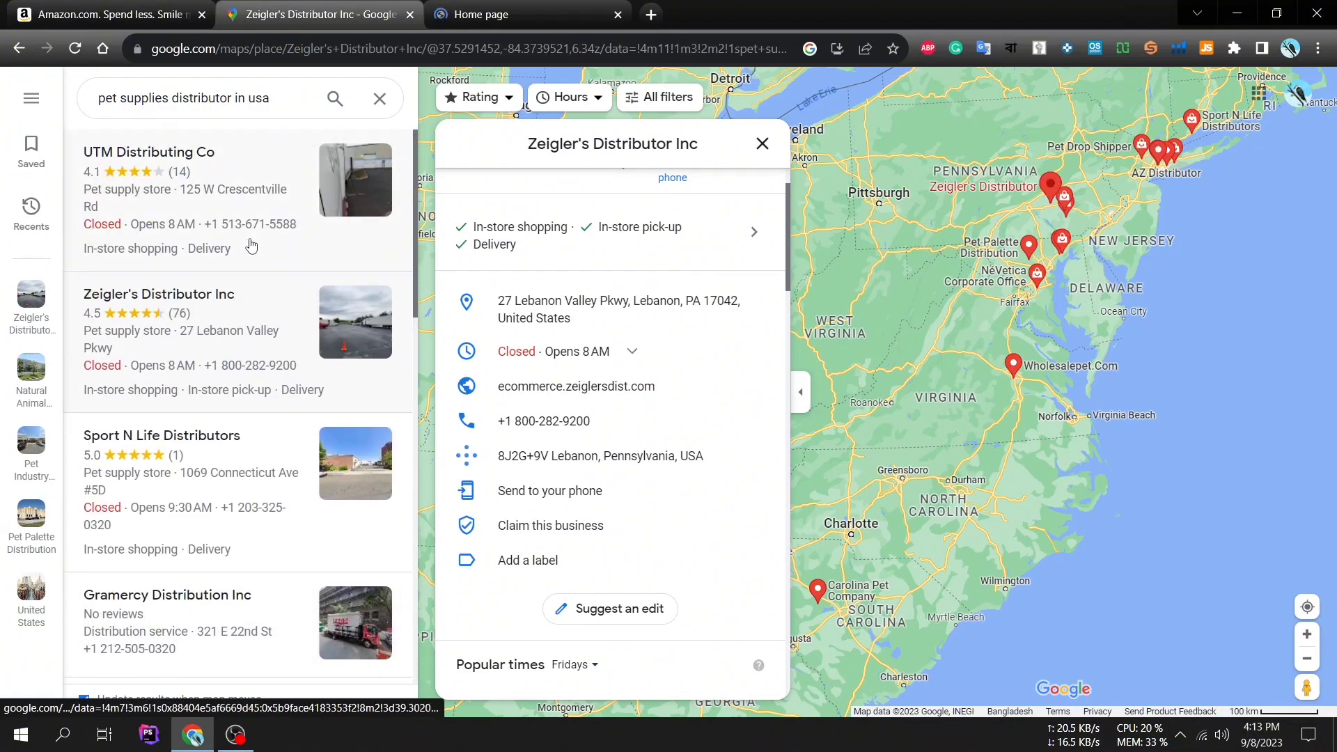
{"action": "scroll", "coordinate": [252, 245], "scroll_direction": "down", "scroll_amount": 3}
{"action": "scroll", "coordinate": [252, 245], "scroll_direction": "down", "scroll_amount": 3}
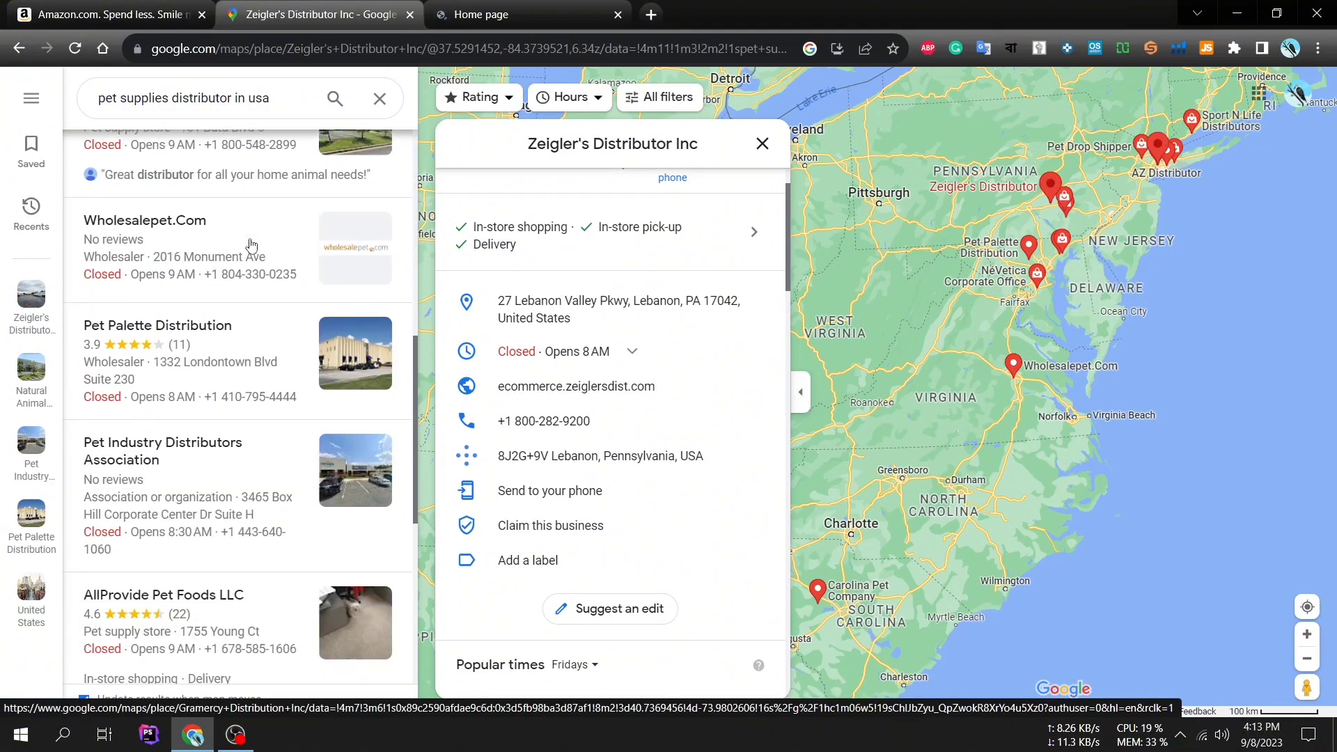
{"action": "scroll", "coordinate": [251, 245], "scroll_direction": "down", "scroll_amount": 5}
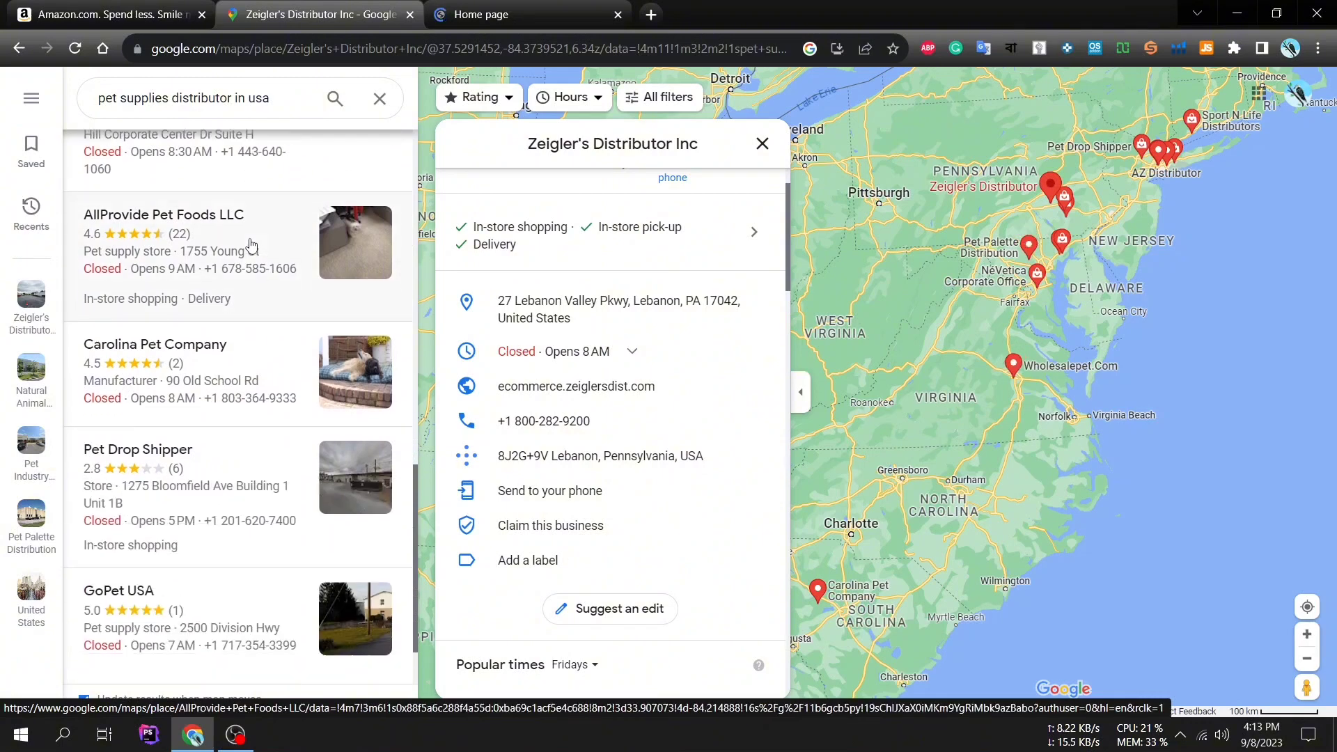
{"action": "scroll", "coordinate": [251, 245], "scroll_direction": "down", "scroll_amount": 3}
{"action": "scroll", "coordinate": [251, 245], "scroll_direction": "down", "scroll_amount": 4}
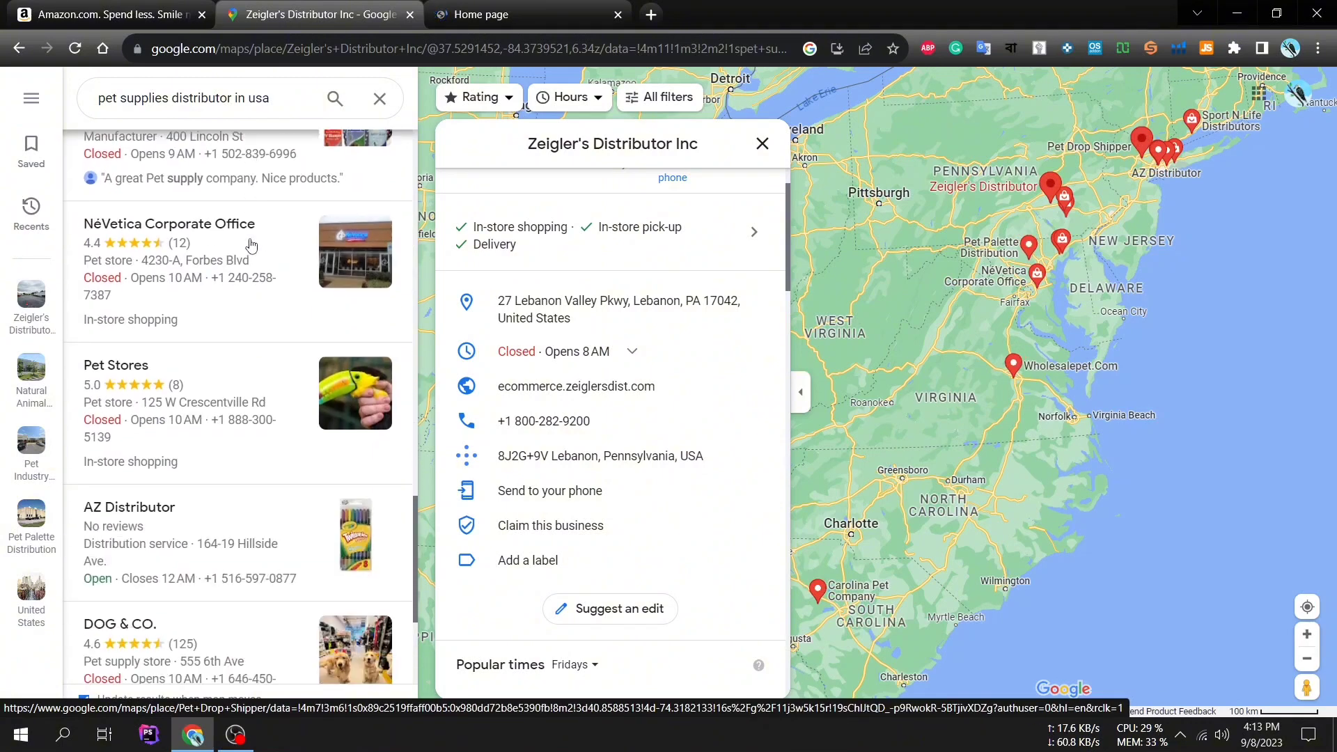
{"action": "scroll", "coordinate": [251, 245], "scroll_direction": "down", "scroll_amount": 1}
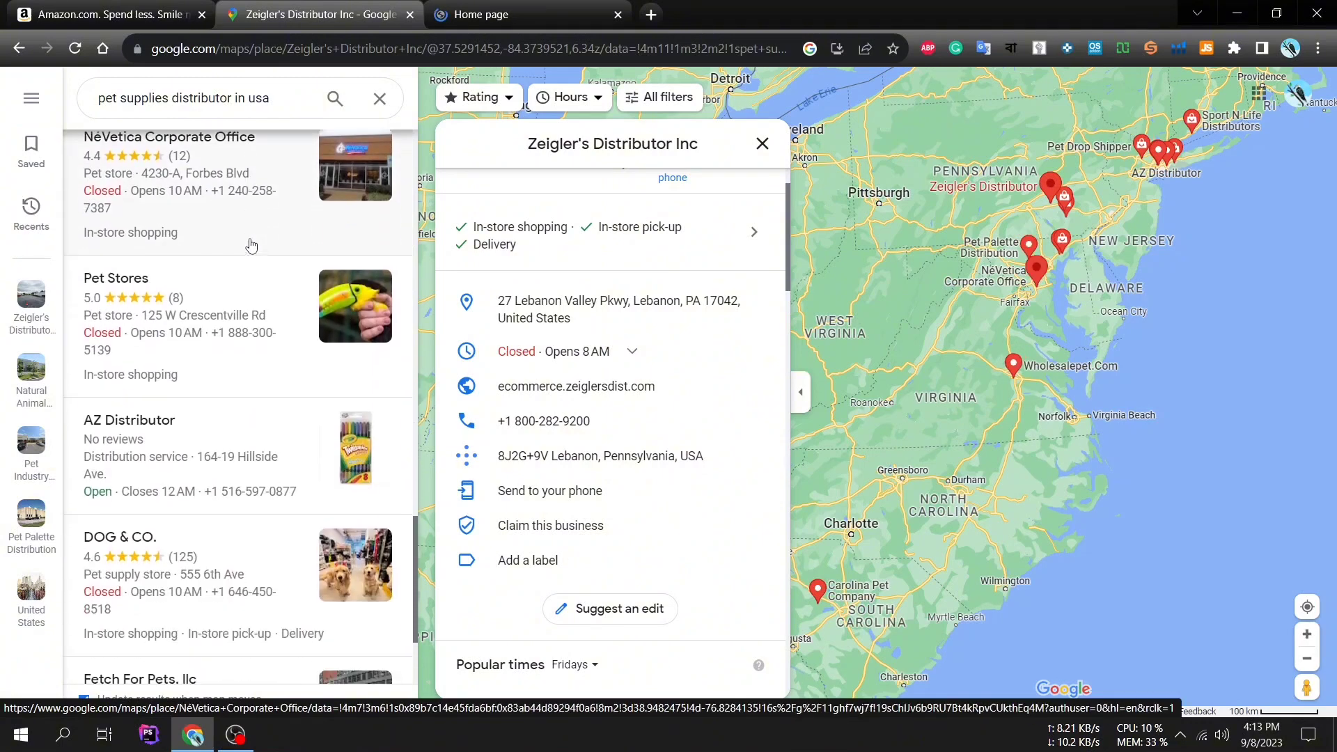
{"action": "scroll", "coordinate": [252, 245], "scroll_direction": "down", "scroll_amount": 2}
{"action": "scroll", "coordinate": [251, 245], "scroll_direction": "down", "scroll_amount": 2}
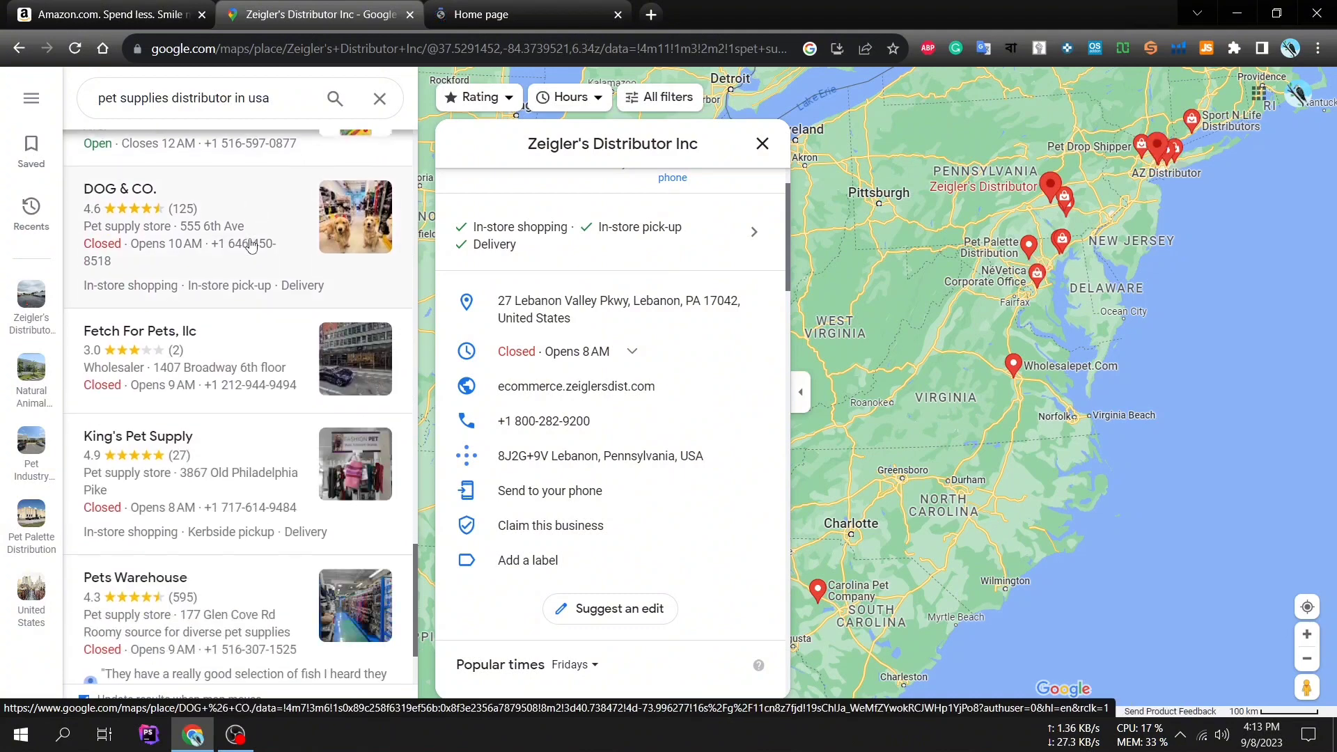
{"action": "scroll", "coordinate": [251, 245], "scroll_direction": "down", "scroll_amount": 2}
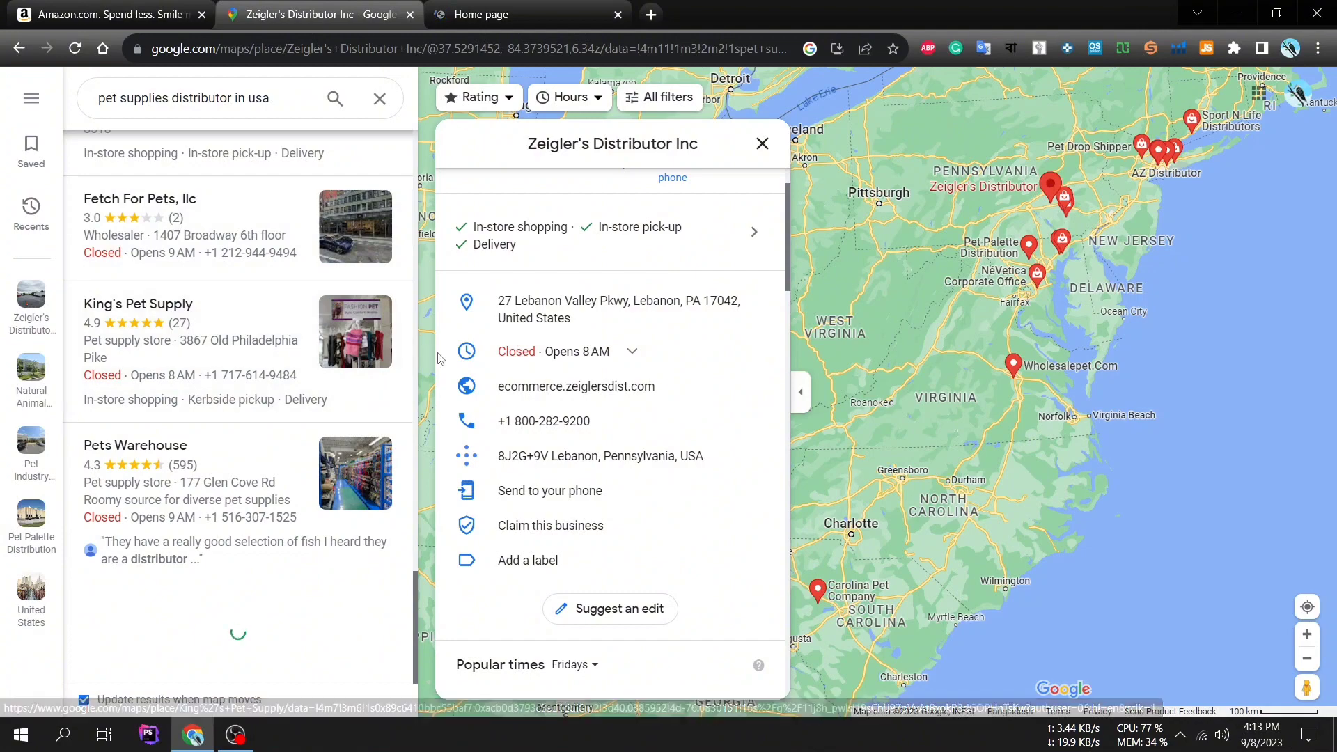
Step: Look through the popular times, photos, questions and review summary of the Zeigler's Distributor Inc listing
{"action": "scroll", "coordinate": [559, 401], "scroll_direction": "down", "scroll_amount": 6}
{"action": "scroll", "coordinate": [559, 402], "scroll_direction": "down", "scroll_amount": 4}
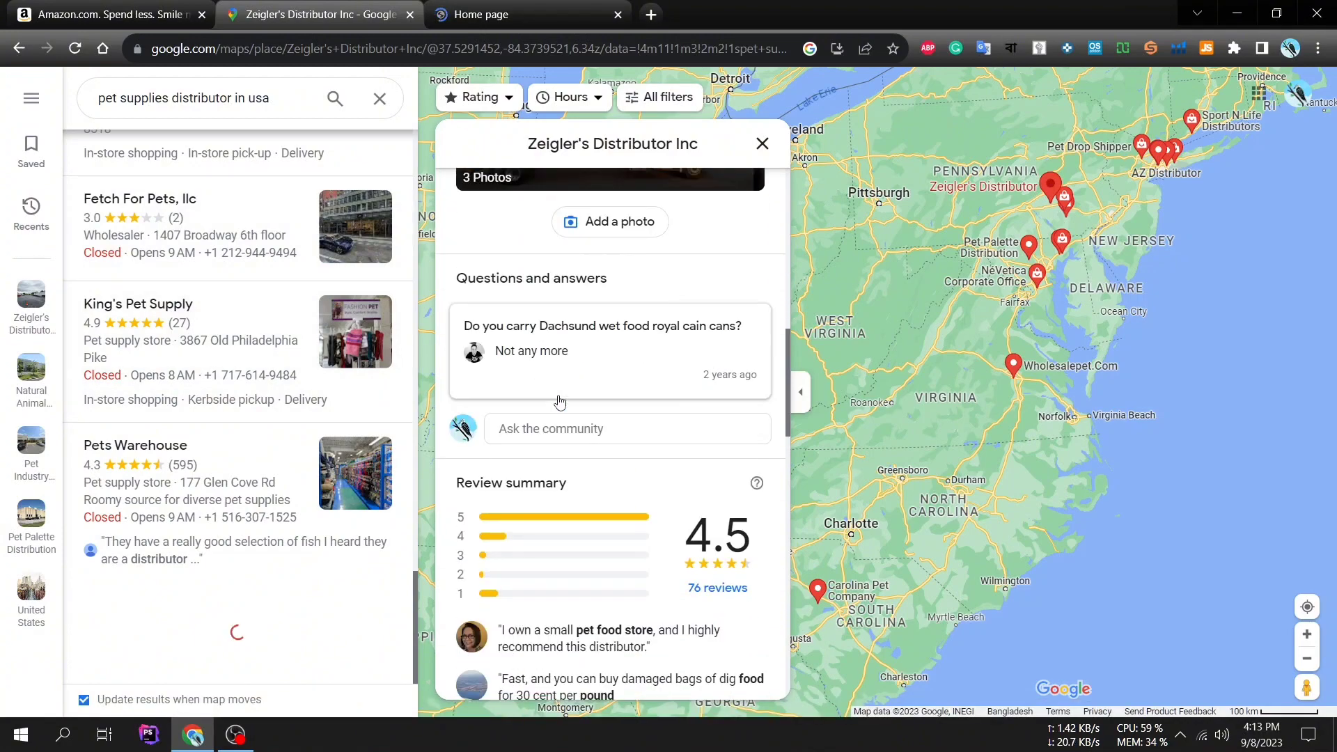
{"action": "scroll", "coordinate": [559, 402], "scroll_direction": "up", "scroll_amount": 7}
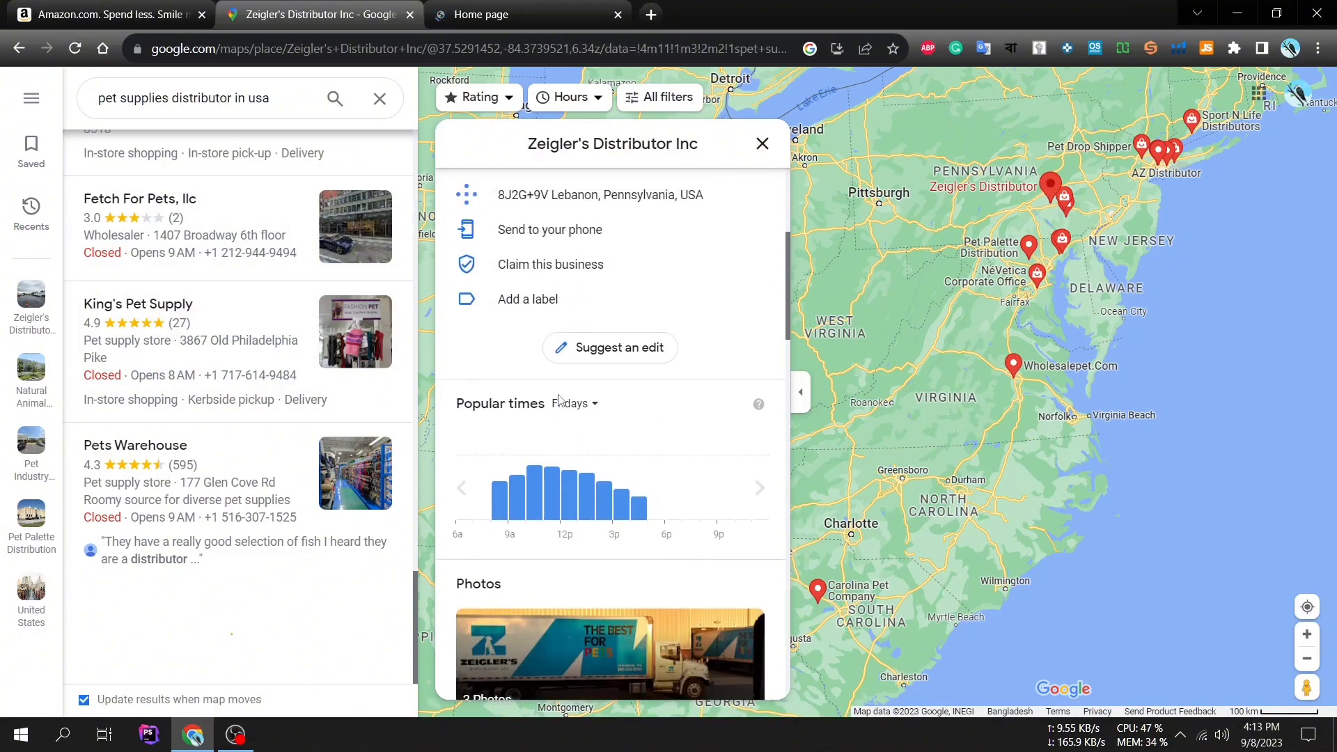
{"action": "scroll", "coordinate": [559, 402], "scroll_direction": "up", "scroll_amount": 4}
{"action": "scroll", "coordinate": [559, 402], "scroll_direction": "up", "scroll_amount": 4}
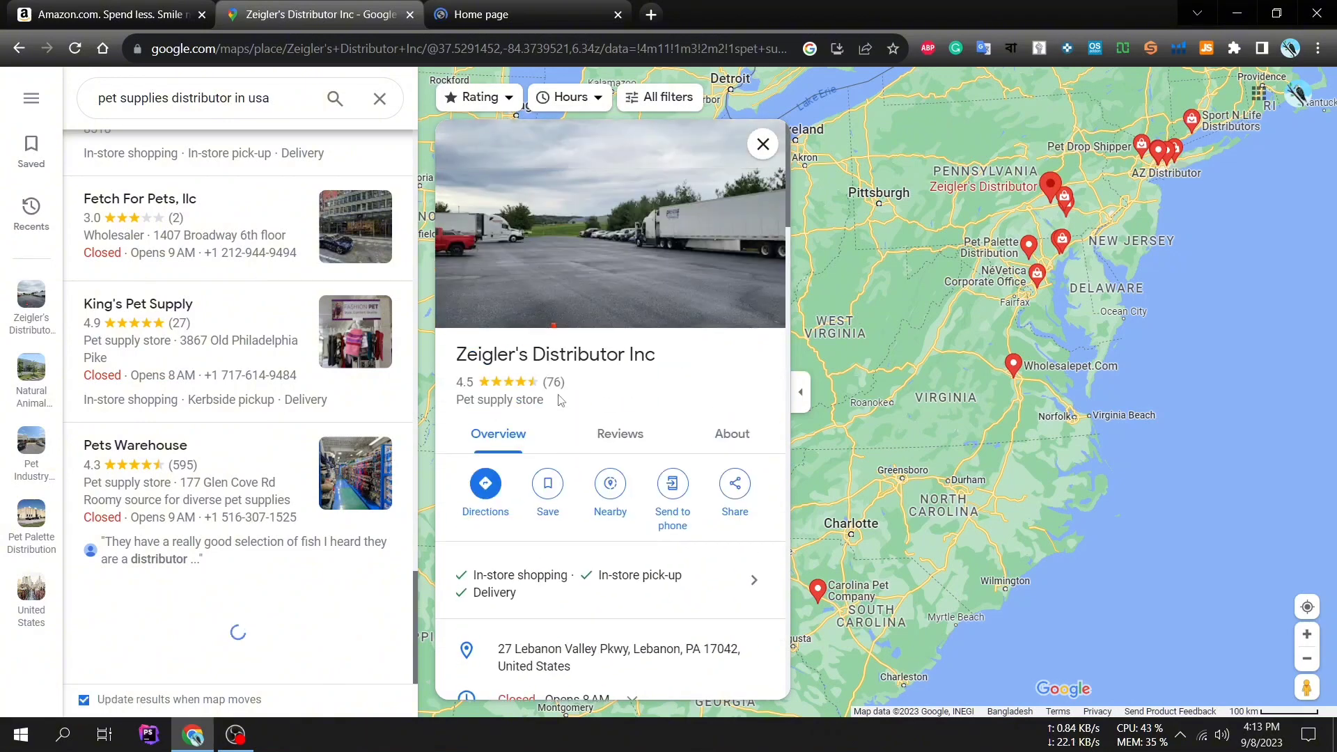
Step: Look over the home page of the Zeigler's Distributor website, from its navigation links to the footer
{"action": "left_click", "coordinate": [453, 6]}
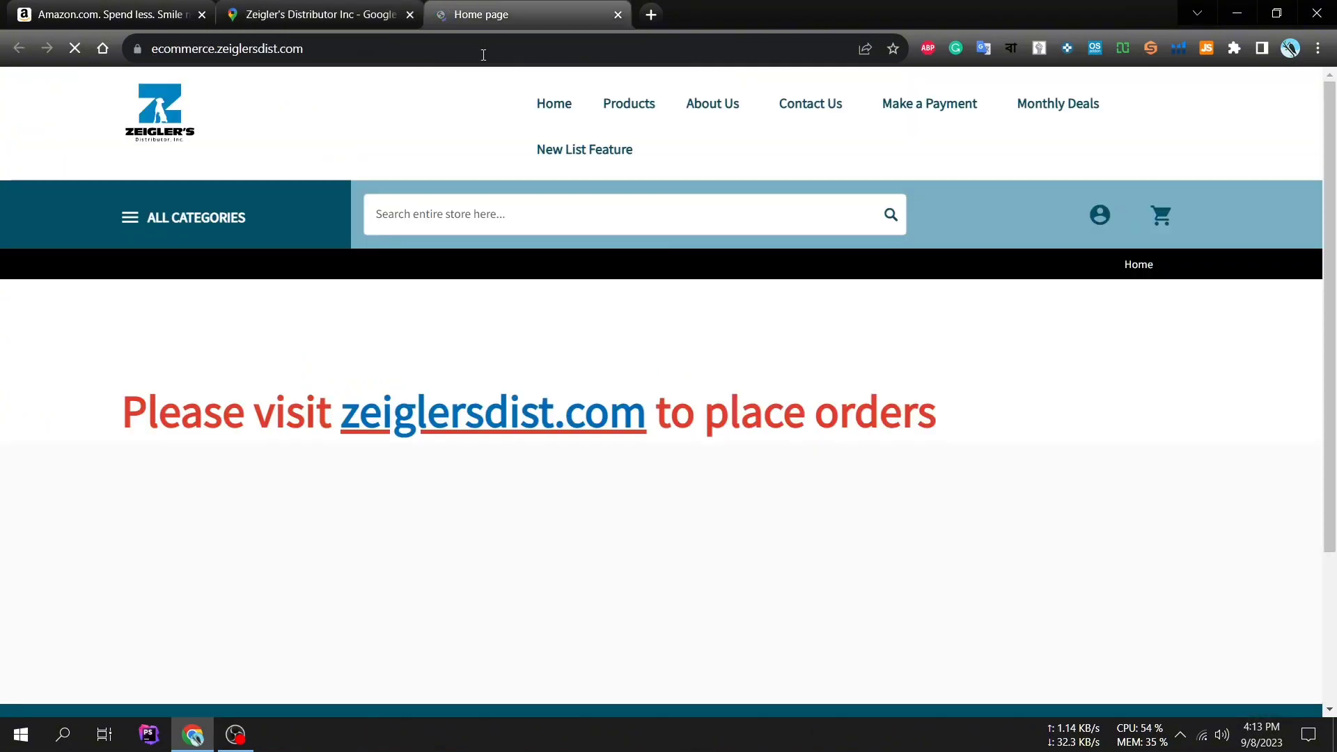
{"action": "right_click", "coordinate": [818, 107]}
{"action": "scroll", "coordinate": [740, 265], "scroll_direction": "down", "scroll_amount": 3}
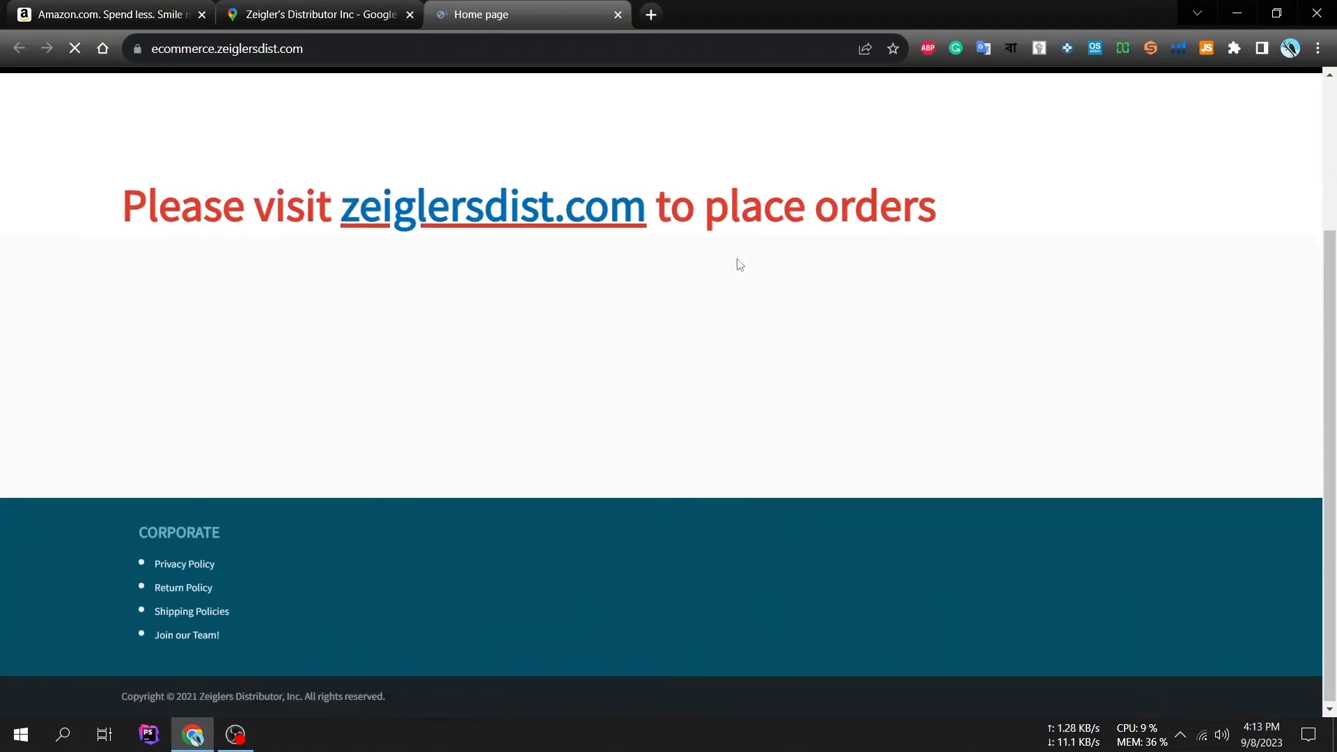
{"action": "scroll", "coordinate": [738, 263], "scroll_direction": "up", "scroll_amount": 3}
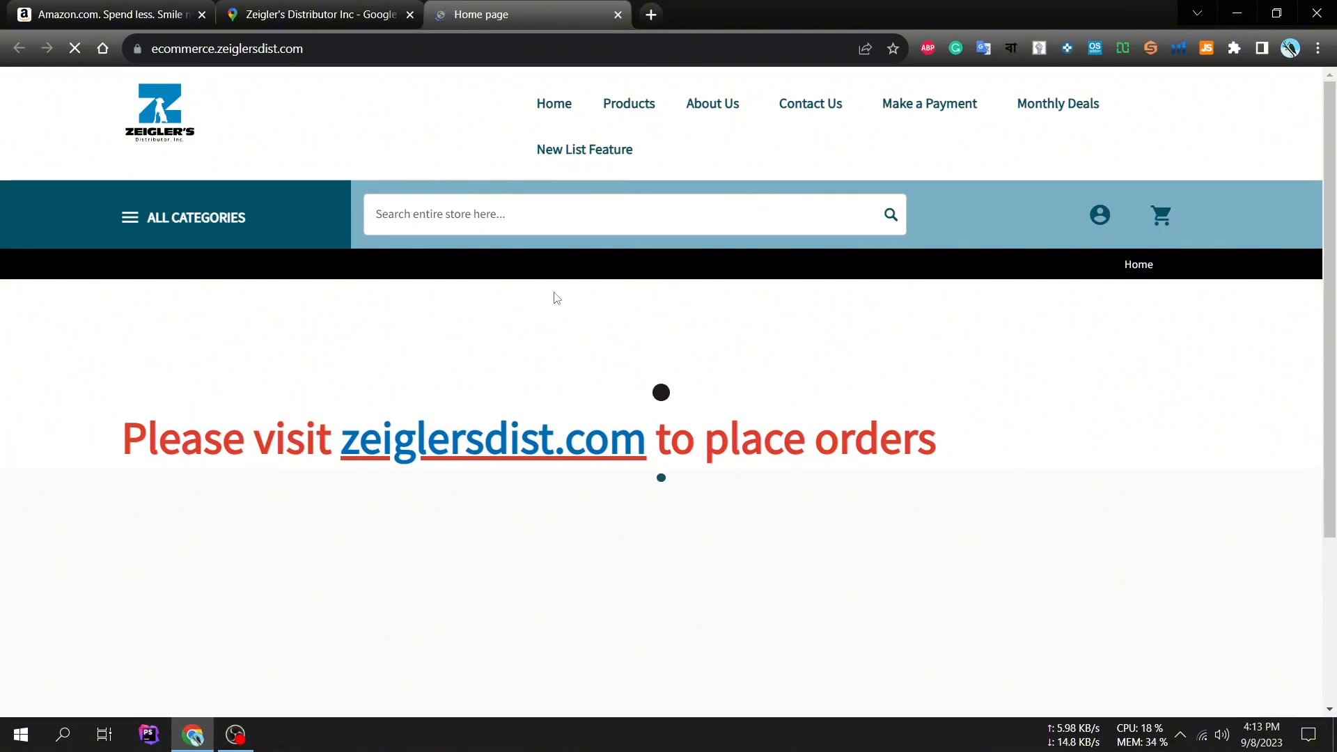
Step: Return to the map results, open the DOG & CO. listing and launch its website shopdogandco.com
{"action": "left_click", "coordinate": [326, 19]}
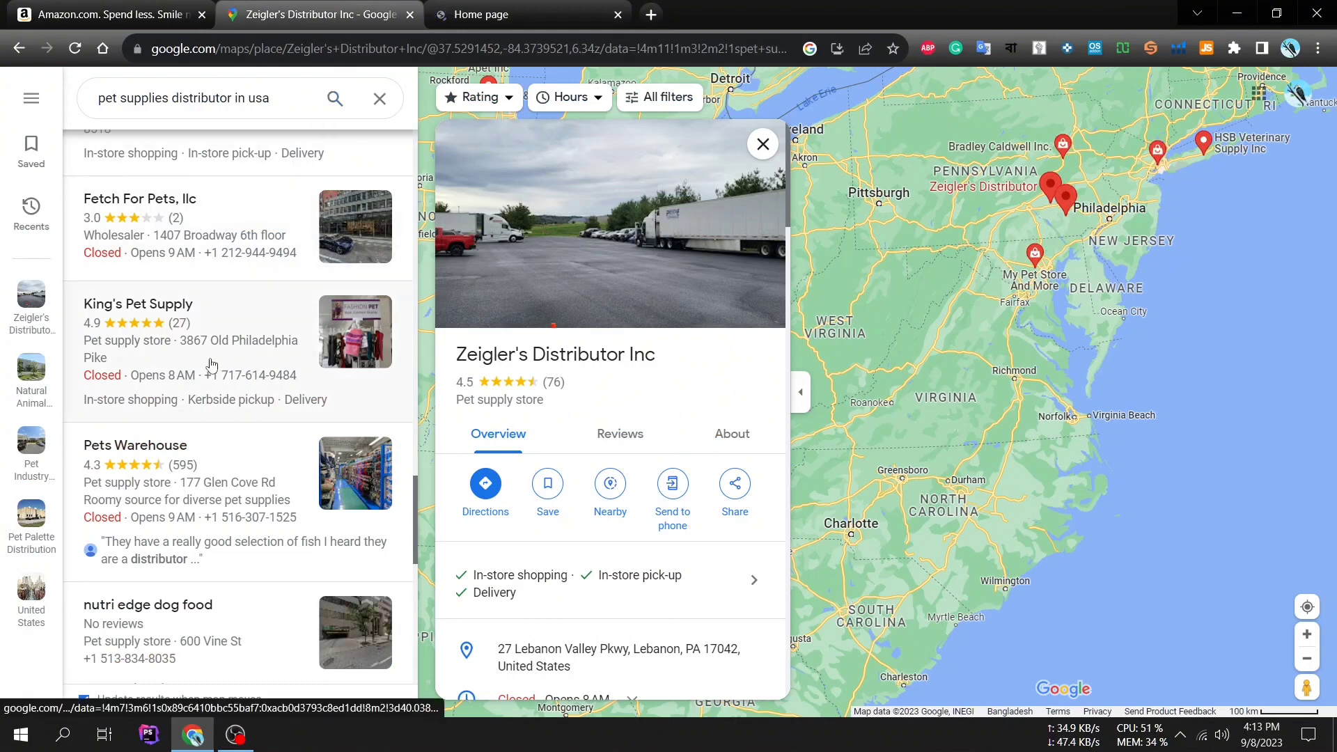
{"action": "scroll", "coordinate": [156, 308], "scroll_direction": "up", "scroll_amount": 4}
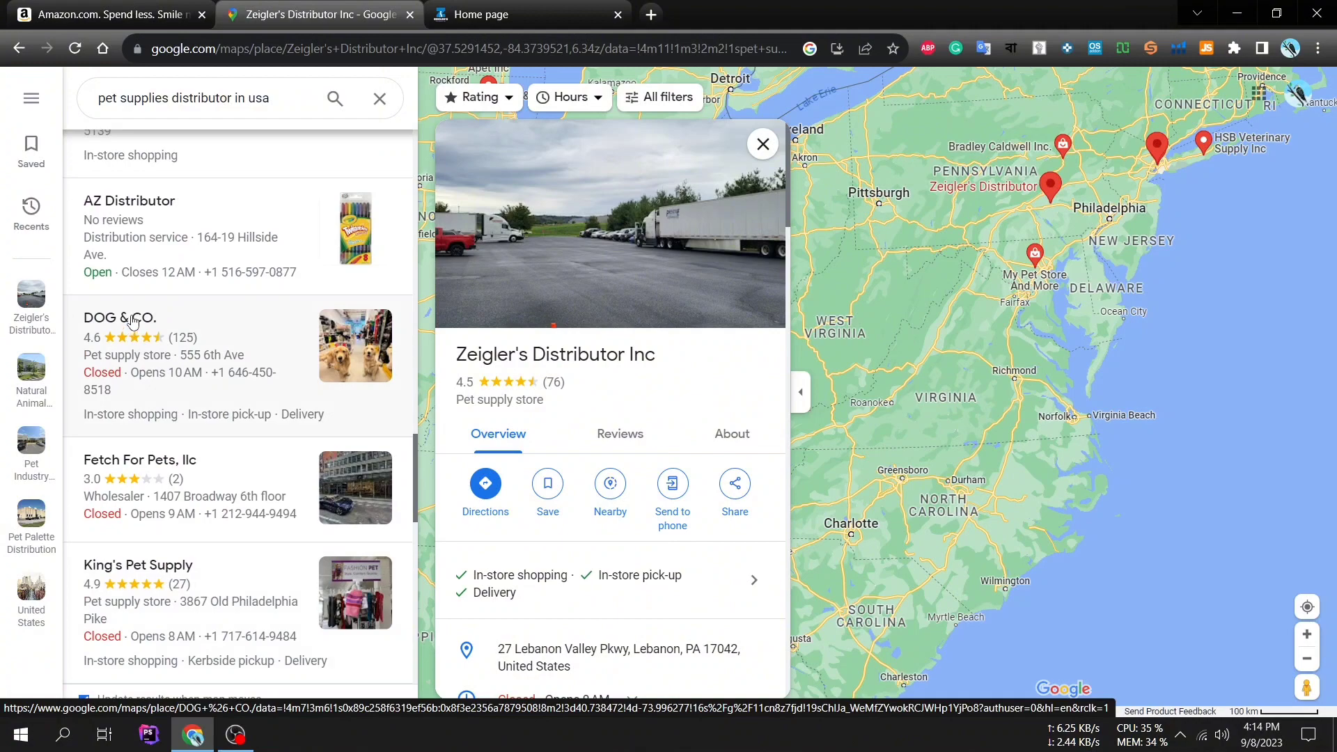
{"action": "left_click", "coordinate": [132, 320]}
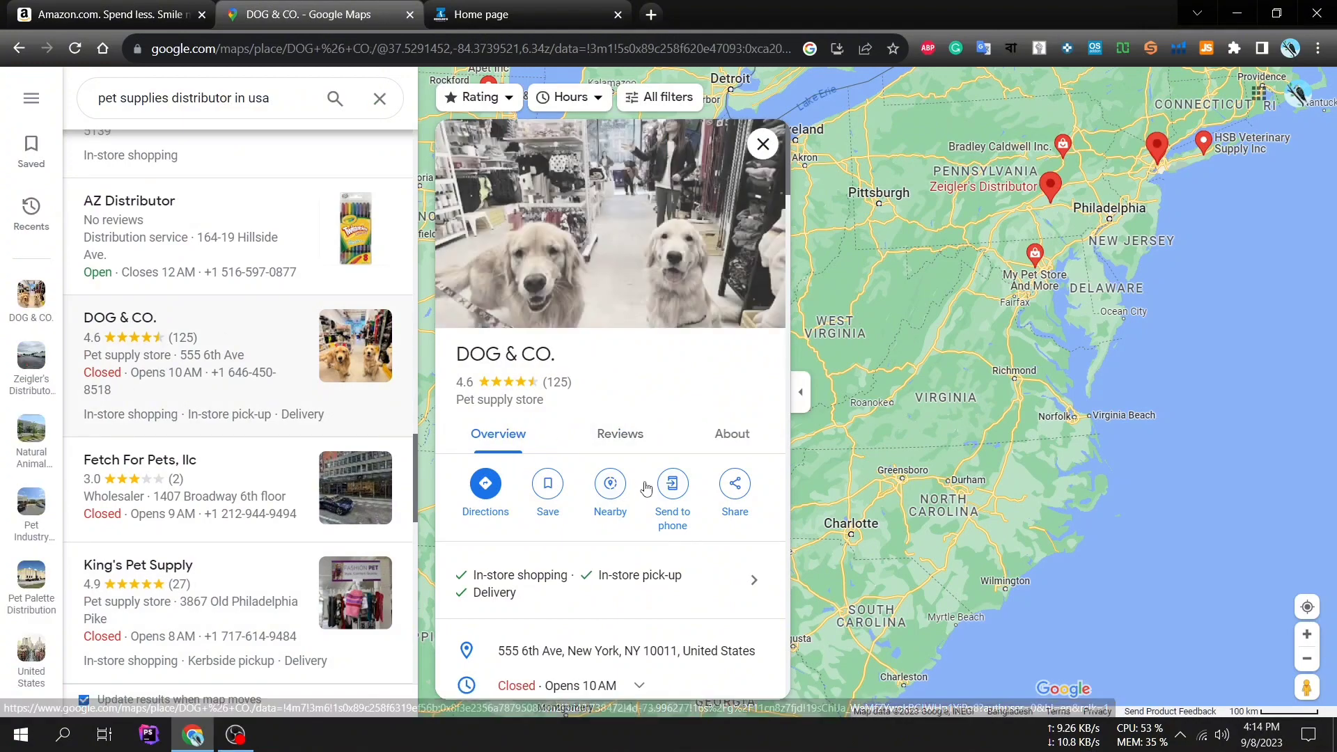
{"action": "scroll", "coordinate": [646, 490], "scroll_direction": "down", "scroll_amount": 3}
{"action": "scroll", "coordinate": [646, 489], "scroll_direction": "down", "scroll_amount": 2}
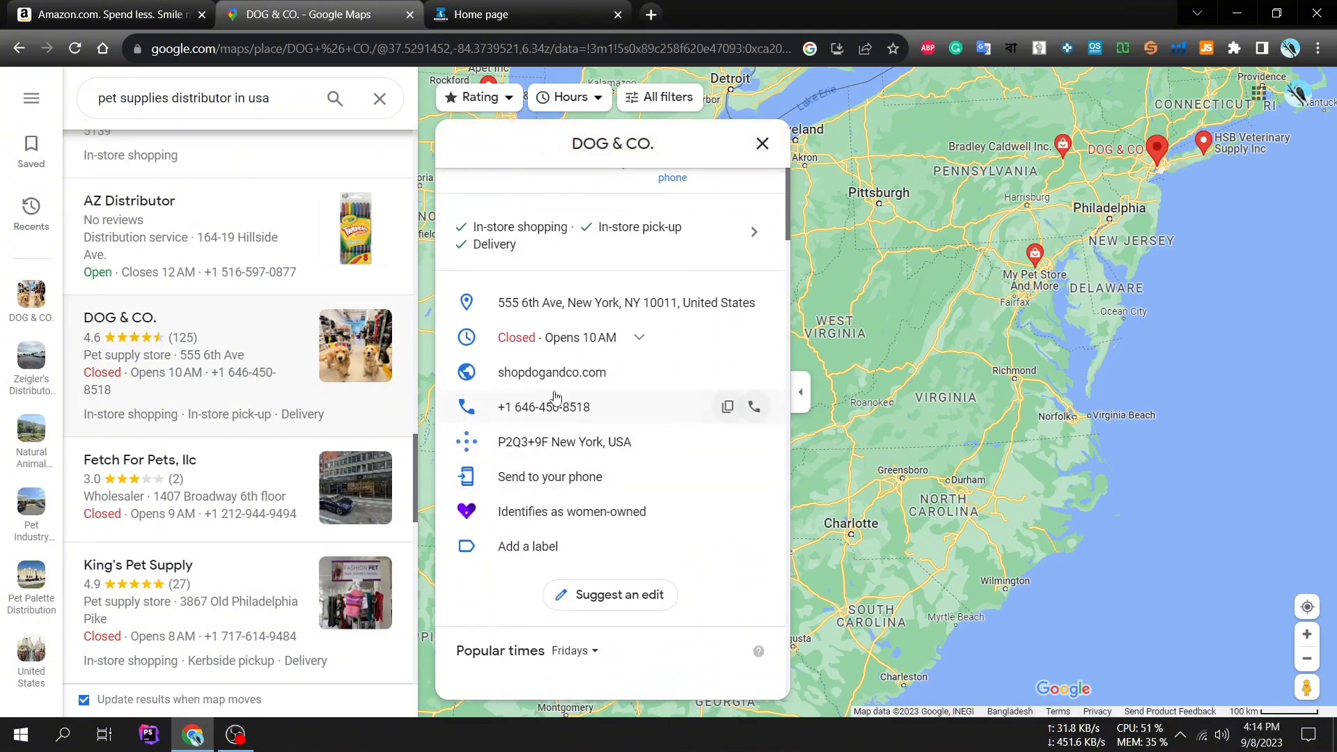
{"action": "left_click", "coordinate": [554, 379]}
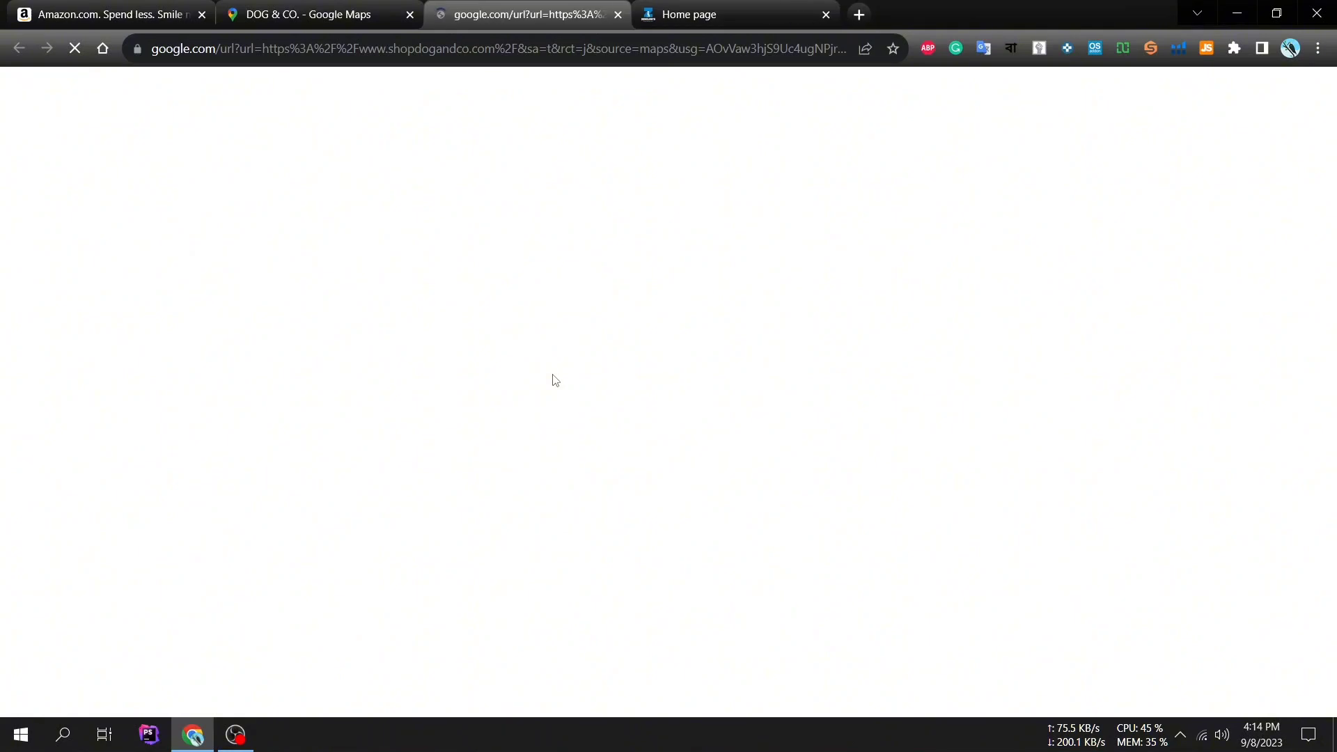
Step: Check the Zeigler's Distributor home page again for its contact link and footer, and close the site
{"action": "left_click", "coordinate": [700, 19]}
{"action": "right_click", "coordinate": [811, 102]}
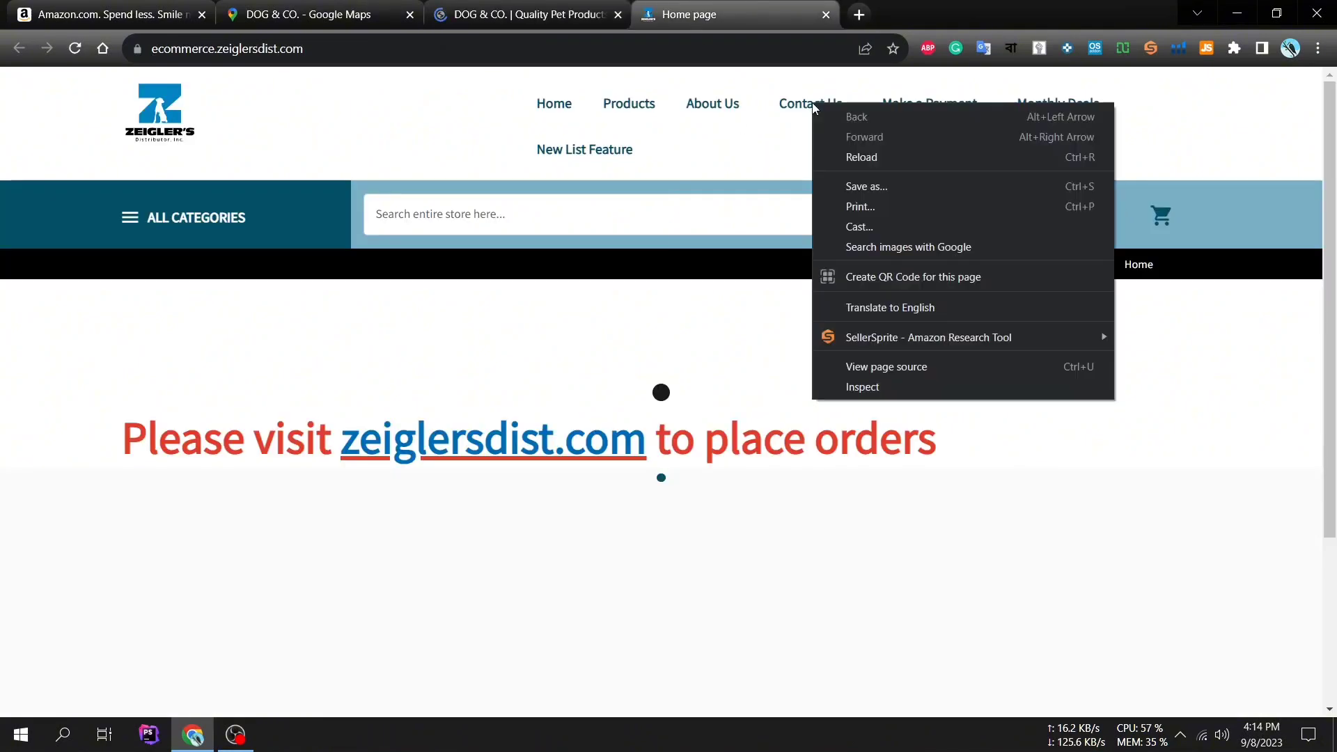
{"action": "left_click", "coordinate": [812, 103]}
{"action": "double_click", "coordinate": [813, 103]}
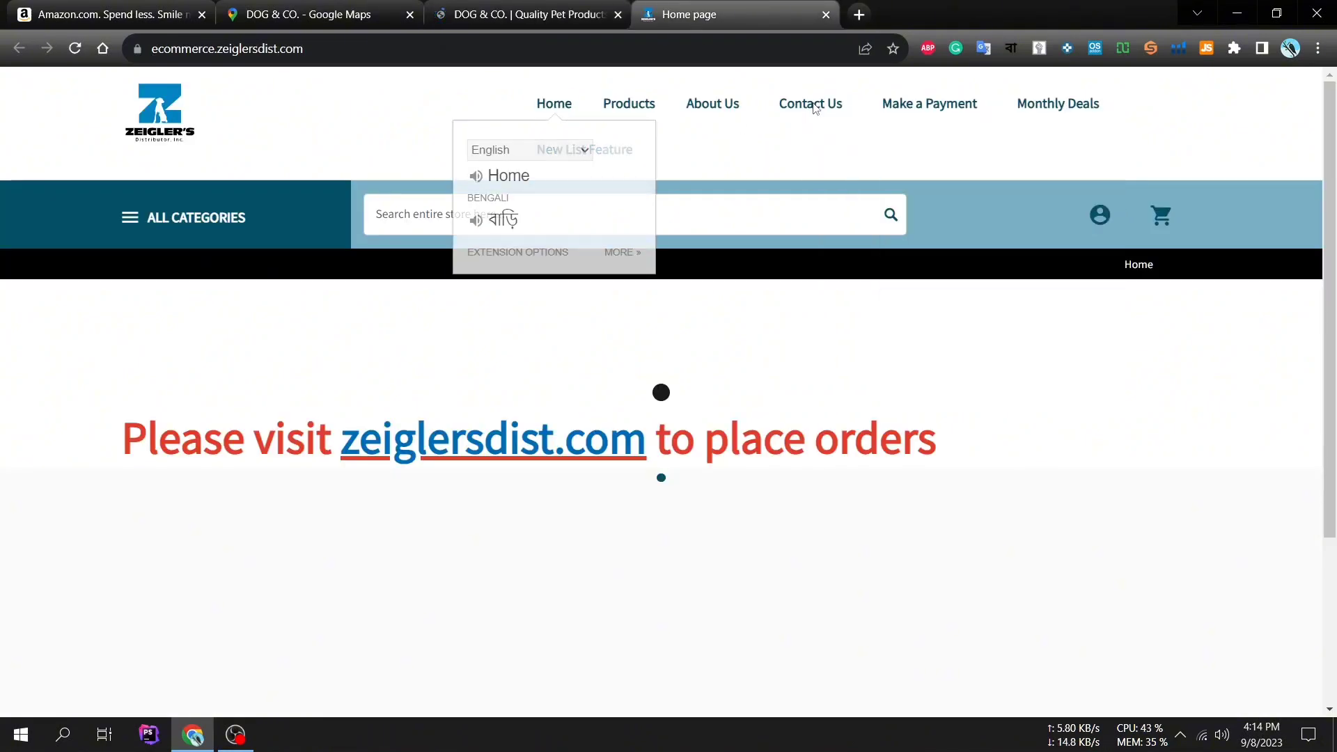
{"action": "scroll", "coordinate": [809, 147], "scroll_direction": "down", "scroll_amount": 3}
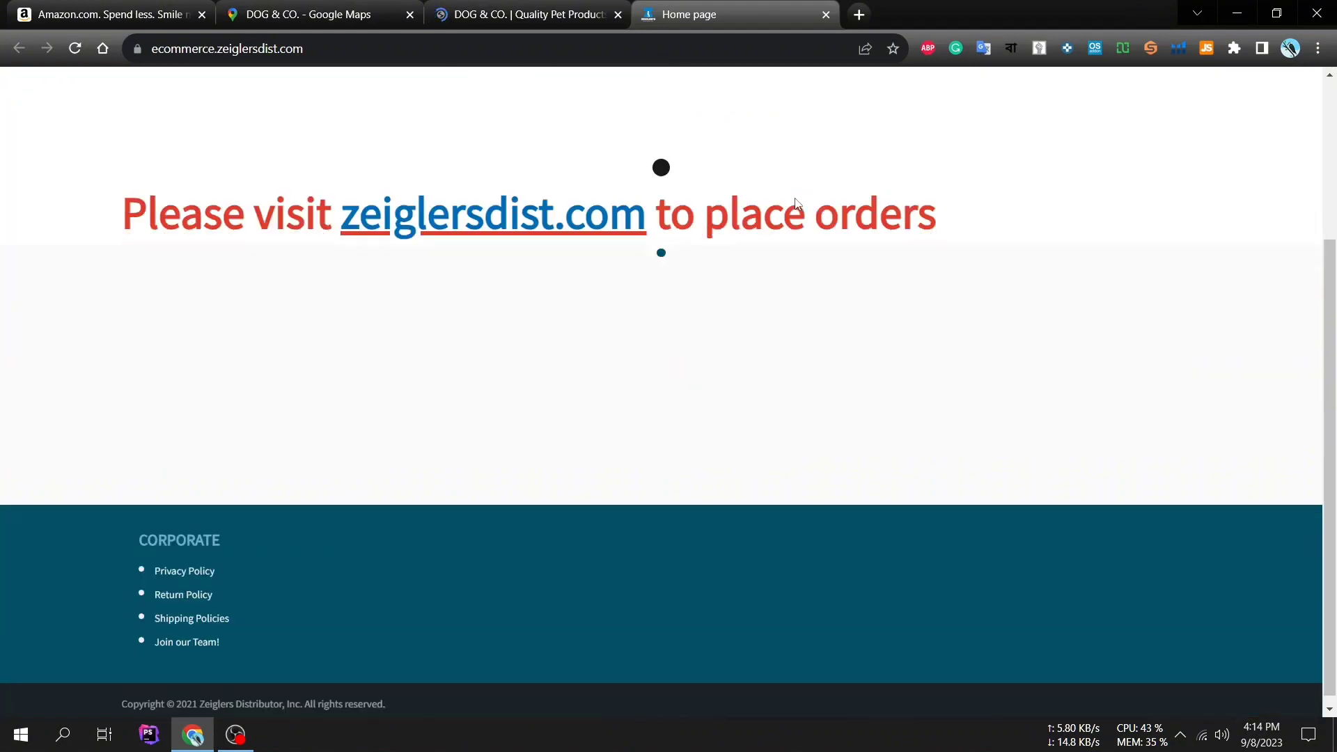
{"action": "left_click", "coordinate": [824, 14]}
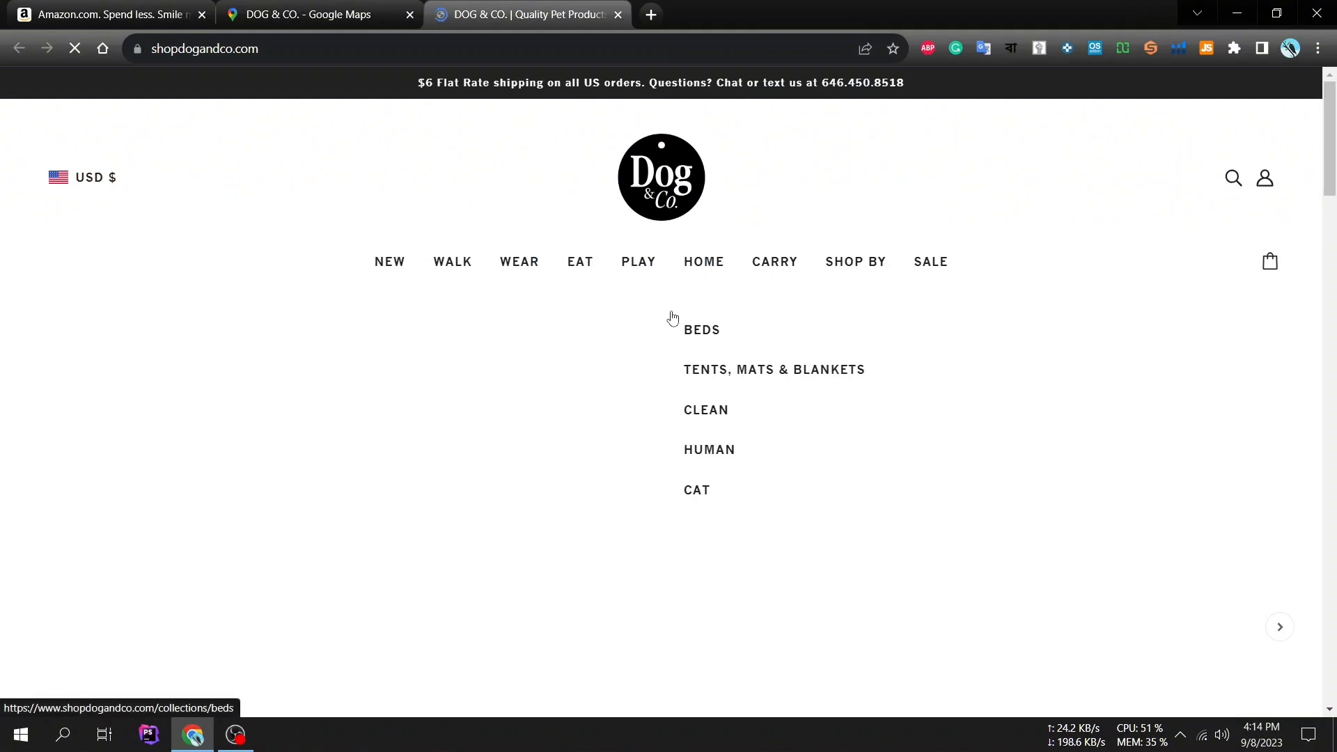
Step: Return to the map results and browse the distributors back up to UTM Distributing Co at the start of the list
{"action": "mouse_move", "coordinate": [388, 270]}
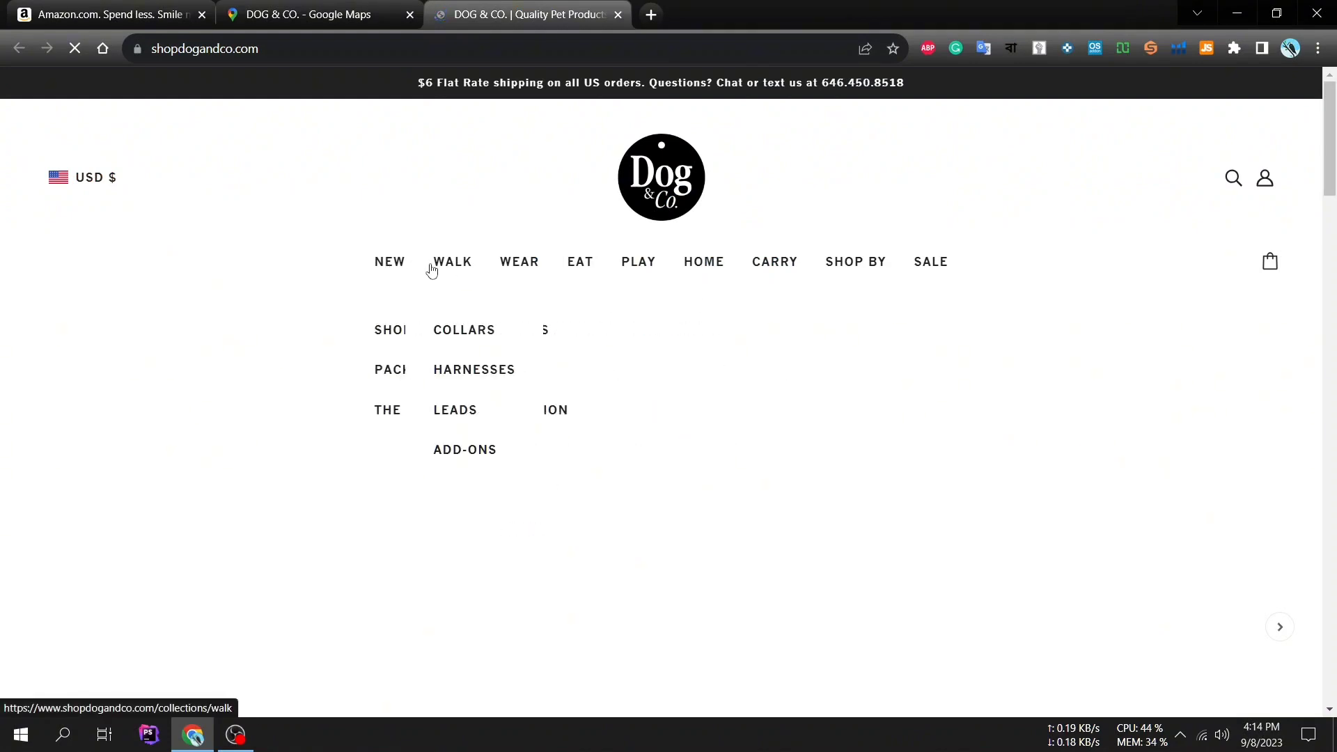
{"action": "left_click", "coordinate": [314, 15]}
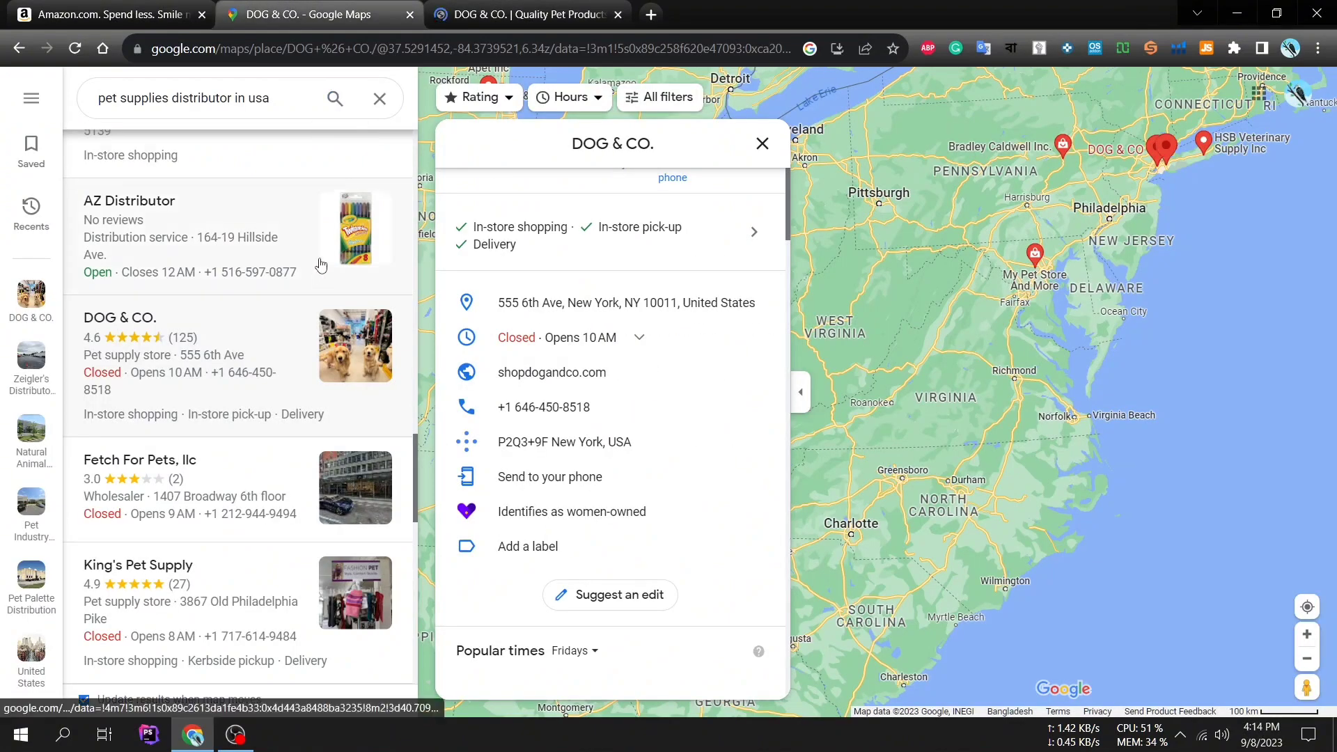
{"action": "scroll", "coordinate": [320, 262], "scroll_direction": "up", "scroll_amount": 6}
{"action": "scroll", "coordinate": [311, 267], "scroll_direction": "down", "scroll_amount": 4}
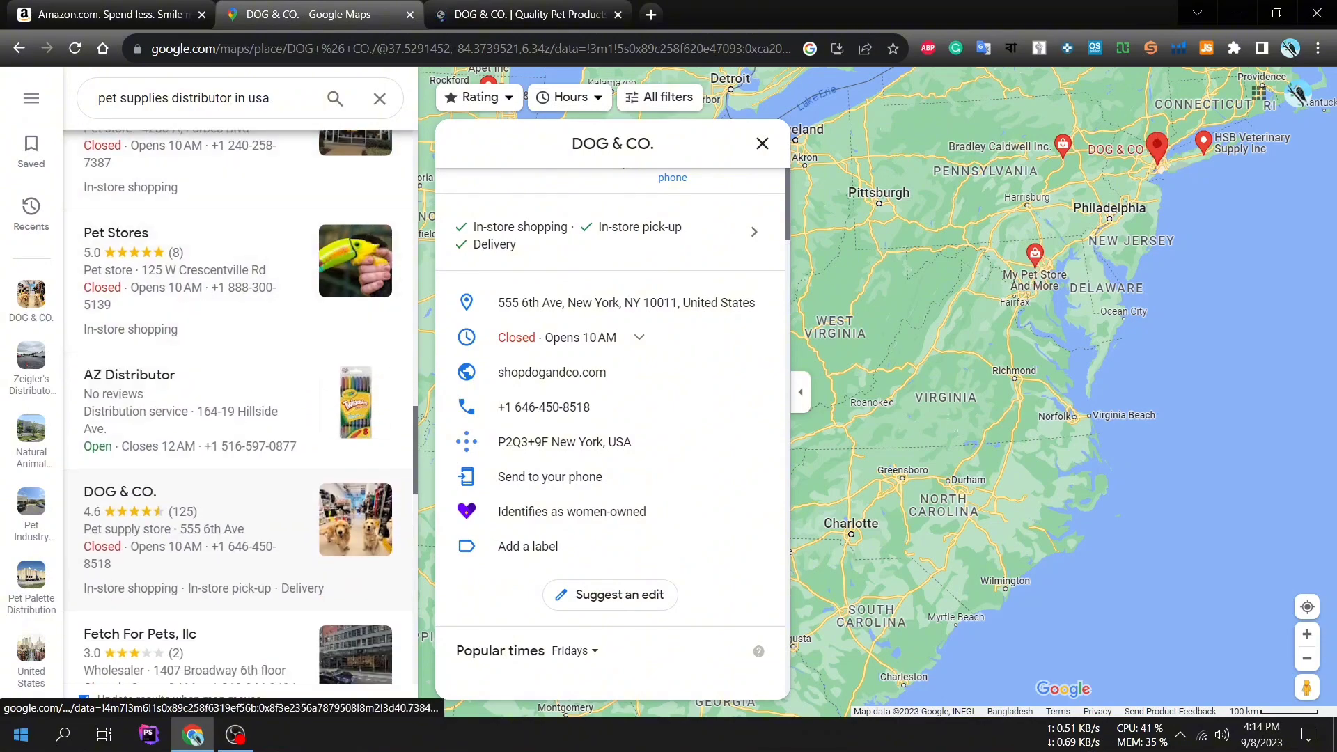
{"action": "scroll", "coordinate": [182, 348], "scroll_direction": "up", "scroll_amount": 4}
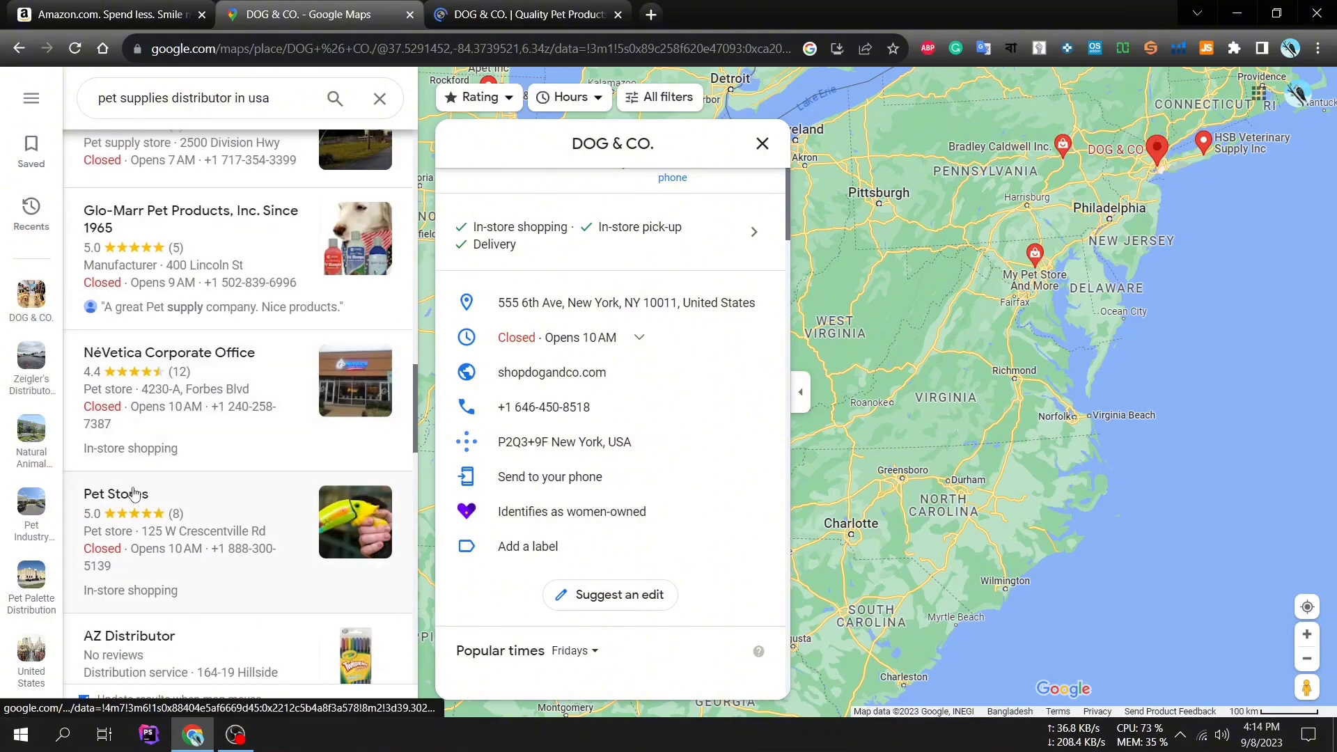
{"action": "scroll", "coordinate": [134, 493], "scroll_direction": "up", "scroll_amount": 9}
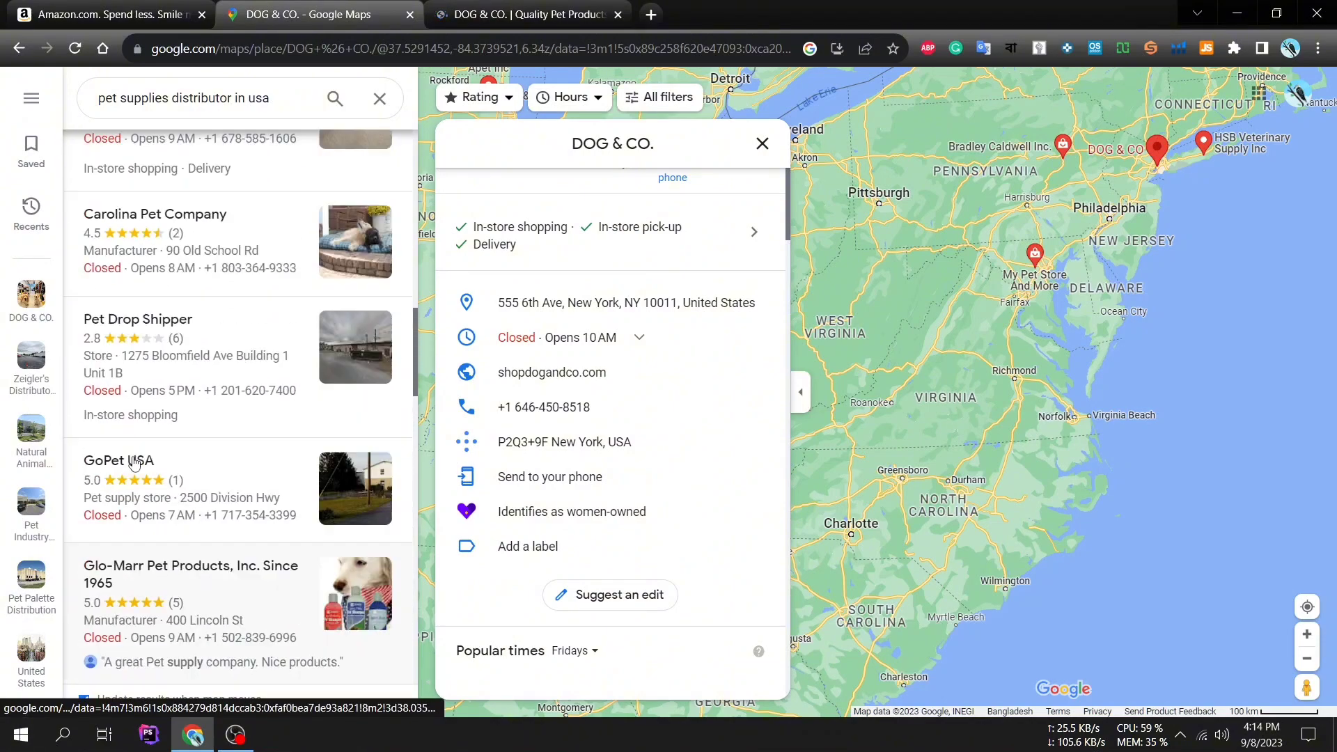
{"action": "scroll", "coordinate": [134, 458], "scroll_direction": "up", "scroll_amount": 10}
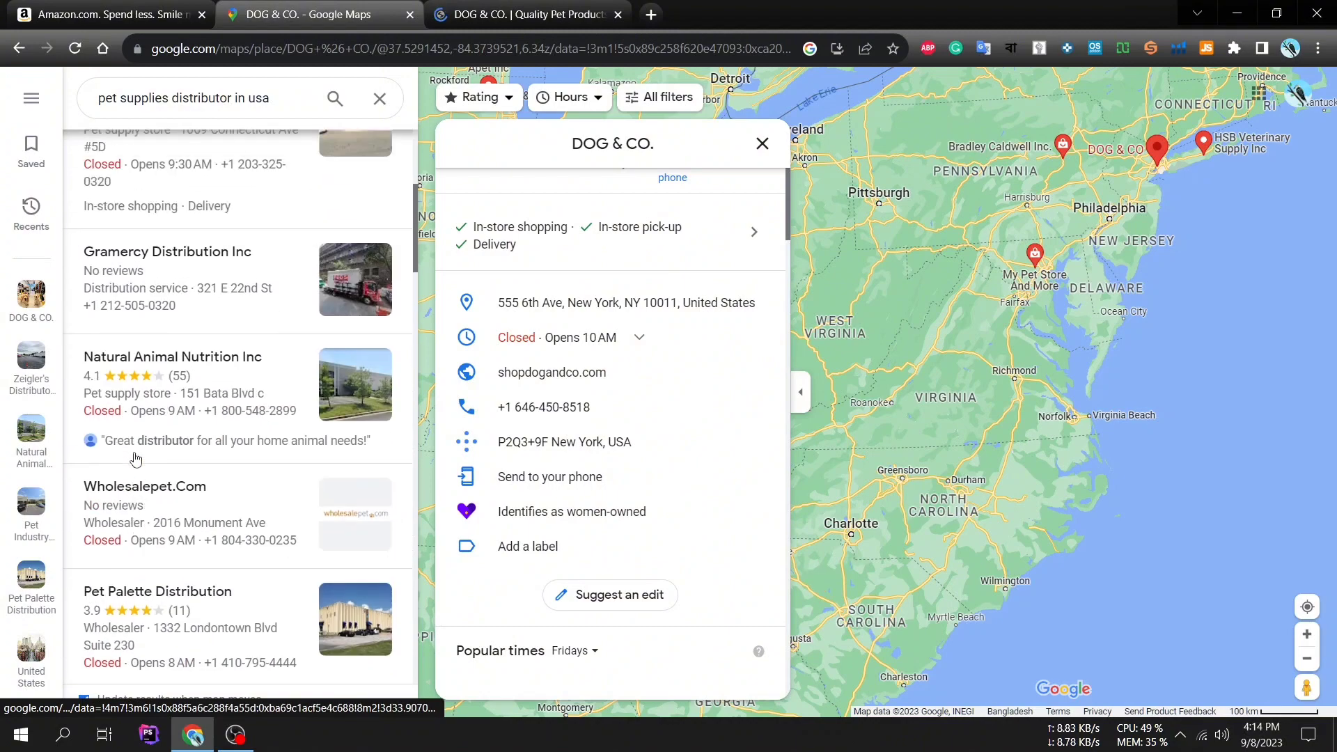
{"action": "scroll", "coordinate": [134, 457], "scroll_direction": "up", "scroll_amount": 2}
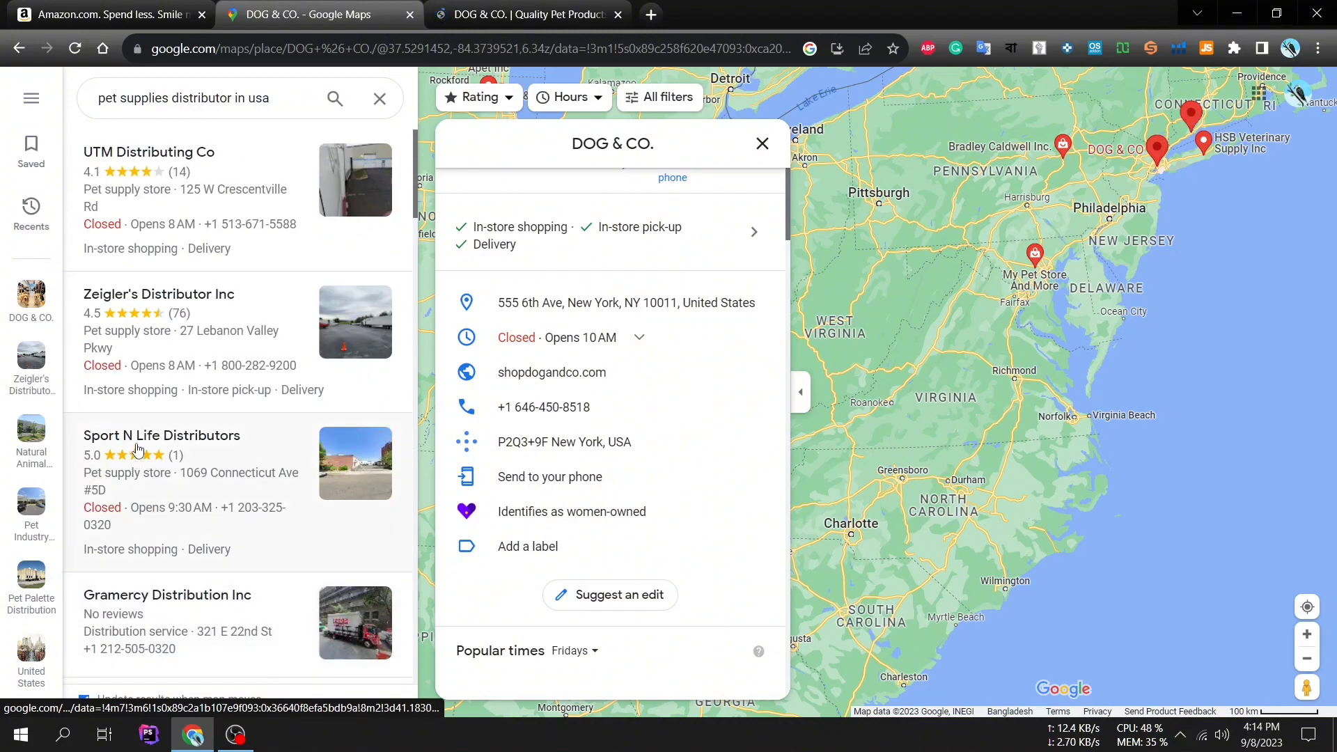
Step: Open the UTM Distributing Co listing and launch its website utmdistributing.com
{"action": "right_click", "coordinate": [179, 298]}
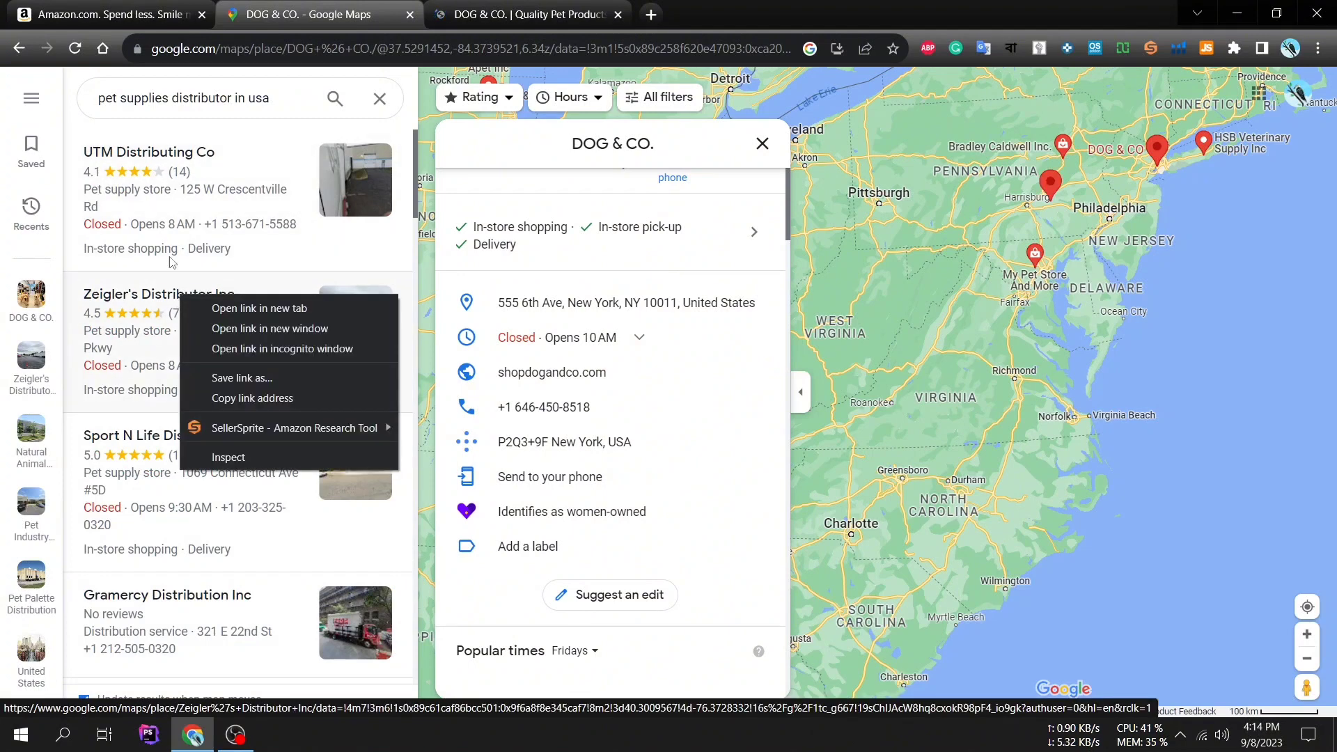
{"action": "left_click", "coordinate": [157, 152]}
{"action": "right_click", "coordinate": [159, 155]}
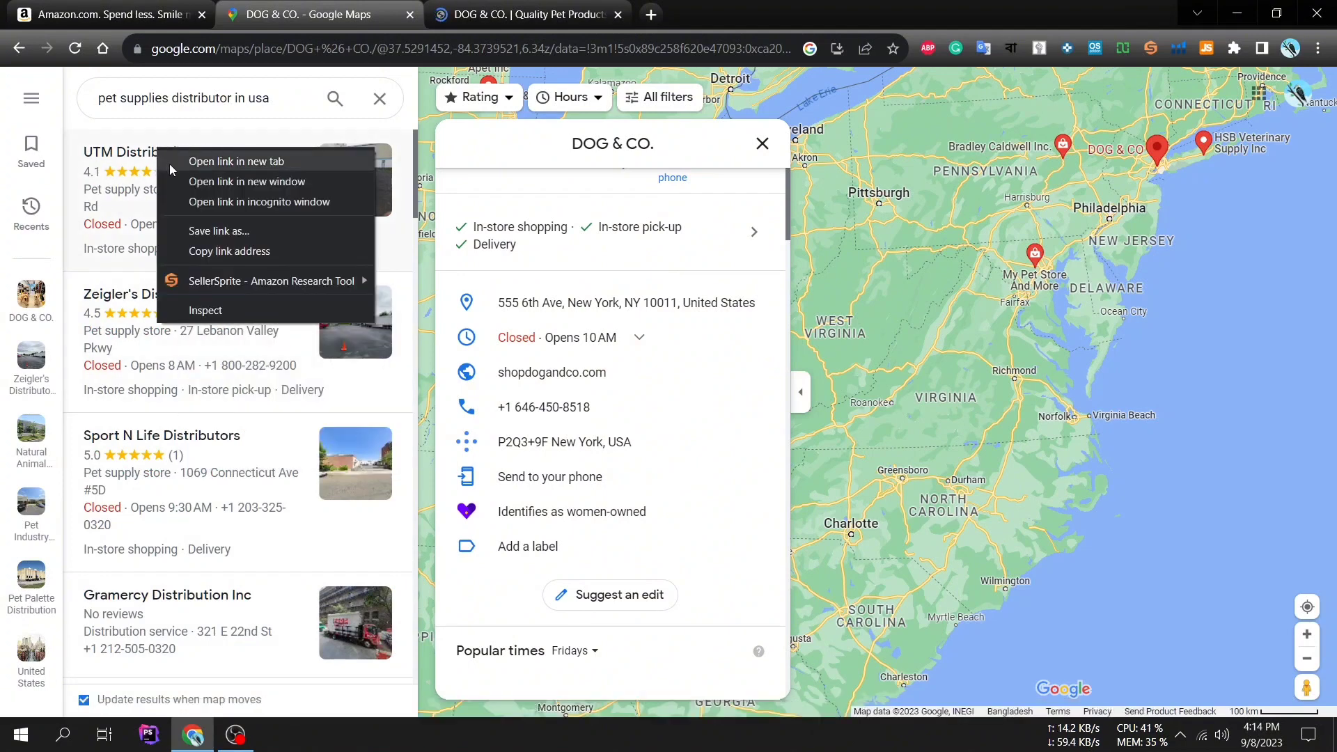
{"action": "left_click", "coordinate": [107, 176]}
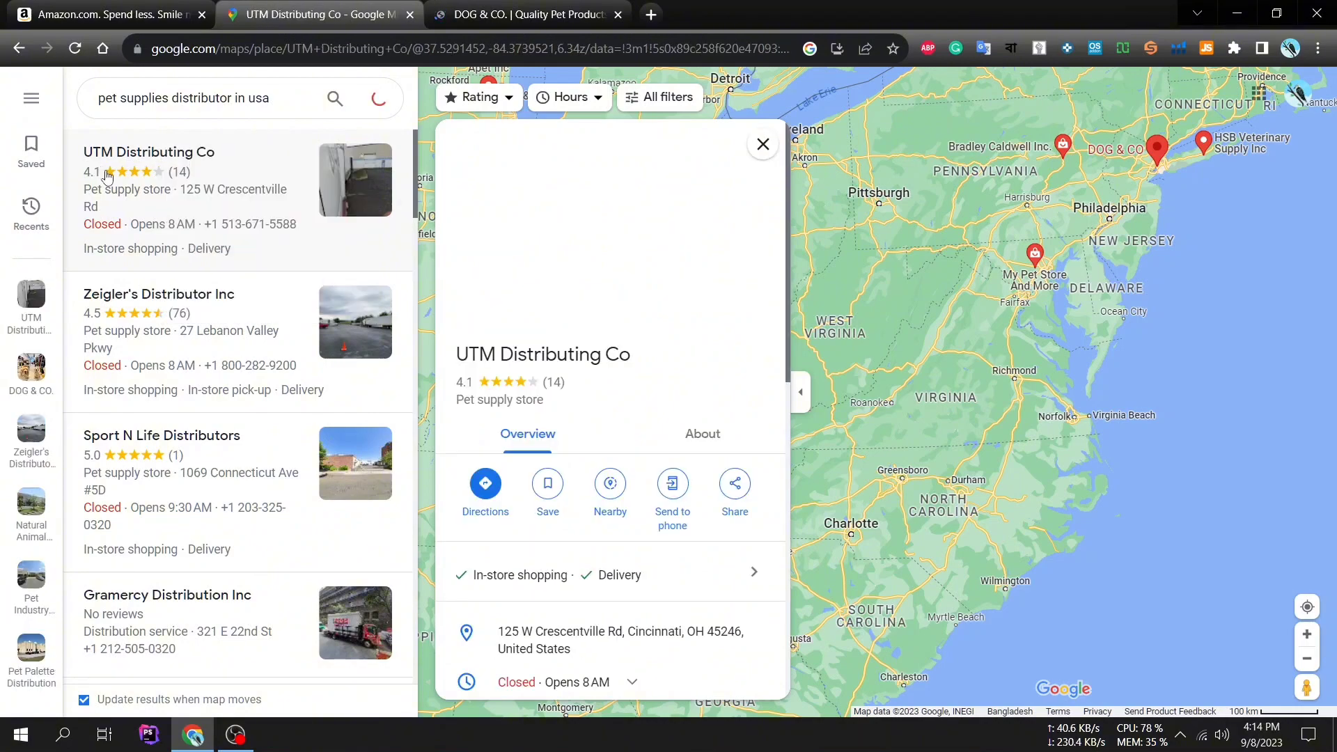
{"action": "scroll", "coordinate": [635, 349], "scroll_direction": "down", "scroll_amount": 5}
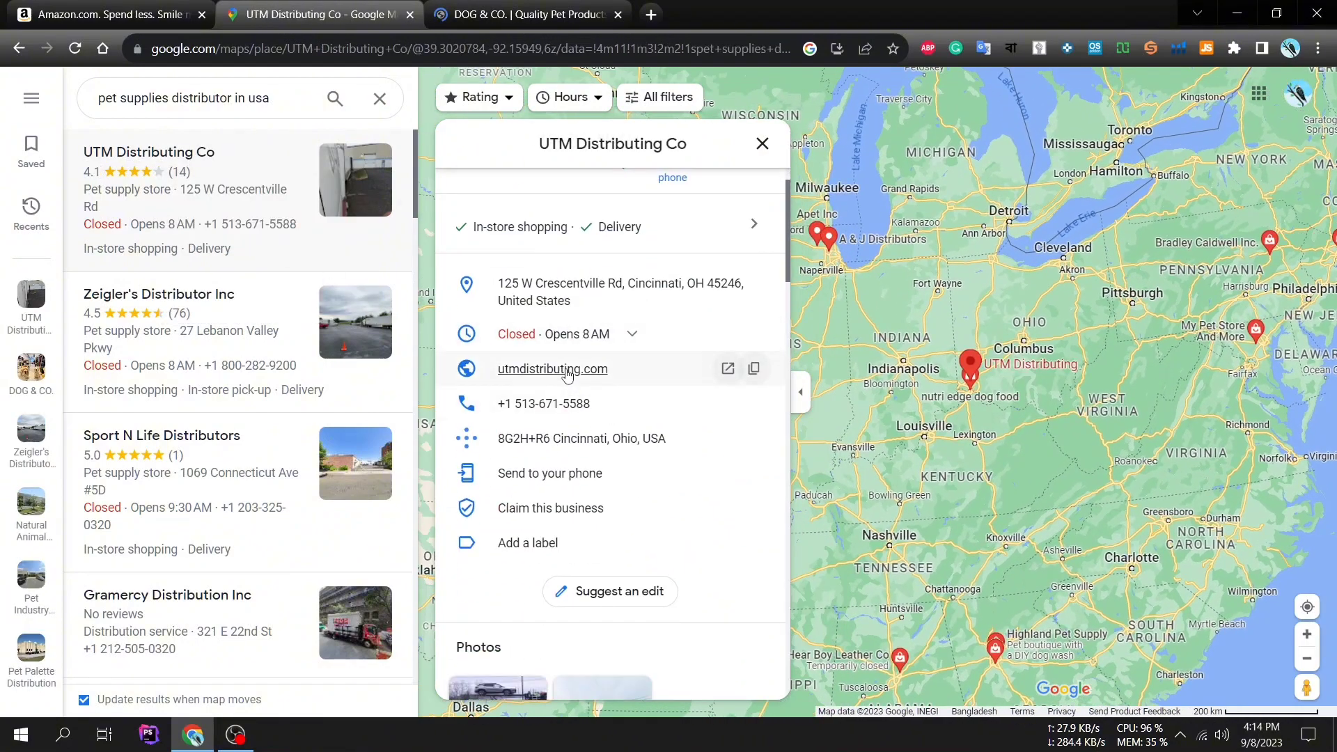
{"action": "left_click", "coordinate": [567, 375]}
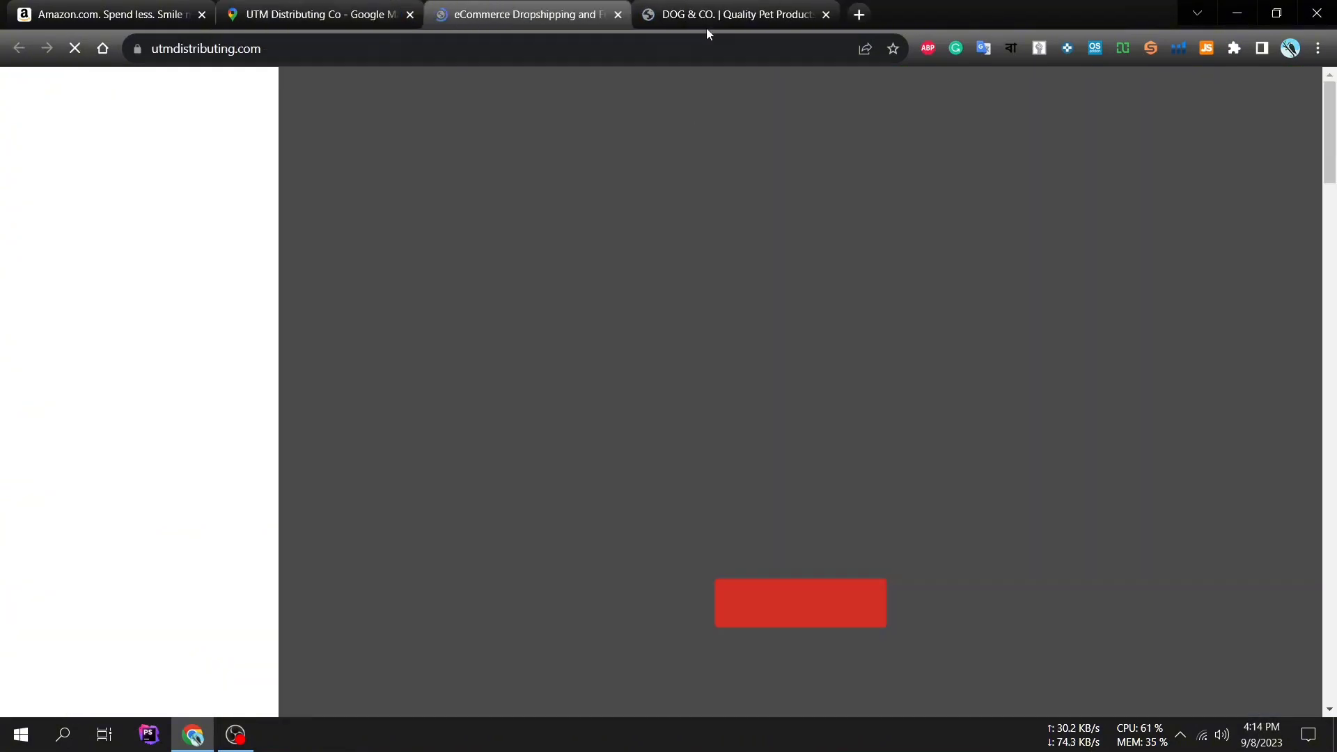
Step: Look through the DOG & CO. home page from the product collections down to the store contact details, dismissing the chat message
{"action": "left_click", "coordinate": [706, 31]}
{"action": "scroll", "coordinate": [657, 301], "scroll_direction": "down", "scroll_amount": 3}
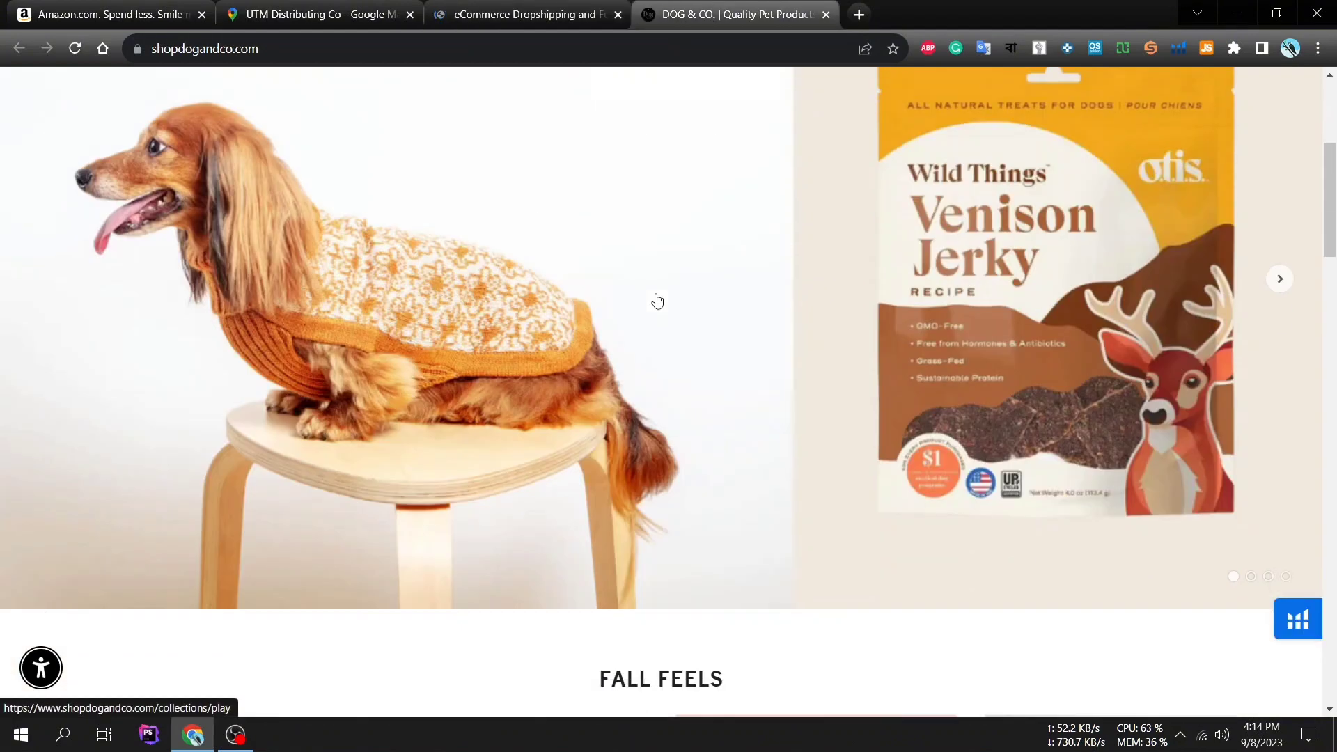
{"action": "scroll", "coordinate": [656, 301], "scroll_direction": "down", "scroll_amount": 7}
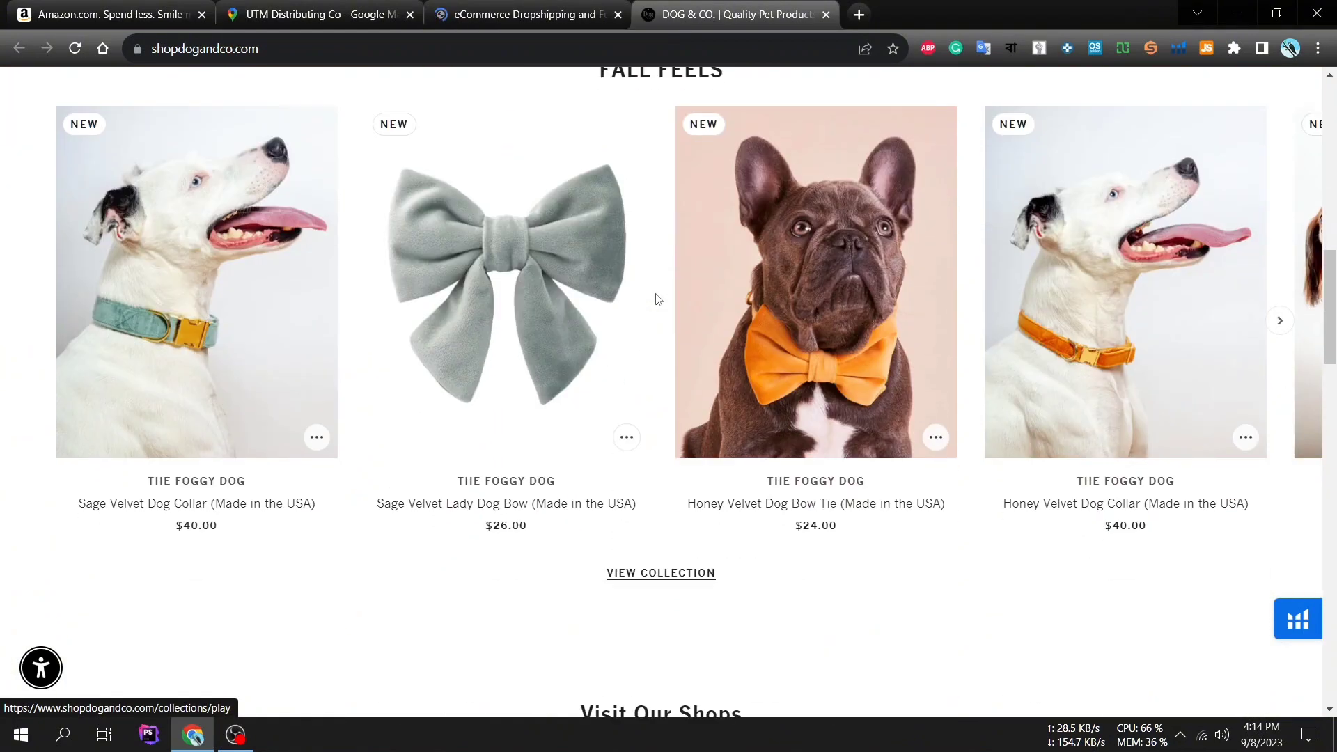
{"action": "scroll", "coordinate": [654, 296], "scroll_direction": "down", "scroll_amount": 7}
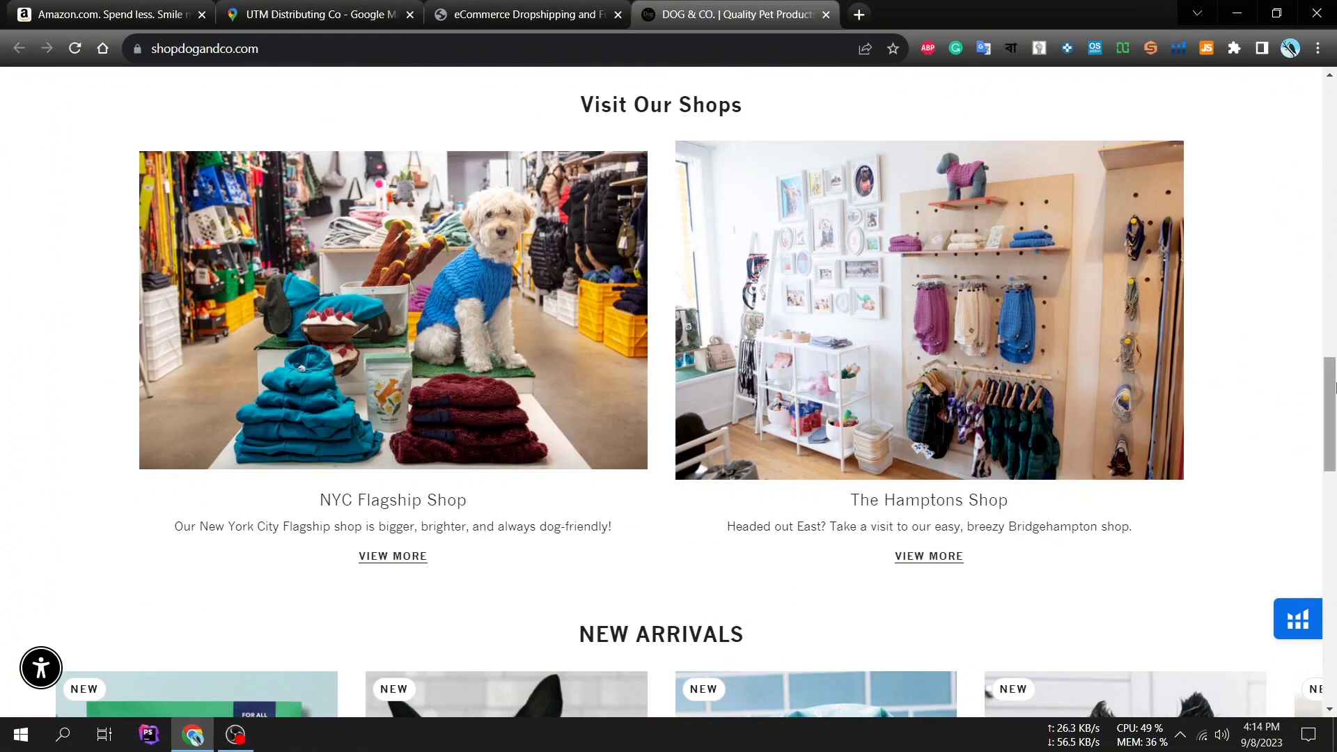
{"action": "scroll", "coordinate": [1334, 387], "scroll_direction": "down", "scroll_amount": 10}
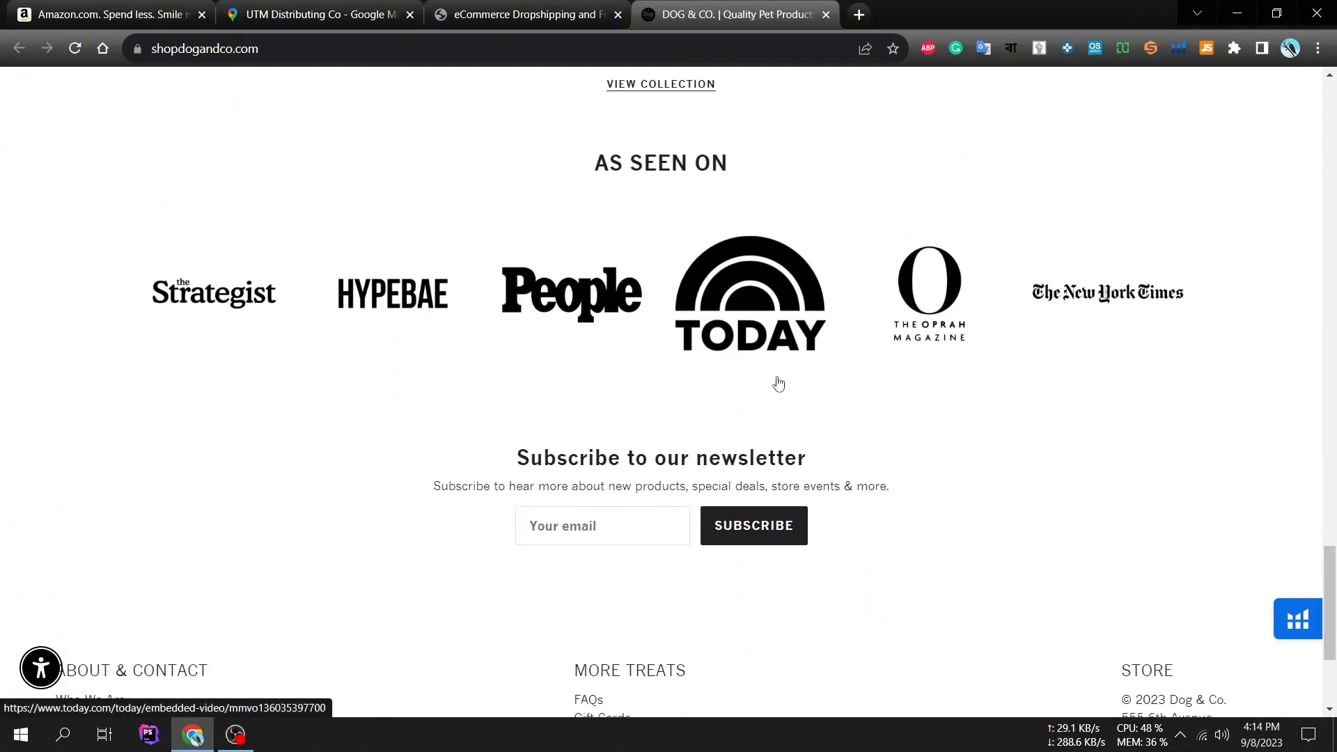
{"action": "scroll", "coordinate": [778, 383], "scroll_direction": "down", "scroll_amount": 2}
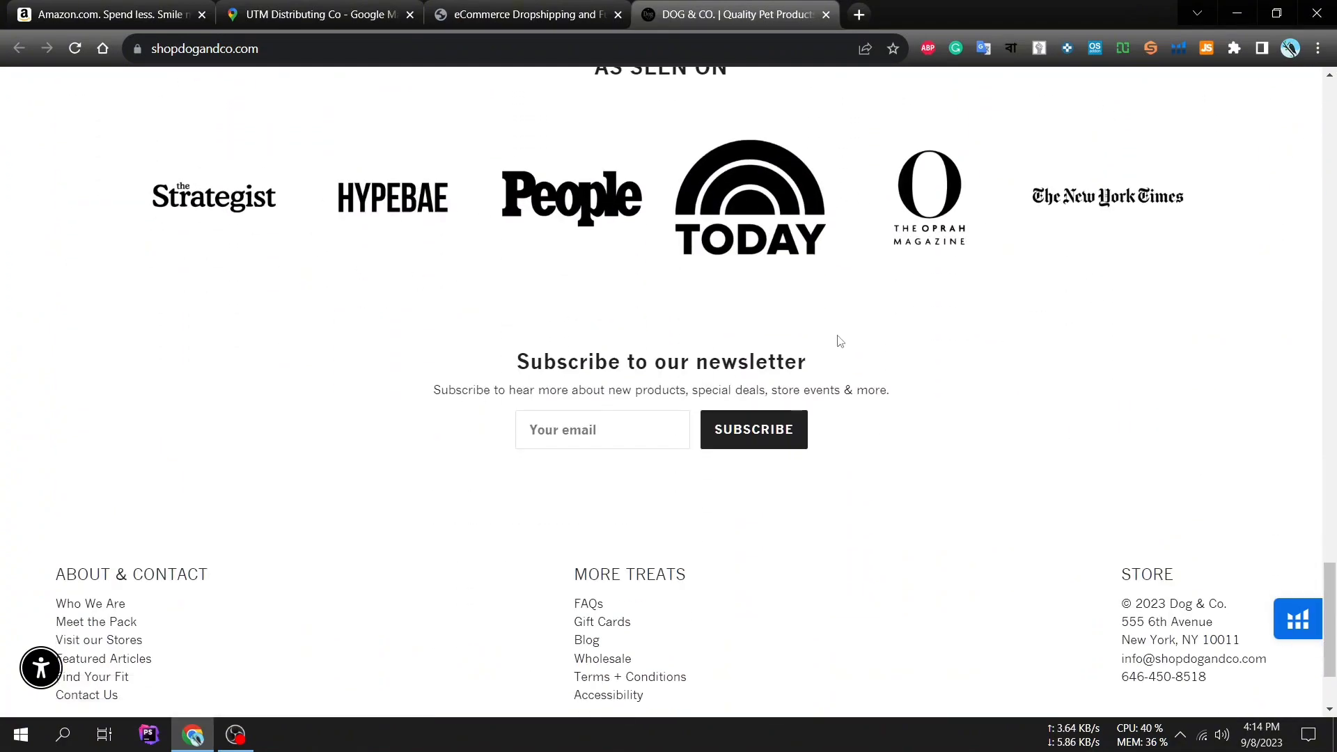
{"action": "scroll", "coordinate": [808, 328], "scroll_direction": "down", "scroll_amount": 2}
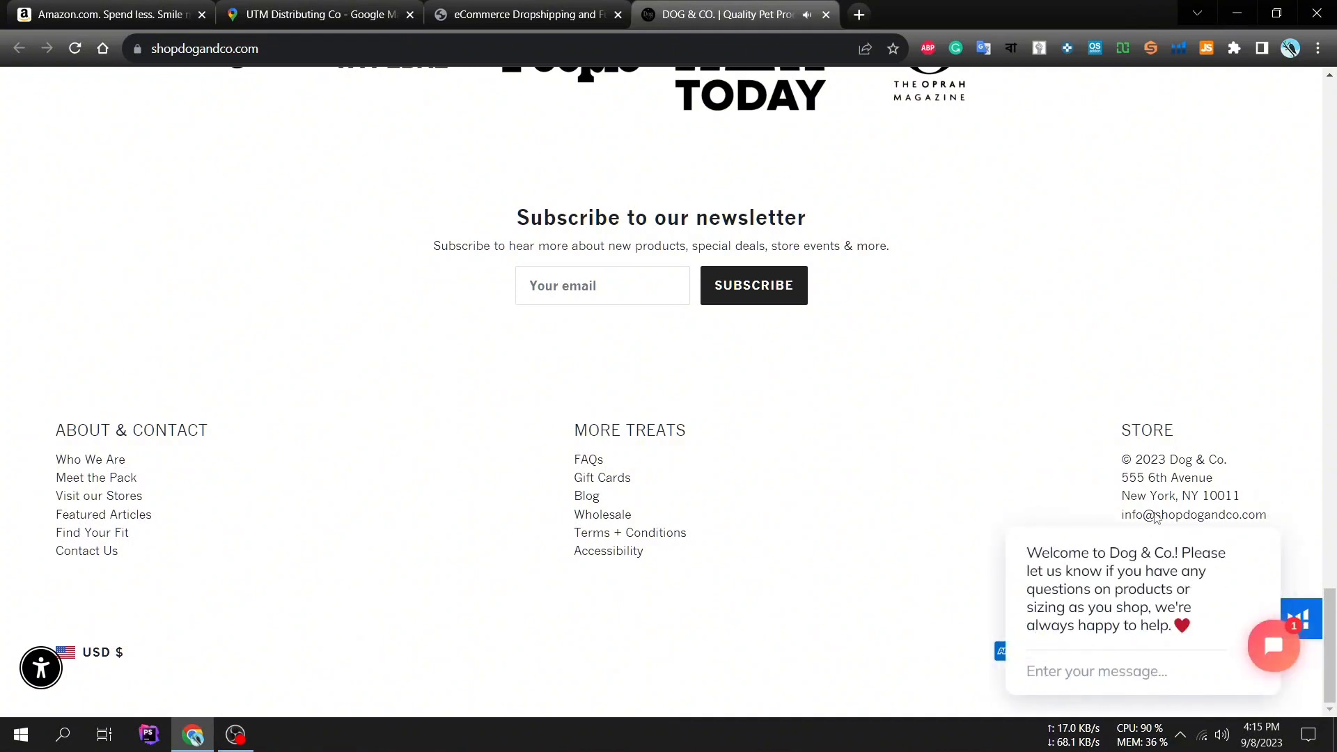
{"action": "left_click", "coordinate": [1265, 501]}
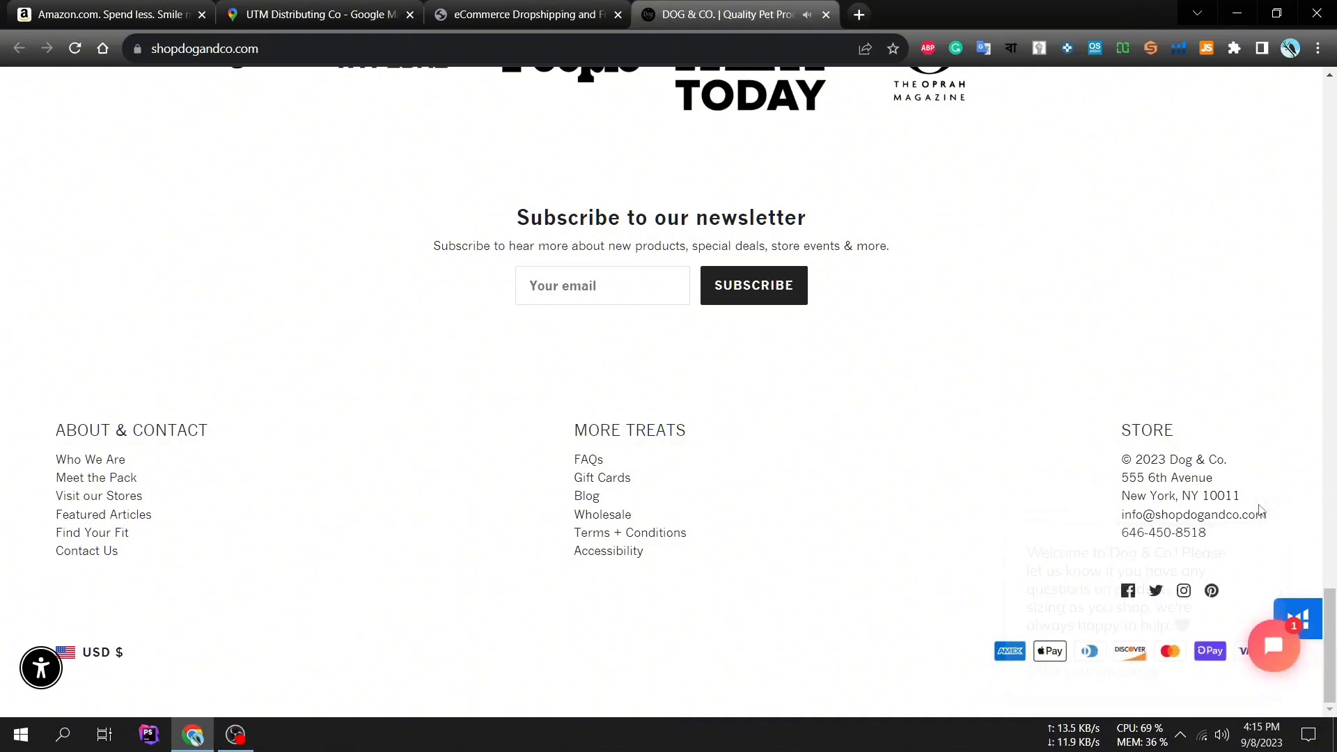
Step: View the DOG & CO. Facebook page linked in the site footer, close it and return to the shop's home page
{"action": "left_click", "coordinate": [1127, 592]}
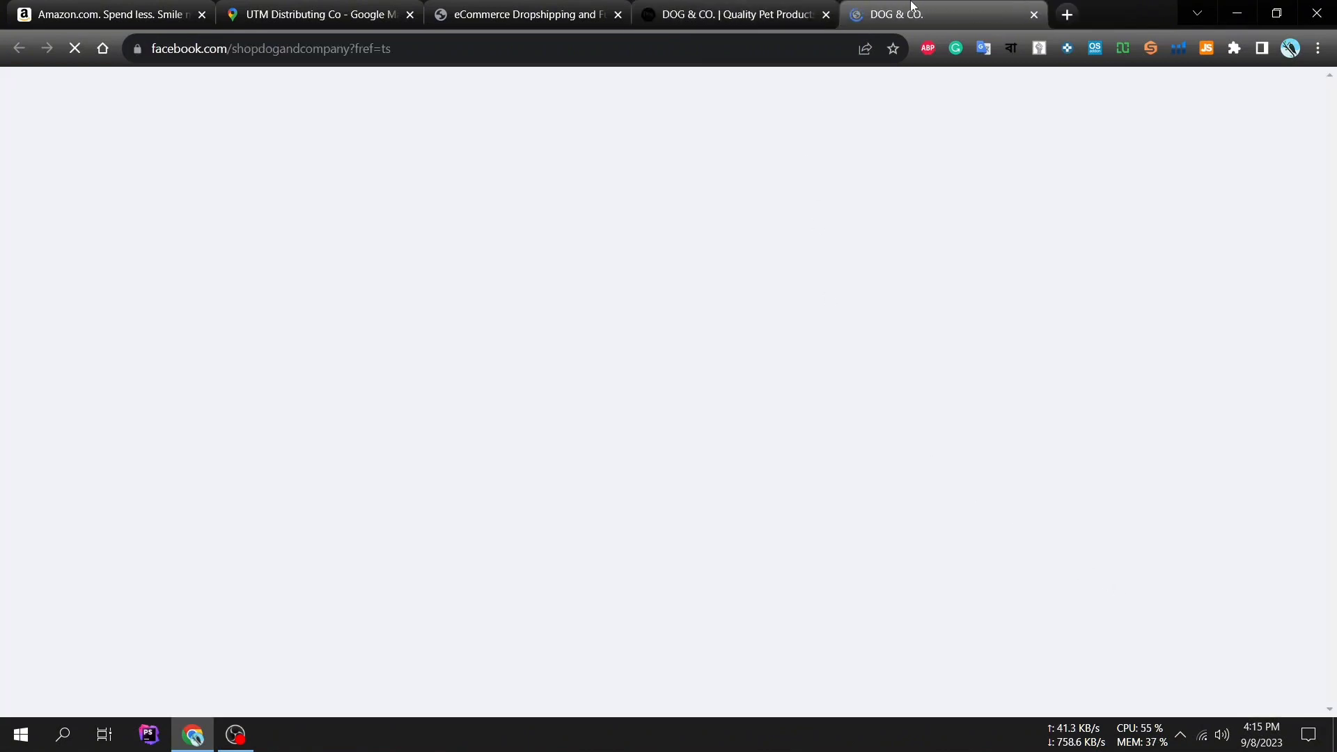
{"action": "left_click", "coordinate": [648, 11]}
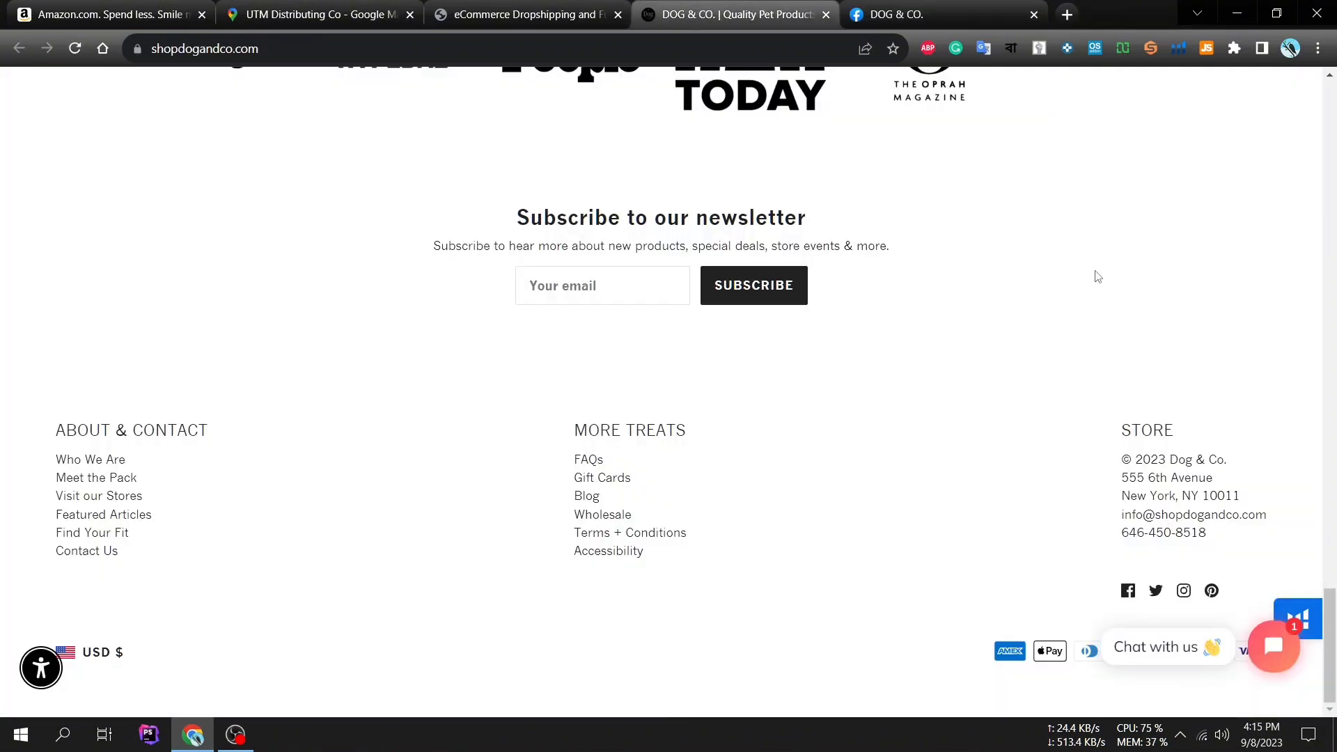
{"action": "left_click", "coordinate": [974, 15]}
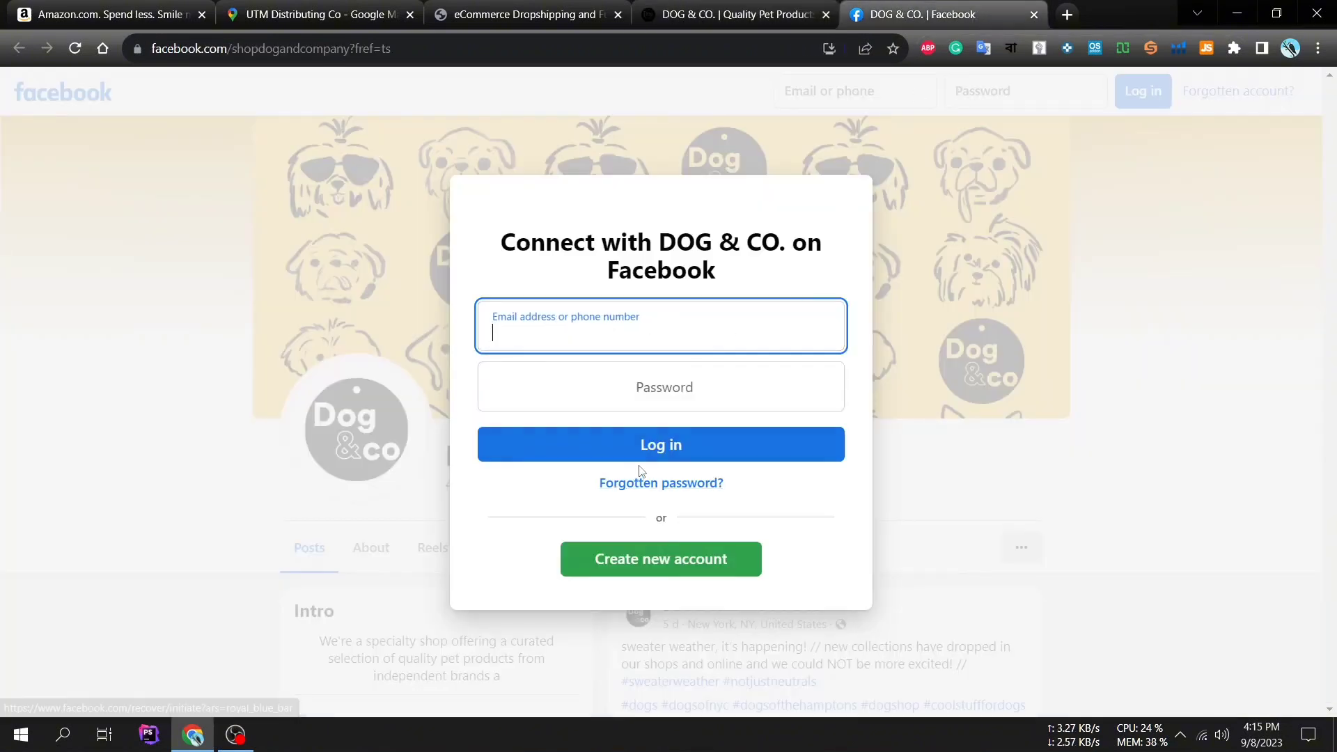
{"action": "left_click", "coordinate": [921, 326]}
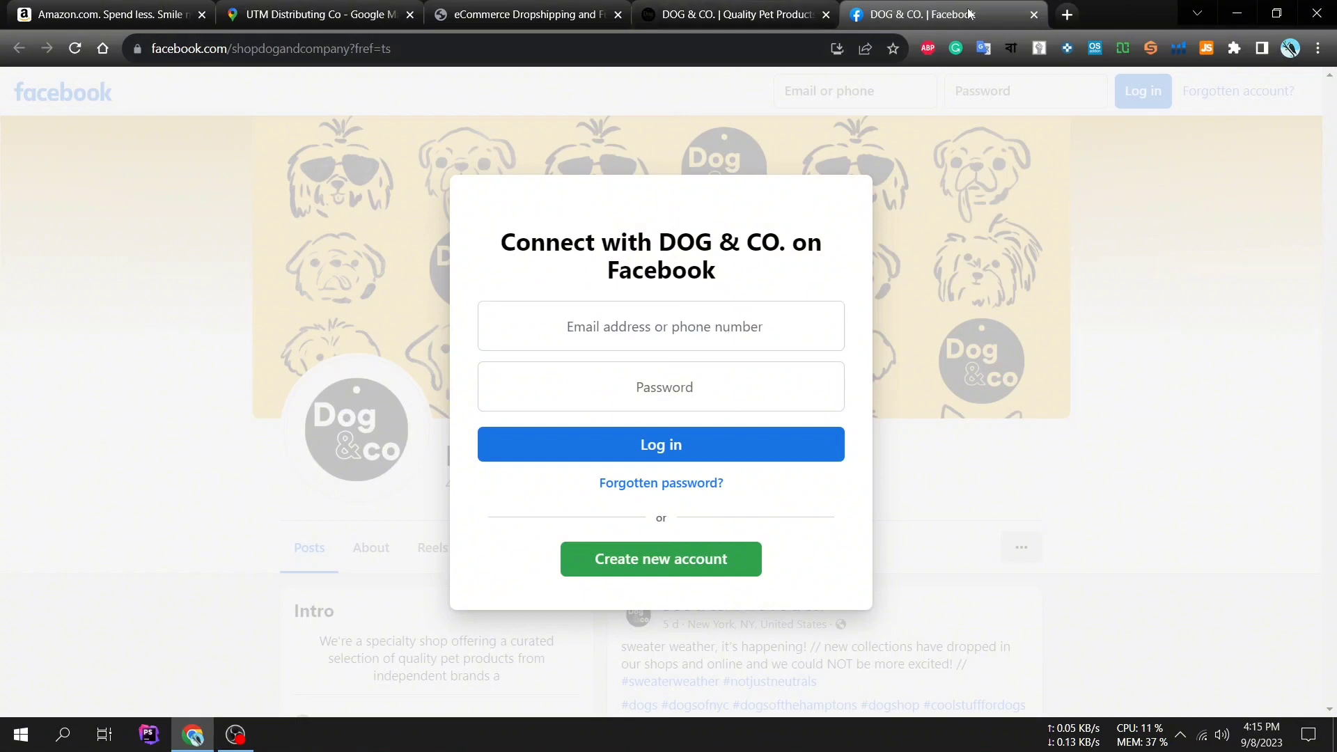
{"action": "left_click", "coordinate": [1033, 15]}
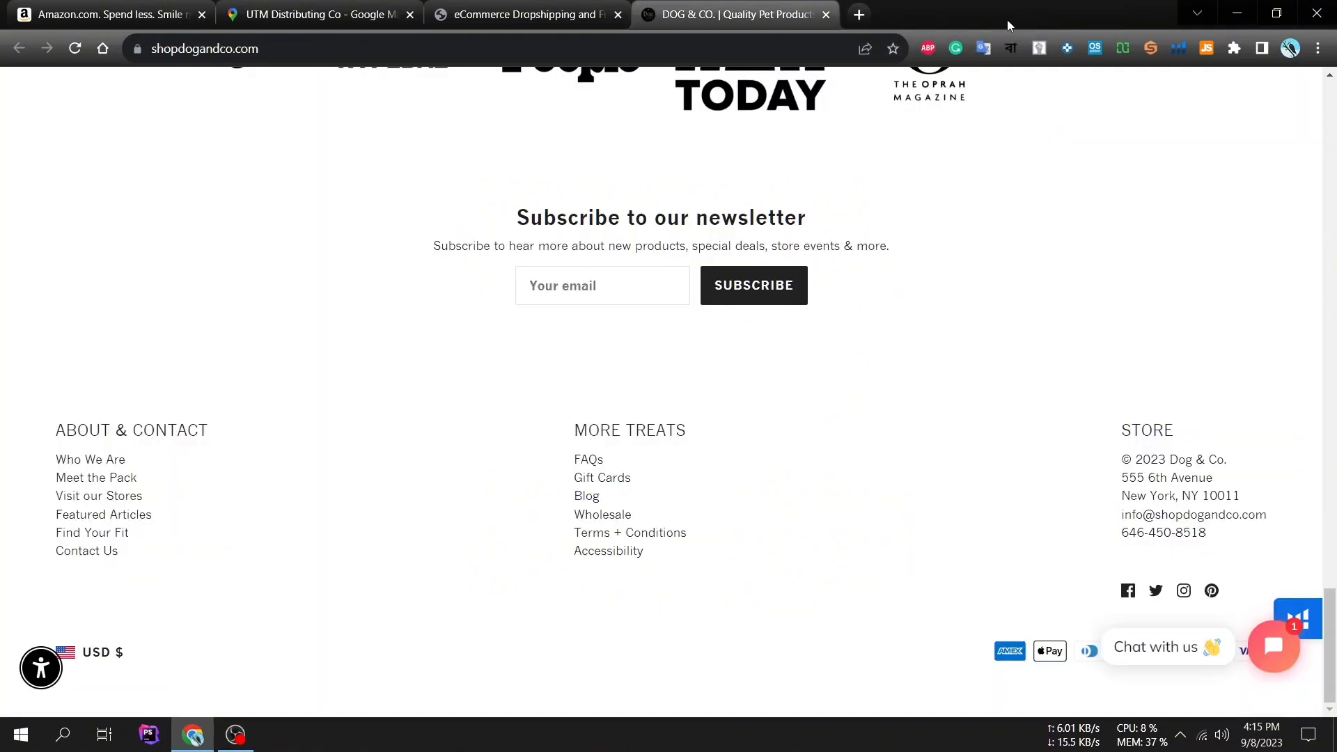
{"action": "scroll", "coordinate": [791, 221], "scroll_direction": "up", "scroll_amount": 10}
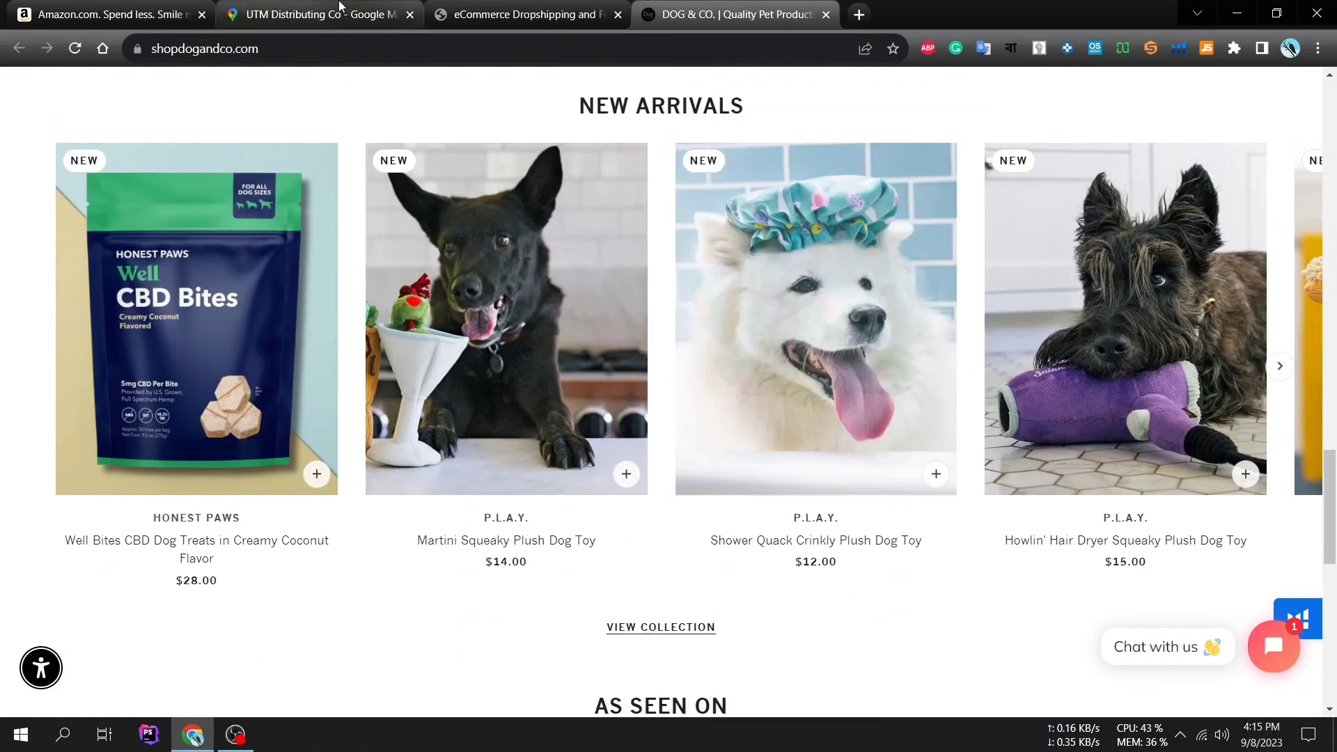
Step: Look over the UTM Distributing home page from its introduction through the brand list to the footer contact details
{"action": "left_click", "coordinate": [327, 14]}
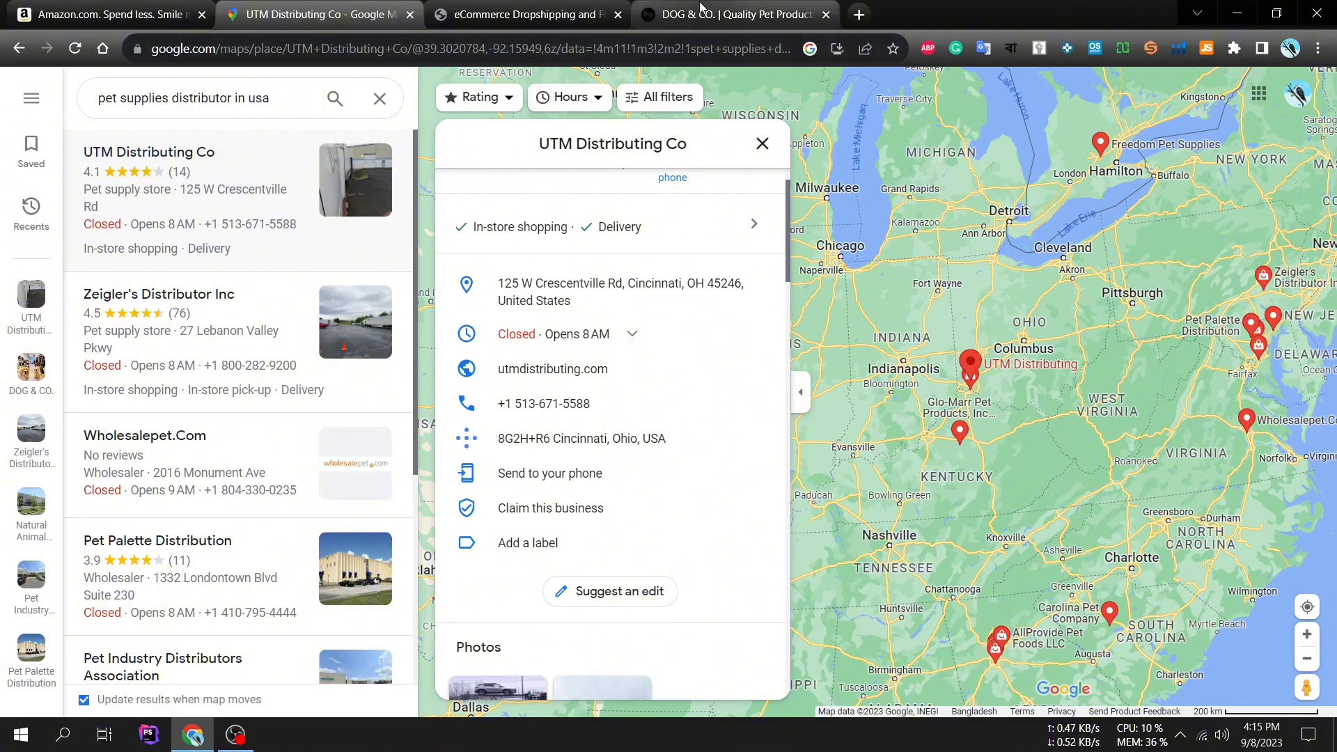
{"action": "left_click", "coordinate": [530, 13]}
{"action": "scroll", "coordinate": [639, 299], "scroll_direction": "down", "scroll_amount": 12}
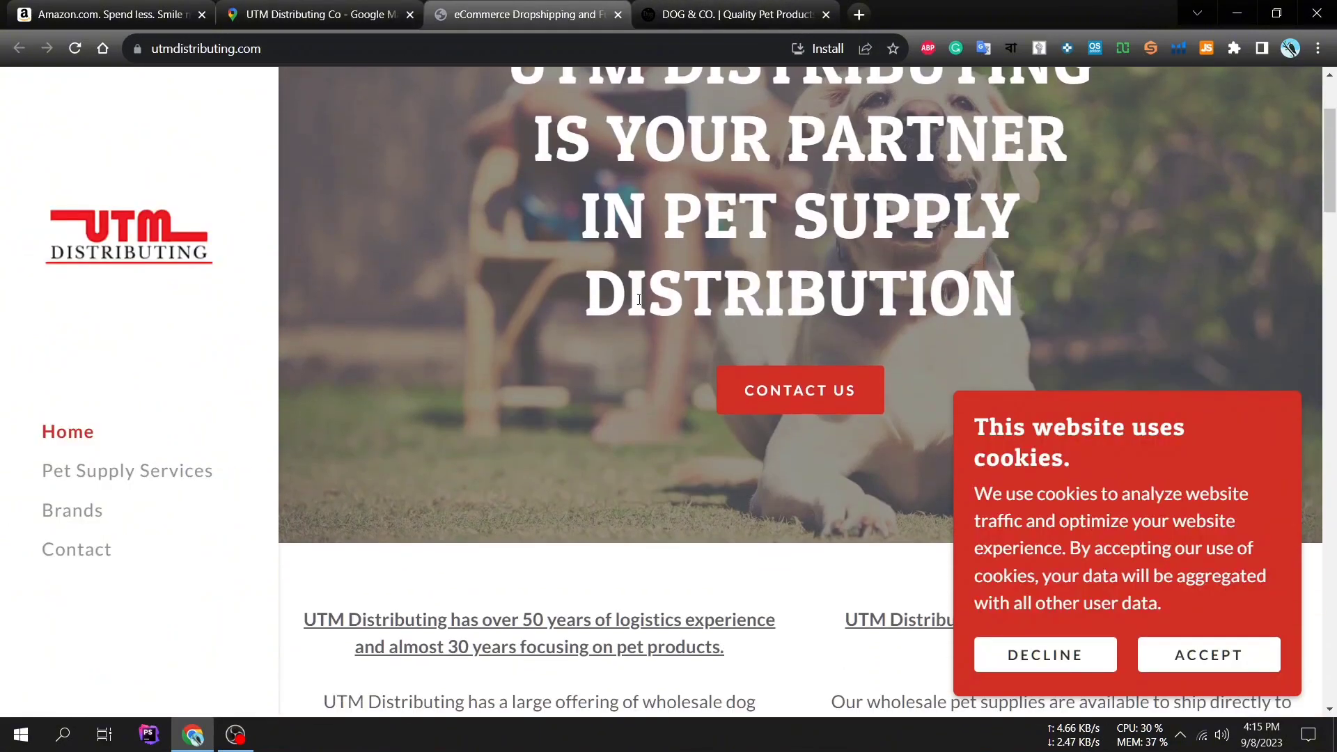
{"action": "scroll", "coordinate": [639, 299], "scroll_direction": "down", "scroll_amount": 18}
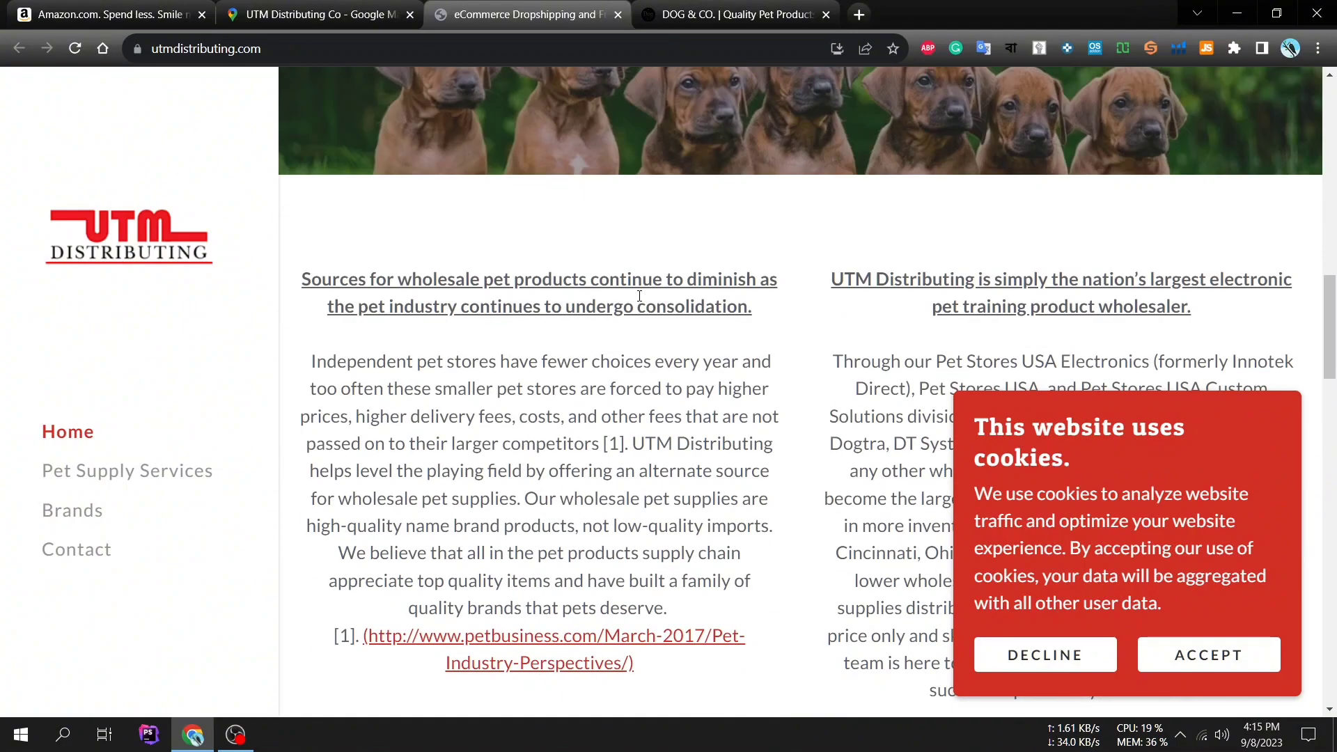
{"action": "scroll", "coordinate": [639, 296], "scroll_direction": "down", "scroll_amount": 14}
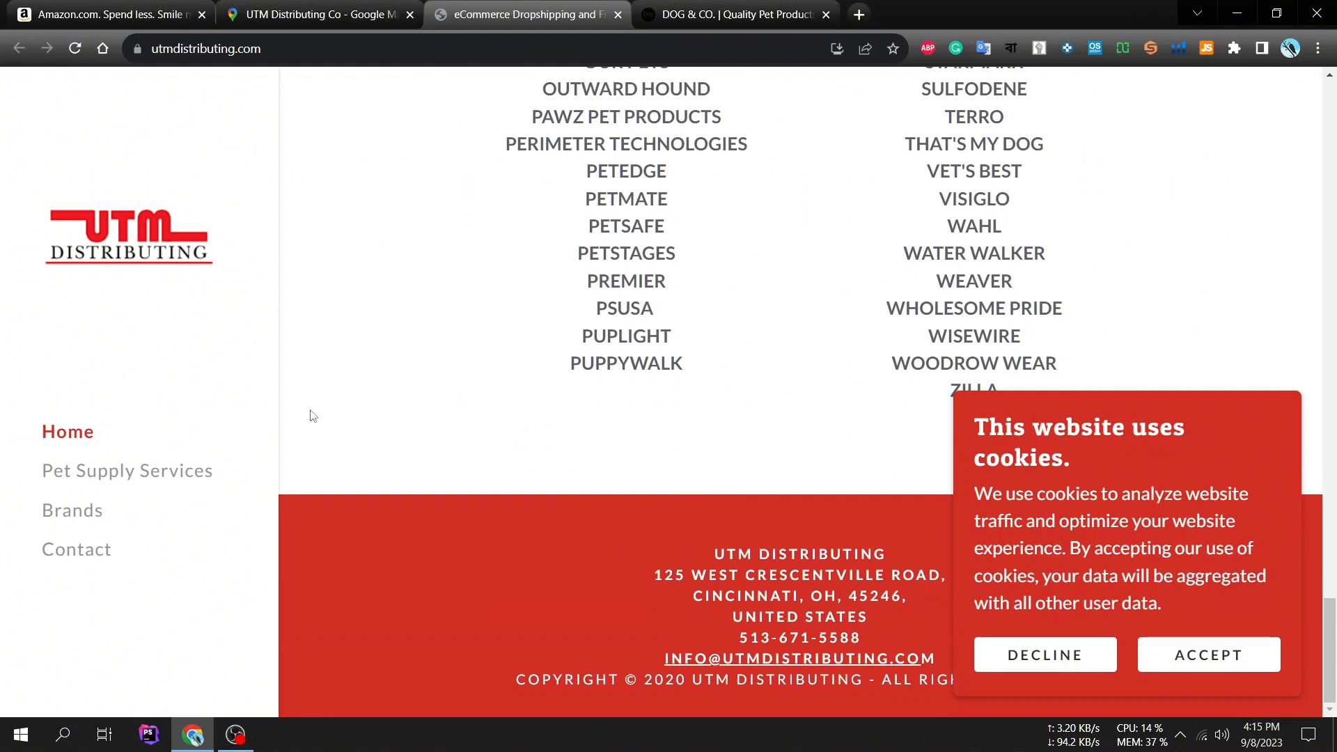
Step: View the UTM Distributing contact page, and close both distributor websites to return to the map results
{"action": "left_click", "coordinate": [70, 550]}
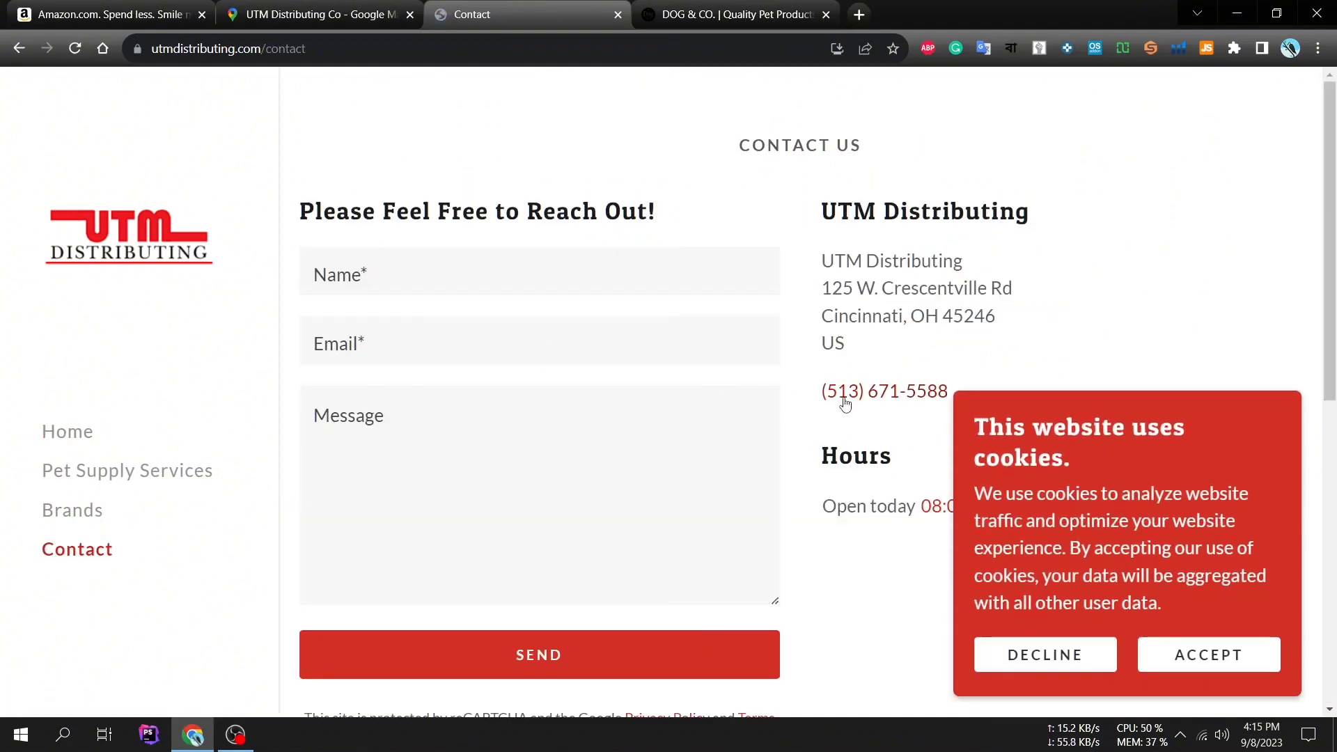
{"action": "left_click", "coordinate": [614, 14]}
{"action": "left_click", "coordinate": [614, 15]}
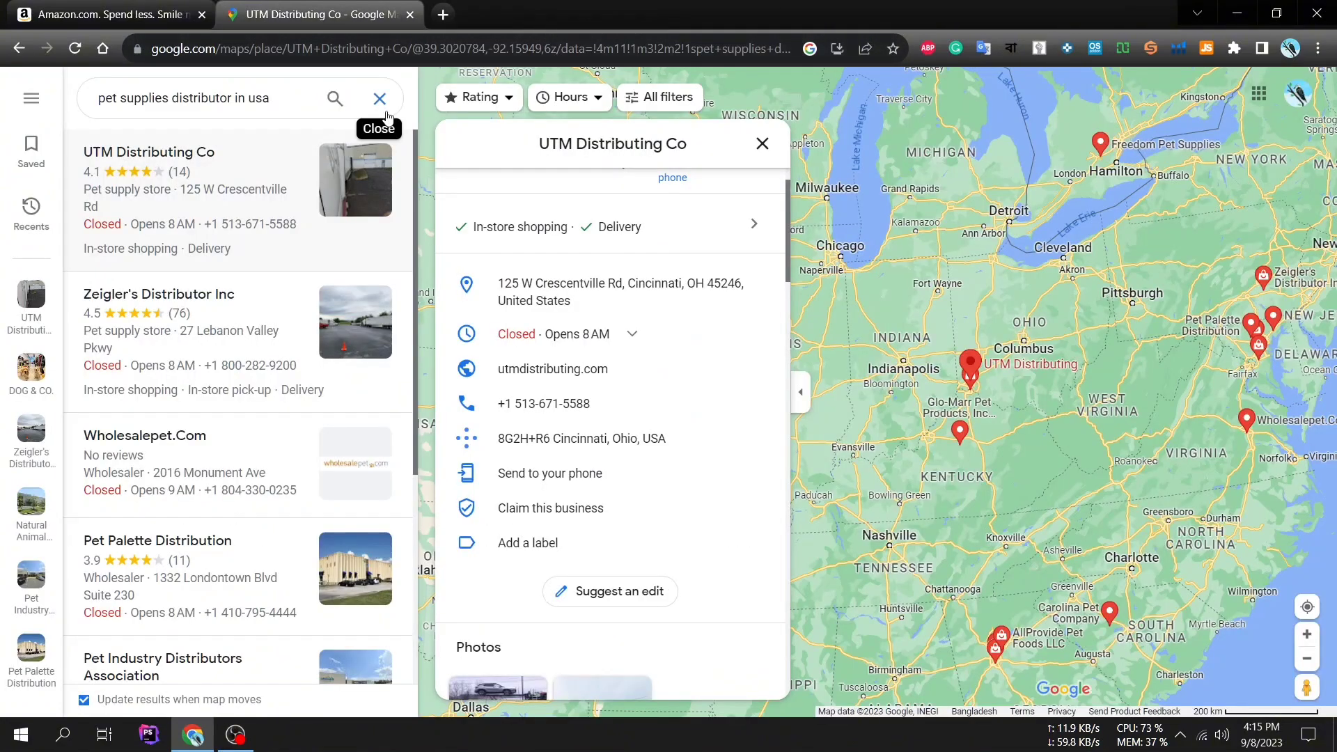
Step: Browse the full list of pet supplies distributor results, opening the My Pet Store And More listing along the way
{"action": "scroll", "coordinate": [199, 349], "scroll_direction": "down", "scroll_amount": 10}
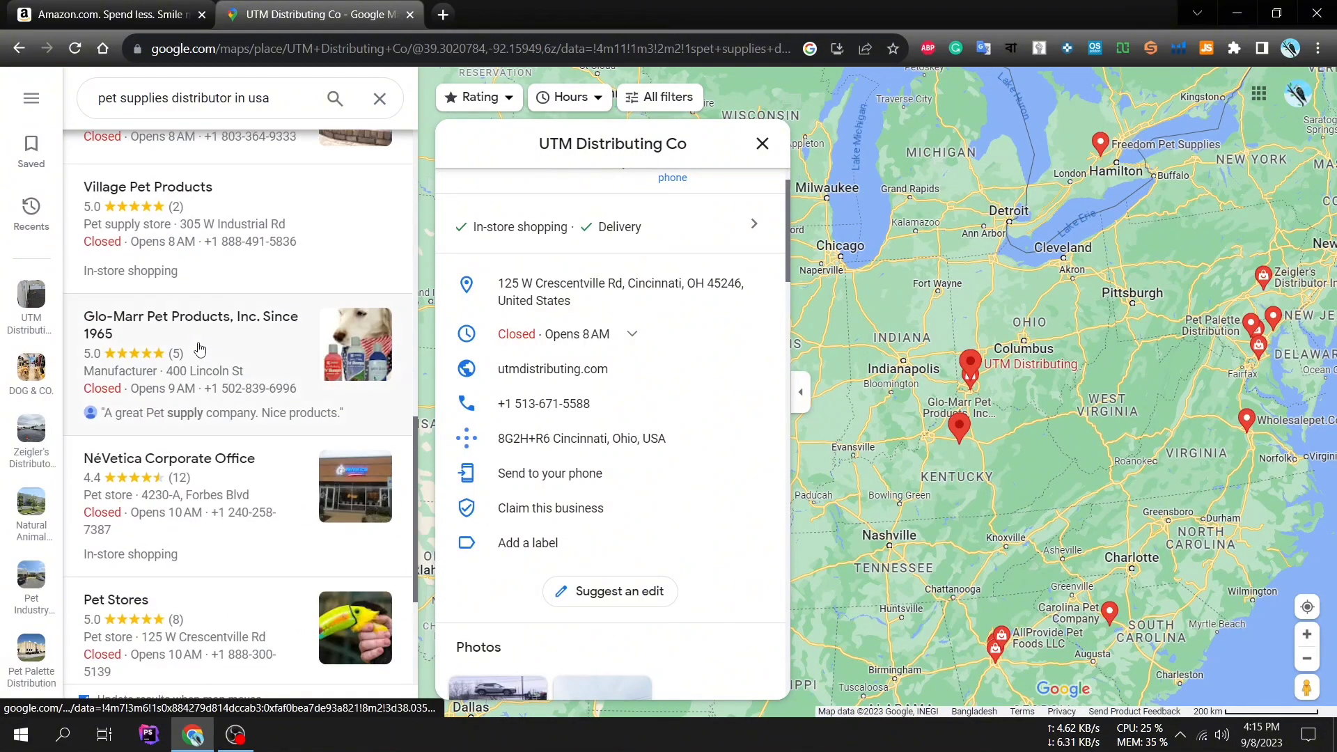
{"action": "scroll", "coordinate": [200, 349], "scroll_direction": "down", "scroll_amount": 15}
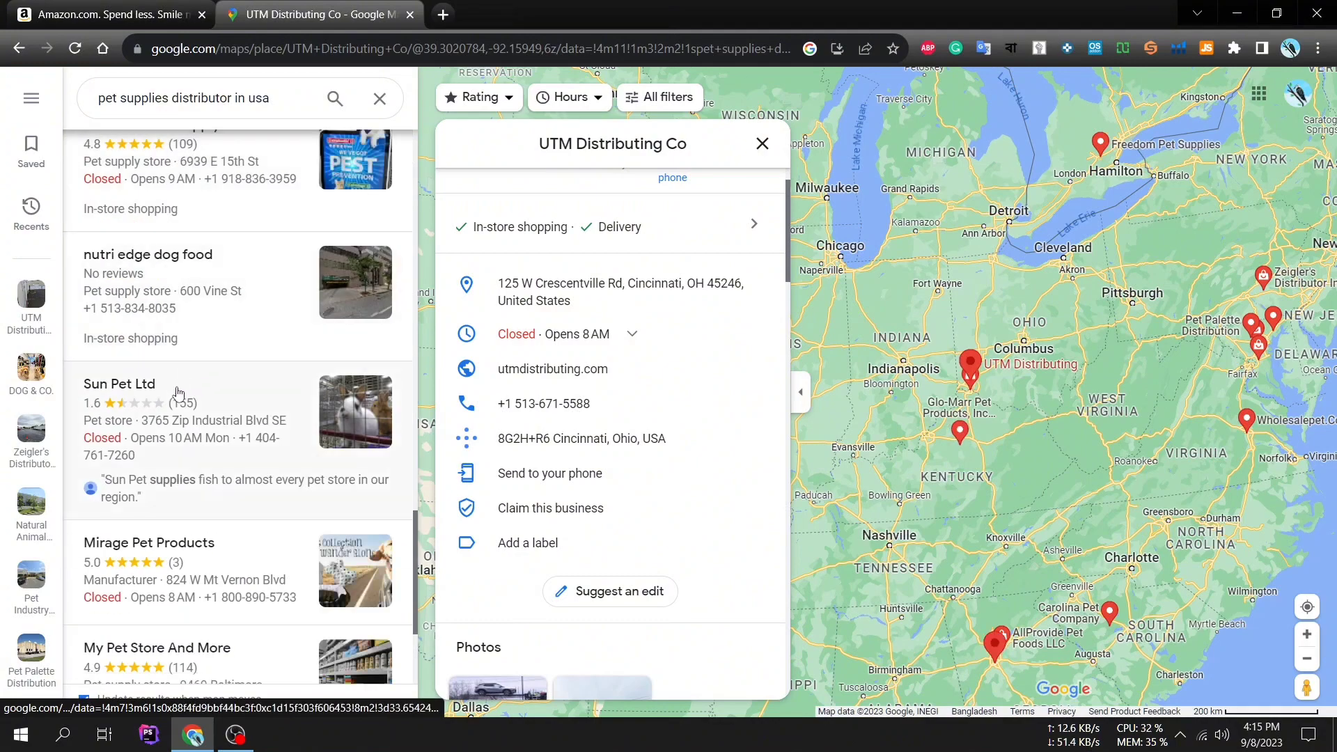
{"action": "scroll", "coordinate": [142, 439], "scroll_direction": "down", "scroll_amount": 3}
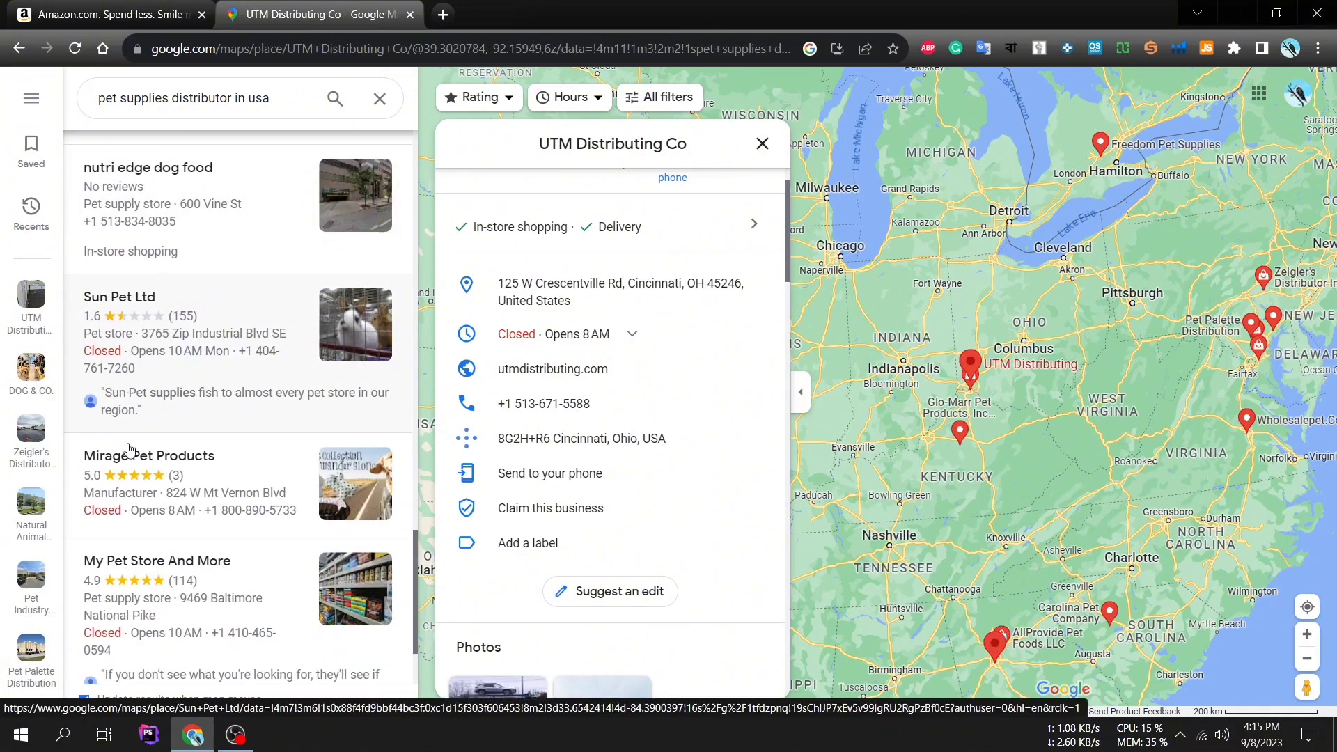
{"action": "left_click", "coordinate": [129, 442]}
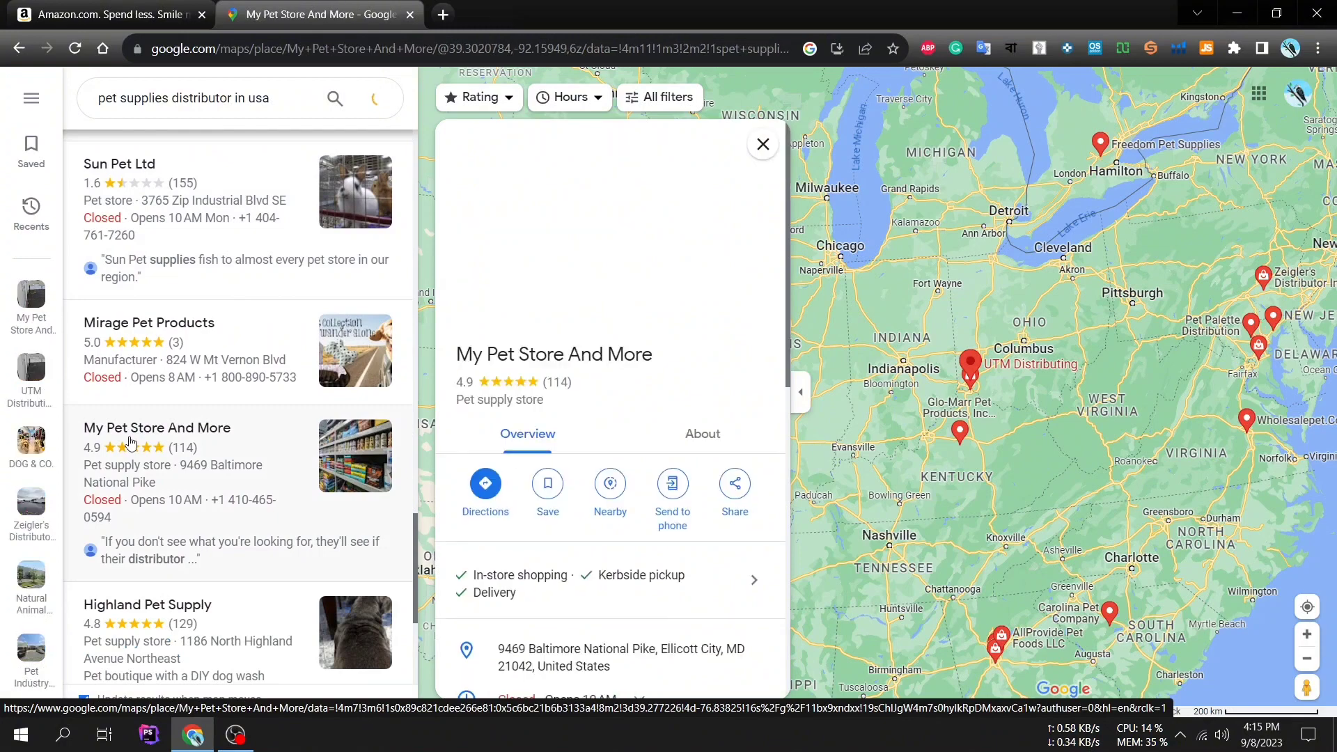
{"action": "scroll", "coordinate": [130, 441], "scroll_direction": "down", "scroll_amount": 4}
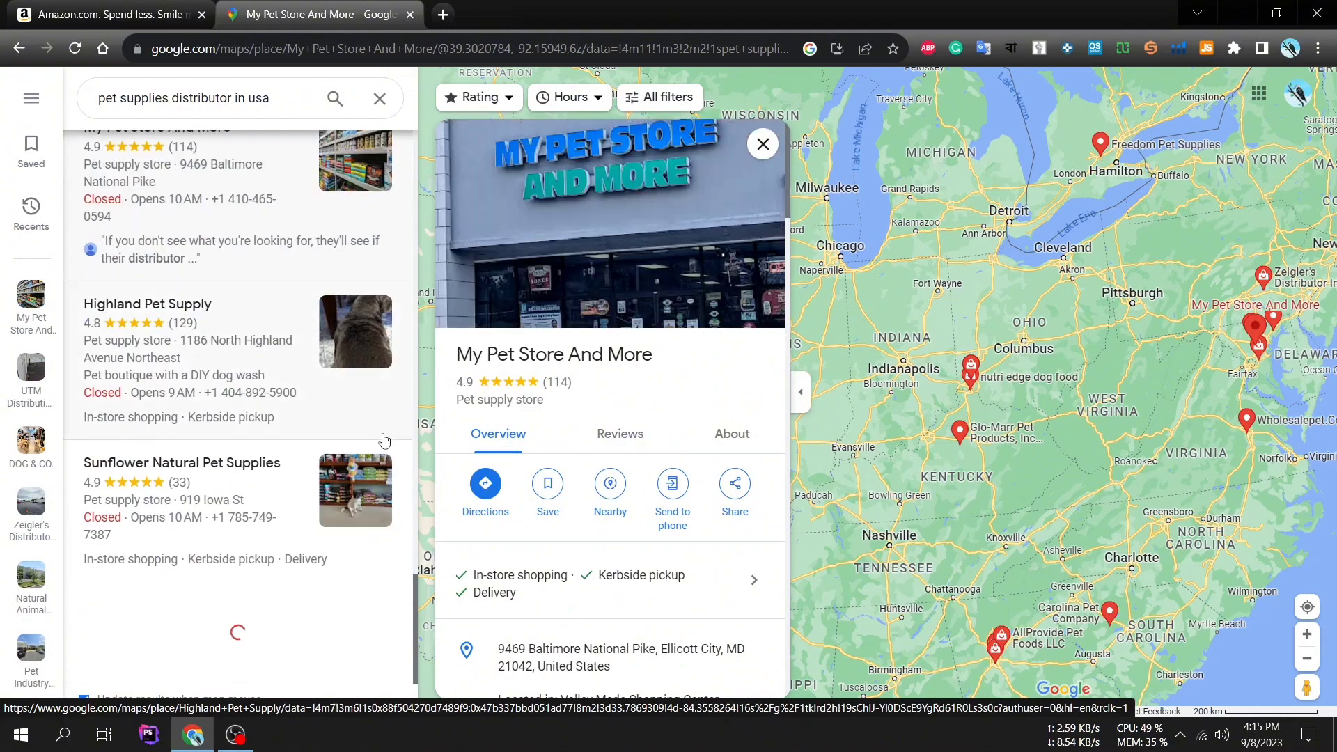
{"action": "scroll", "coordinate": [291, 416], "scroll_direction": "up", "scroll_amount": 20}
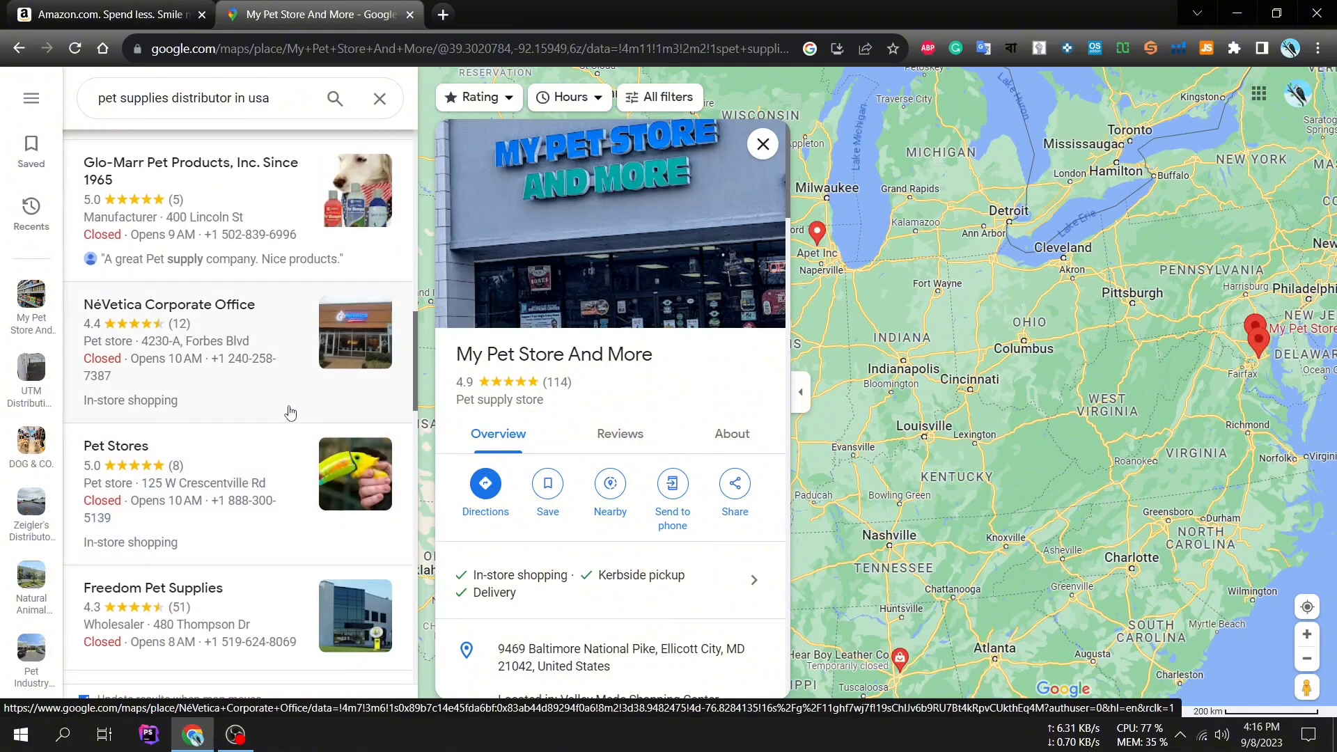
{"action": "scroll", "coordinate": [290, 413], "scroll_direction": "up", "scroll_amount": 15}
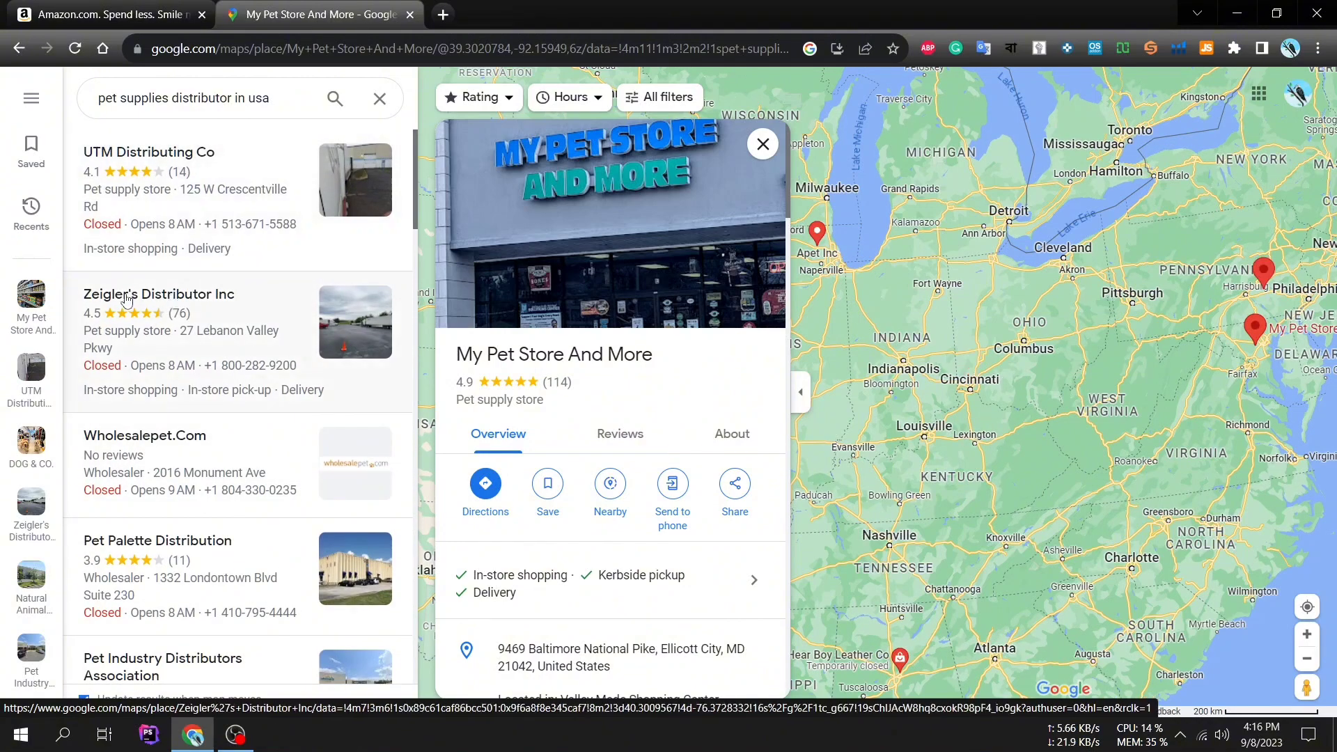
Step: Open the AllProvide Pet Foods LLC listing from the map results and go to its website
{"action": "scroll", "coordinate": [139, 324], "scroll_direction": "down", "scroll_amount": 5}
{"action": "scroll", "coordinate": [140, 324], "scroll_direction": "down", "scroll_amount": 1}
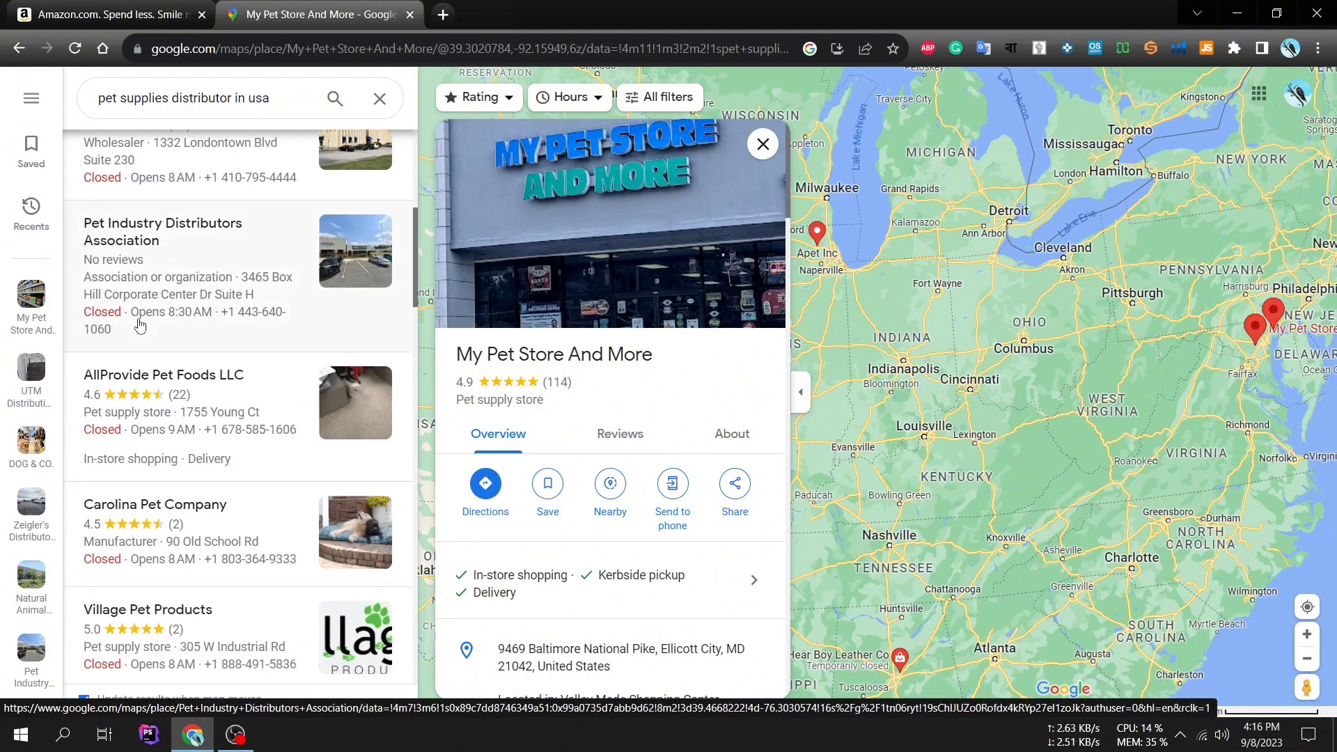
{"action": "left_click", "coordinate": [163, 377]}
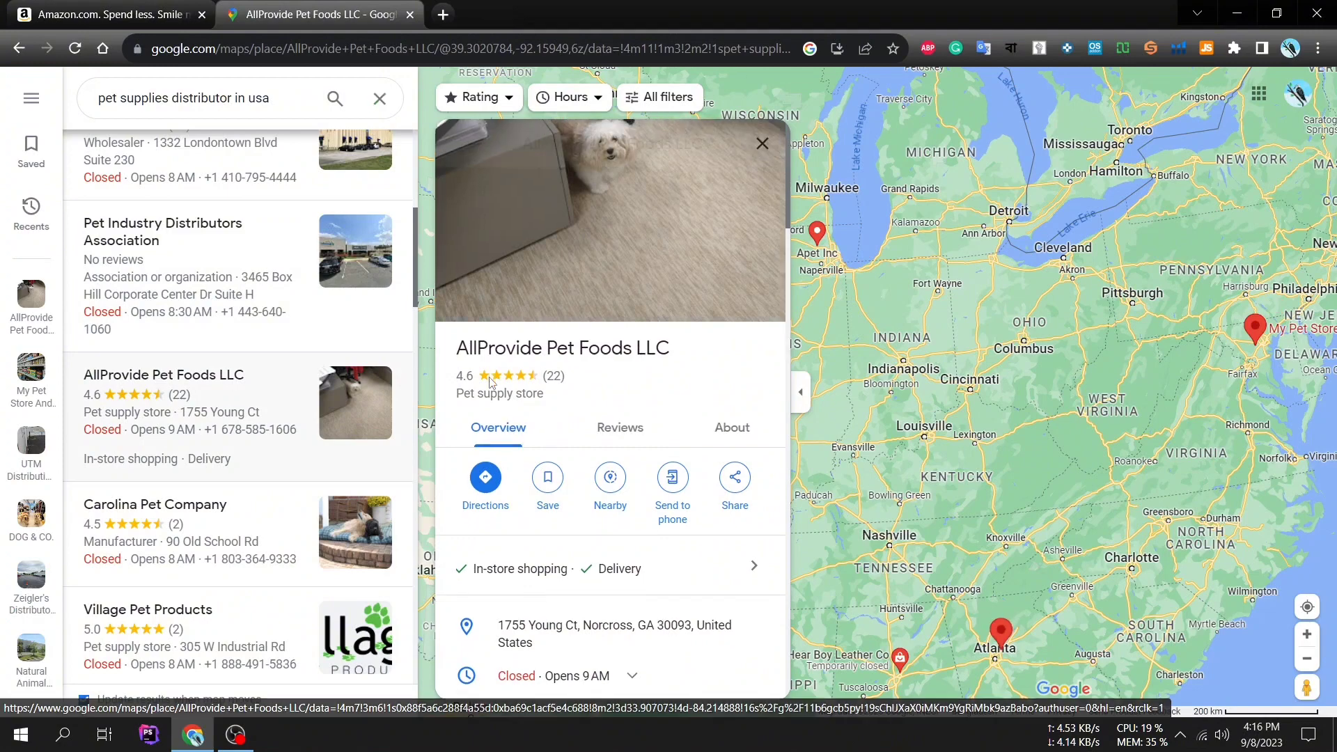
{"action": "scroll", "coordinate": [490, 379], "scroll_direction": "down", "scroll_amount": 5}
{"action": "left_click", "coordinate": [517, 371]}
Step: Open the who.is domain lookup site in a new browser tab
{"action": "key", "text": "ctrl+t"}
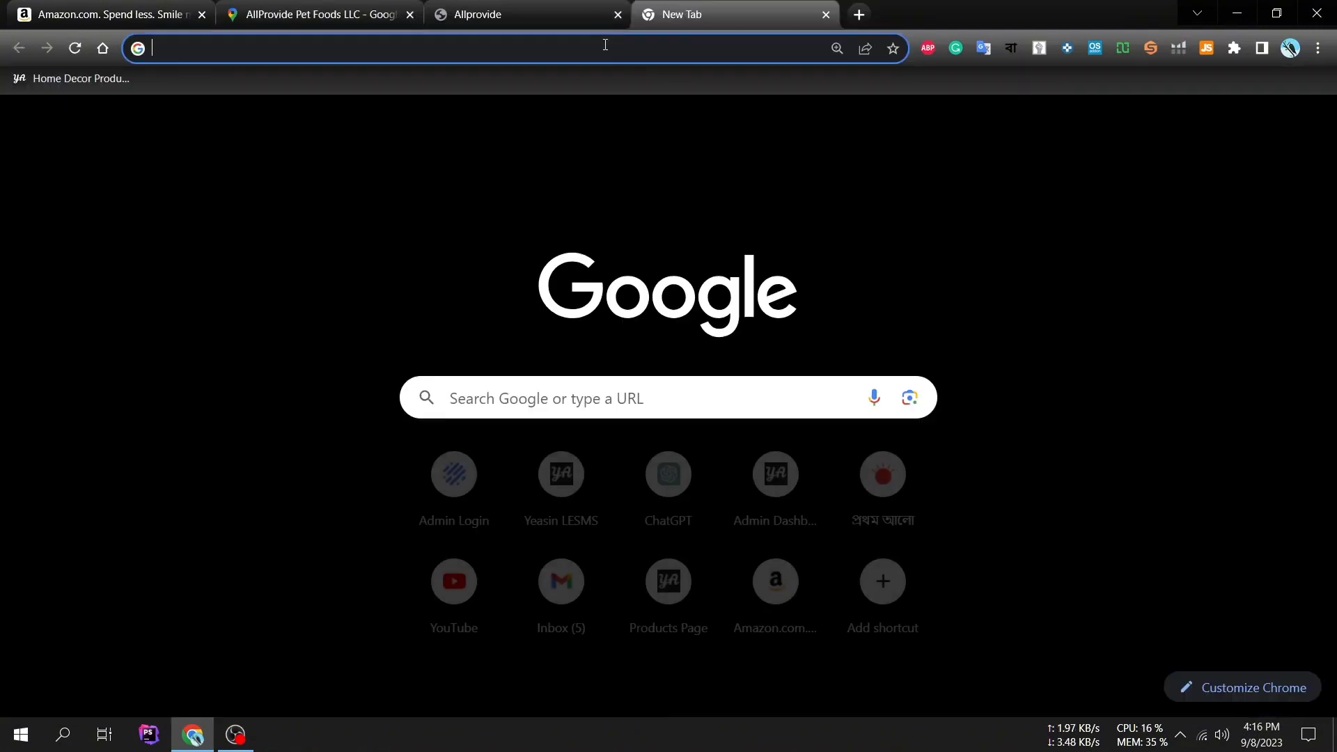
{"action": "left_click", "coordinate": [601, 46]}
{"action": "type", "text": "wh"}
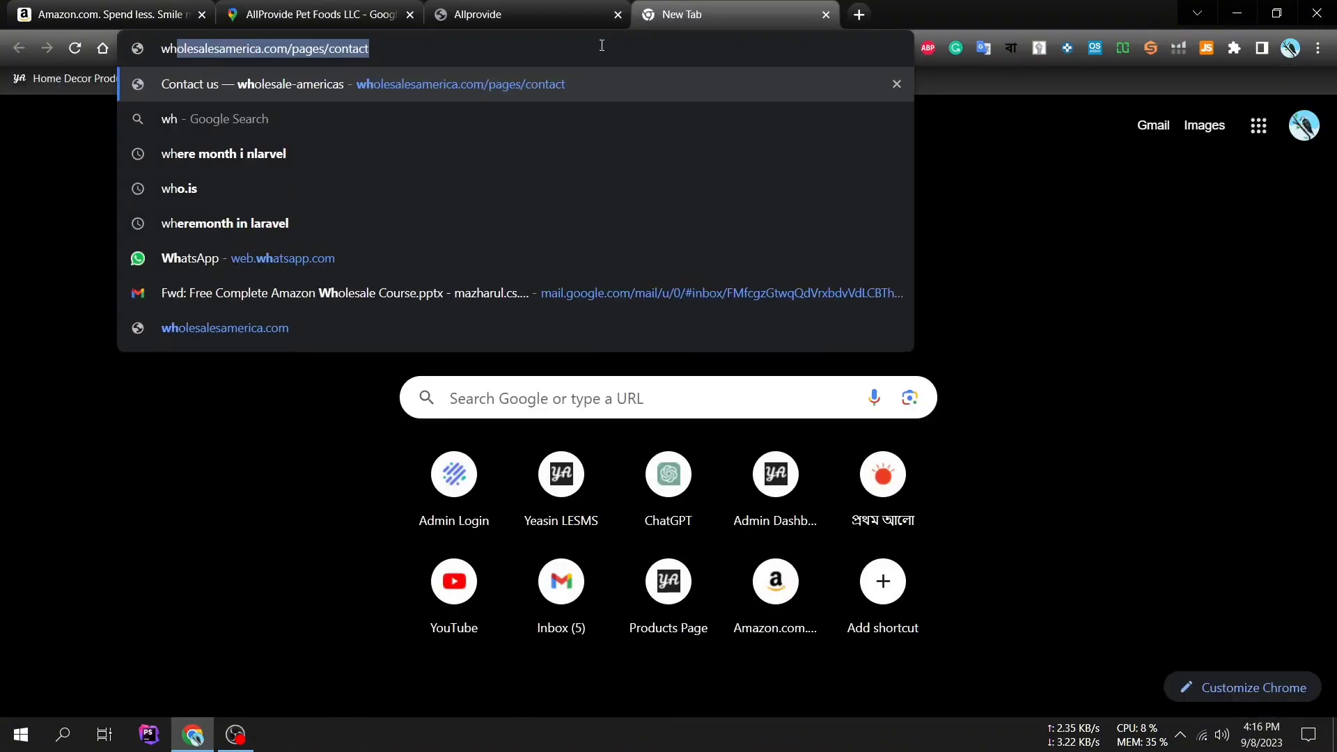
{"action": "type", "text": "o.is"}
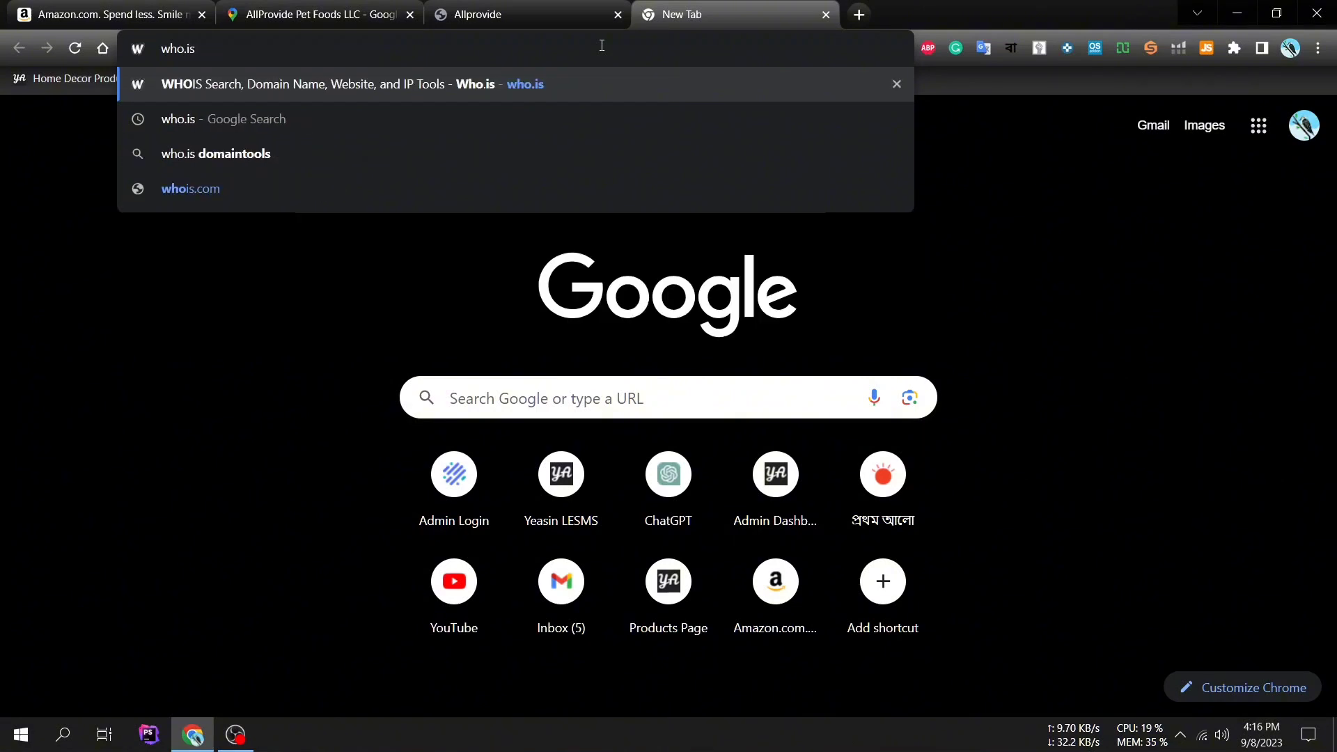
{"action": "key", "text": "Return"}
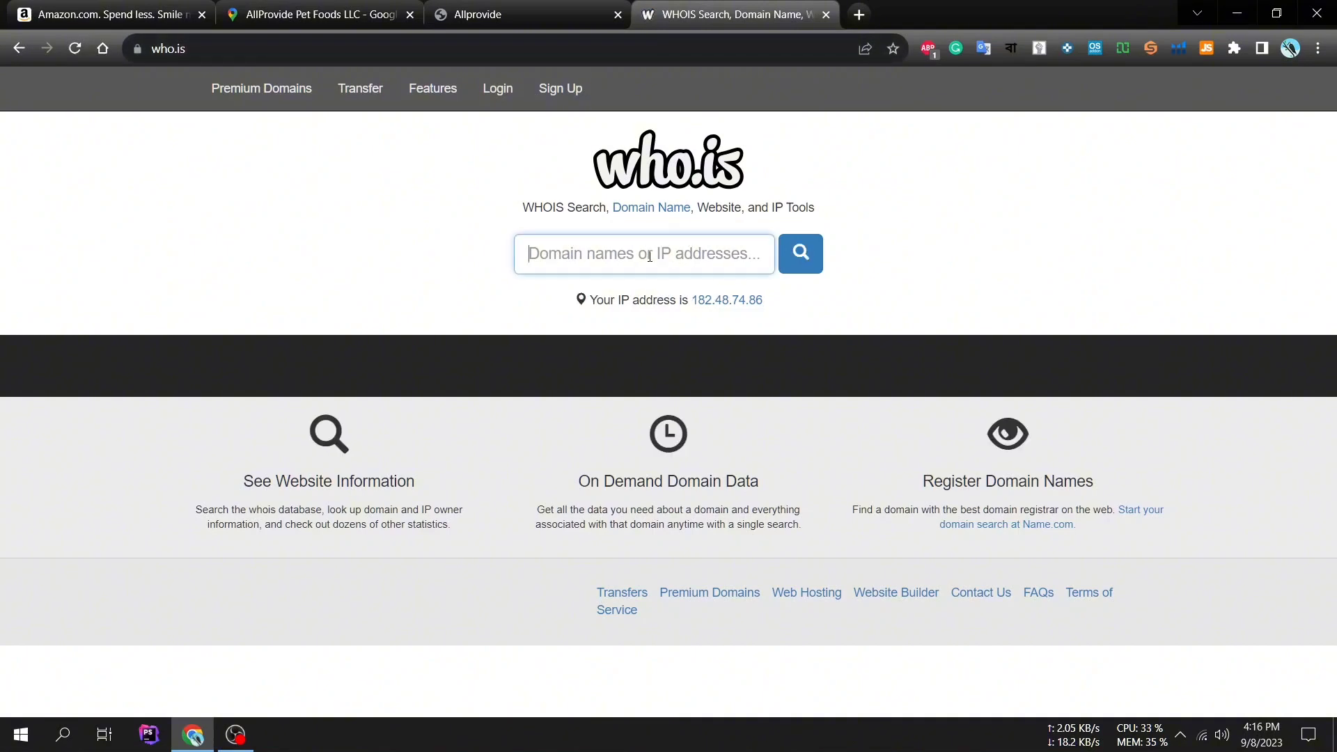
Step: Copy the web address allprovide.com from the Allprovide website
{"action": "left_click", "coordinate": [506, 13]}
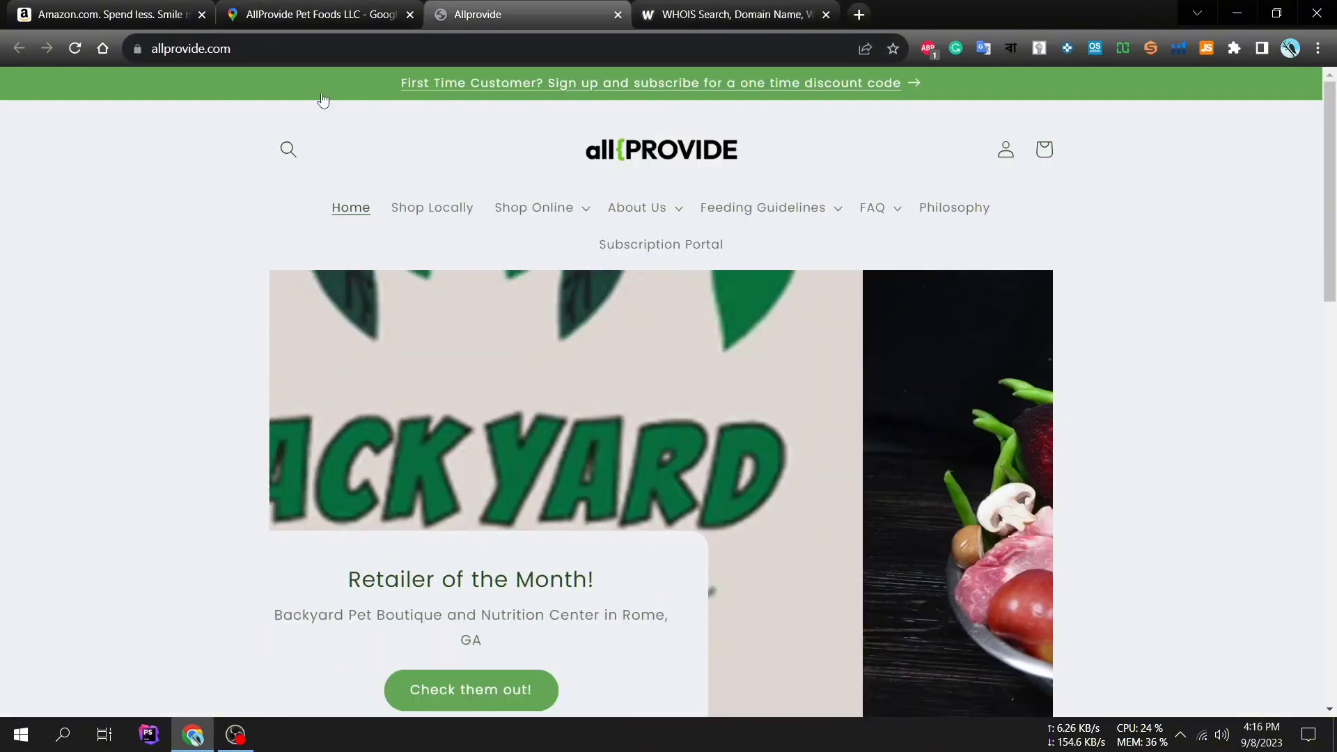
{"action": "left_click", "coordinate": [224, 48]}
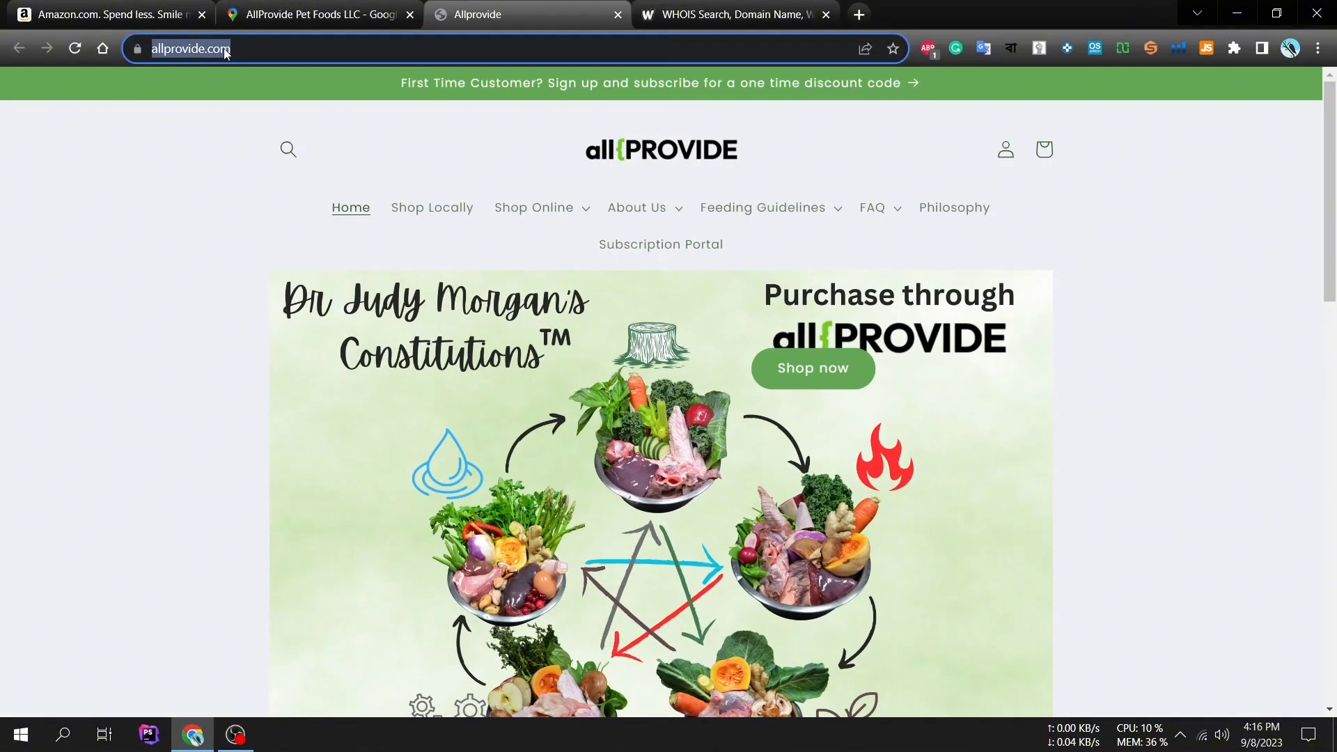
{"action": "right_click", "coordinate": [223, 48]}
{"action": "left_click", "coordinate": [276, 144]}
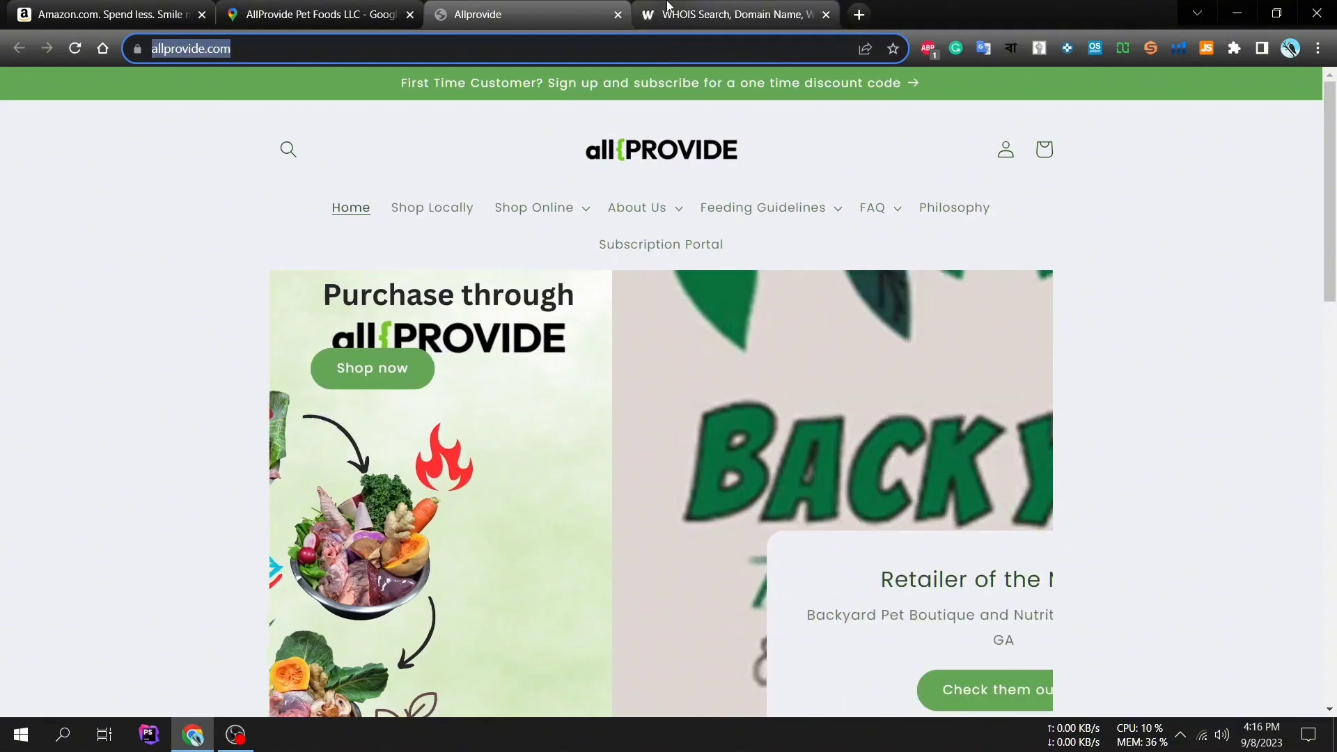
{"action": "left_click", "coordinate": [666, 7]}
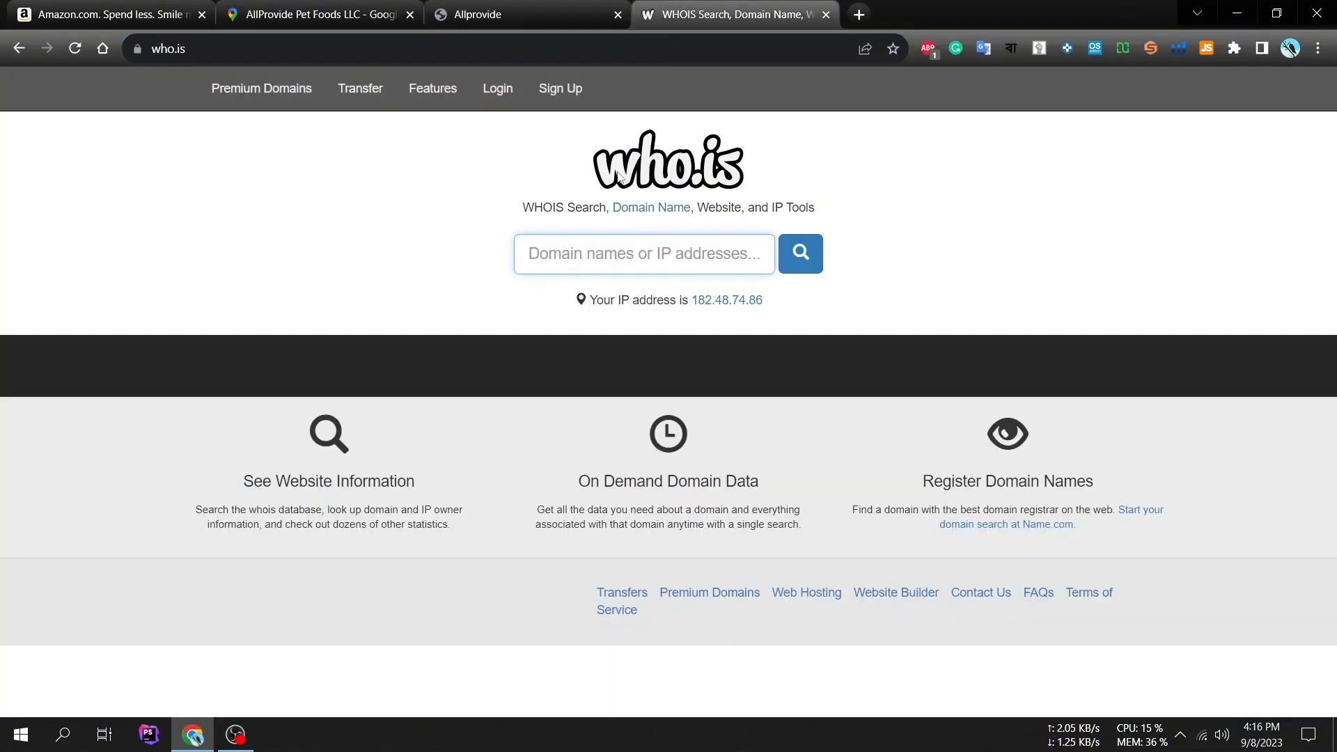
{"action": "left_click", "coordinate": [624, 248]}
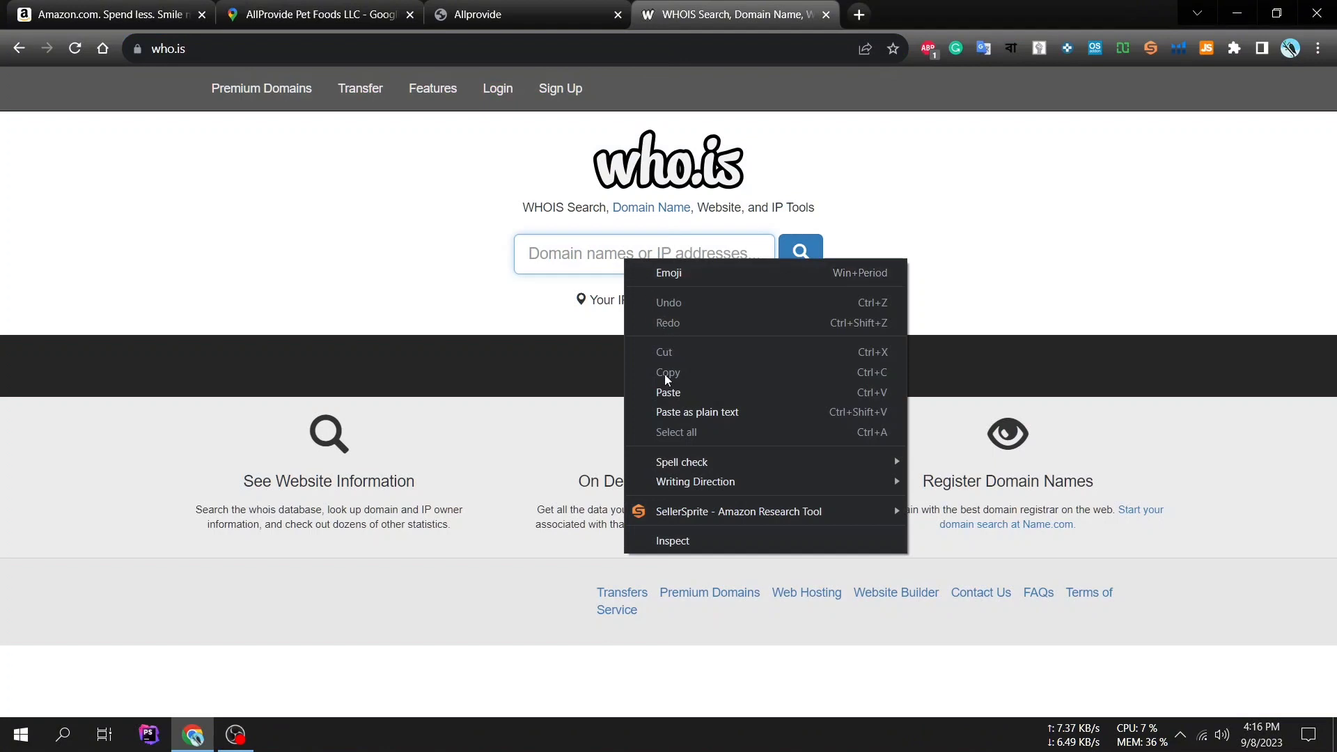
{"action": "left_click", "coordinate": [665, 391]}
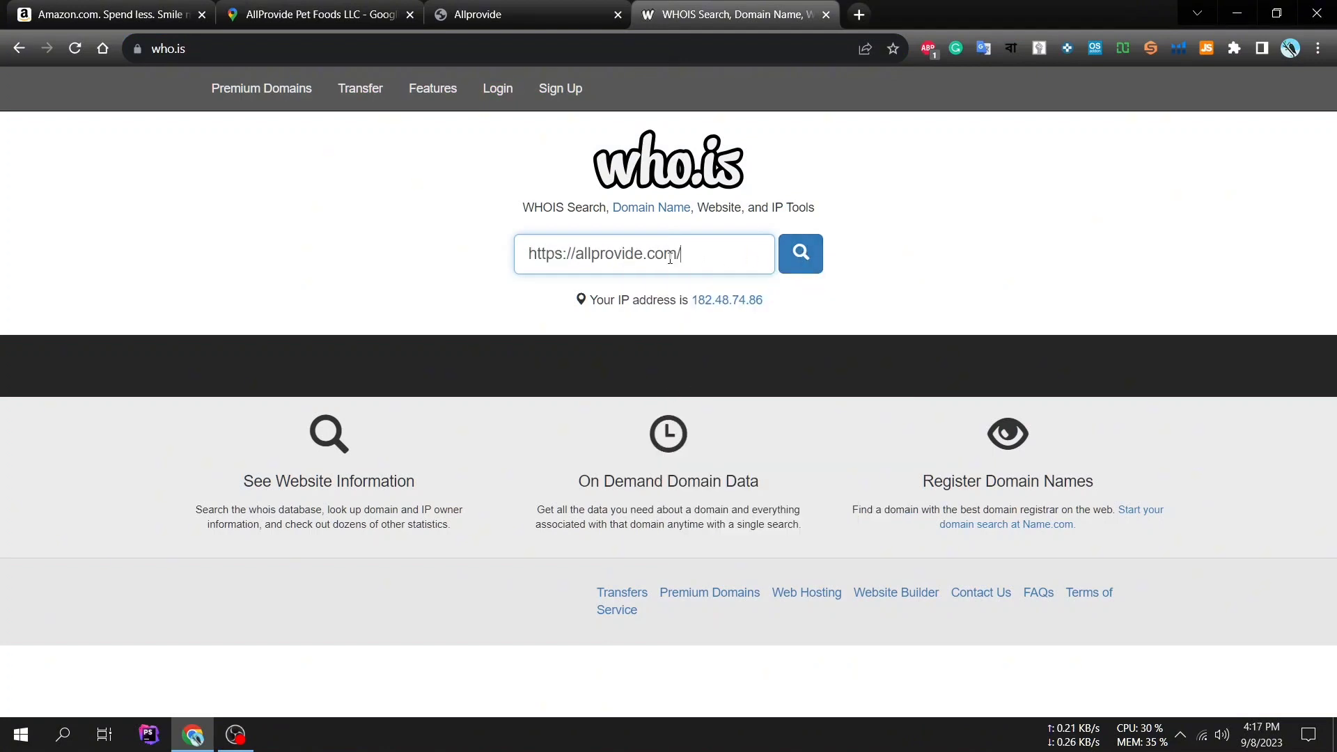
{"action": "left_click_drag", "start_coordinate": [575, 255], "coordinate": [531, 269]}
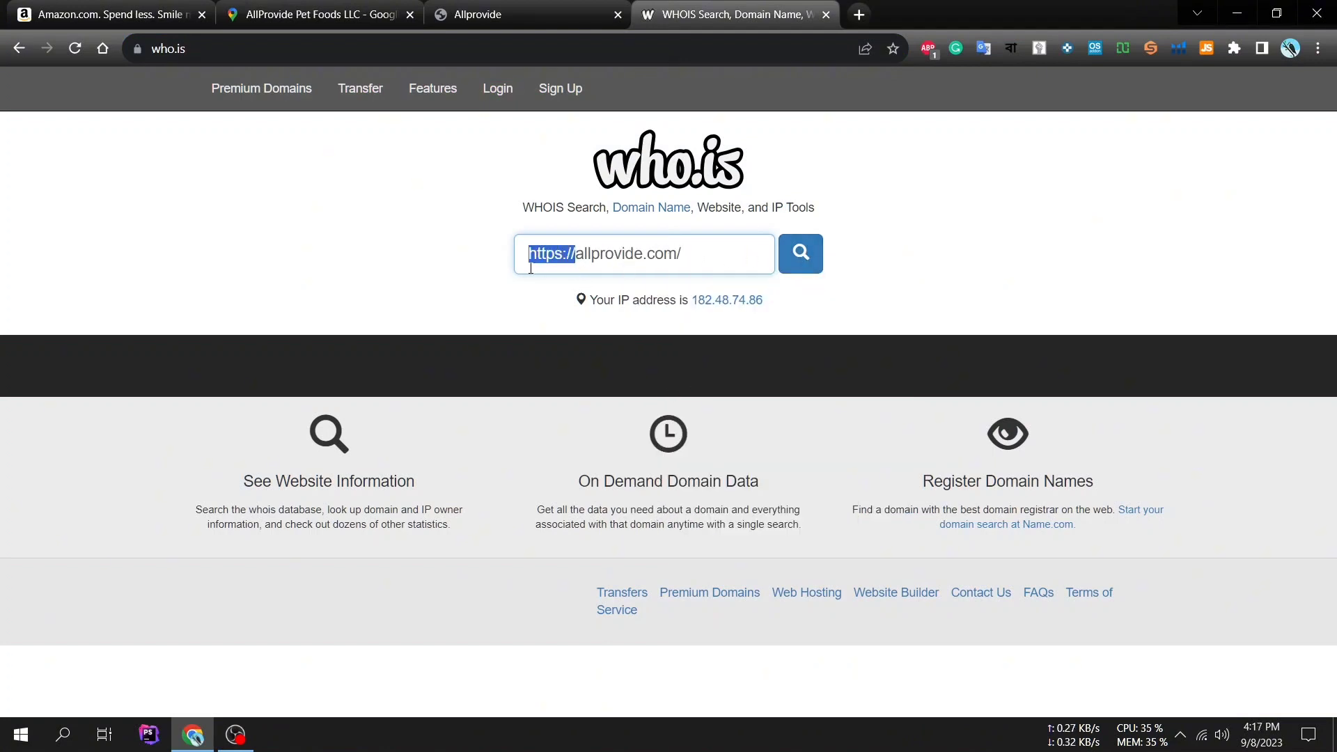
{"action": "key", "text": "BackSpace"}
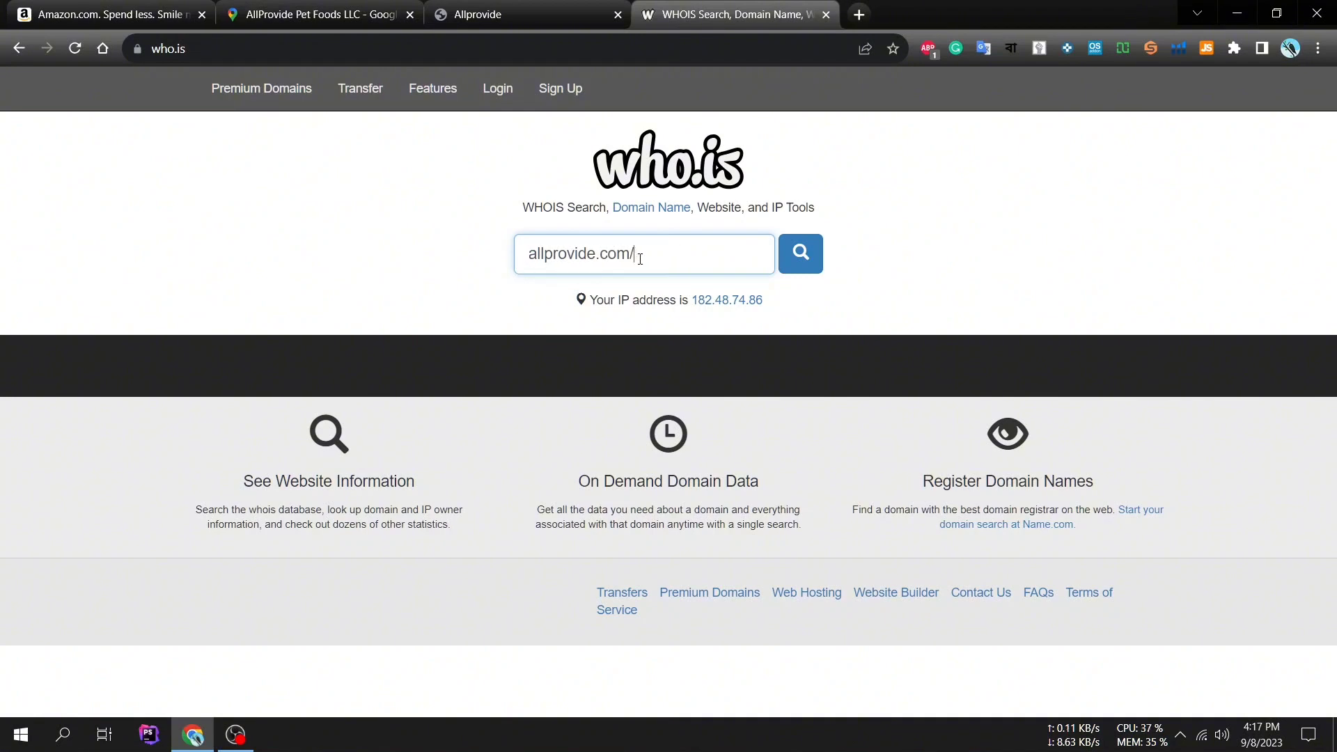
{"action": "left_click", "coordinate": [806, 270]}
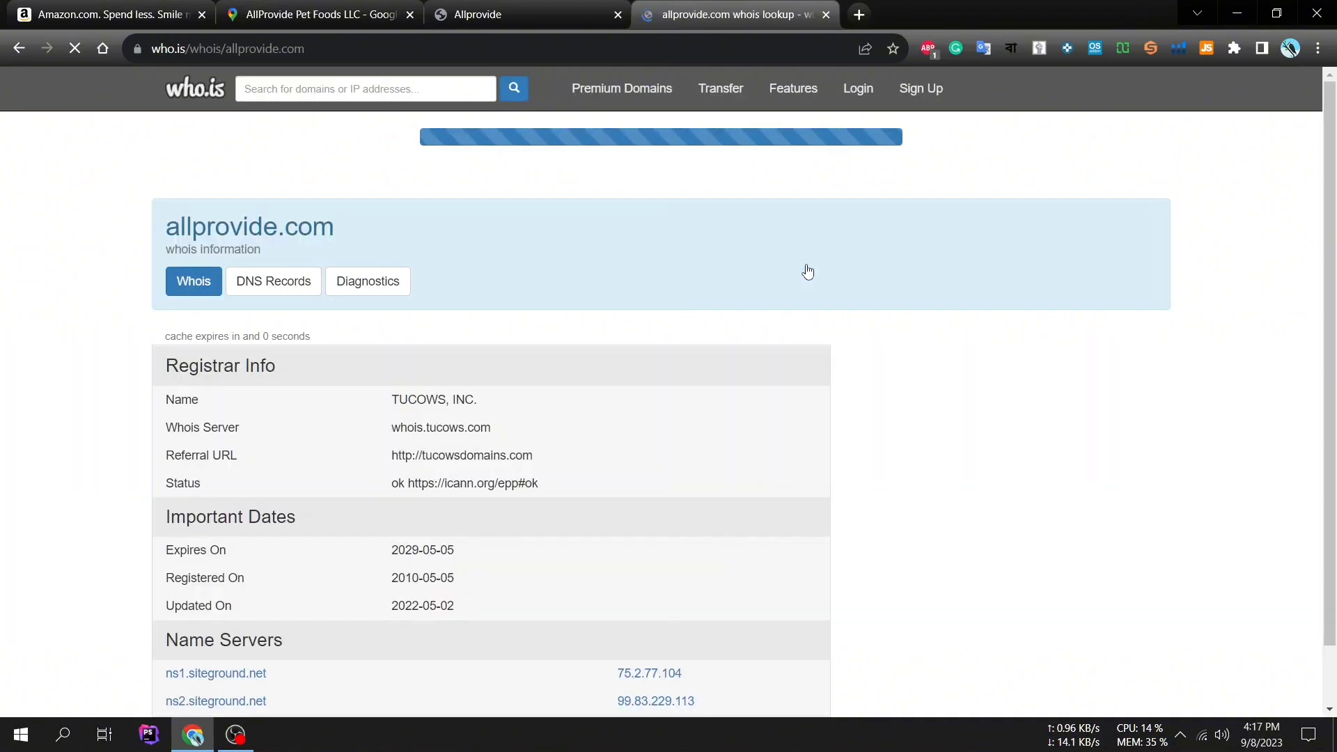
Step: Examine the allprovide.com whois record, especially the registration and update dates under Important Dates, and close the lookup
{"action": "scroll", "coordinate": [791, 265], "scroll_direction": "down", "scroll_amount": 2}
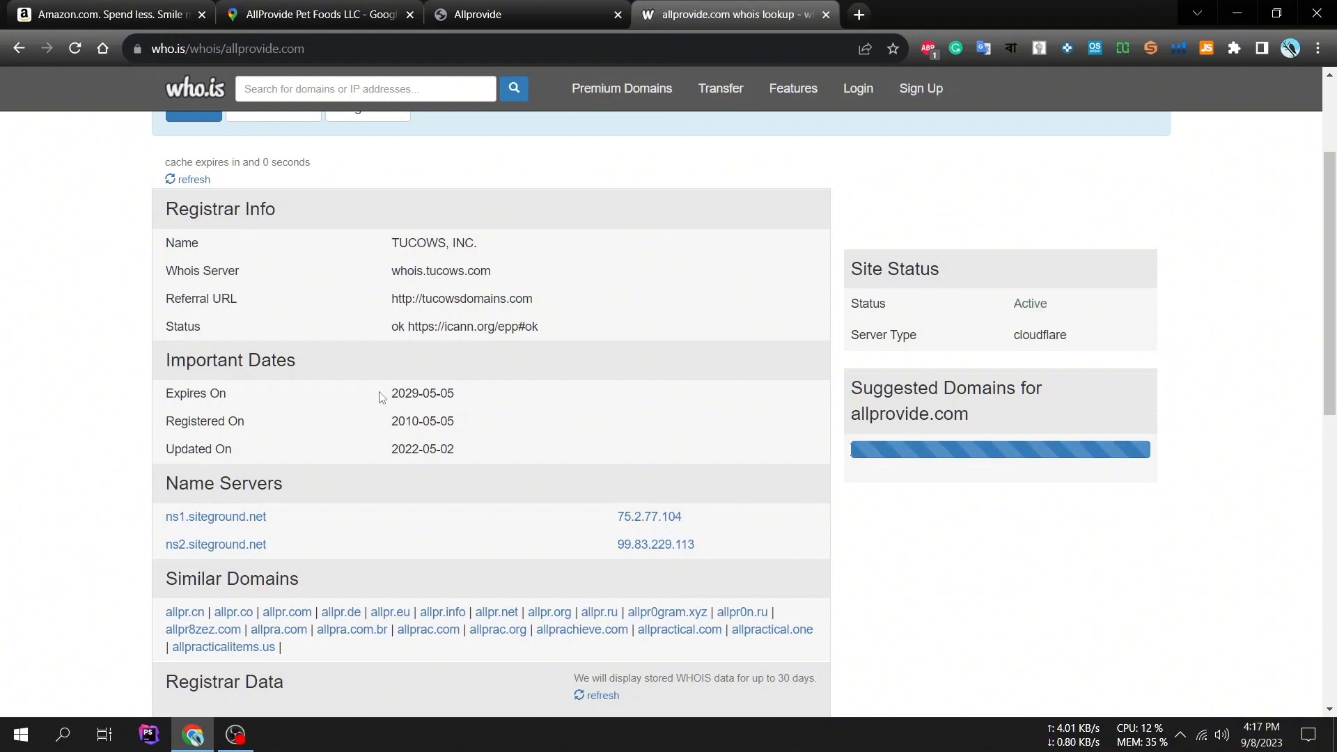
{"action": "left_click_drag", "start_coordinate": [156, 357], "coordinate": [299, 358]}
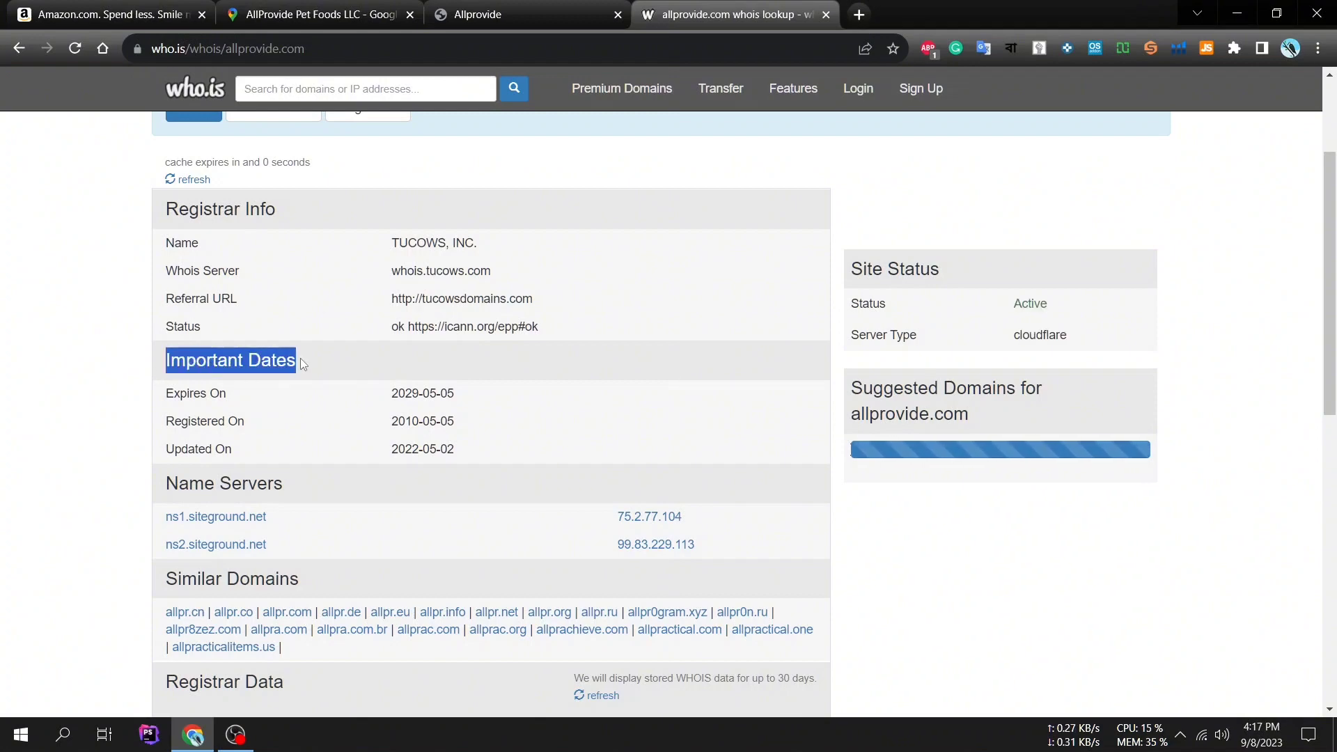
{"action": "left_click", "coordinate": [387, 367]}
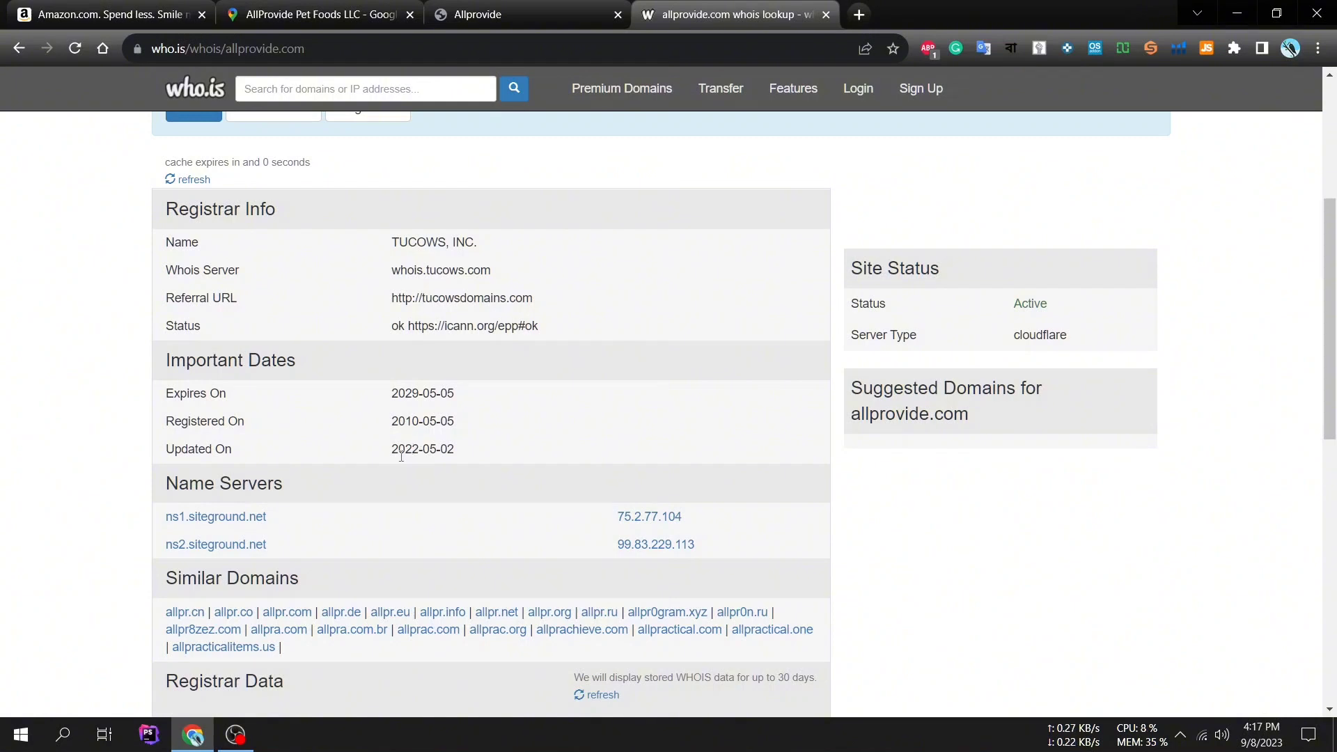
{"action": "left_click_drag", "start_coordinate": [391, 452], "coordinate": [458, 459]}
{"action": "left_click_drag", "start_coordinate": [392, 421], "coordinate": [452, 425]}
{"action": "left_click", "coordinate": [474, 443]}
{"action": "scroll", "coordinate": [473, 443], "scroll_direction": "up", "scroll_amount": 2}
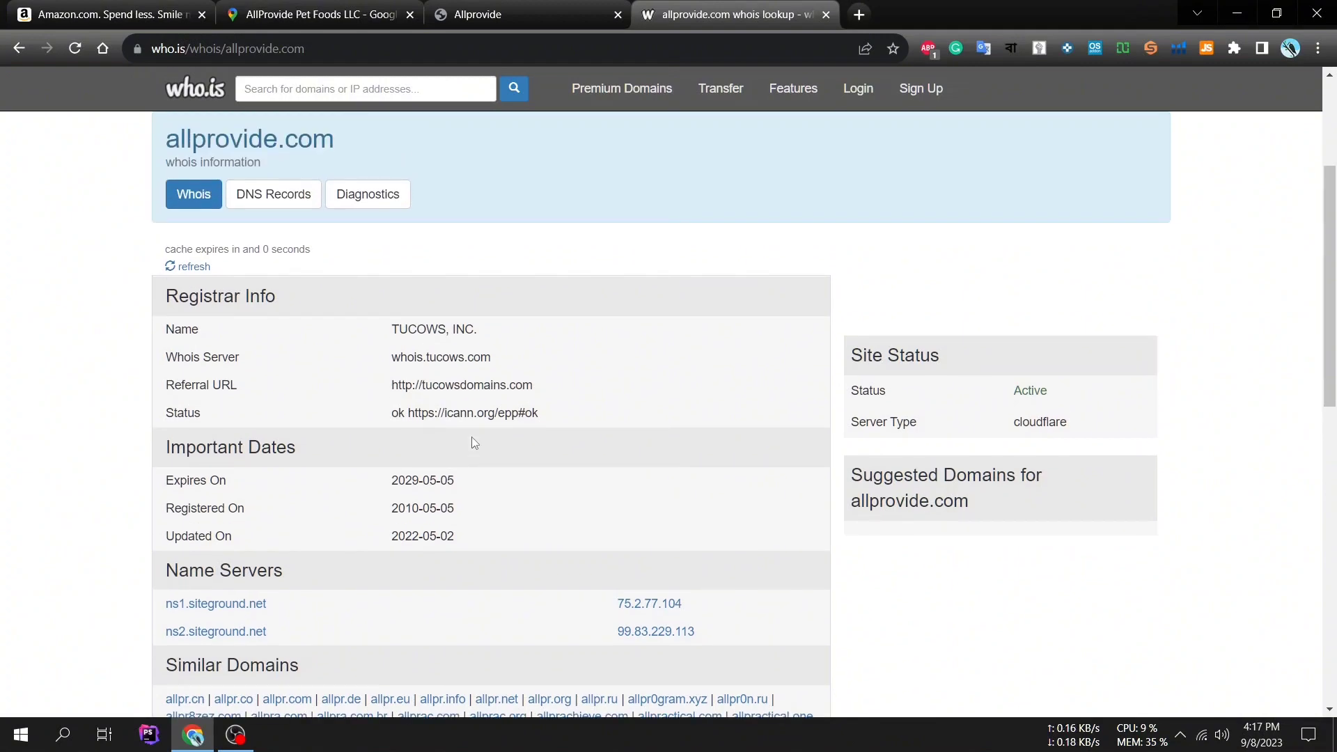
{"action": "scroll", "coordinate": [471, 437], "scroll_direction": "down", "scroll_amount": 8}
{"action": "scroll", "coordinate": [472, 441], "scroll_direction": "up", "scroll_amount": 9}
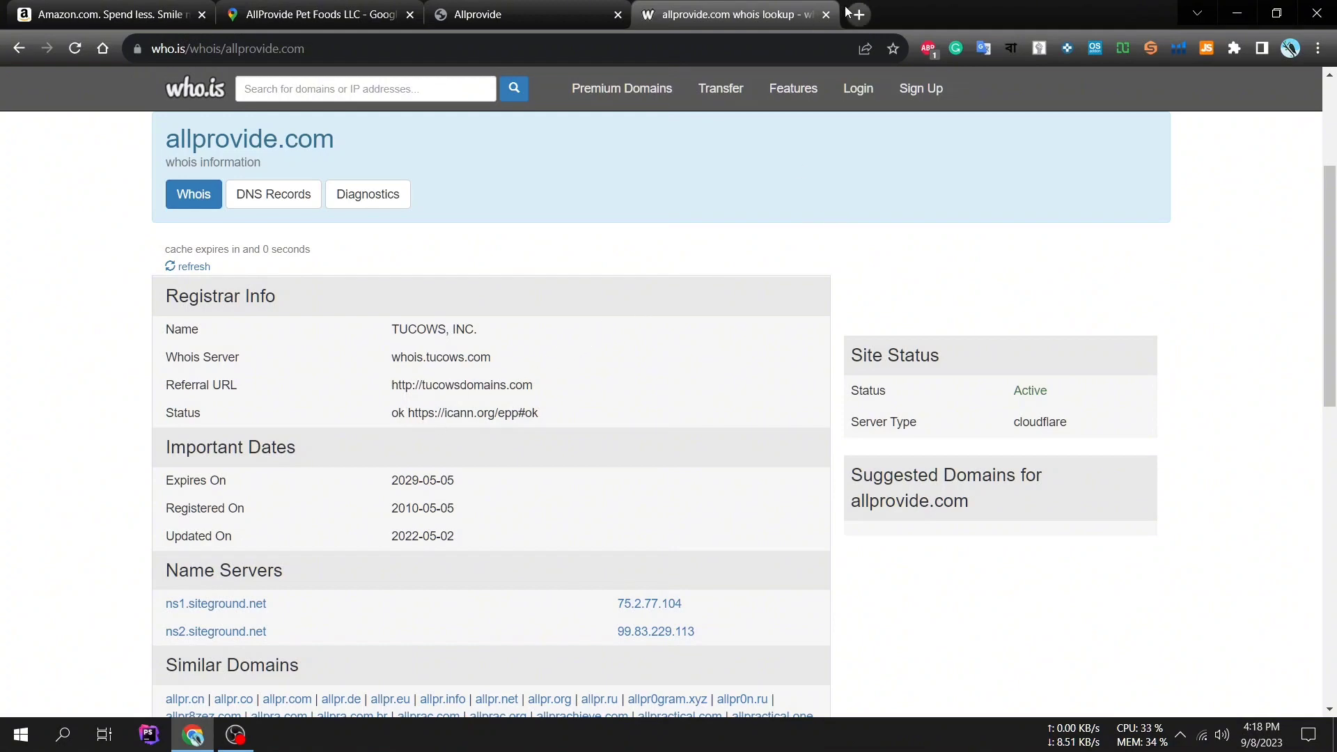
{"action": "left_click", "coordinate": [826, 14]}
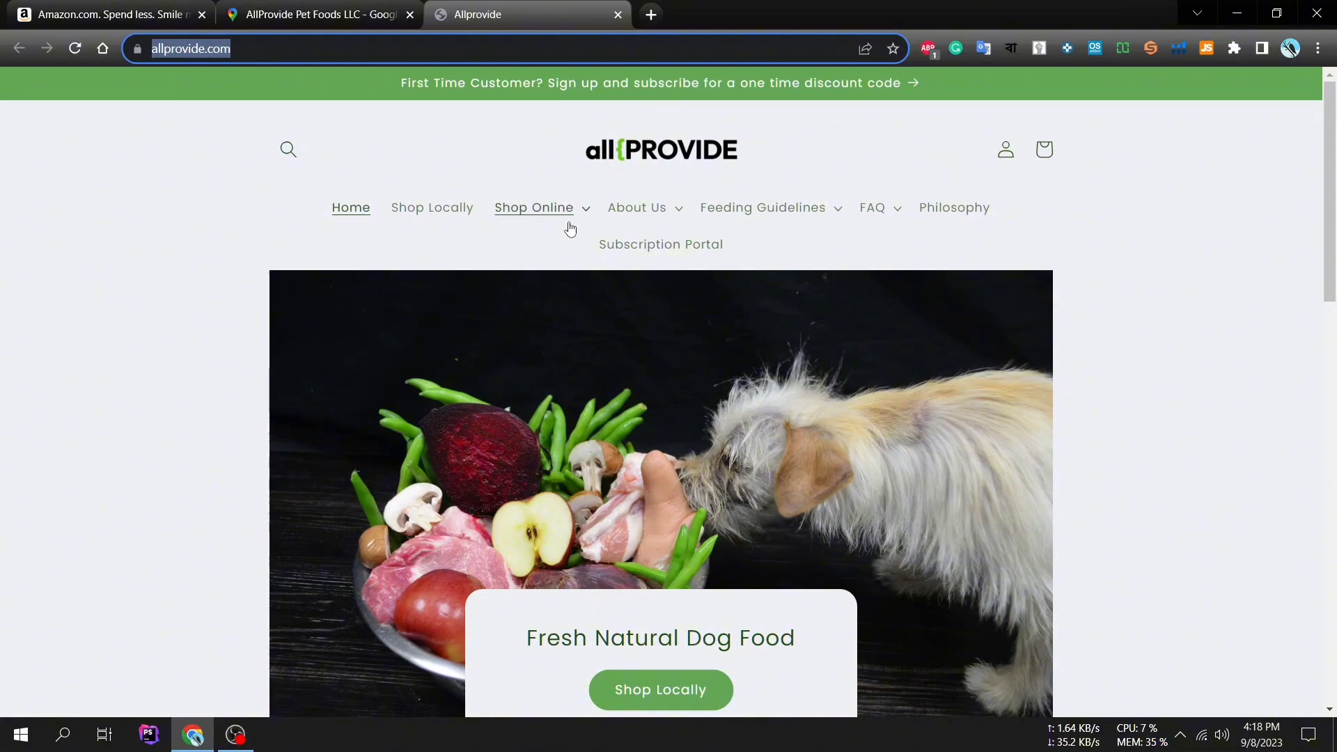
Step: Look over the Allprovide home page, including the banner and the veterinarian introduction
{"action": "scroll", "coordinate": [568, 227], "scroll_direction": "down", "scroll_amount": 3}
{"action": "scroll", "coordinate": [569, 228], "scroll_direction": "down", "scroll_amount": 6}
{"action": "scroll", "coordinate": [569, 228], "scroll_direction": "up", "scroll_amount": 2}
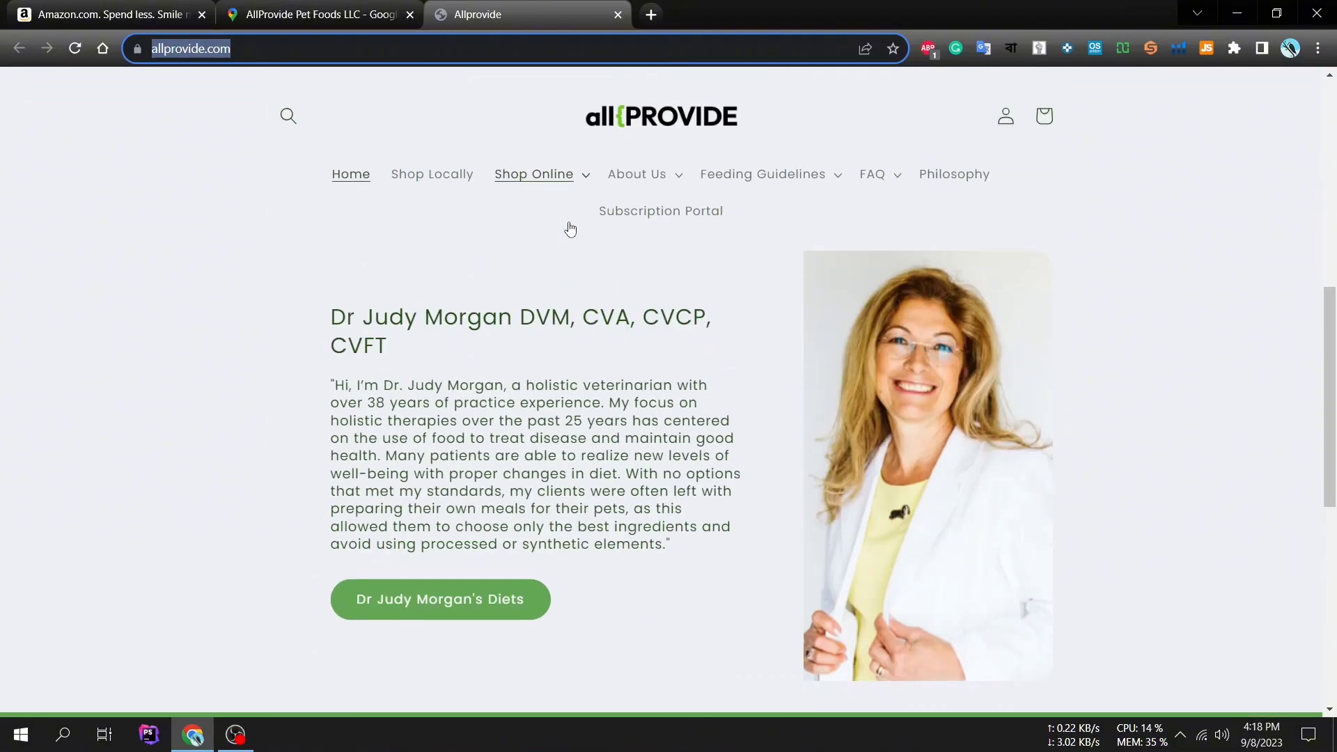
{"action": "scroll", "coordinate": [569, 228], "scroll_direction": "up", "scroll_amount": 3}
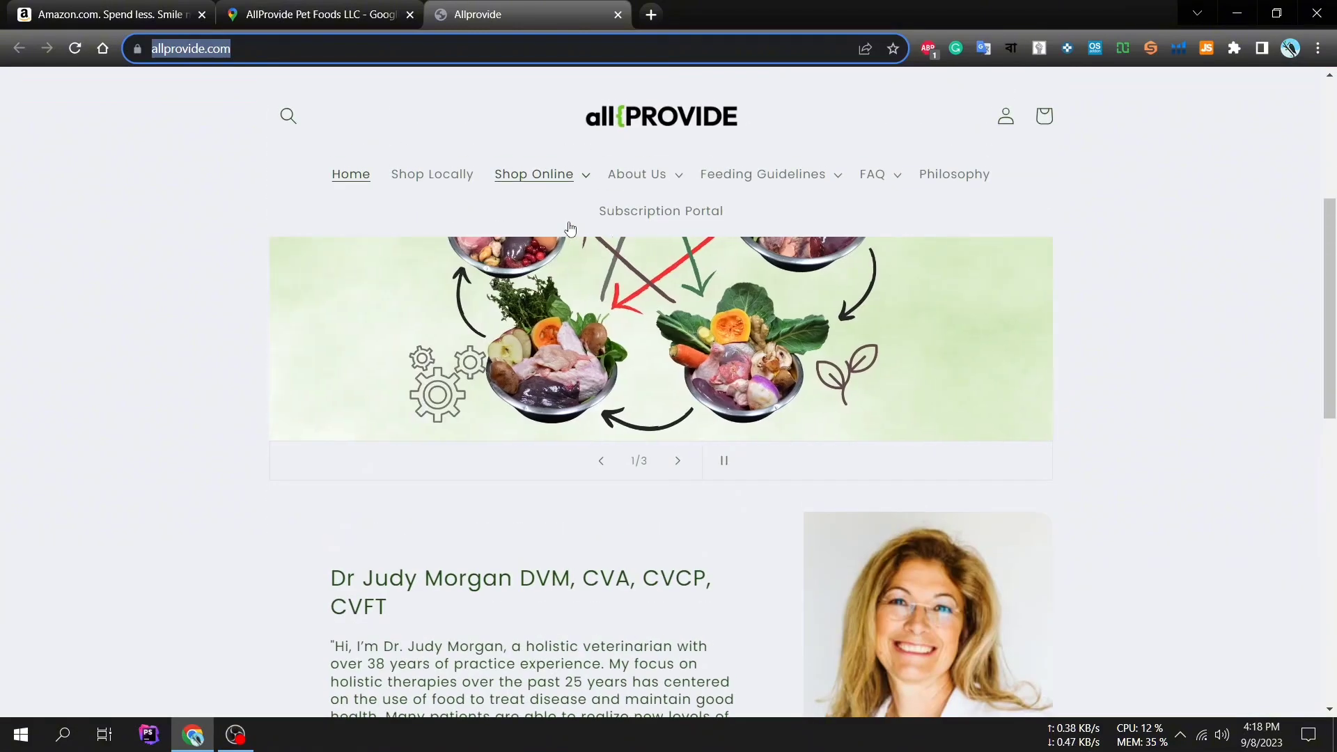
Step: Open the Allprovide contact page and check the name, email, phone and comment fields and the footer contact options
{"action": "left_click", "coordinate": [635, 174]}
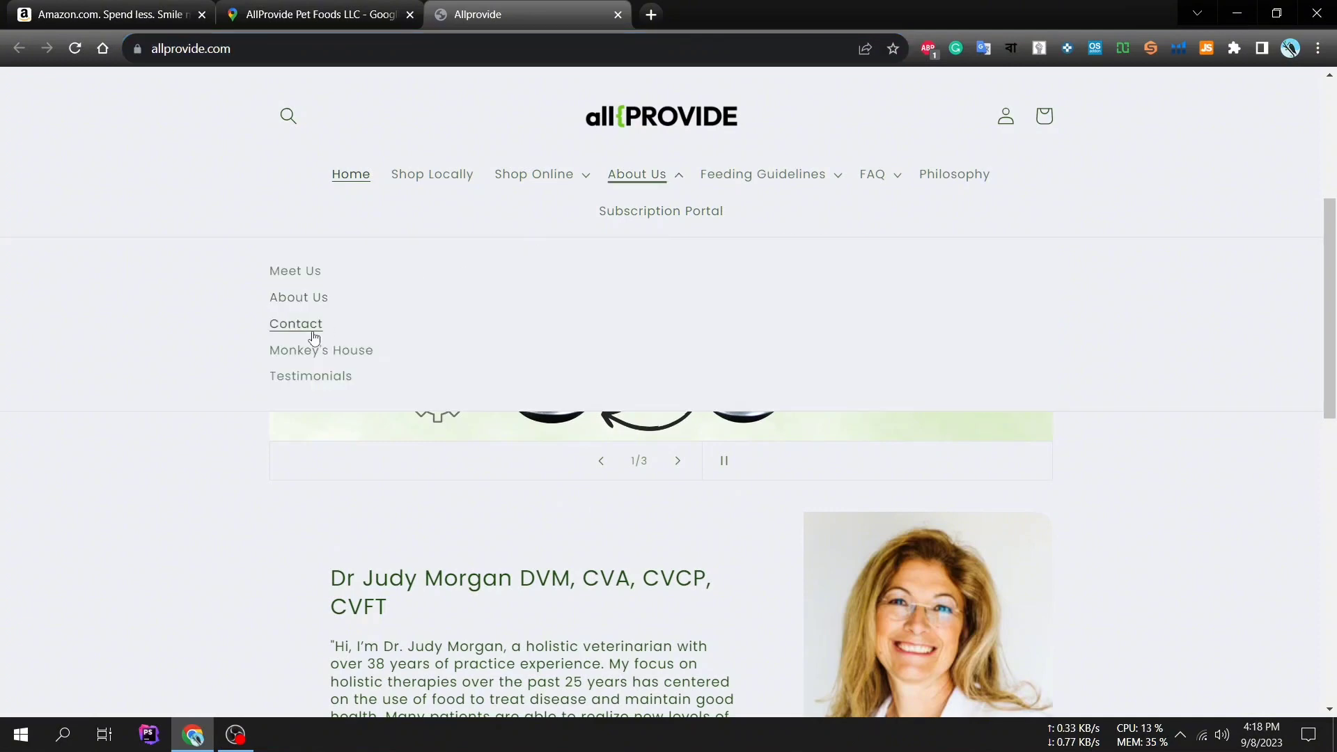
{"action": "left_click", "coordinate": [314, 336]}
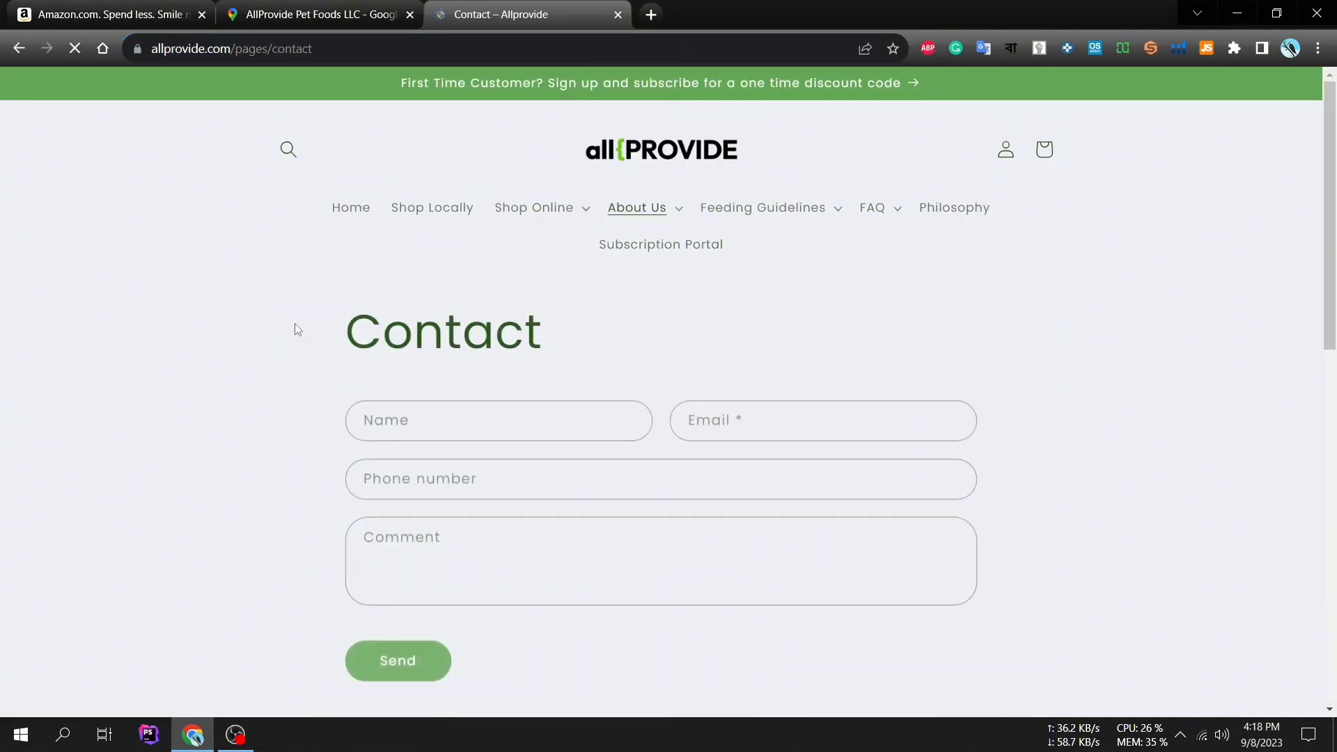
{"action": "left_click", "coordinate": [433, 417]}
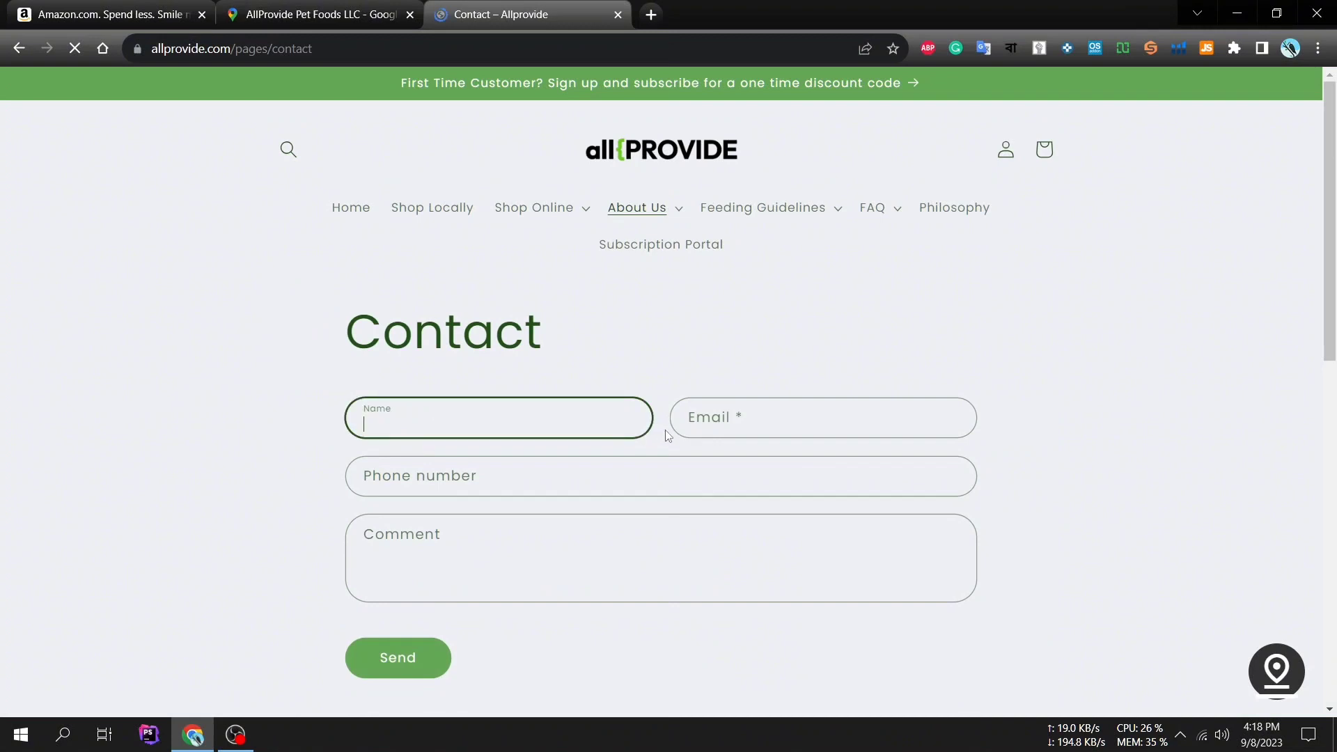
{"action": "left_click", "coordinate": [724, 422]}
{"action": "left_click", "coordinate": [567, 504]}
{"action": "left_click", "coordinate": [553, 481]}
{"action": "left_click", "coordinate": [549, 533]}
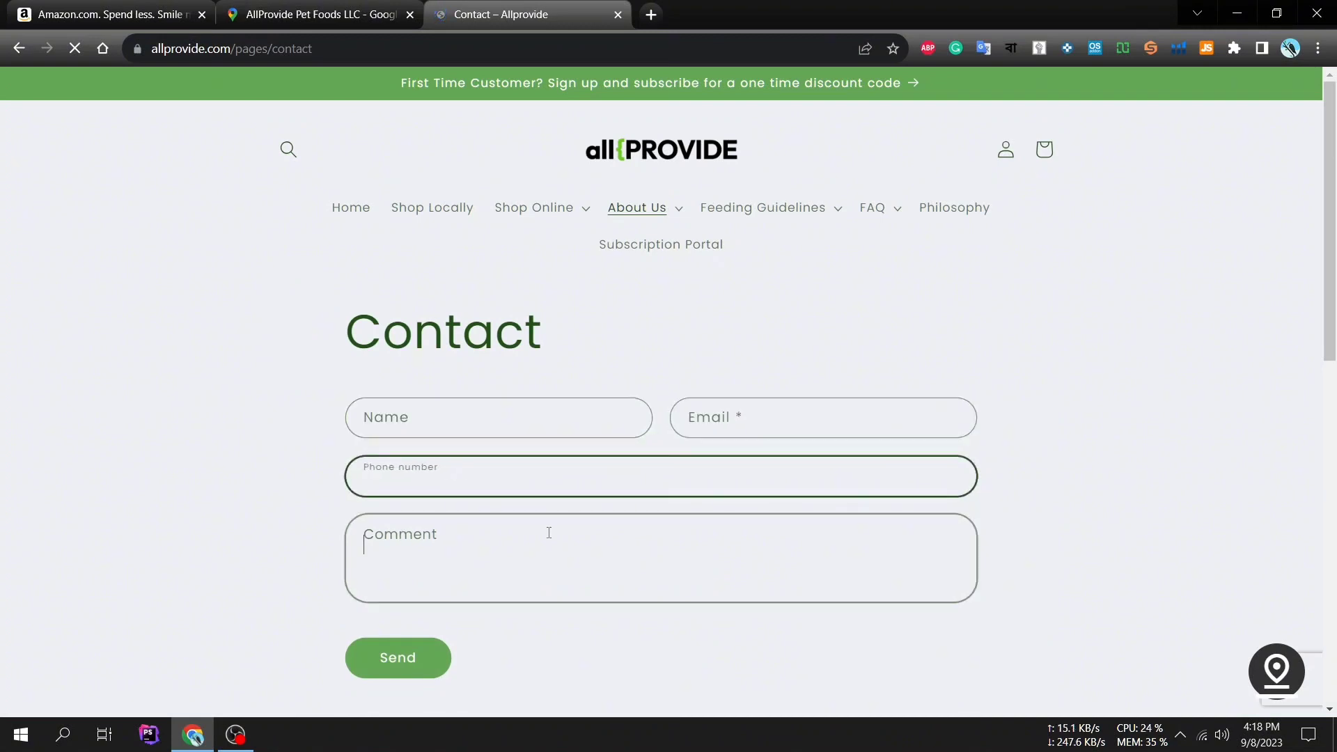
{"action": "scroll", "coordinate": [548, 533], "scroll_direction": "down", "scroll_amount": 10}
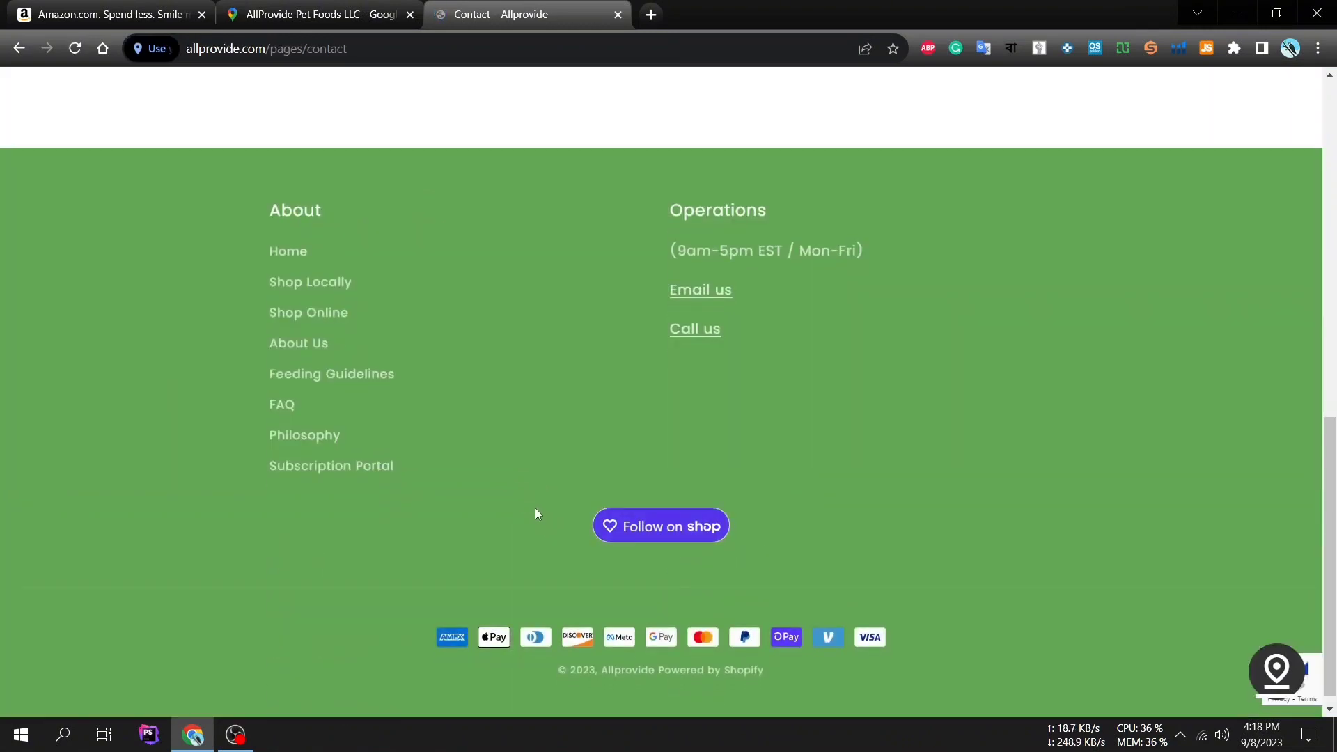
Step: Try the Email us and Call us links in the Allprovide footer, cancel the app prompt and return to the contact form
{"action": "left_click", "coordinate": [702, 291]}
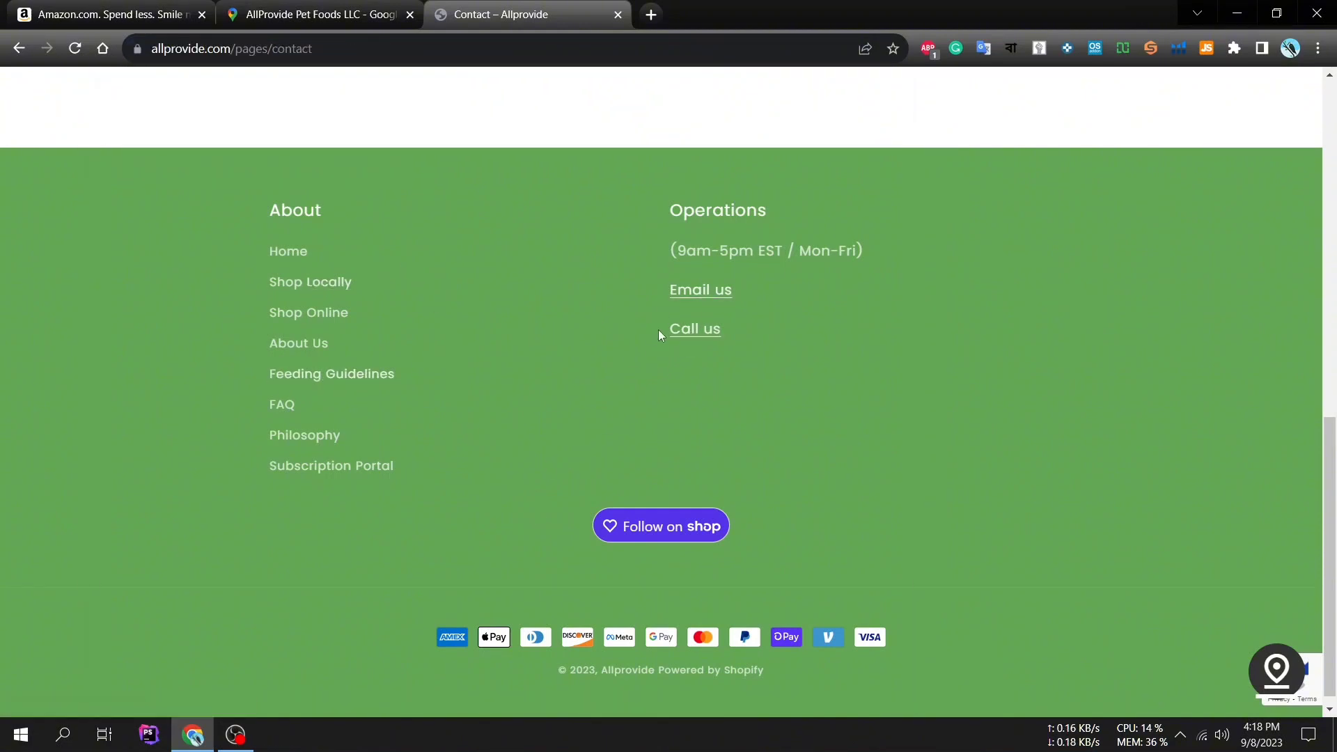
{"action": "scroll", "coordinate": [658, 332], "scroll_direction": "up", "scroll_amount": 6}
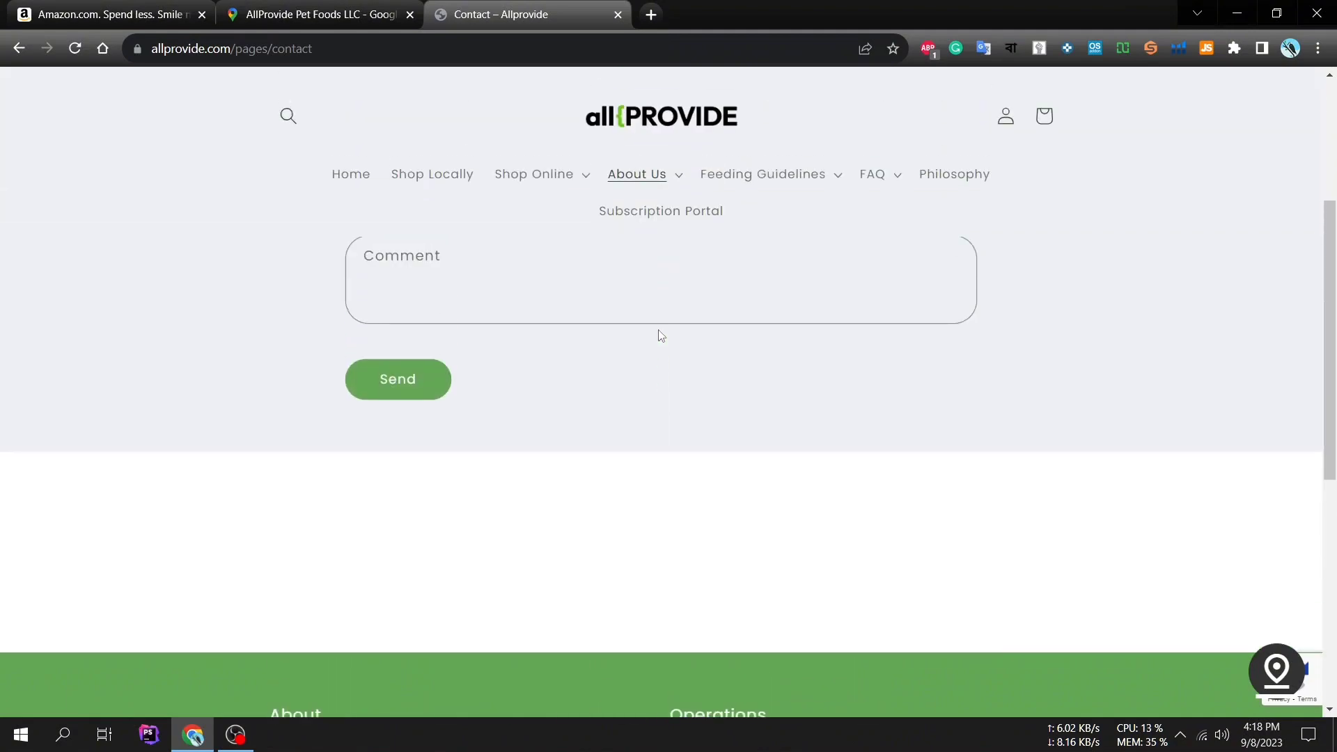
{"action": "scroll", "coordinate": [658, 331], "scroll_direction": "down", "scroll_amount": 4}
{"action": "scroll", "coordinate": [658, 336], "scroll_direction": "down", "scroll_amount": 1}
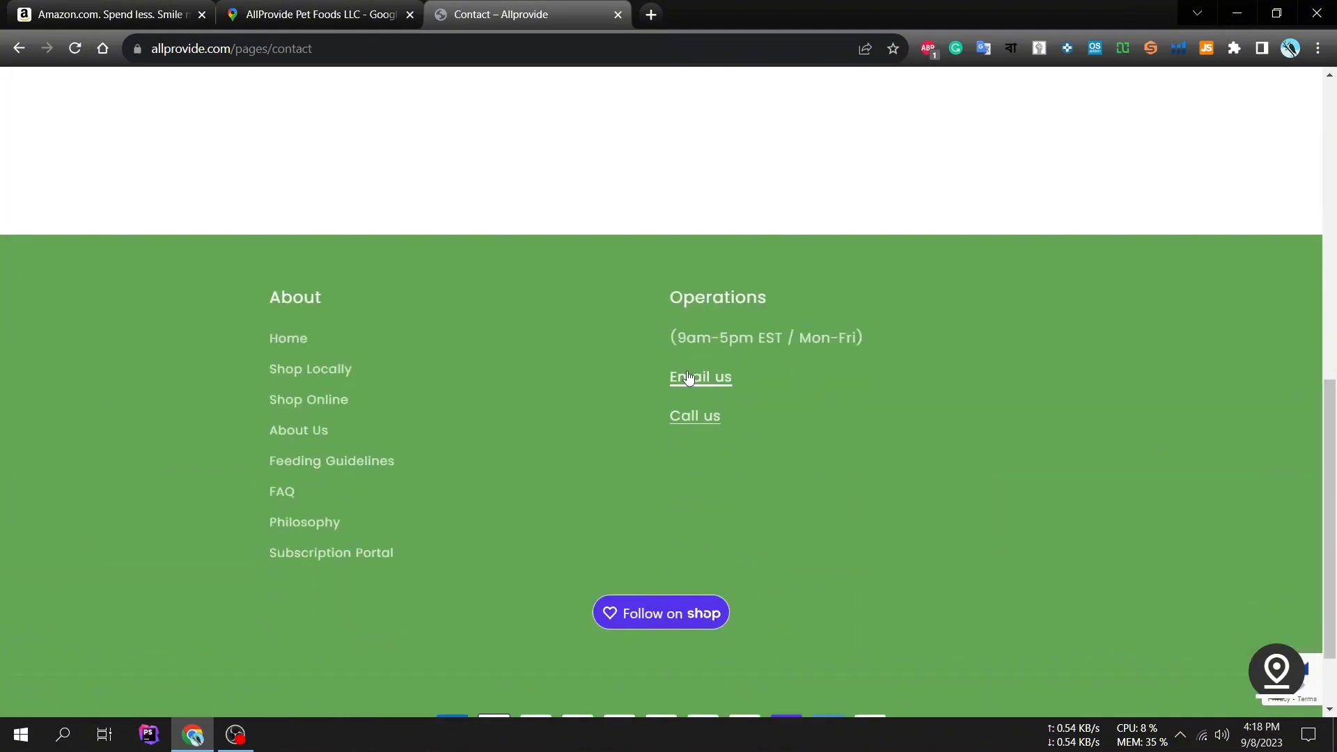
{"action": "left_click", "coordinate": [699, 420]}
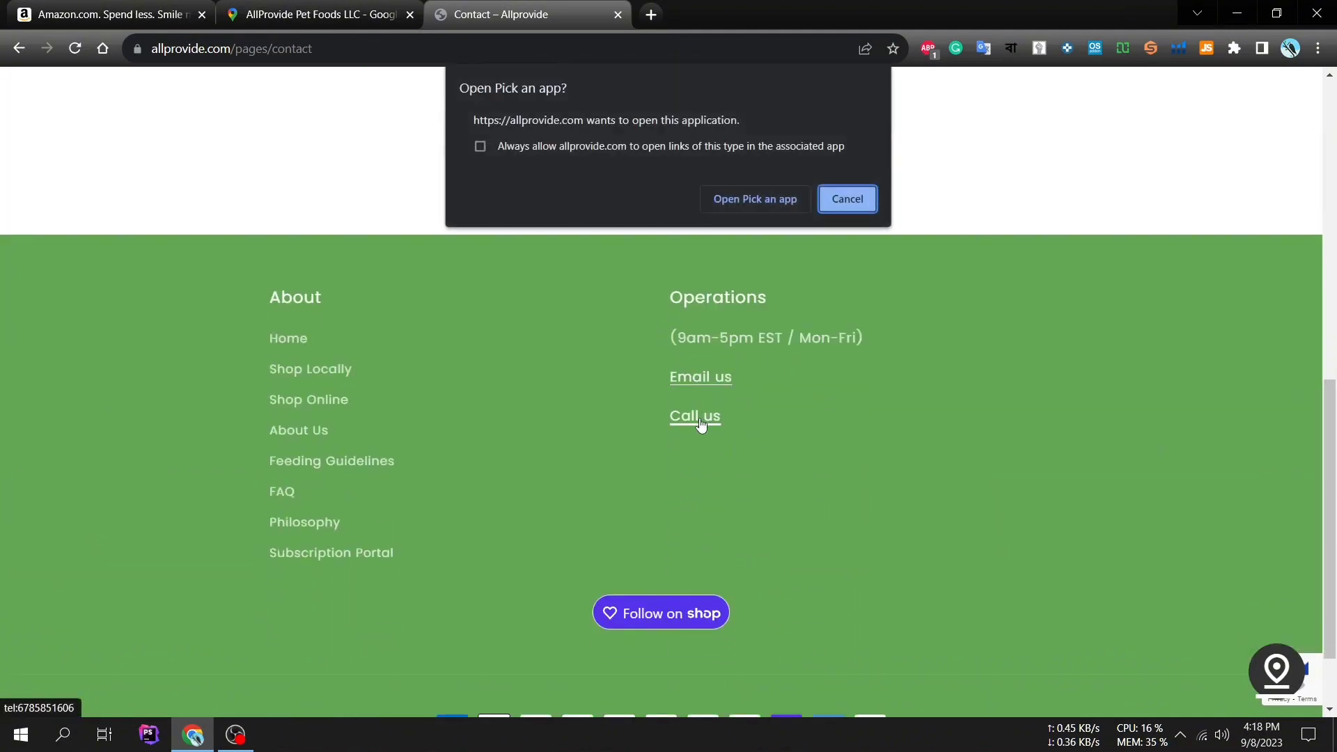
{"action": "left_click", "coordinate": [834, 198]}
{"action": "scroll", "coordinate": [685, 309], "scroll_direction": "up", "scroll_amount": 4}
{"action": "scroll", "coordinate": [686, 309], "scroll_direction": "up", "scroll_amount": 5}
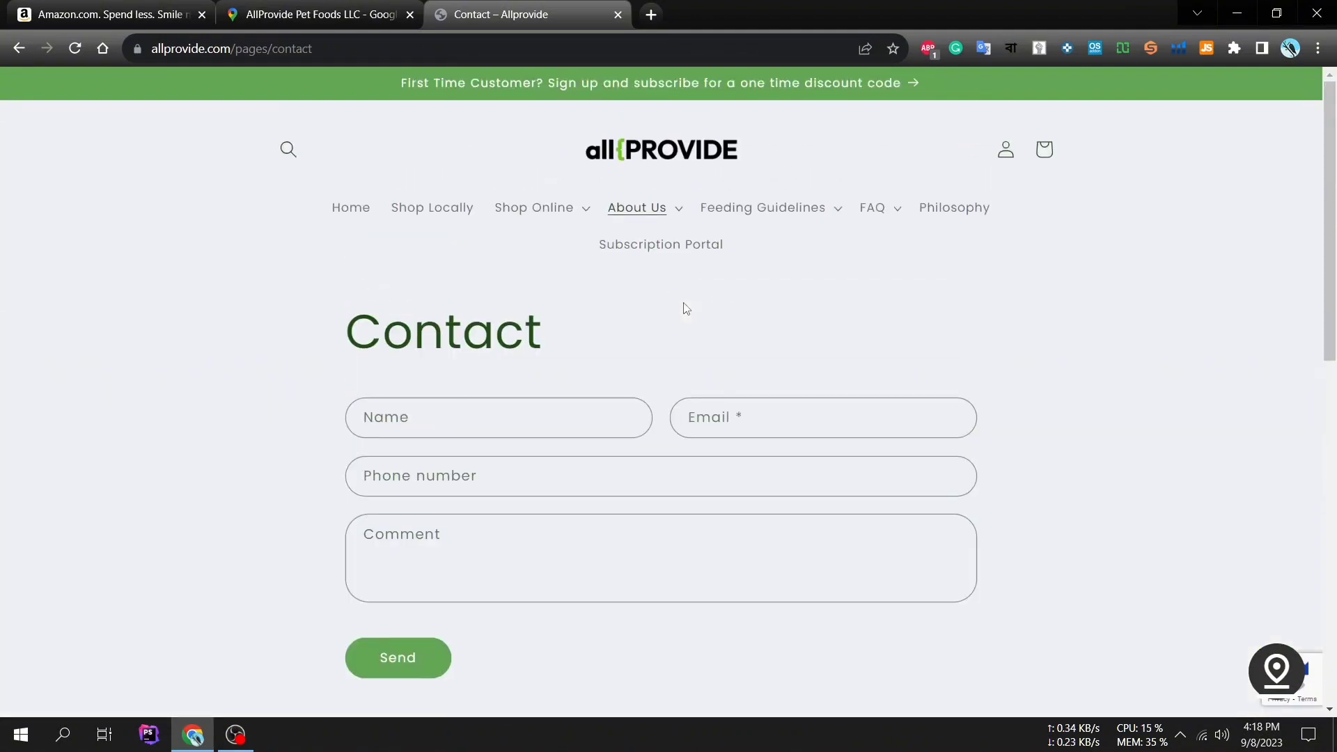
Step: Return to the AllProvide Pet Foods LLC listing in Google Maps, open its allprovide.com website and look over the home page
{"action": "left_click", "coordinate": [279, 6]}
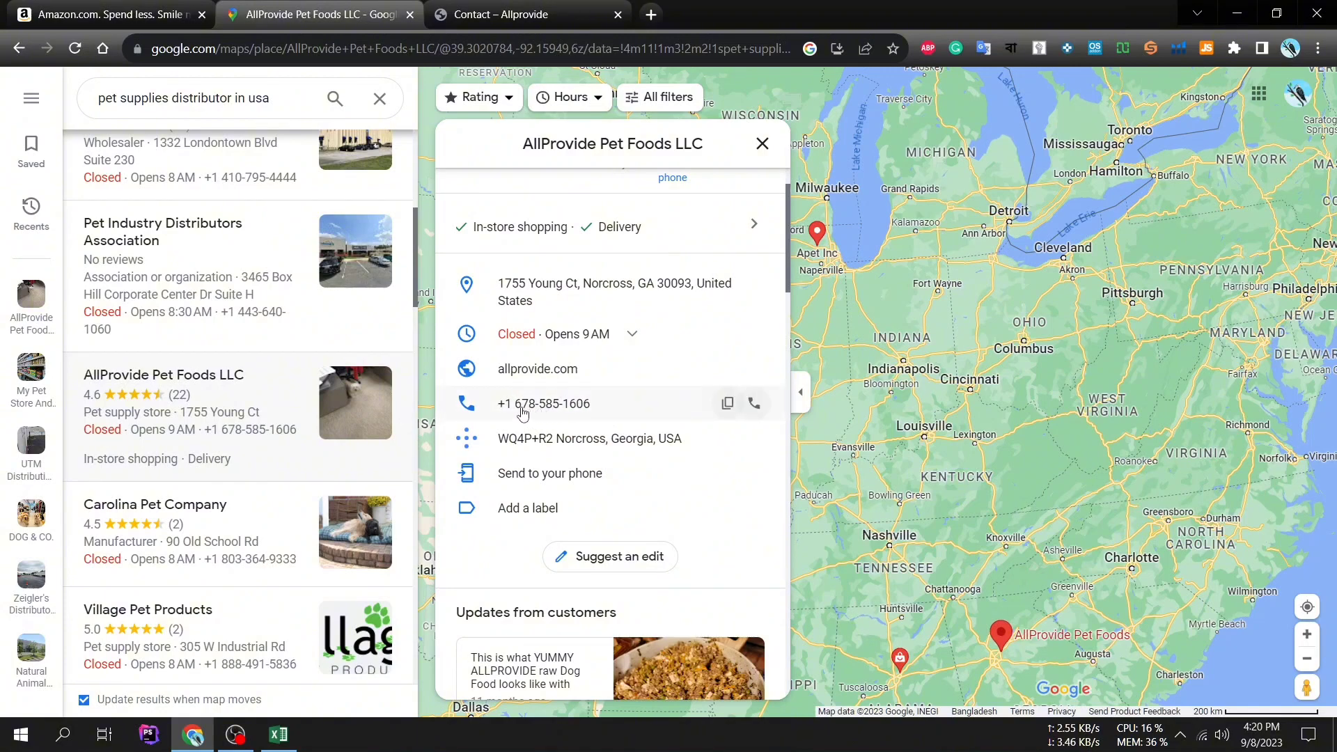
{"action": "left_click", "coordinate": [540, 374]}
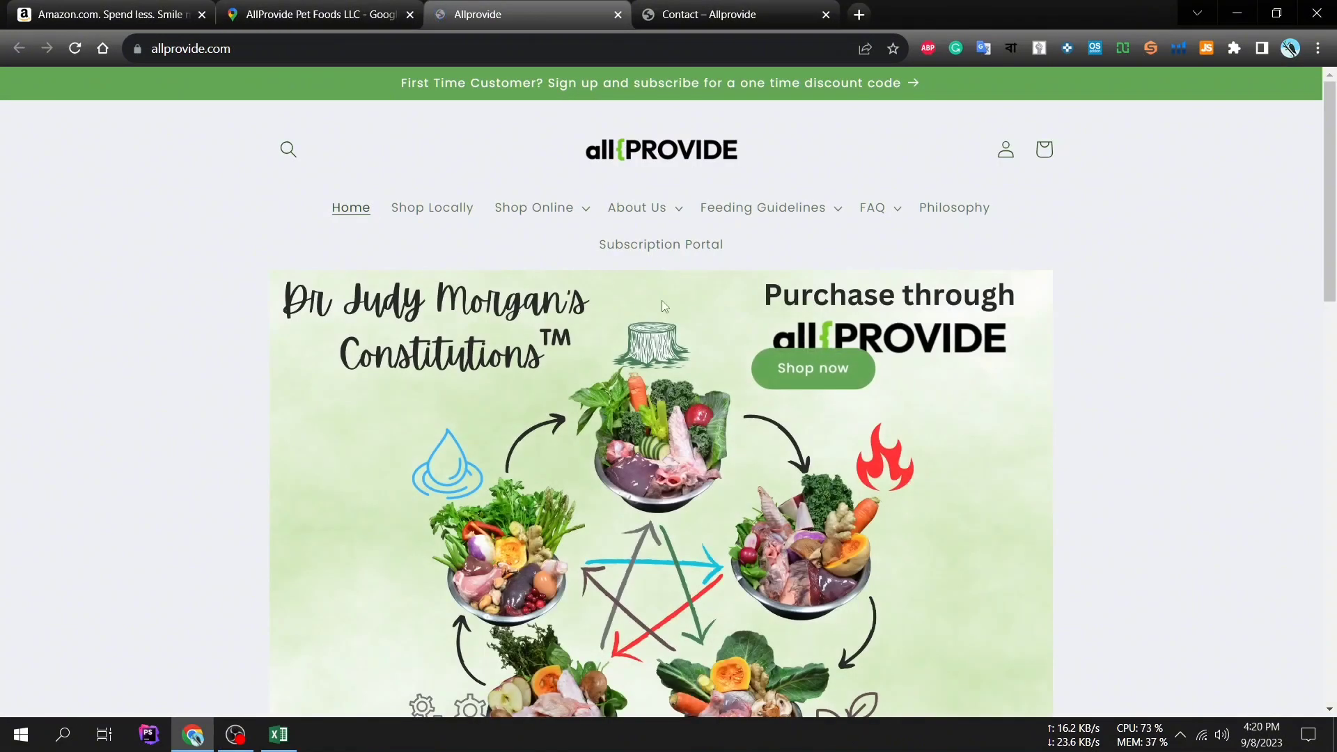
{"action": "scroll", "coordinate": [661, 305], "scroll_direction": "down", "scroll_amount": 10}
{"action": "scroll", "coordinate": [662, 305], "scroll_direction": "up", "scroll_amount": 5}
{"action": "scroll", "coordinate": [663, 307], "scroll_direction": "up", "scroll_amount": 3}
Step: Open the Contact page under About Us on the Allprovide site, try the Call us link and dismiss the app chooser
{"action": "left_click", "coordinate": [665, 208]}
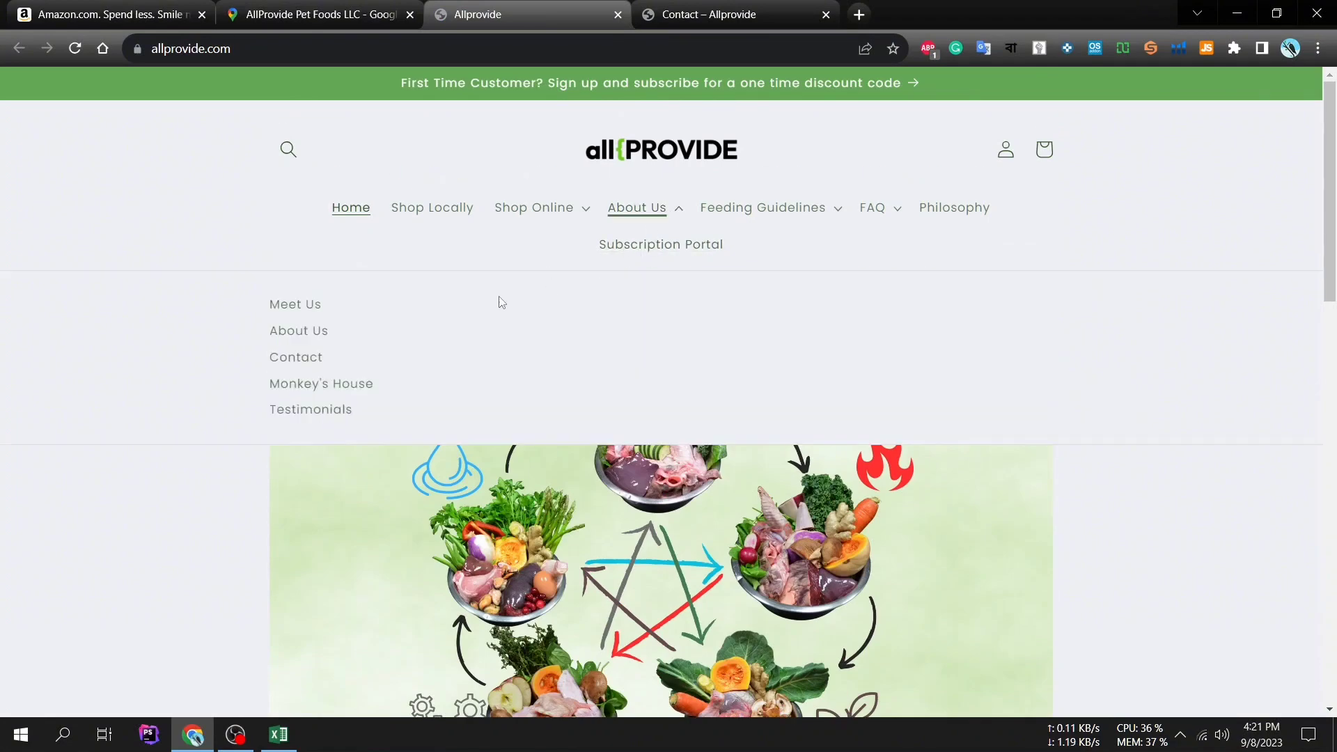
{"action": "left_click", "coordinate": [305, 360]}
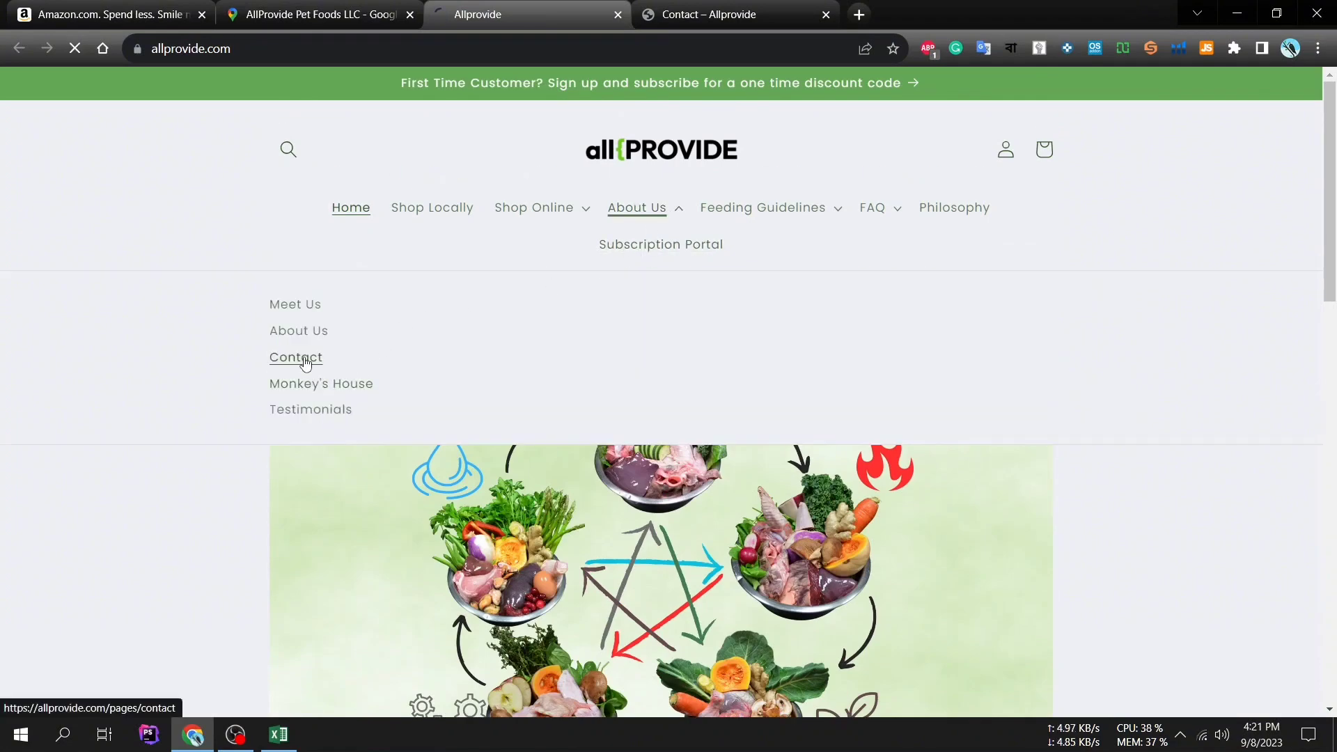
{"action": "scroll", "coordinate": [416, 443], "scroll_direction": "down", "scroll_amount": 6}
{"action": "scroll", "coordinate": [413, 436], "scroll_direction": "down", "scroll_amount": 4}
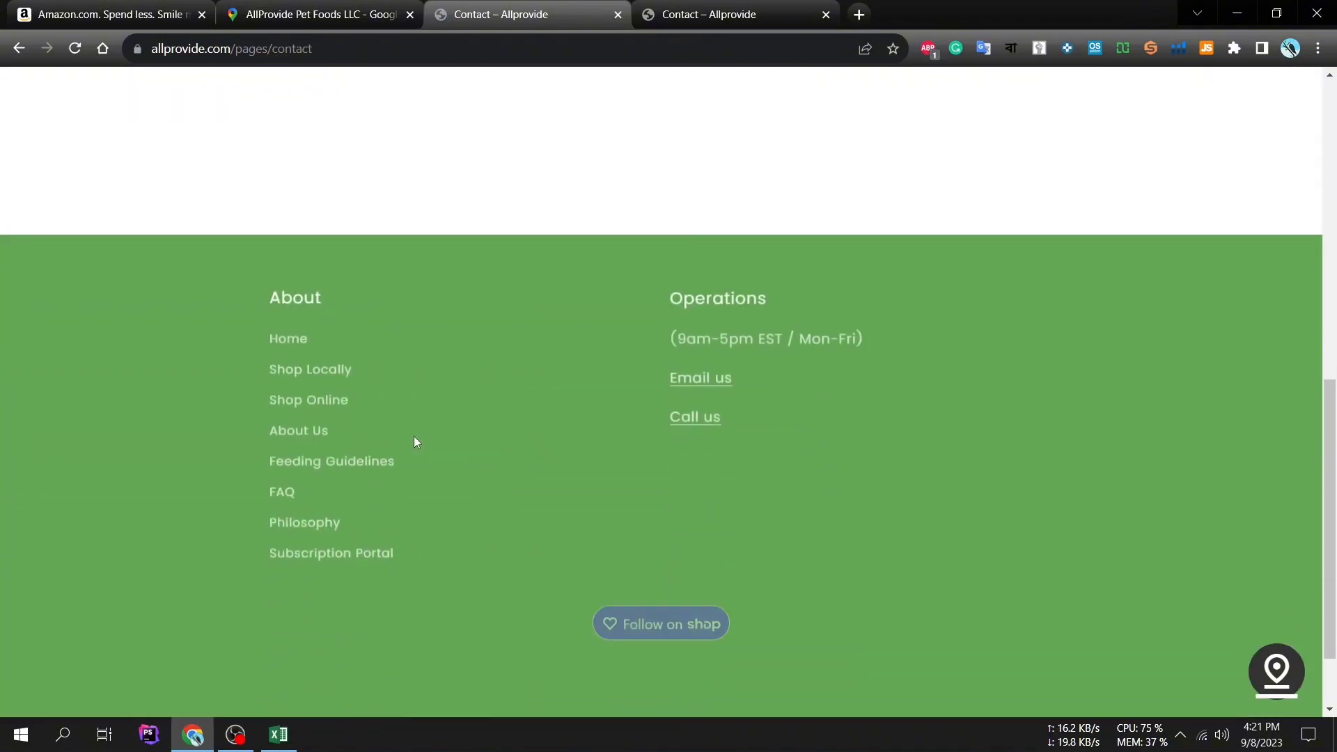
{"action": "left_click", "coordinate": [689, 413]}
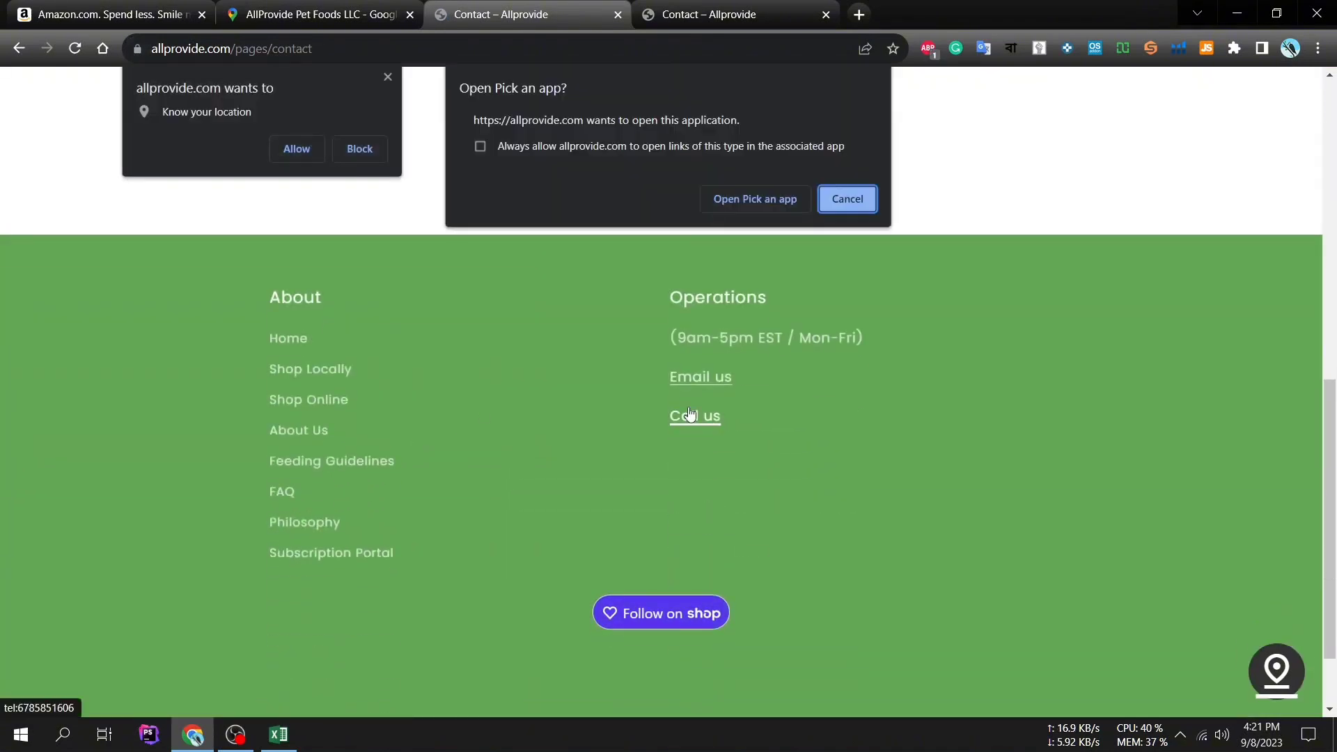
{"action": "left_click", "coordinate": [748, 199]}
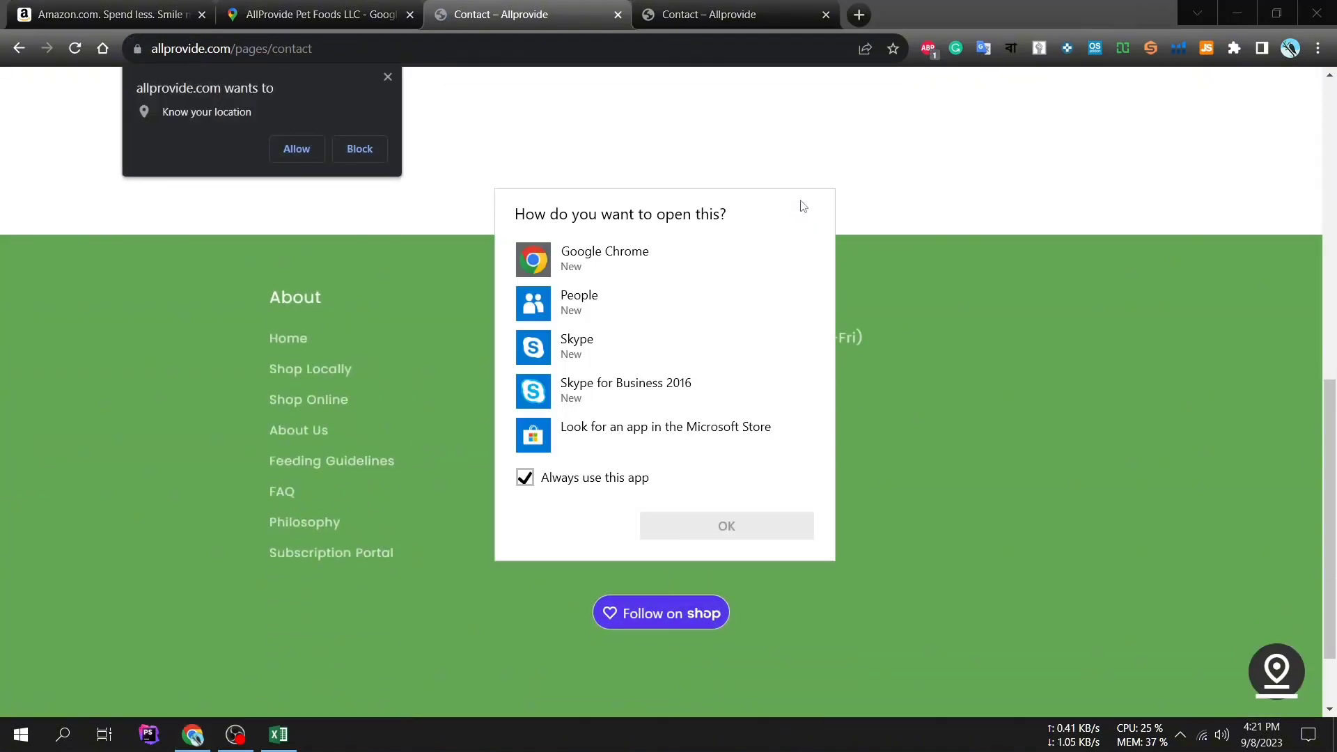
{"action": "key", "text": "Escape"}
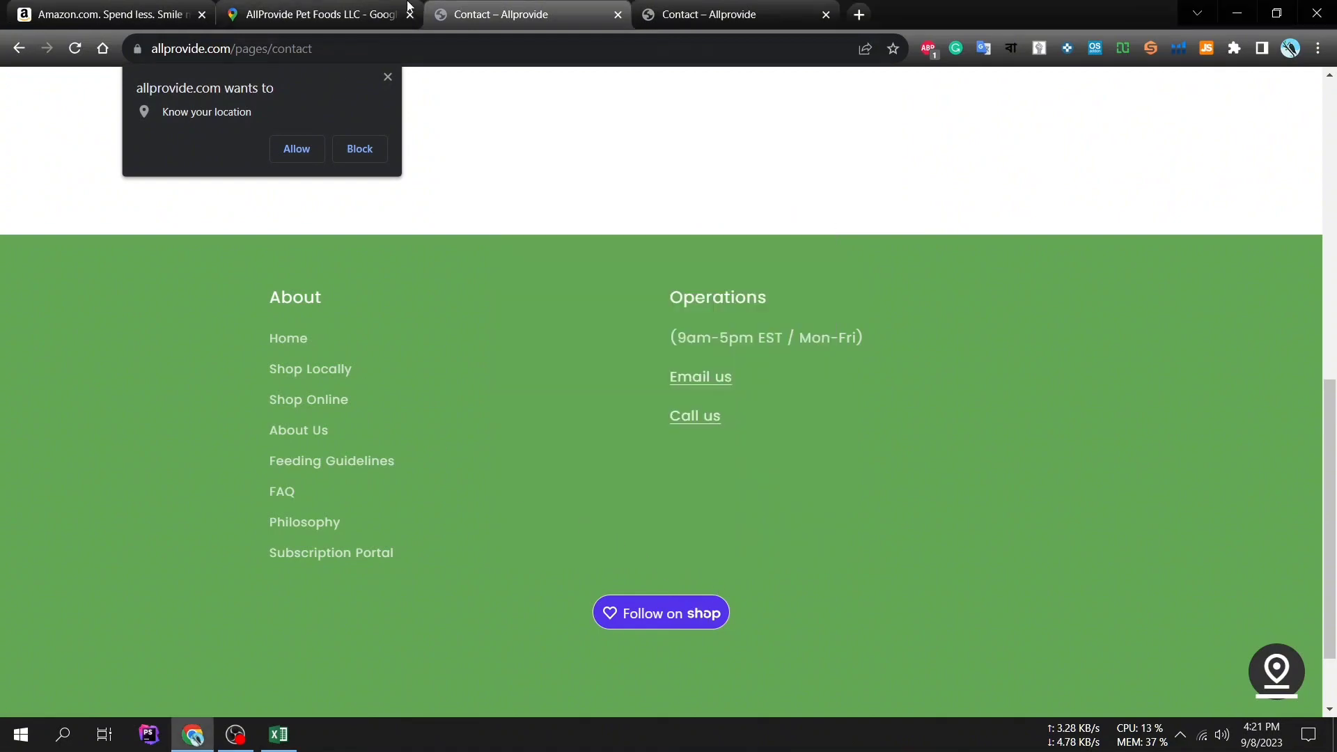
Step: Go back to the Google Maps results, open the Village Pet Products listing and check its address, hours, website and phone details
{"action": "left_click", "coordinate": [648, 9]}
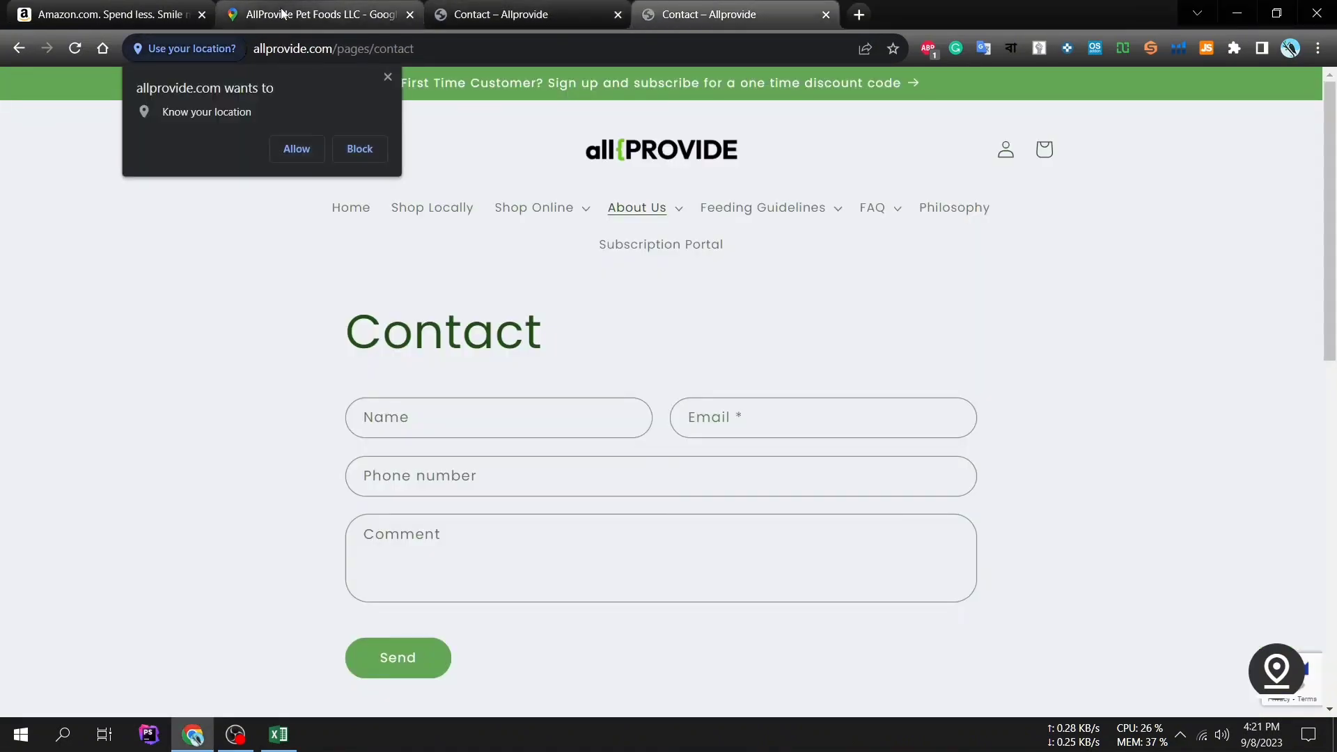
{"action": "left_click", "coordinate": [313, 14]}
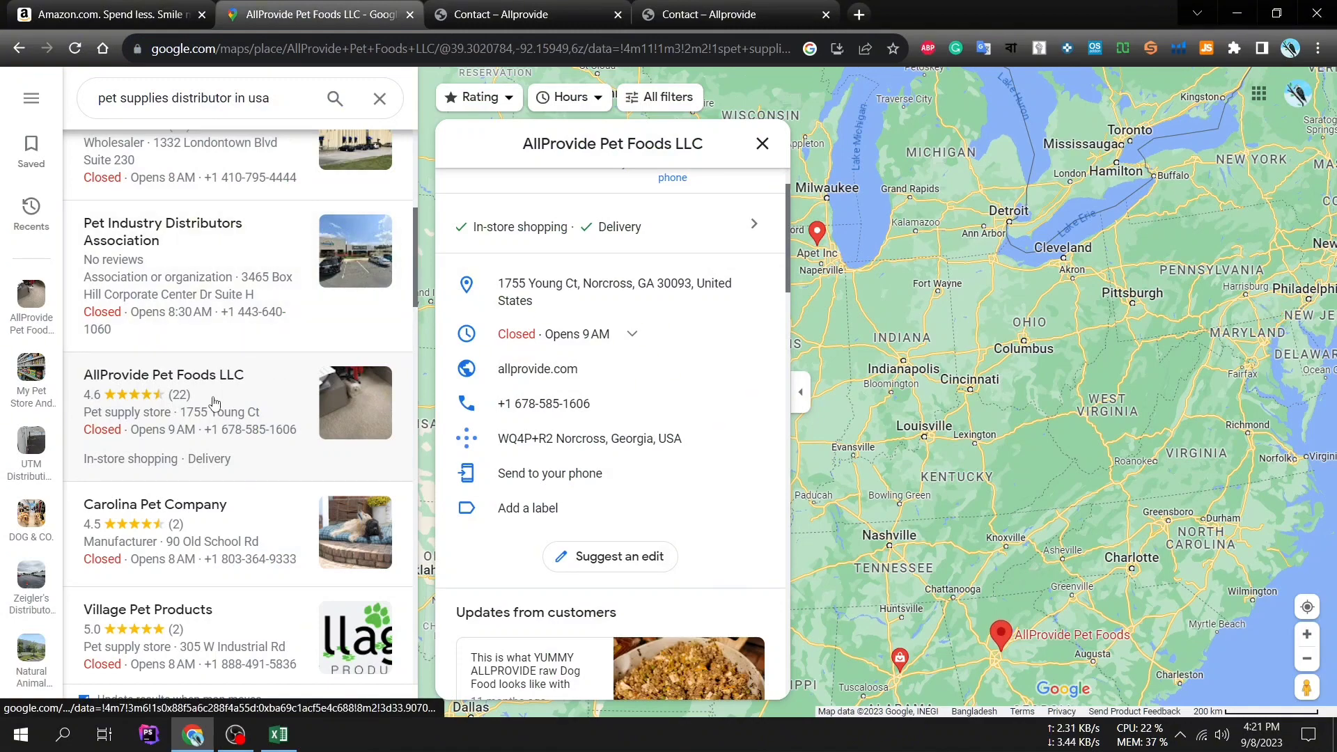
{"action": "scroll", "coordinate": [213, 403], "scroll_direction": "down", "scroll_amount": 3}
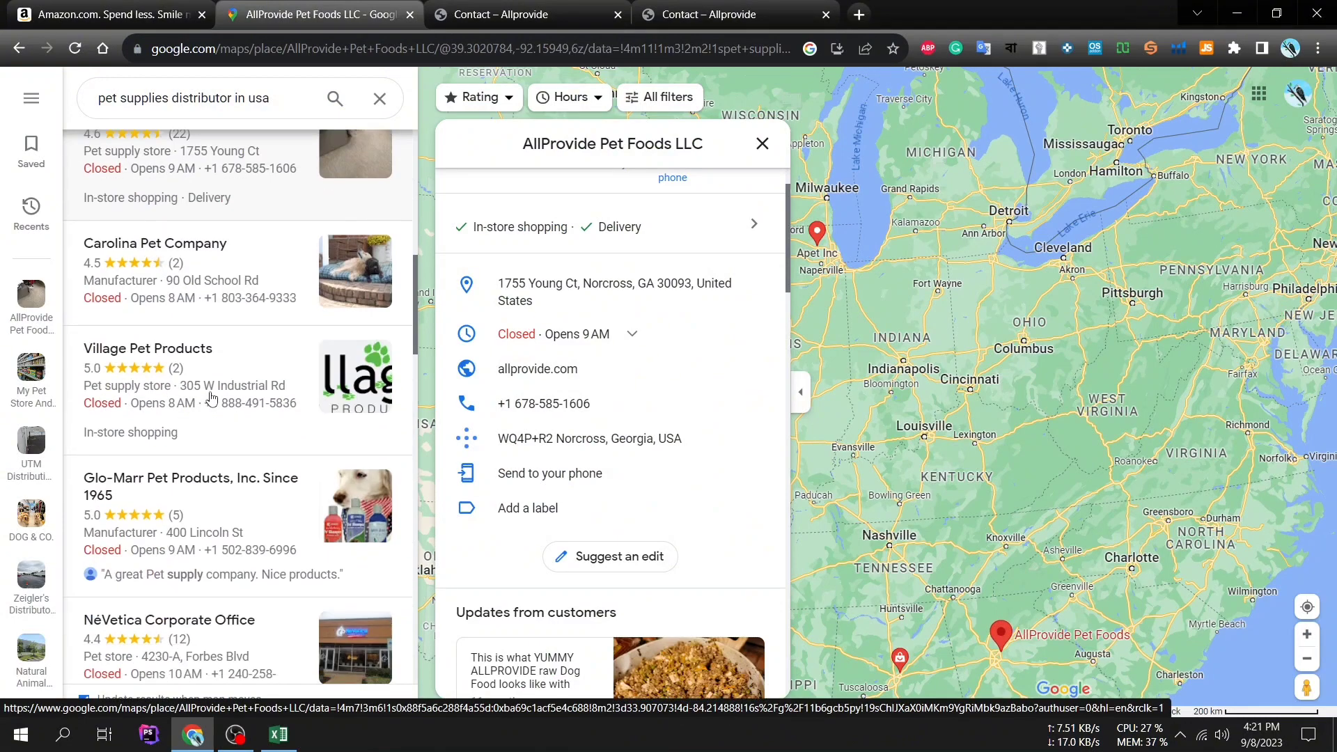
{"action": "left_click", "coordinate": [178, 360]}
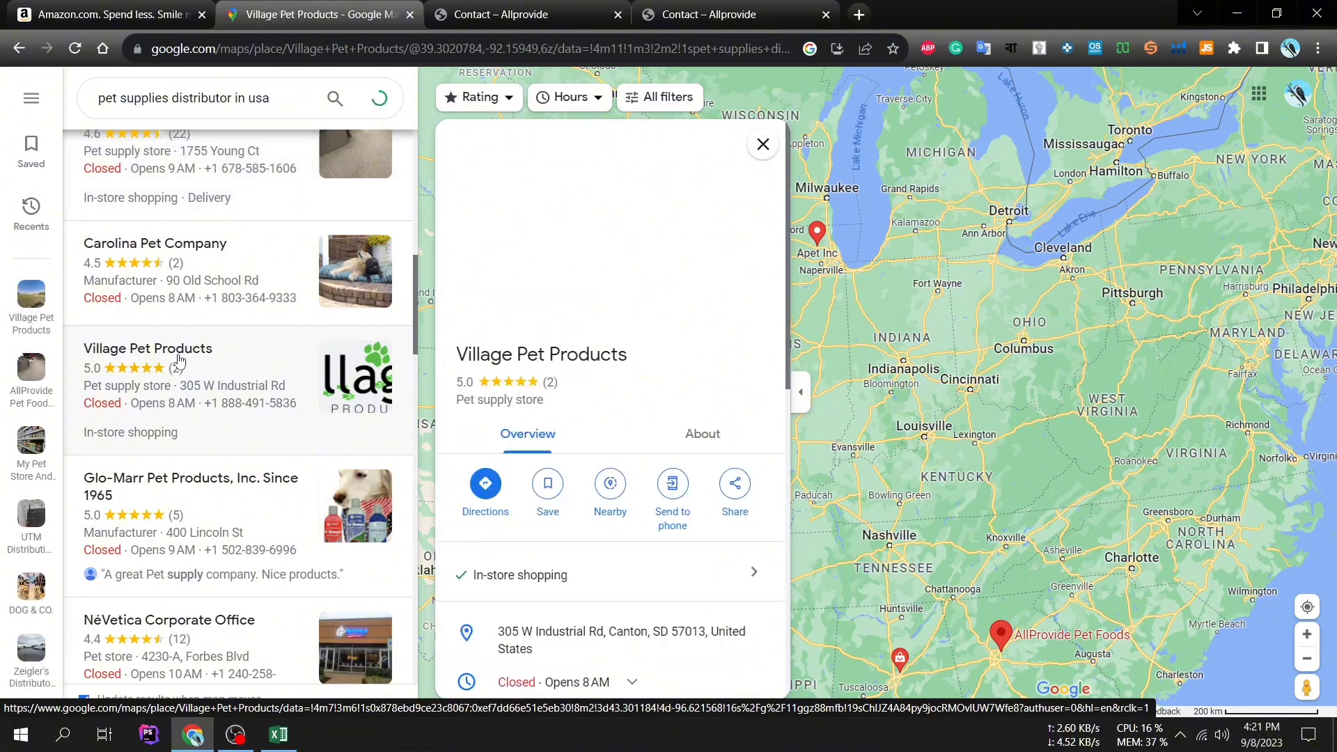
{"action": "scroll", "coordinate": [608, 415], "scroll_direction": "down", "scroll_amount": 3}
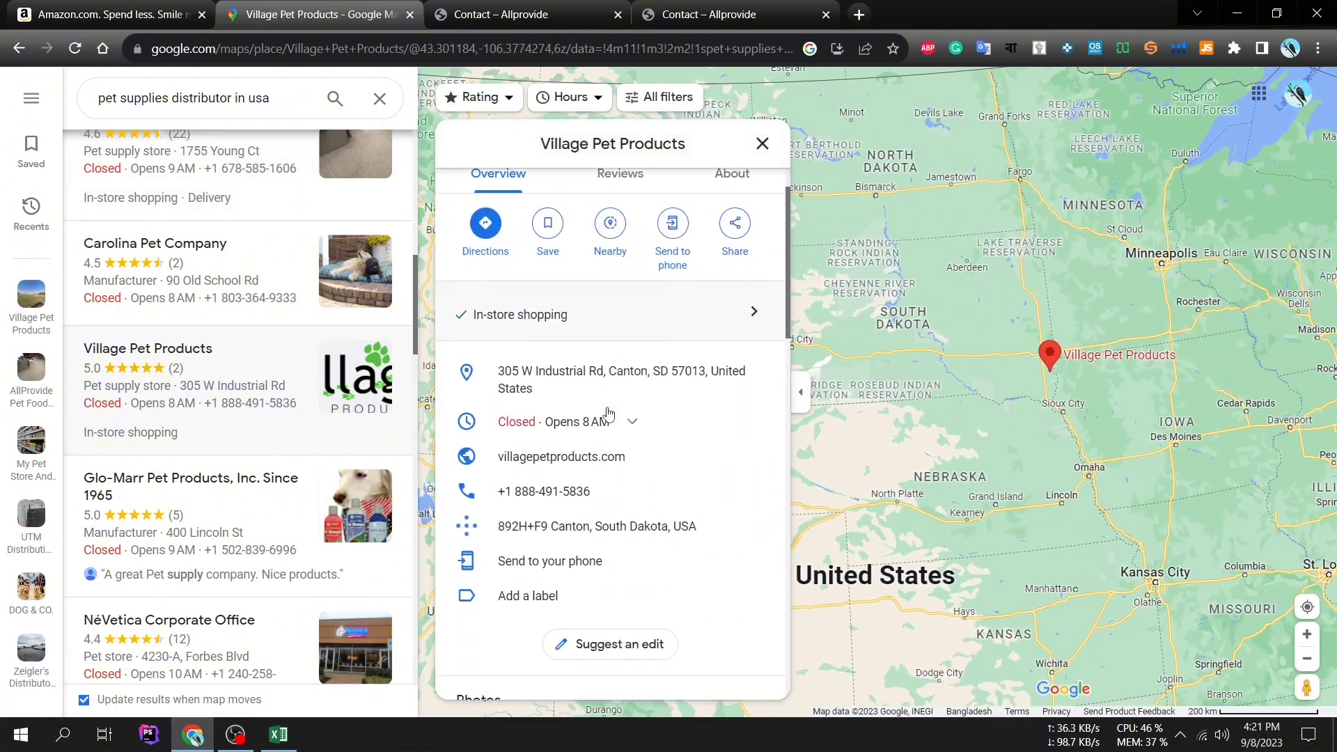
Step: Open villagepetproducts.com from the listing and look over its wholesale introduction and bestsellers
{"action": "left_click", "coordinate": [568, 369]}
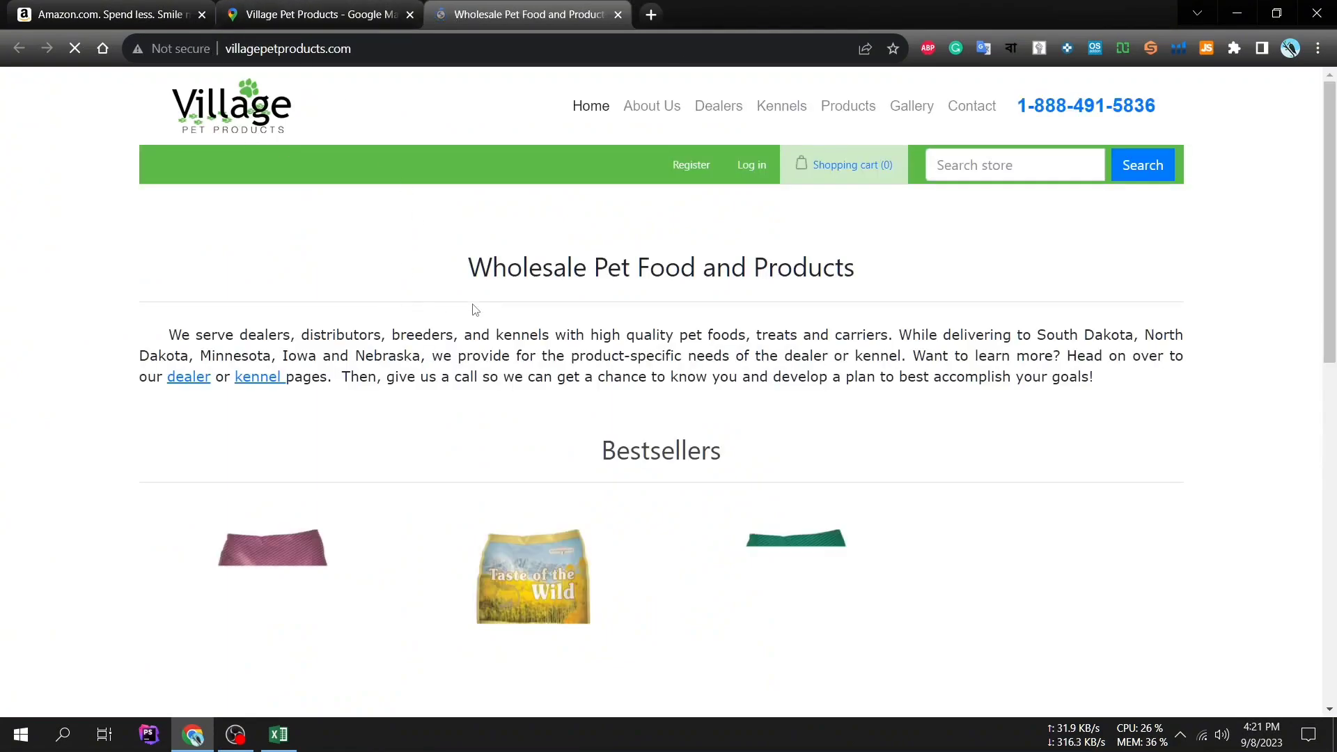
{"action": "scroll", "coordinate": [559, 381], "scroll_direction": "down", "scroll_amount": 1}
{"action": "scroll", "coordinate": [558, 380], "scroll_direction": "down", "scroll_amount": 4}
{"action": "scroll", "coordinate": [558, 381], "scroll_direction": "up", "scroll_amount": 5}
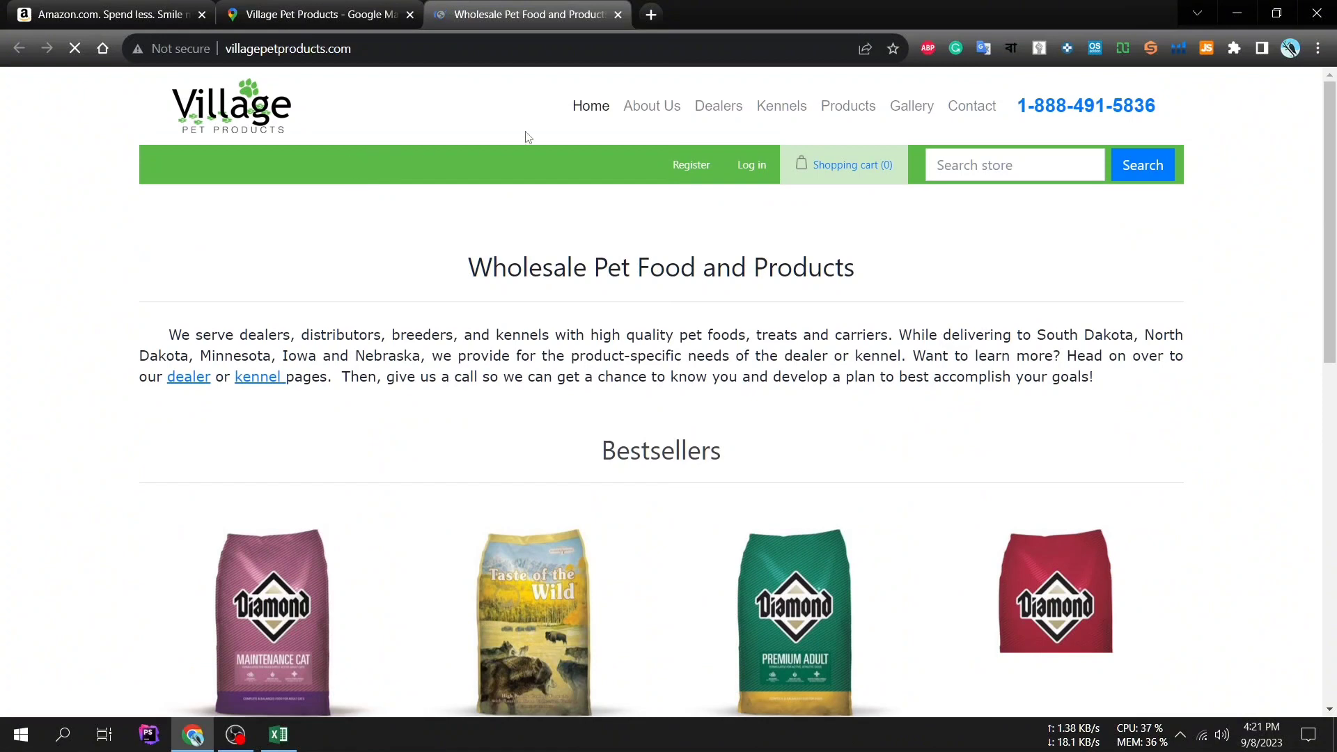
Step: Open the About Us and Contact pages of Village Pet Products and review the contact details, message form and footer
{"action": "left_click", "coordinate": [674, 107]}
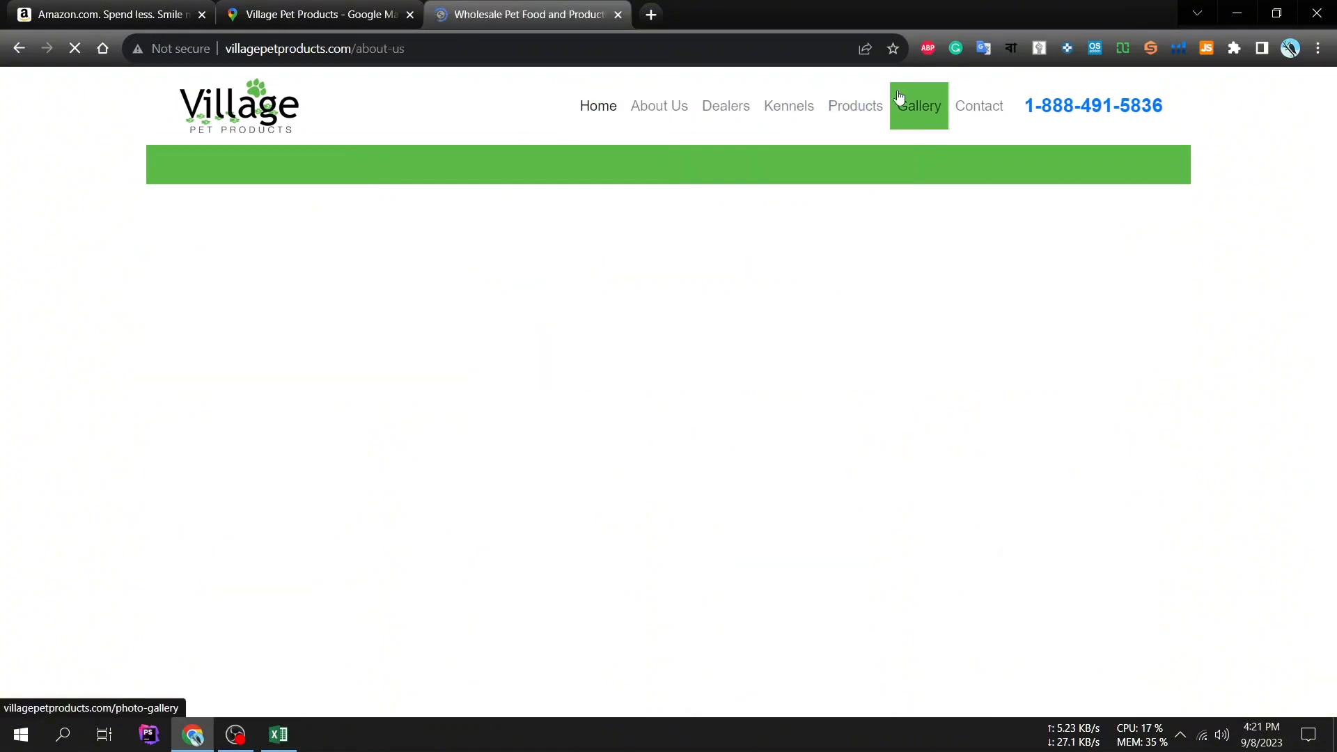
{"action": "left_click", "coordinate": [944, 106]}
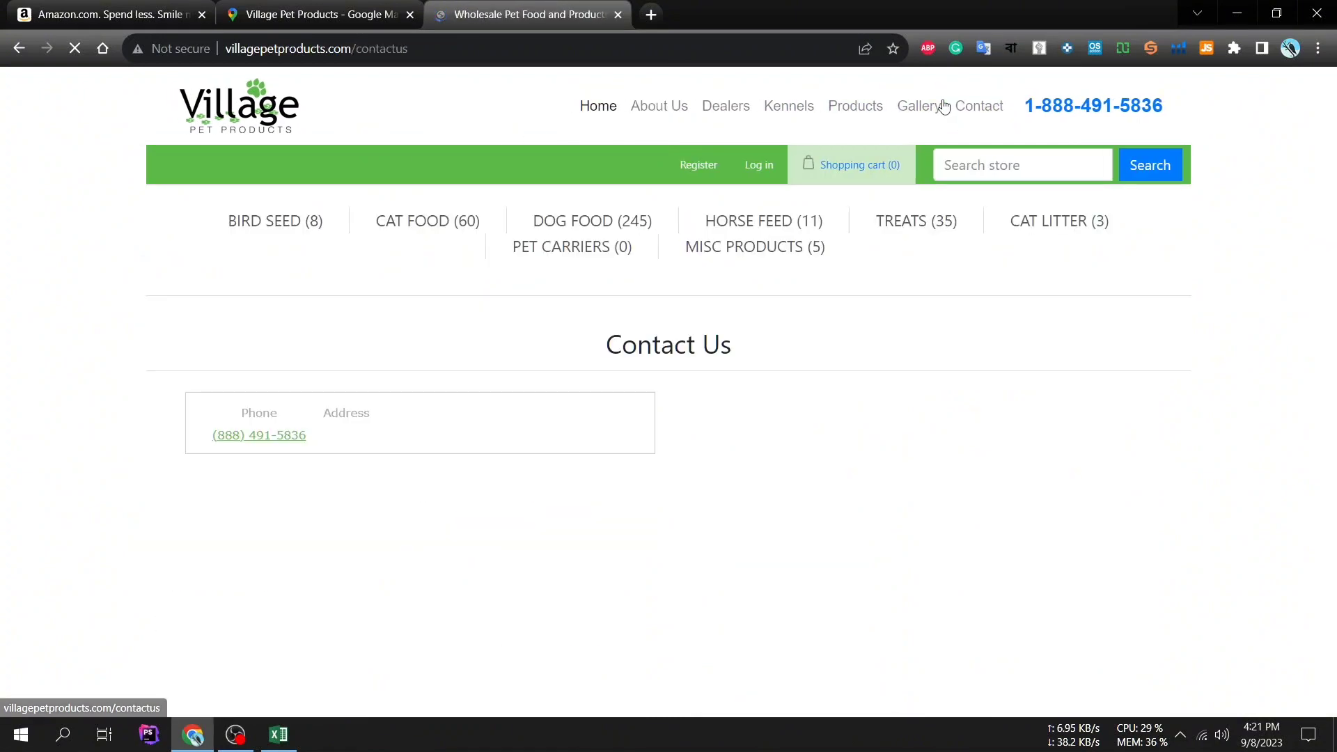
{"action": "scroll", "coordinate": [689, 335], "scroll_direction": "down", "scroll_amount": 3}
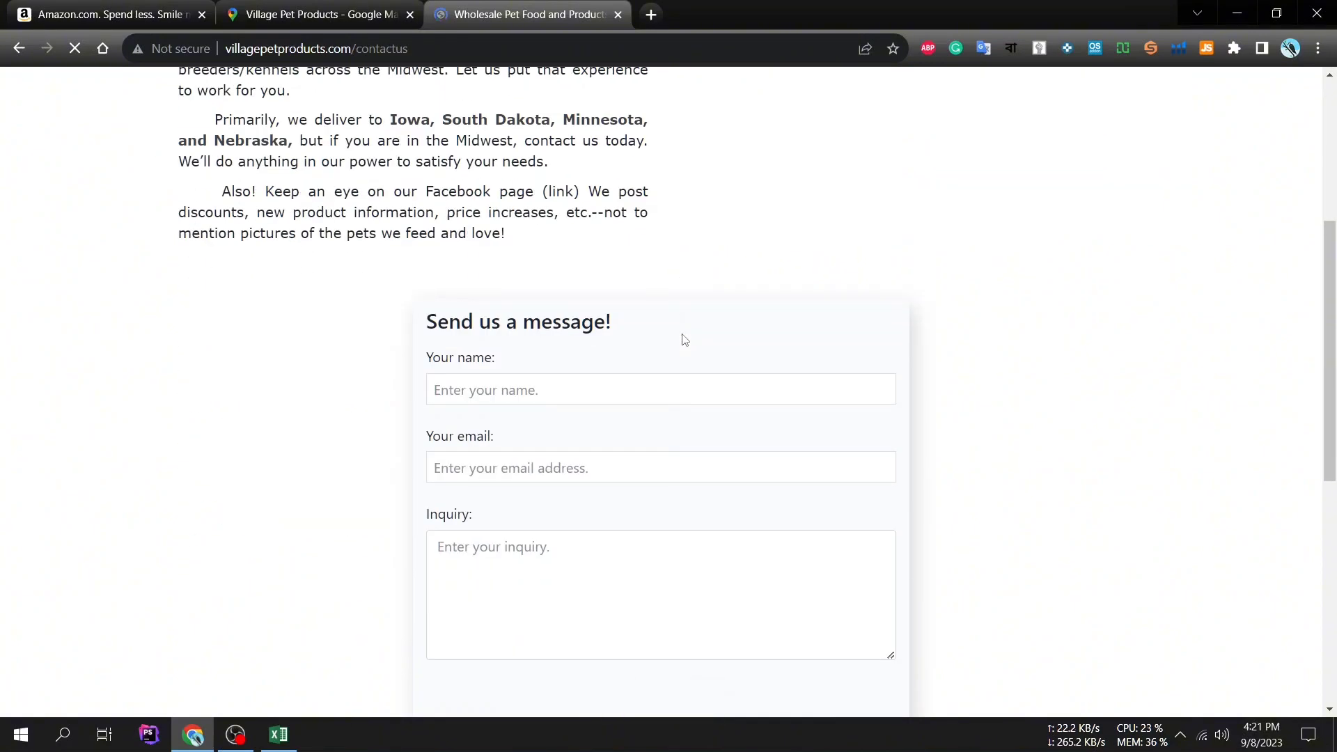
{"action": "scroll", "coordinate": [680, 338], "scroll_direction": "down", "scroll_amount": 8}
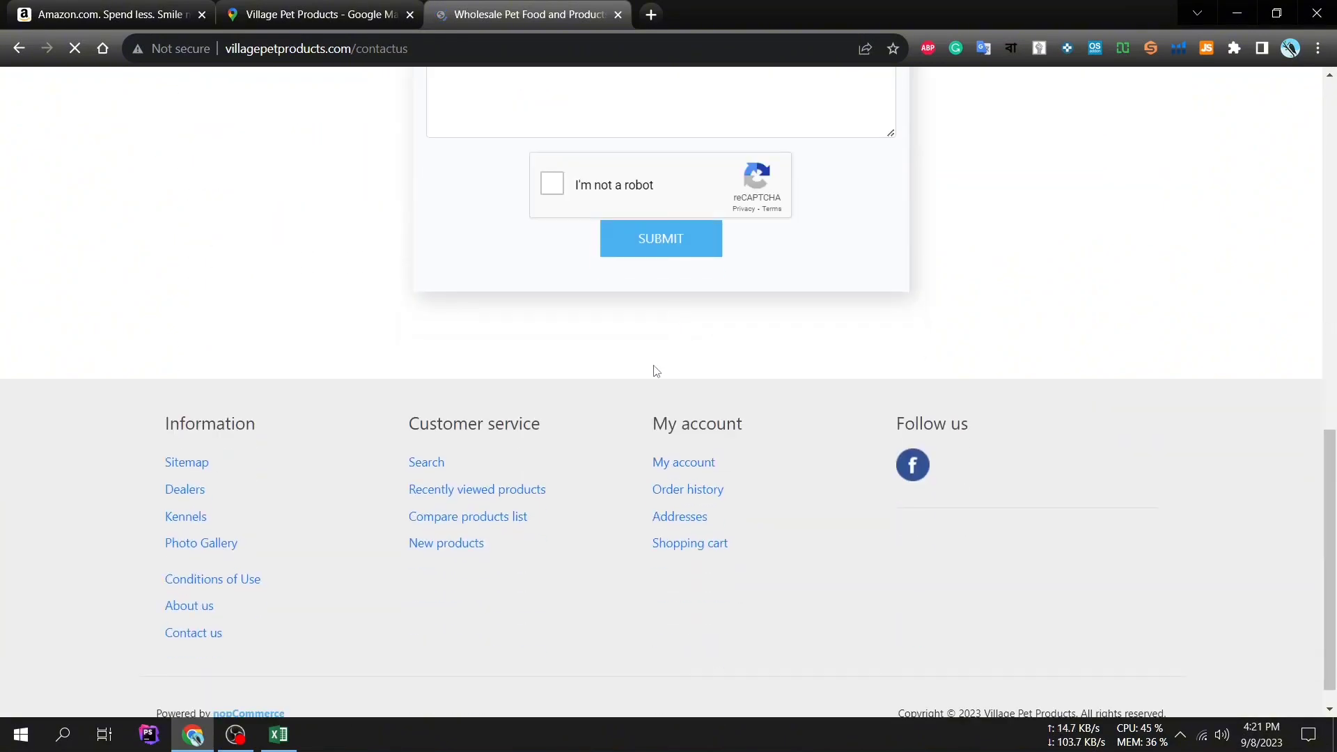
{"action": "scroll", "coordinate": [655, 370], "scroll_direction": "up", "scroll_amount": 12}
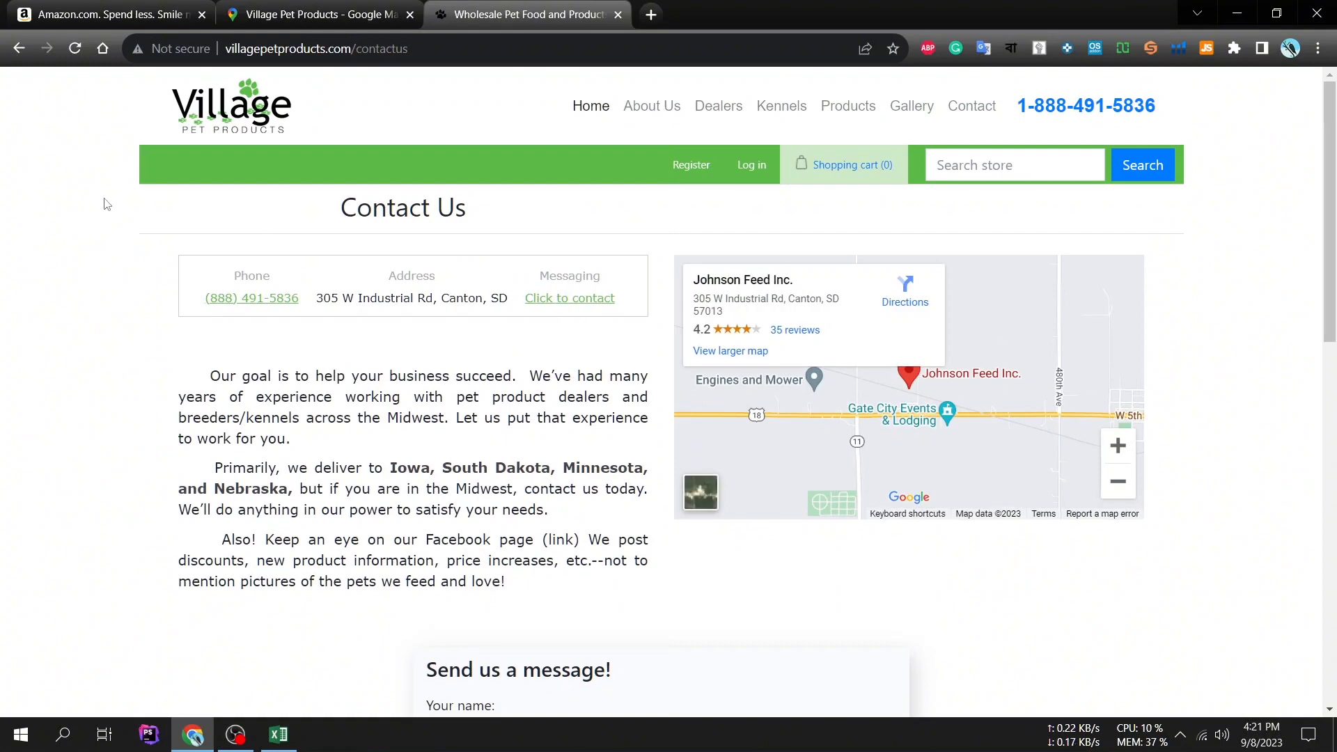
Step: Return to the Google Maps results, open the Clipper Distributing Company, LLC listing and load its clipperdist.com website
{"action": "left_click", "coordinate": [318, 14]}
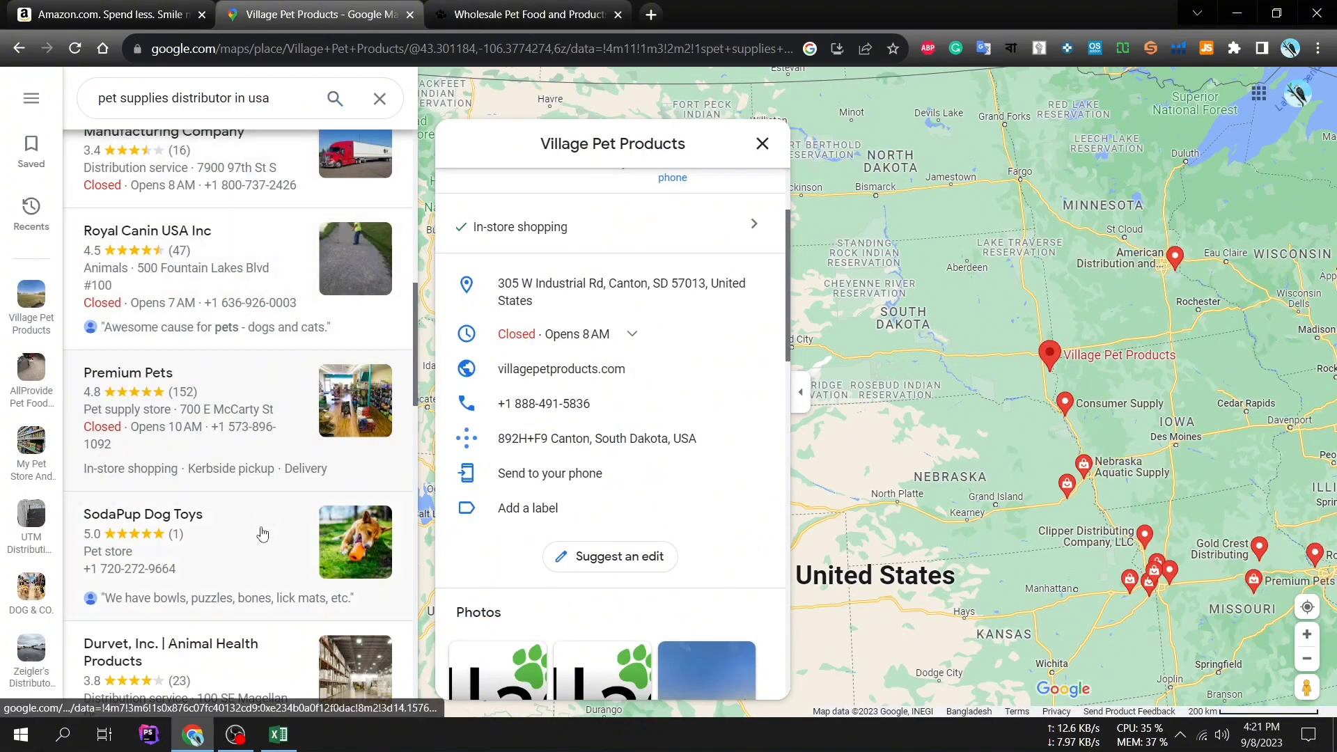
{"action": "scroll", "coordinate": [327, 206], "scroll_direction": "up", "scroll_amount": 5}
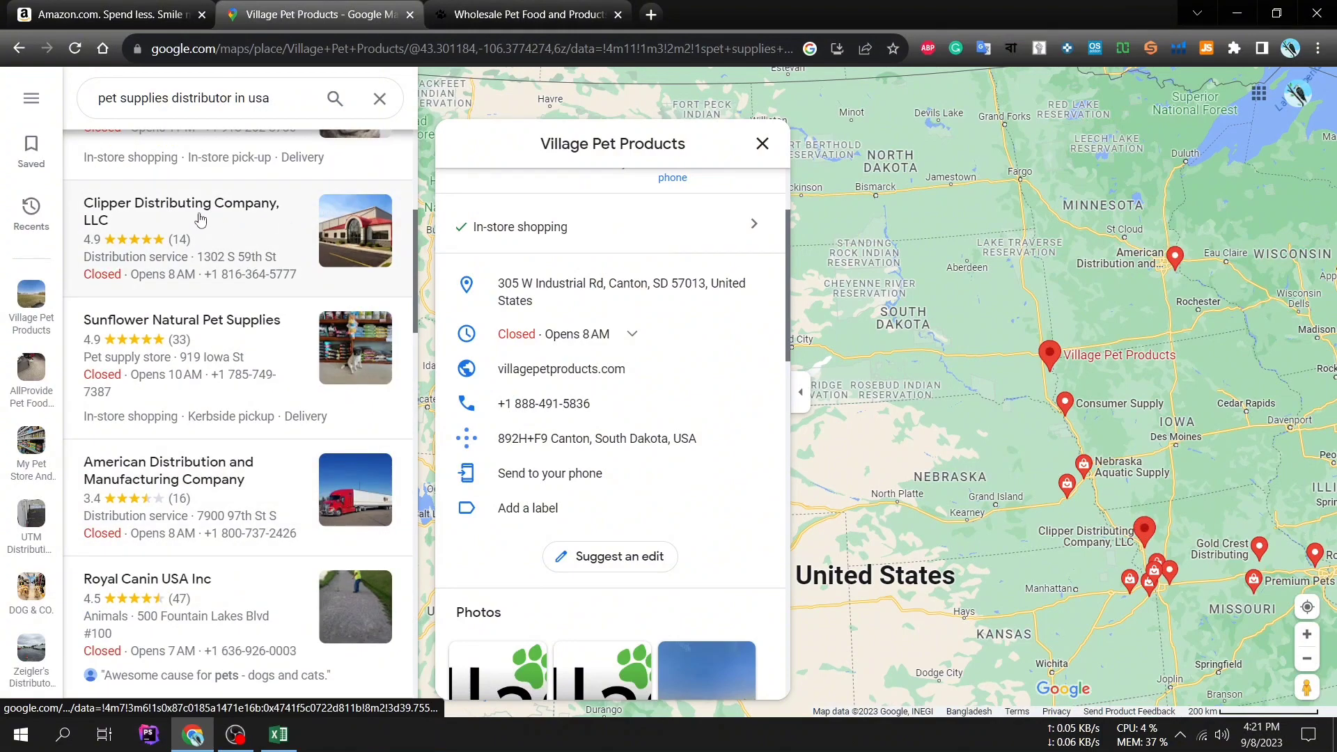
{"action": "left_click", "coordinate": [200, 219]}
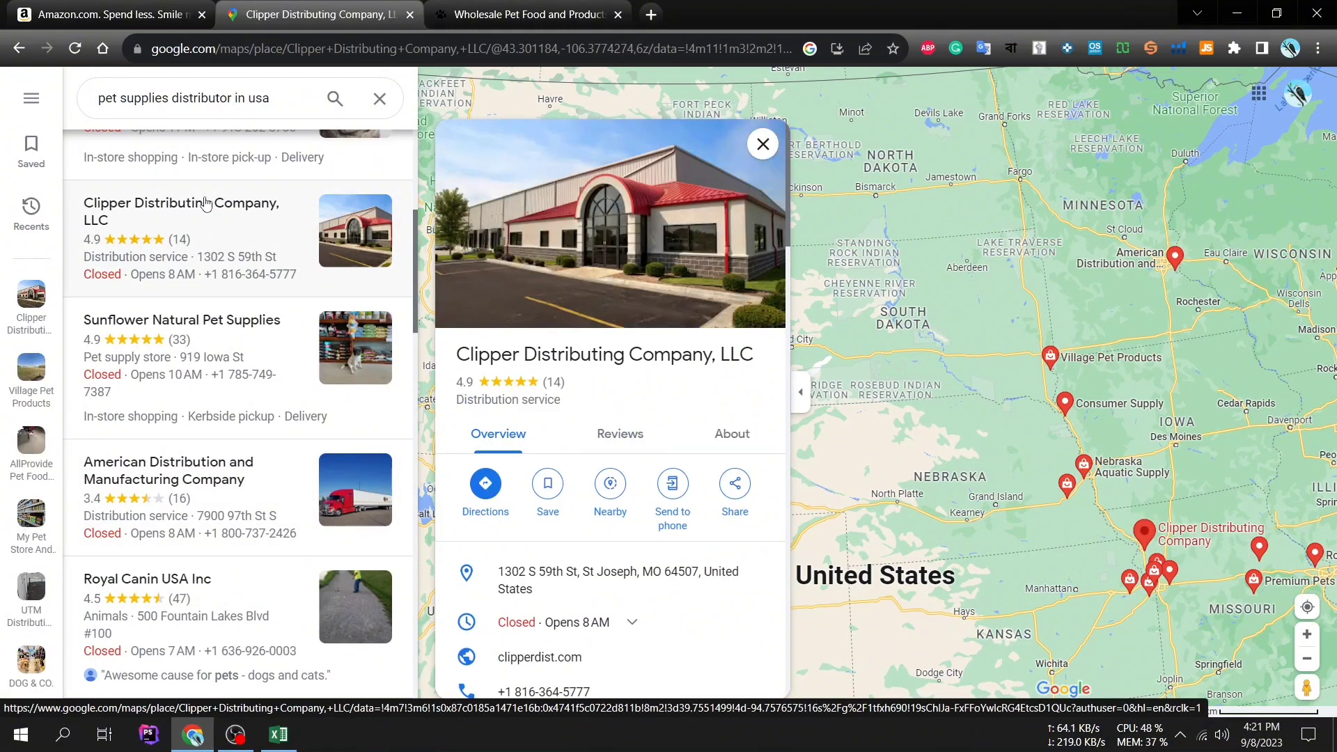
{"action": "scroll", "coordinate": [543, 306], "scroll_direction": "down", "scroll_amount": 5}
{"action": "left_click", "coordinate": [545, 308]}
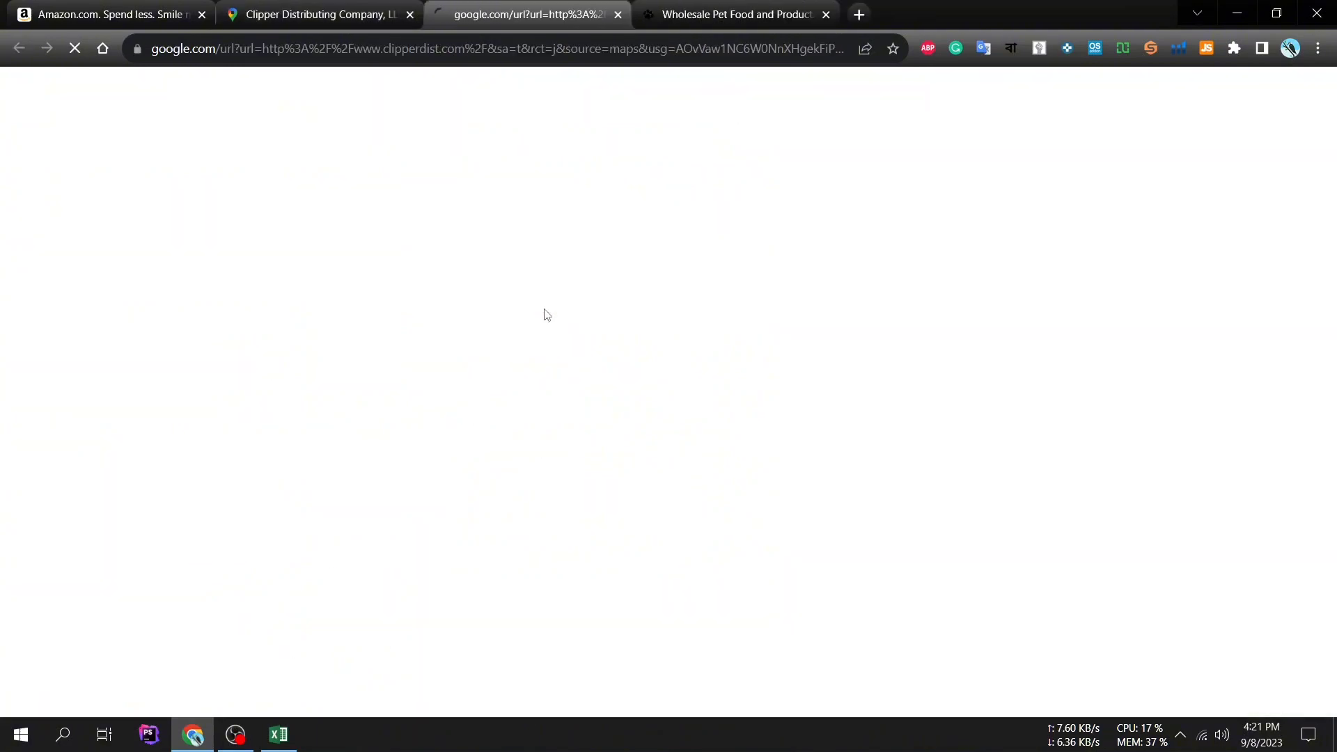
Step: Return to the Google Maps results, open the Raw Dog Food and Company listing and load its rawdogfoodandco.com website
{"action": "left_click", "coordinate": [312, 13]}
{"action": "scroll", "coordinate": [296, 178], "scroll_direction": "up", "scroll_amount": 5}
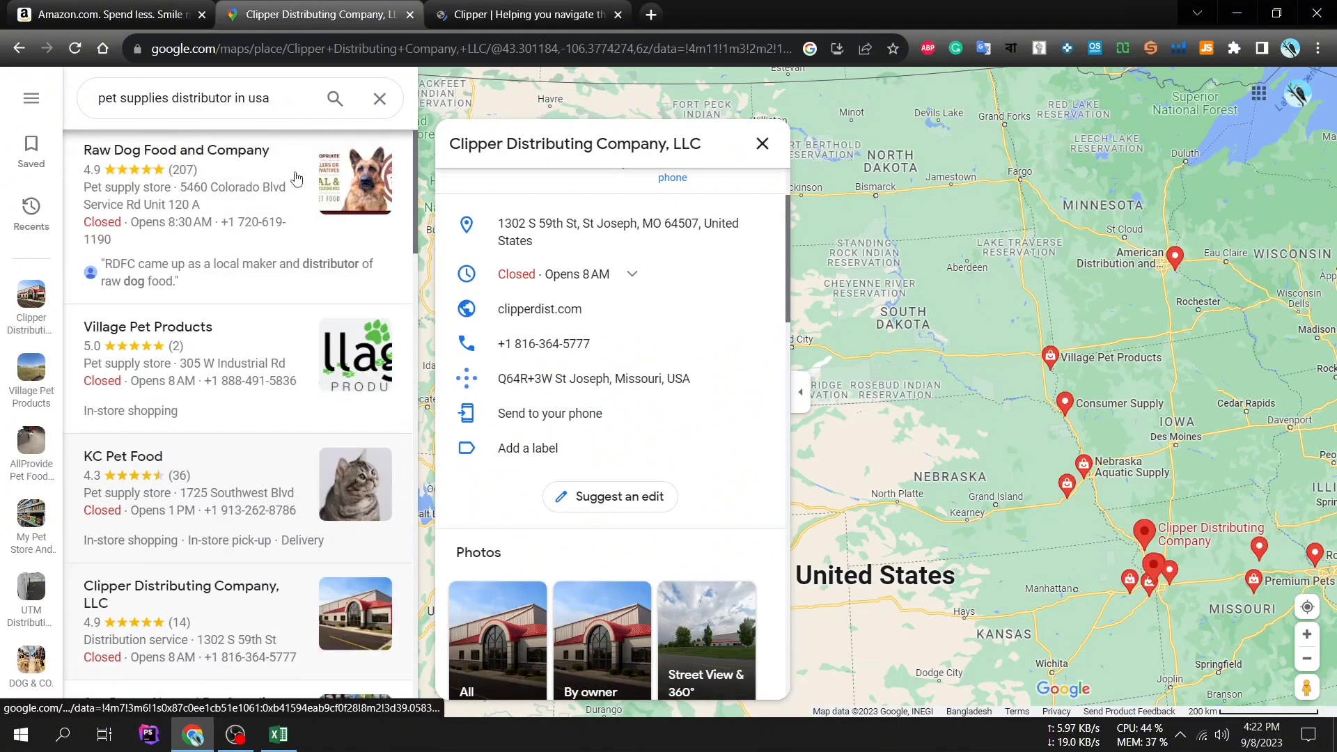
{"action": "left_click", "coordinate": [180, 152]}
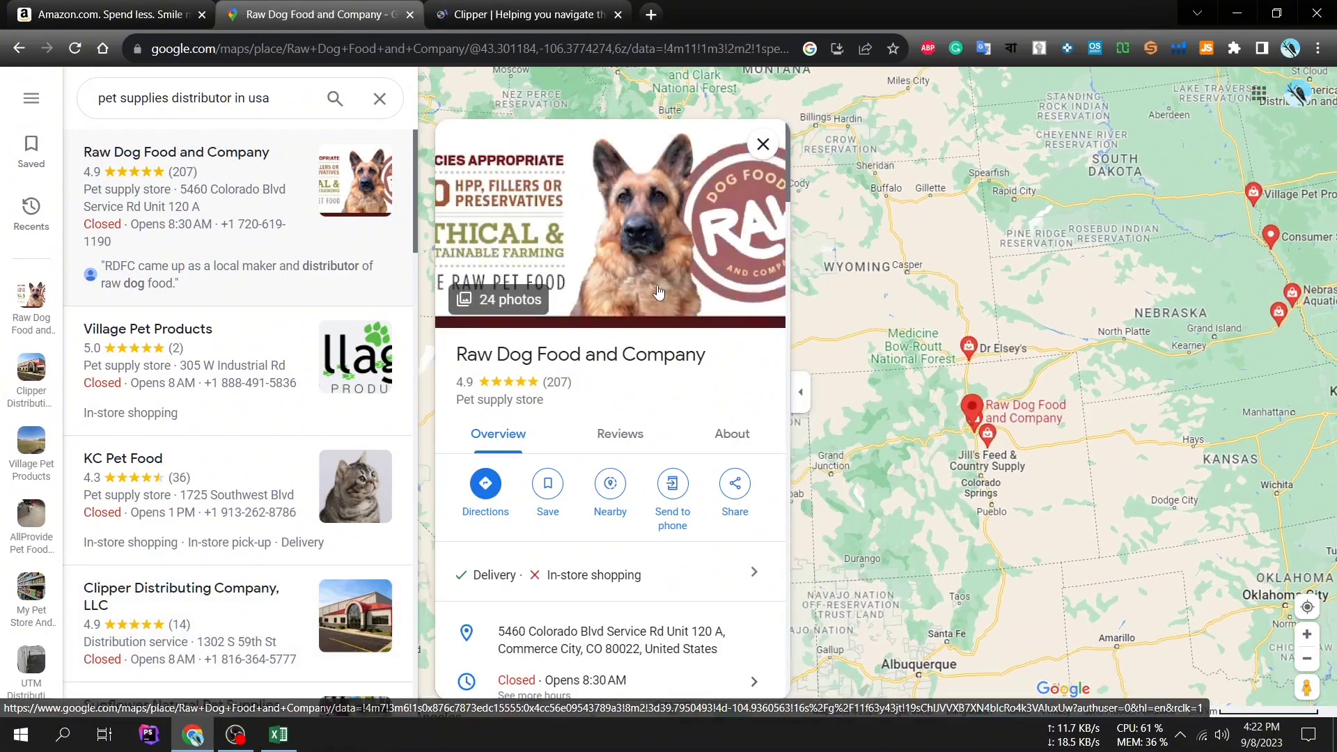
{"action": "scroll", "coordinate": [654, 289], "scroll_direction": "down", "scroll_amount": 5}
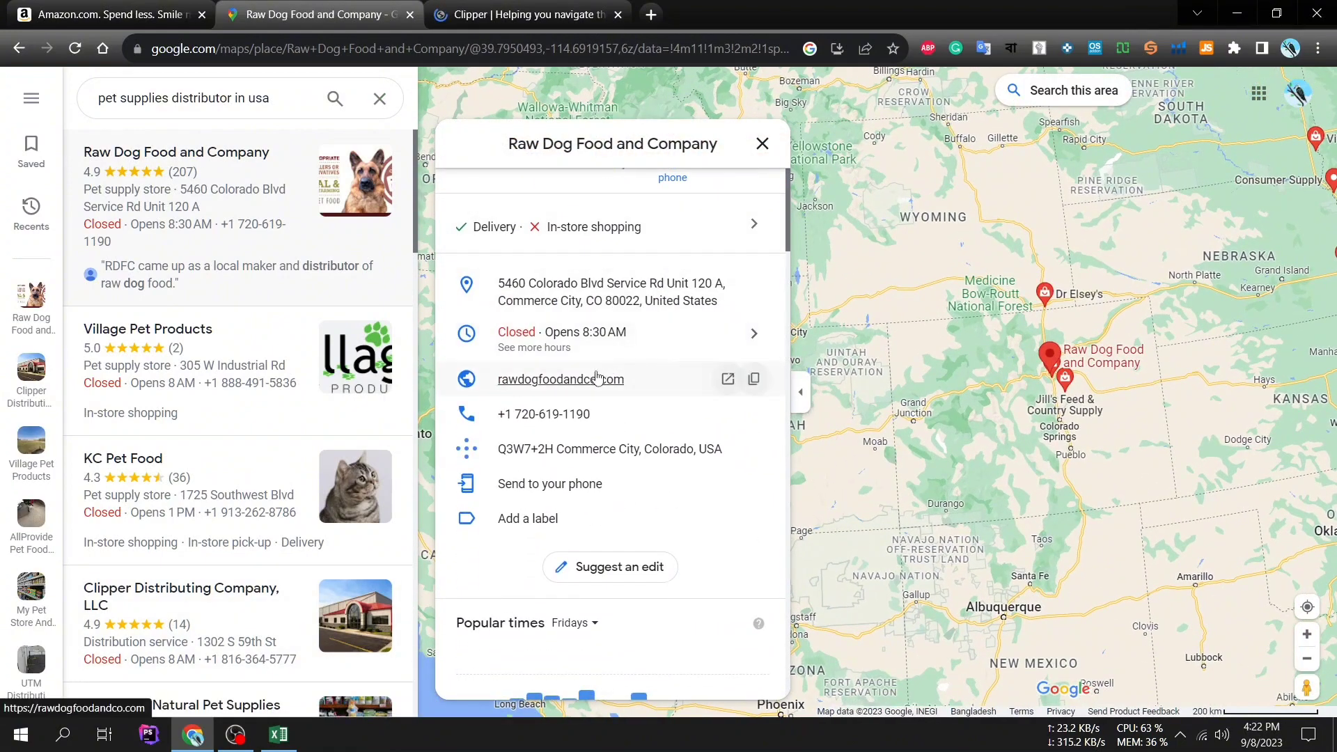
{"action": "left_click", "coordinate": [603, 380]}
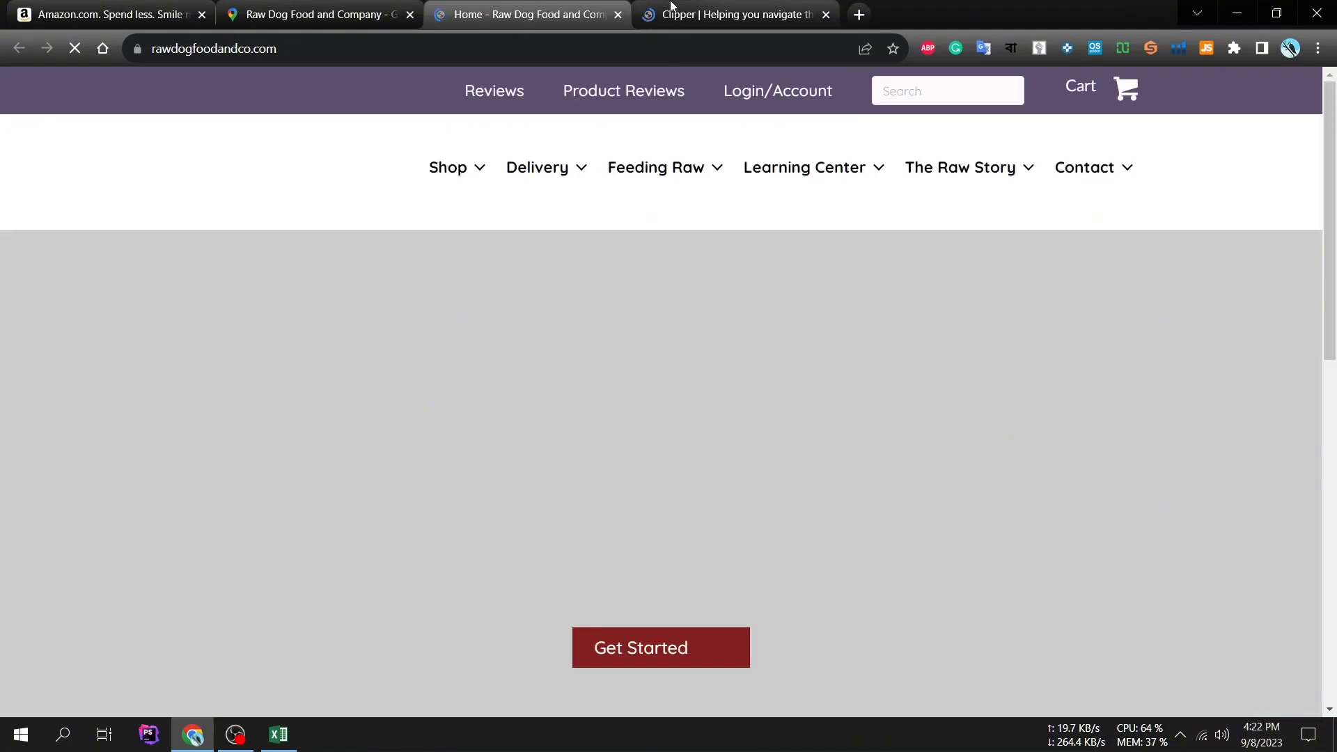
Step: Switch to the Clipper website and open its Contact page
{"action": "left_click", "coordinate": [727, 14]}
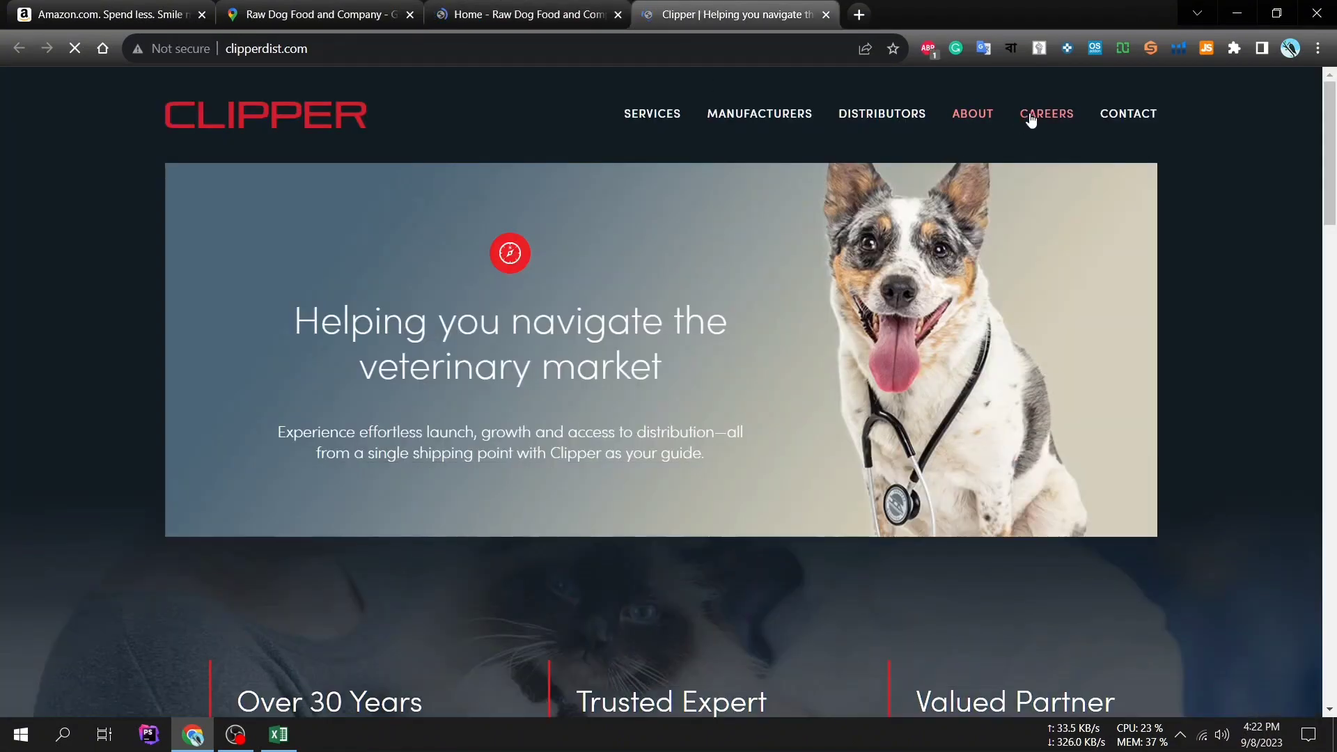
{"action": "left_click", "coordinate": [1138, 115]}
{"action": "right_click", "coordinate": [1136, 110]}
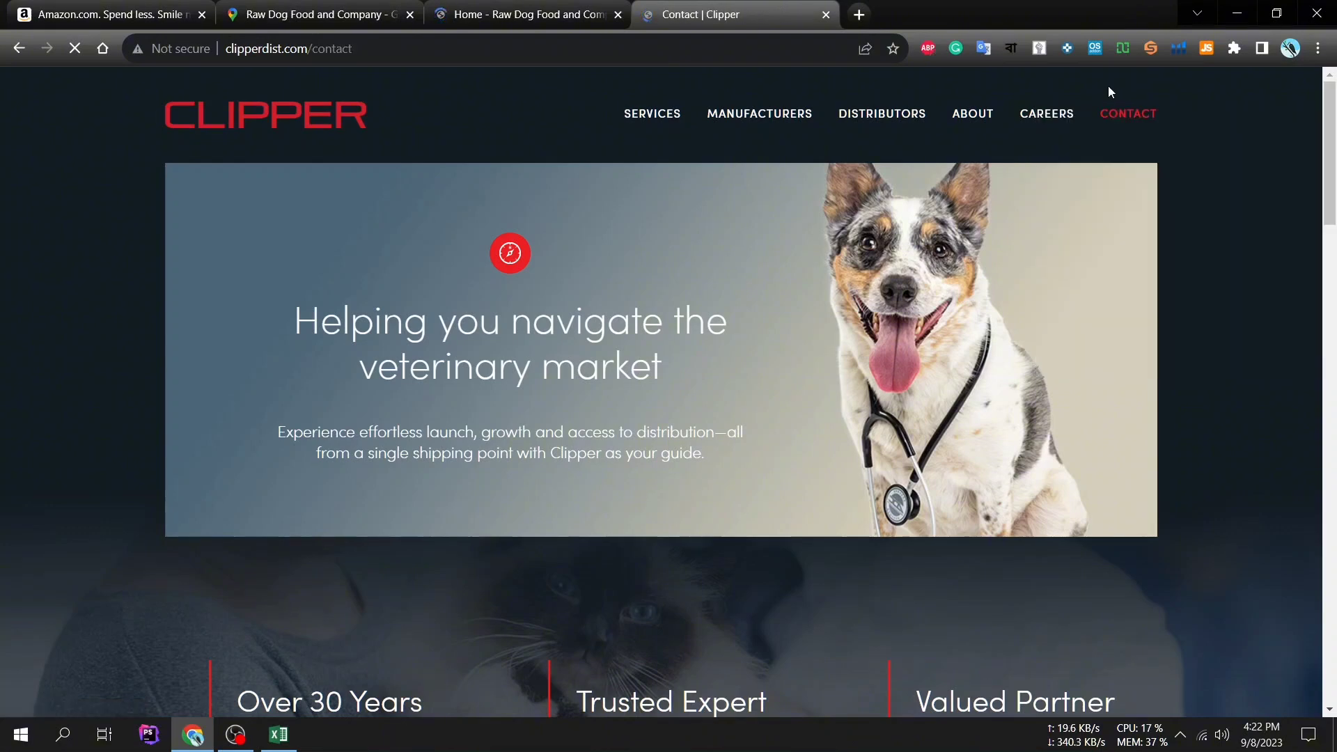
Step: Copy the first customer service phone number from Clipper's Contact page into cell B2 of the Excel sheet, under Phone
{"action": "scroll", "coordinate": [607, 287], "scroll_direction": "down", "scroll_amount": 2}
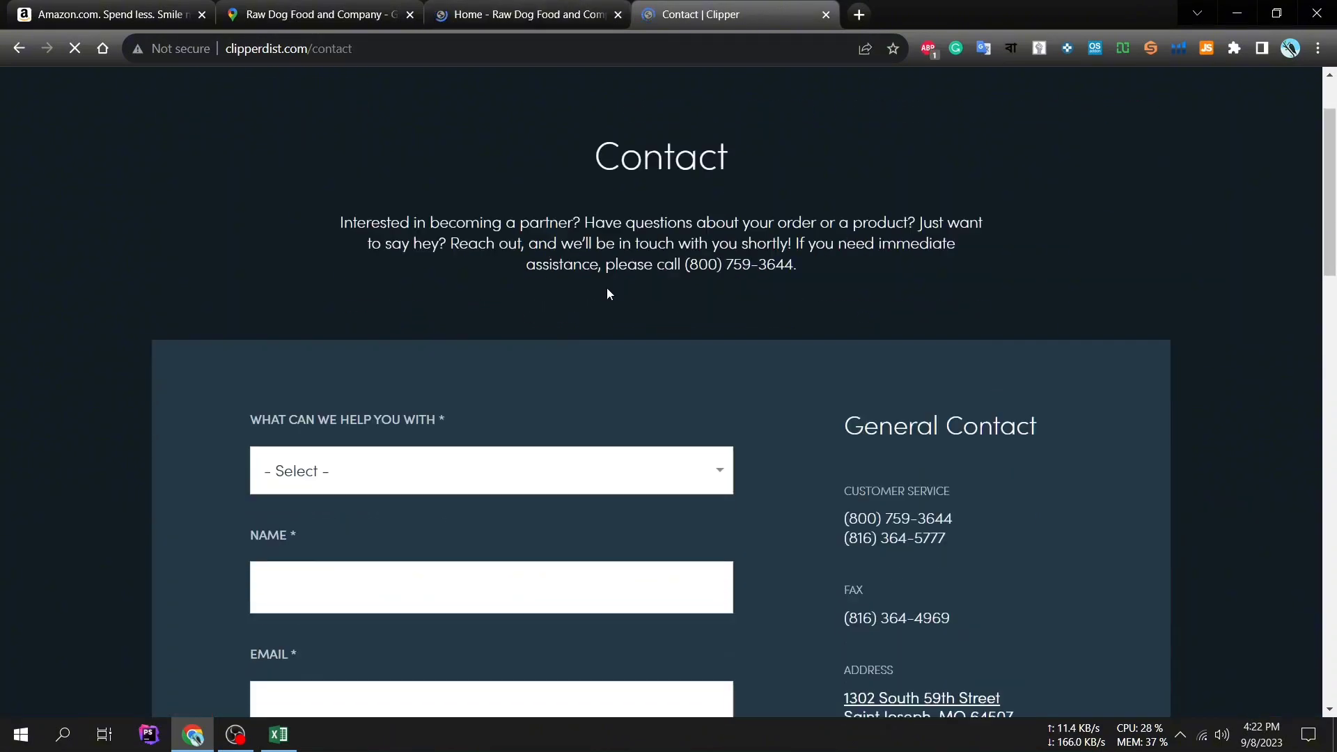
{"action": "scroll", "coordinate": [607, 293], "scroll_direction": "down", "scroll_amount": 3}
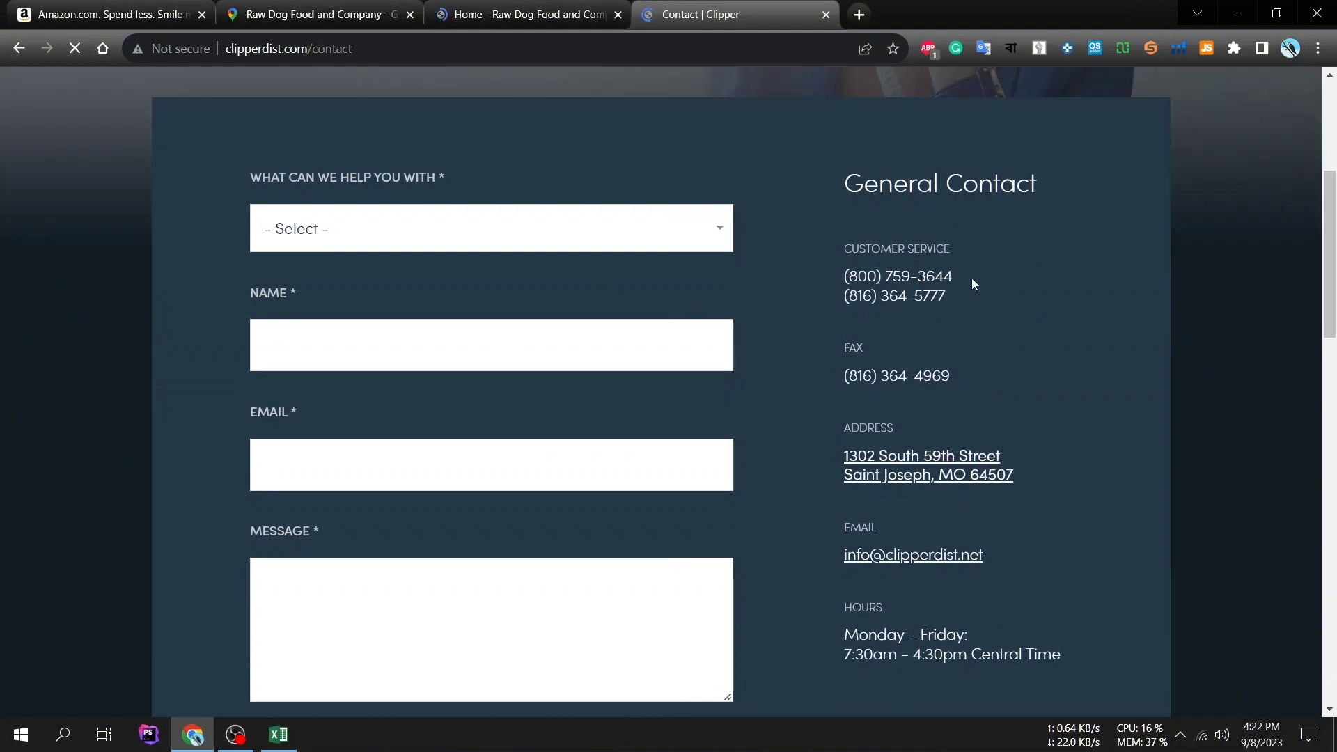
{"action": "left_click_drag", "start_coordinate": [973, 283], "coordinate": [847, 279]}
{"action": "right_click", "coordinate": [847, 282]}
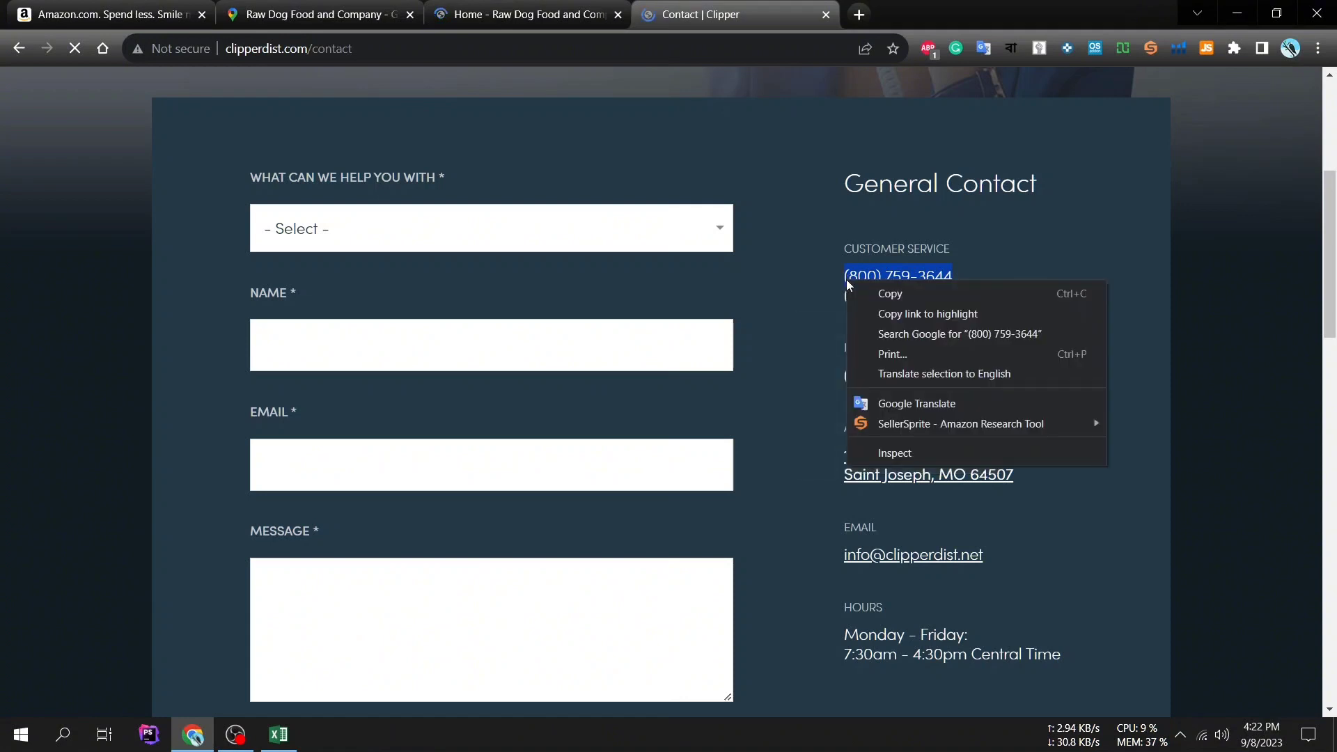
{"action": "left_click", "coordinate": [878, 295]}
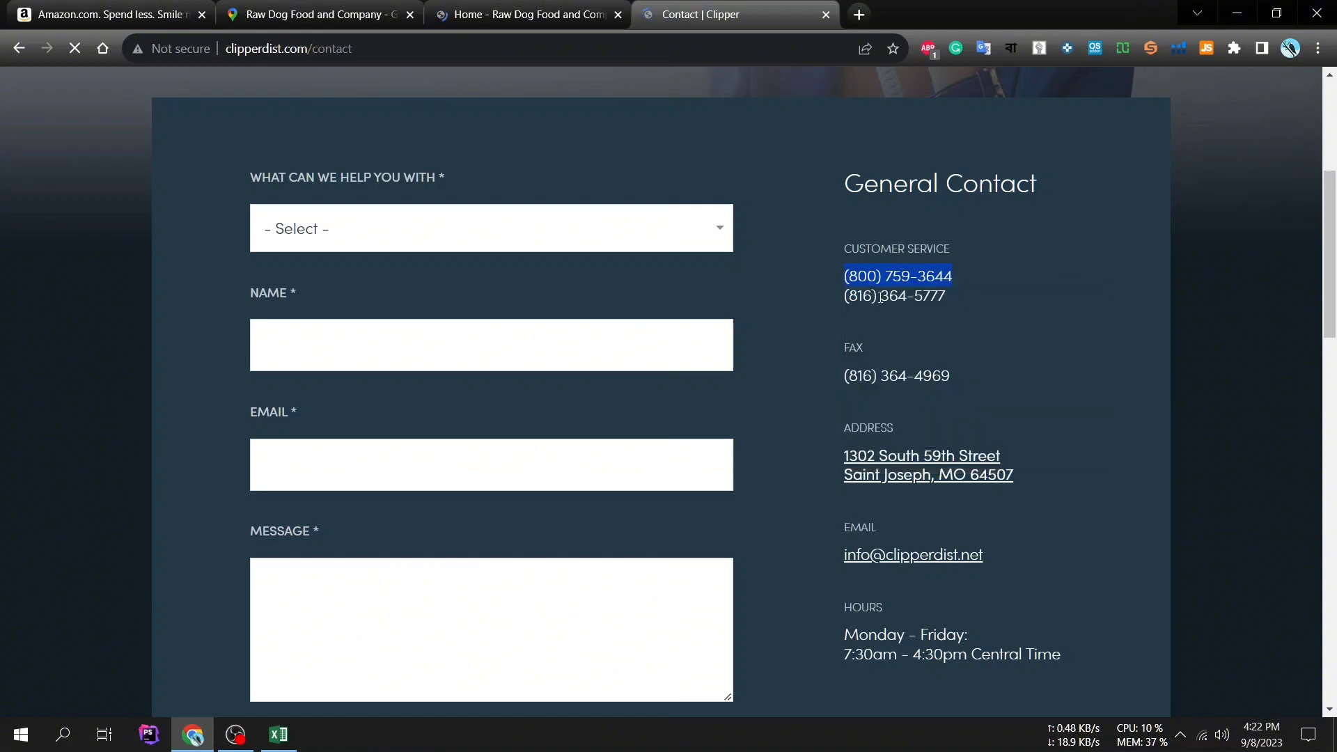
{"action": "left_click", "coordinate": [279, 734]}
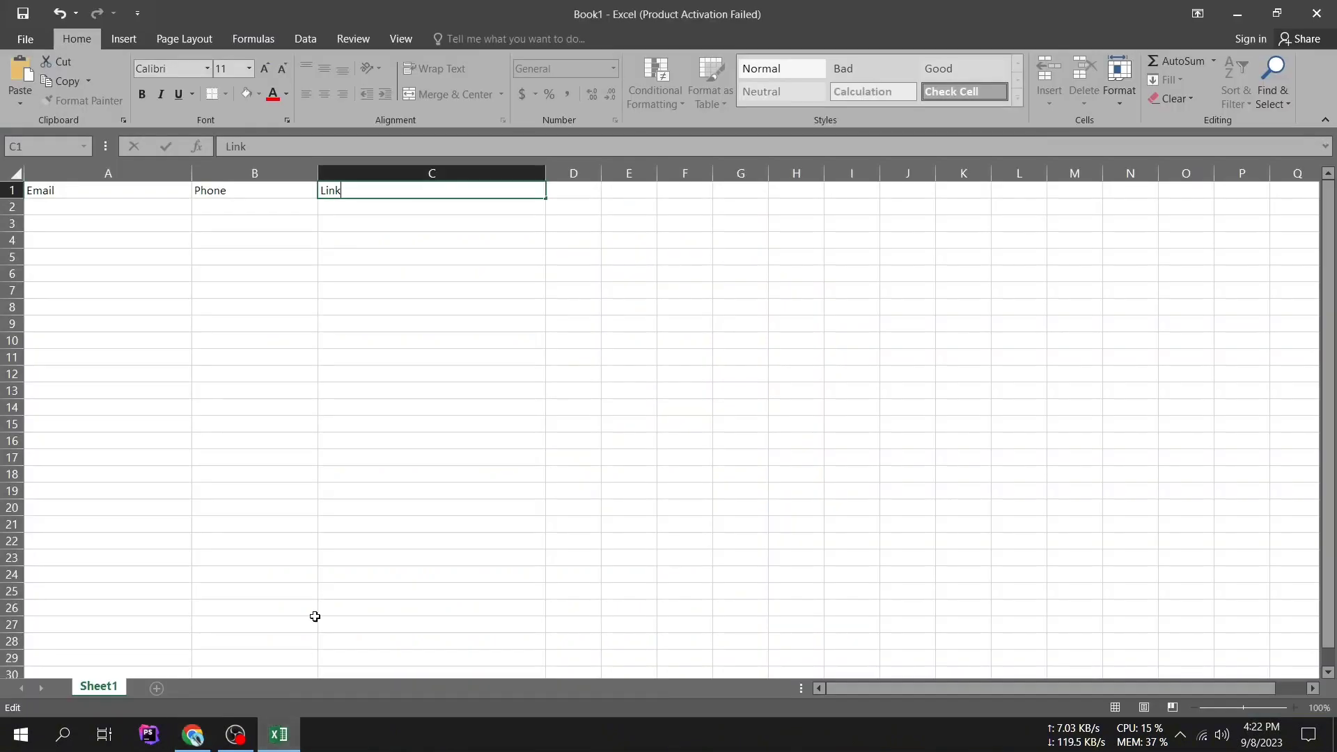
{"action": "left_click", "coordinate": [263, 209]}
{"action": "right_click", "coordinate": [263, 209]}
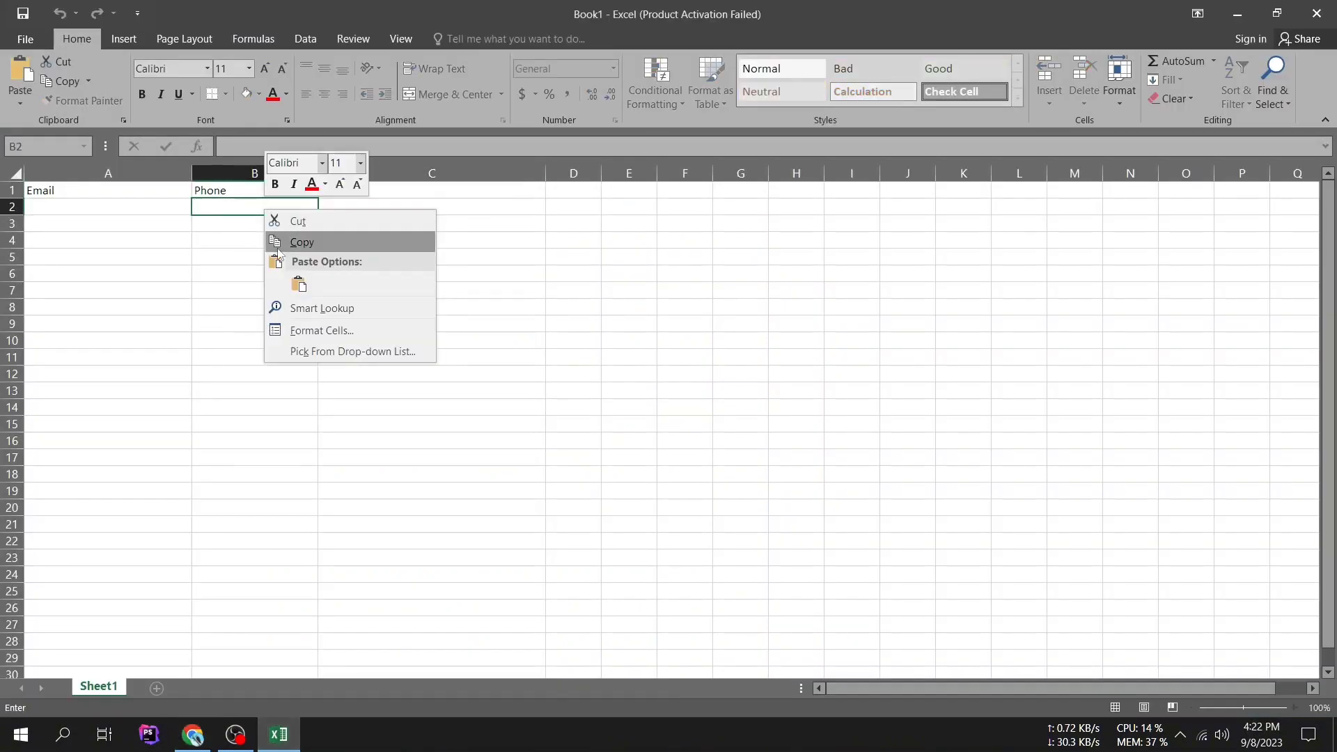
{"action": "left_click", "coordinate": [295, 283]}
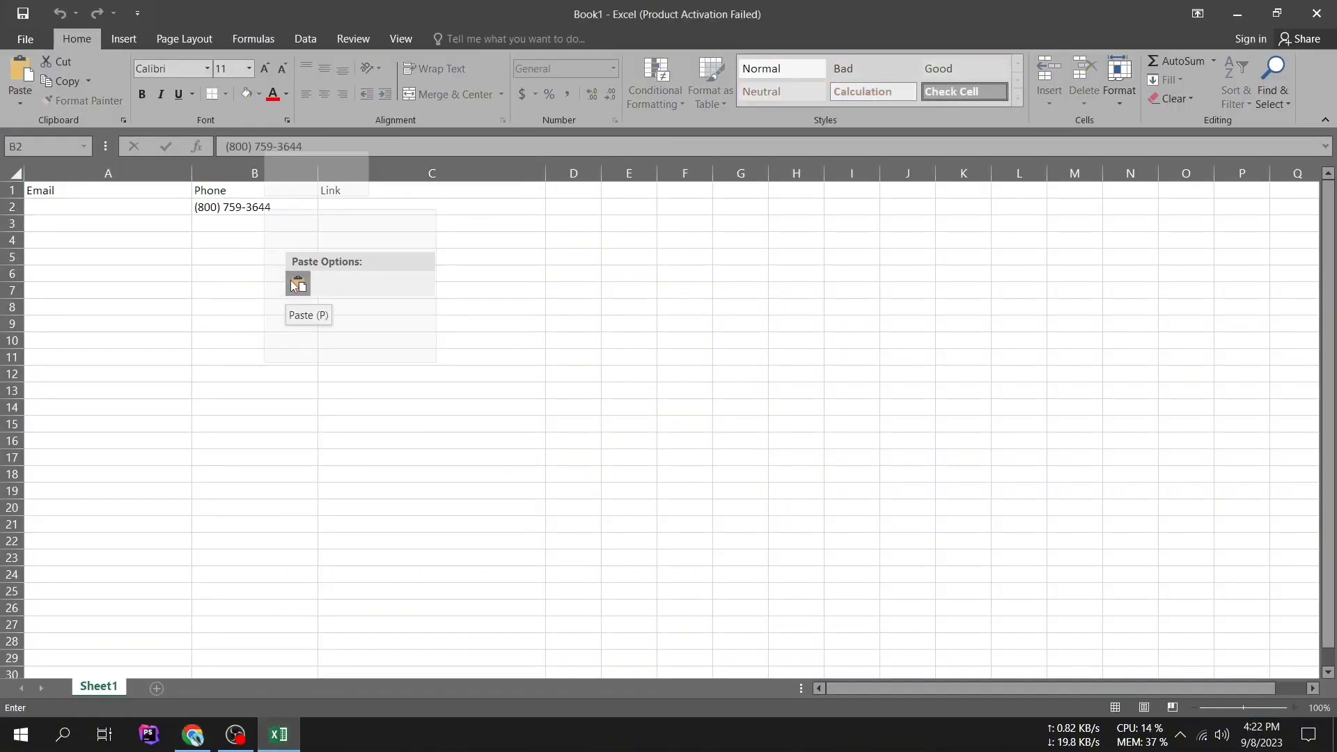
Step: Copy the second customer service phone number from Clipper's Contact page in the browser into cell B3 of the Excel sheet
{"action": "left_click", "coordinate": [192, 734]}
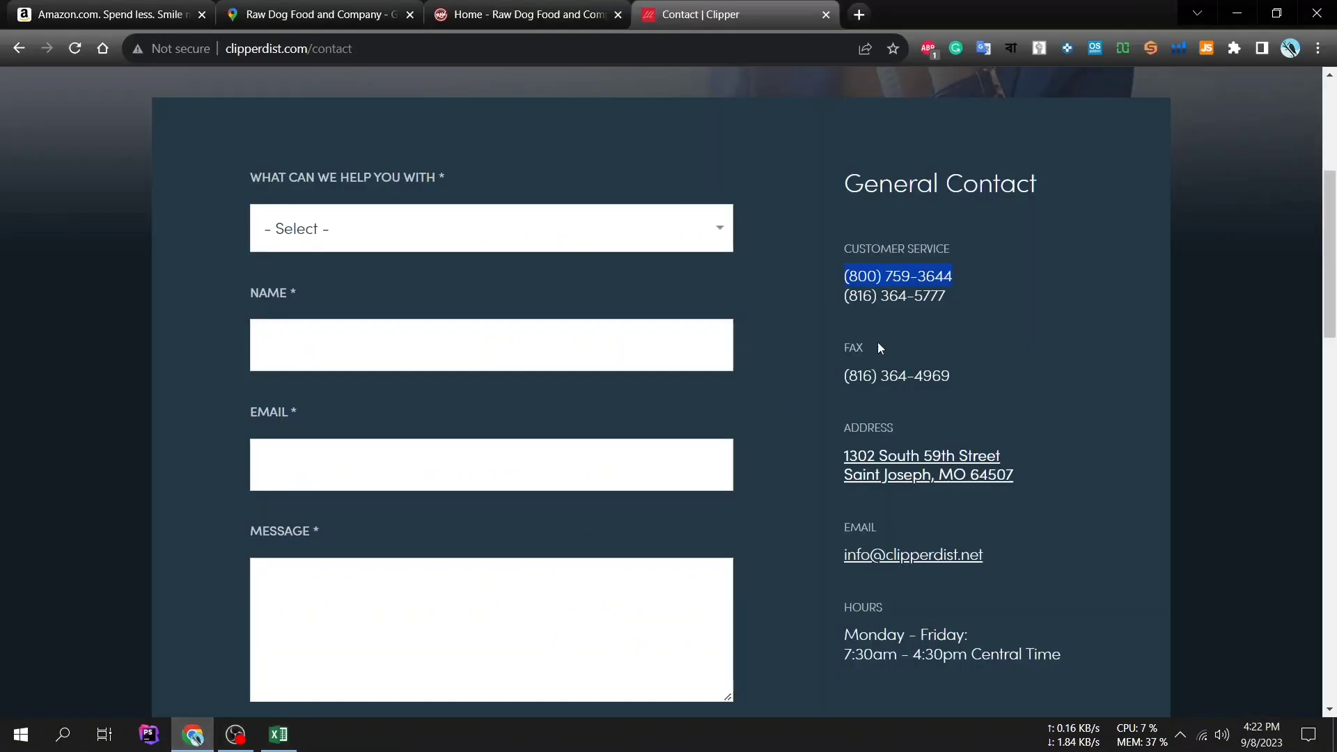
{"action": "left_click_drag", "start_coordinate": [956, 300], "coordinate": [841, 305]}
{"action": "right_click", "coordinate": [850, 302]}
{"action": "left_click", "coordinate": [858, 308]}
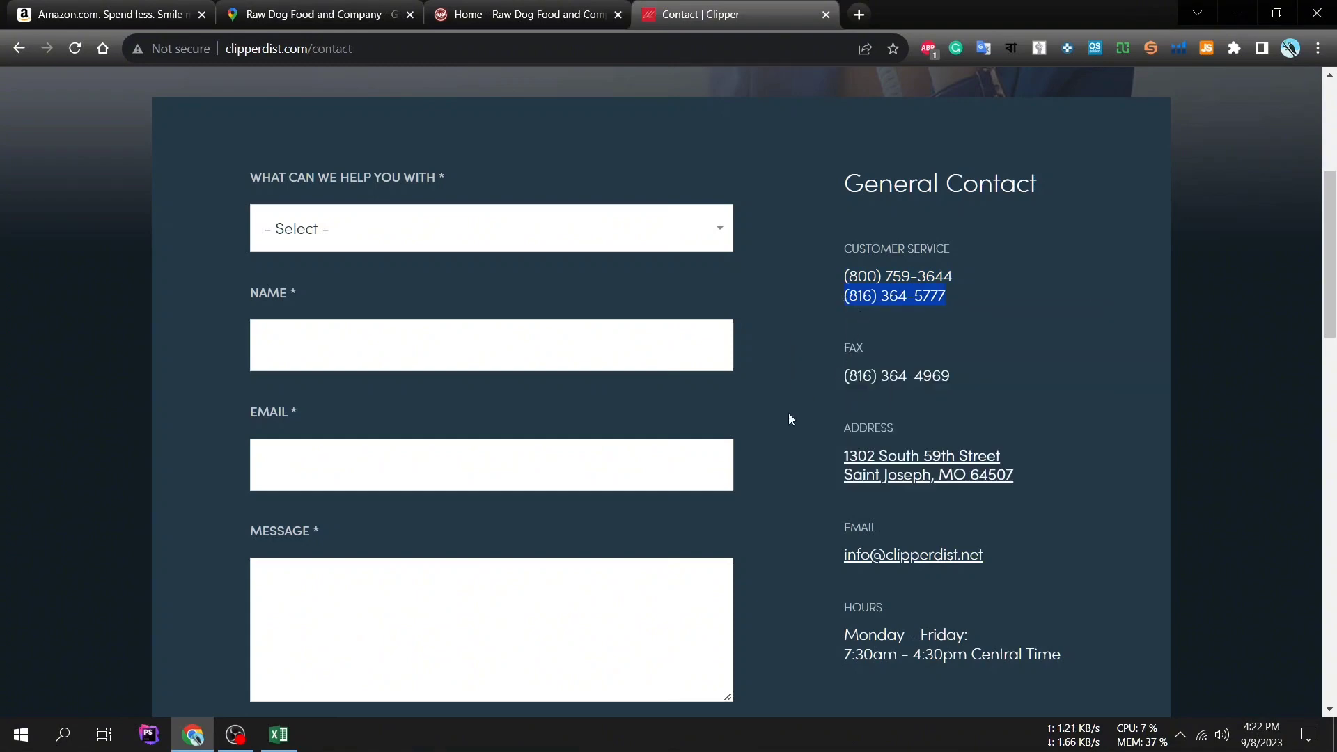
{"action": "left_click", "coordinate": [280, 734]}
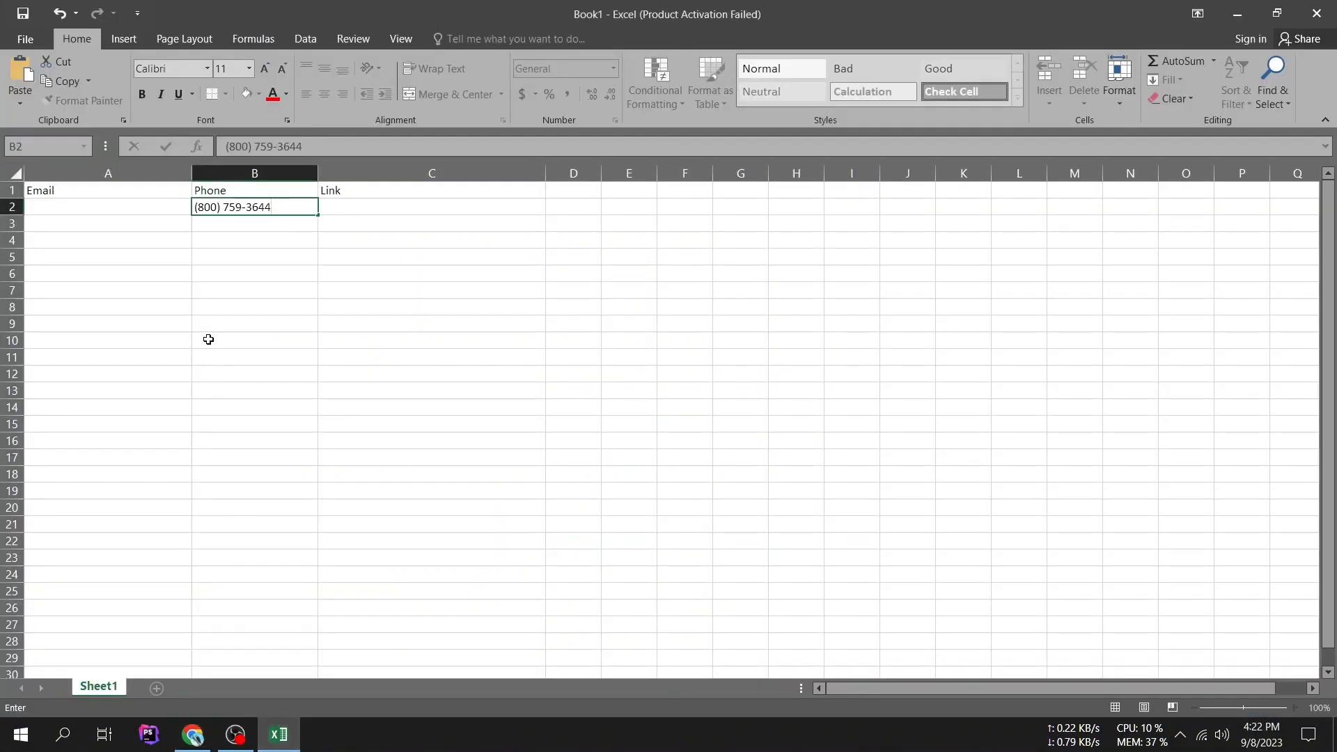
{"action": "left_click", "coordinate": [287, 221]}
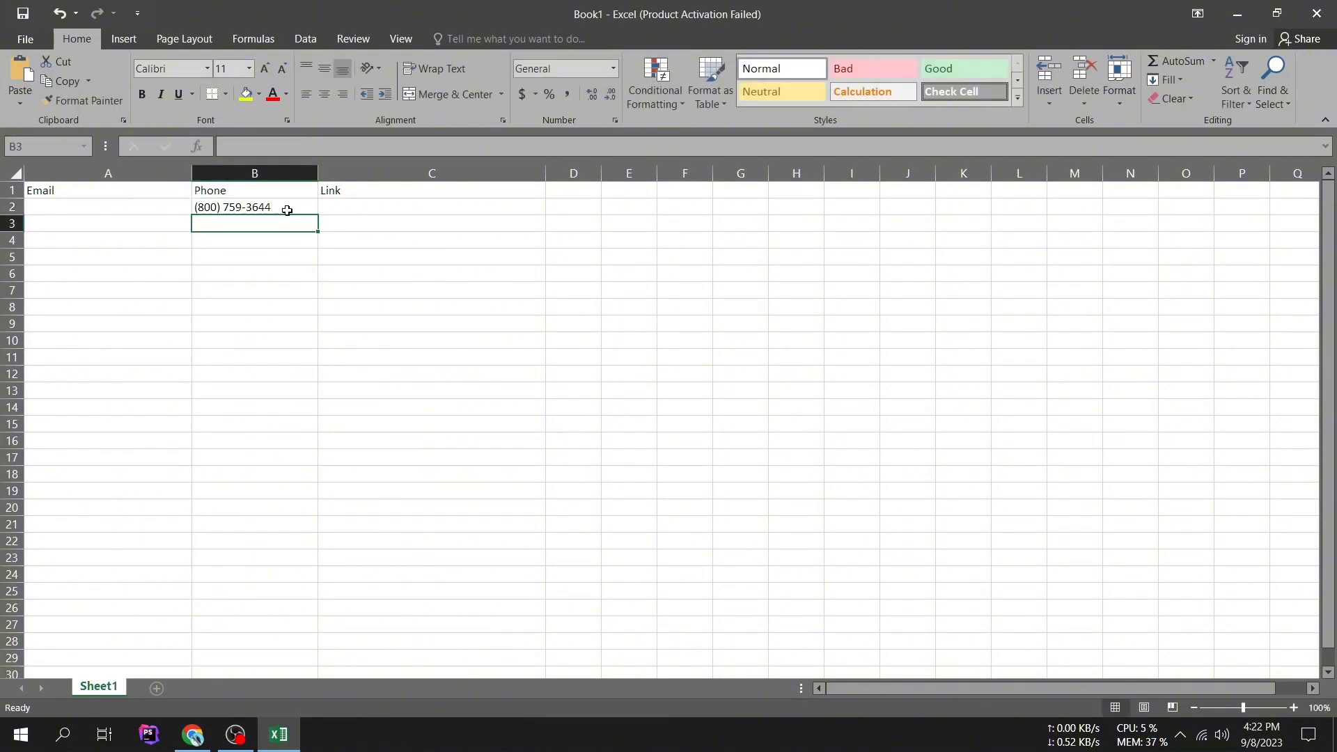
{"action": "right_click", "coordinate": [241, 232]}
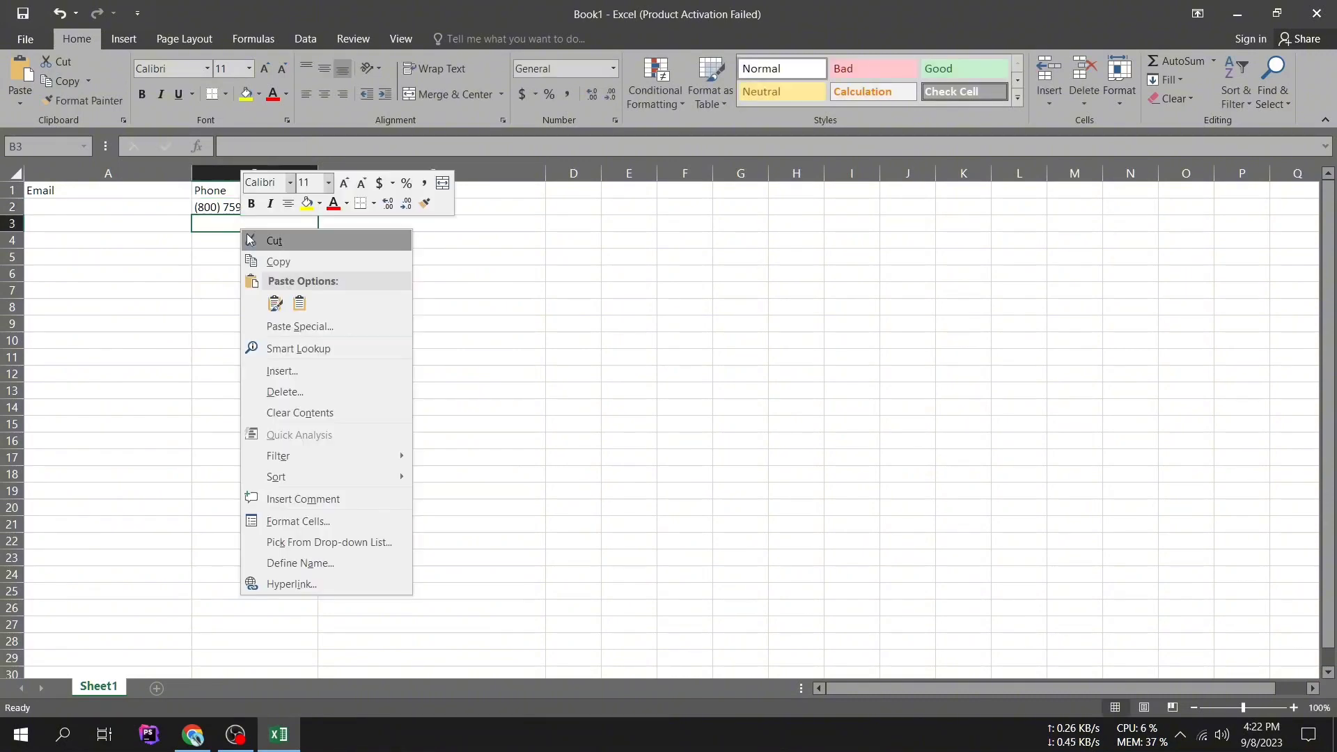
{"action": "left_click", "coordinate": [276, 304]}
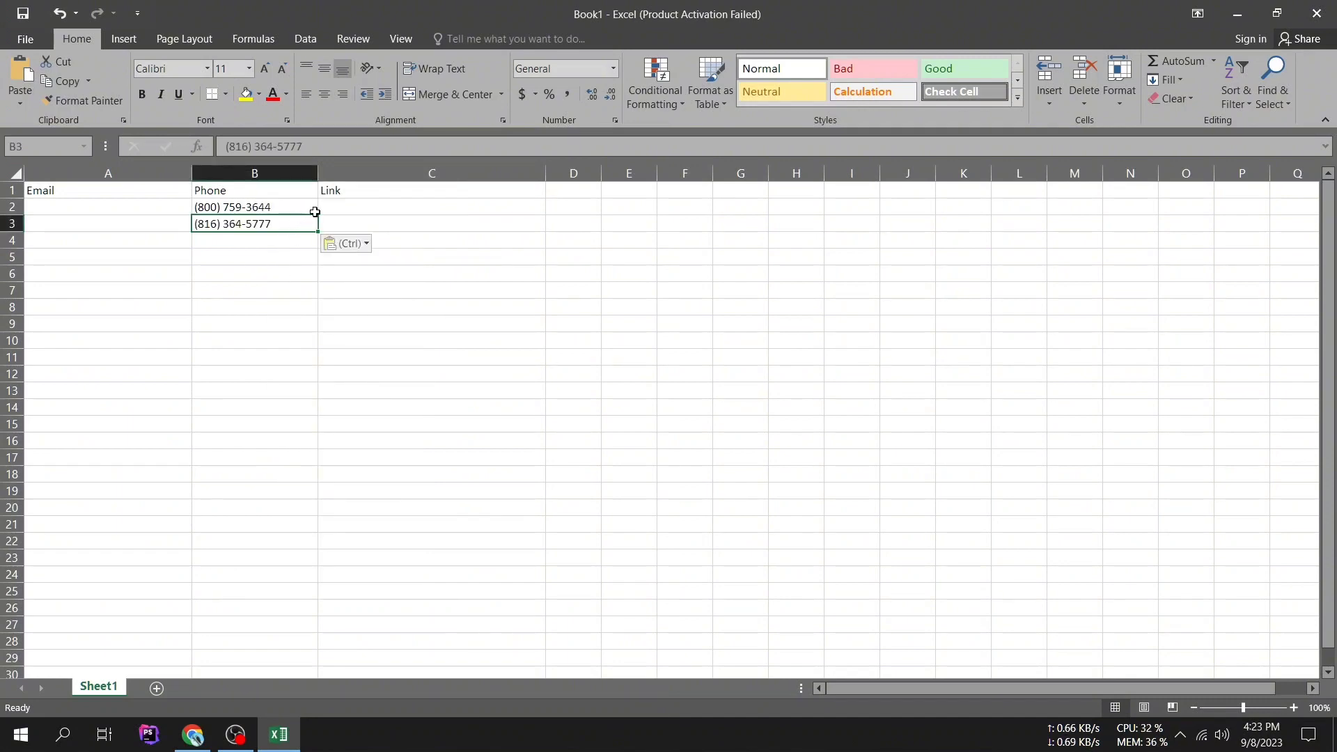
{"action": "mouse_move", "coordinate": [319, 220]}
{"action": "left_mouse_down"}
{"action": "mouse_move", "coordinate": [327, 230]}
{"action": "mouse_move", "coordinate": [317, 225]}
{"action": "left_mouse_up"}
Step: Copy the contact email address from Clipper's Contact page in the browser into cell A2 of the Excel sheet
{"action": "left_click", "coordinate": [193, 734]}
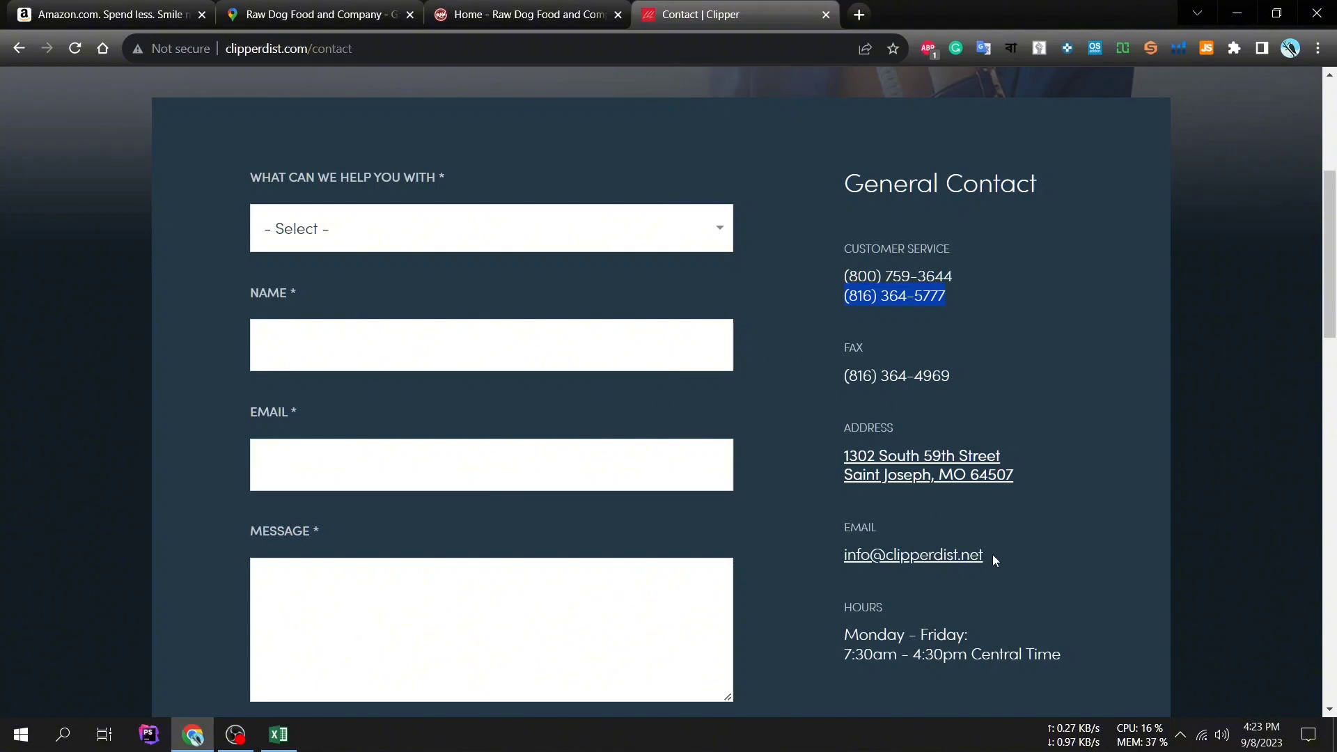
{"action": "left_click_drag", "start_coordinate": [994, 555], "coordinate": [851, 561]}
{"action": "right_click", "coordinate": [851, 560]}
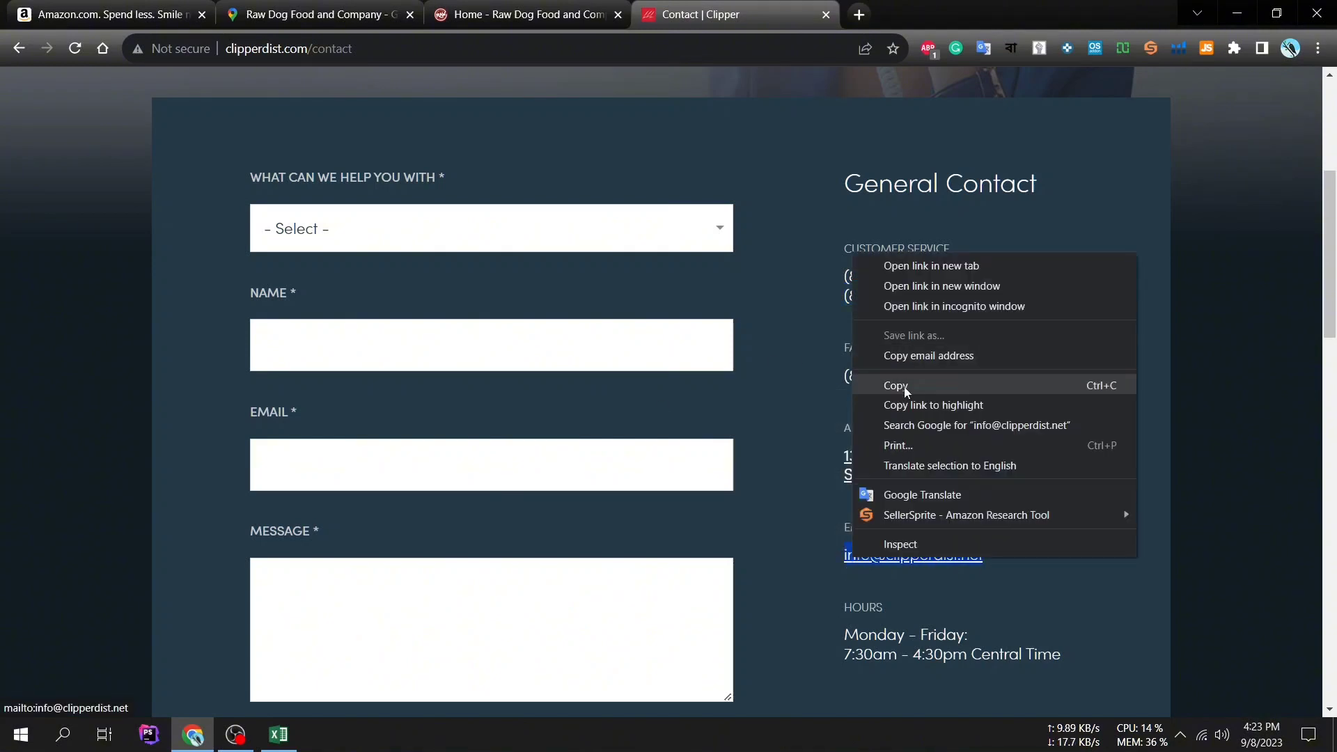
{"action": "left_click", "coordinate": [904, 387]}
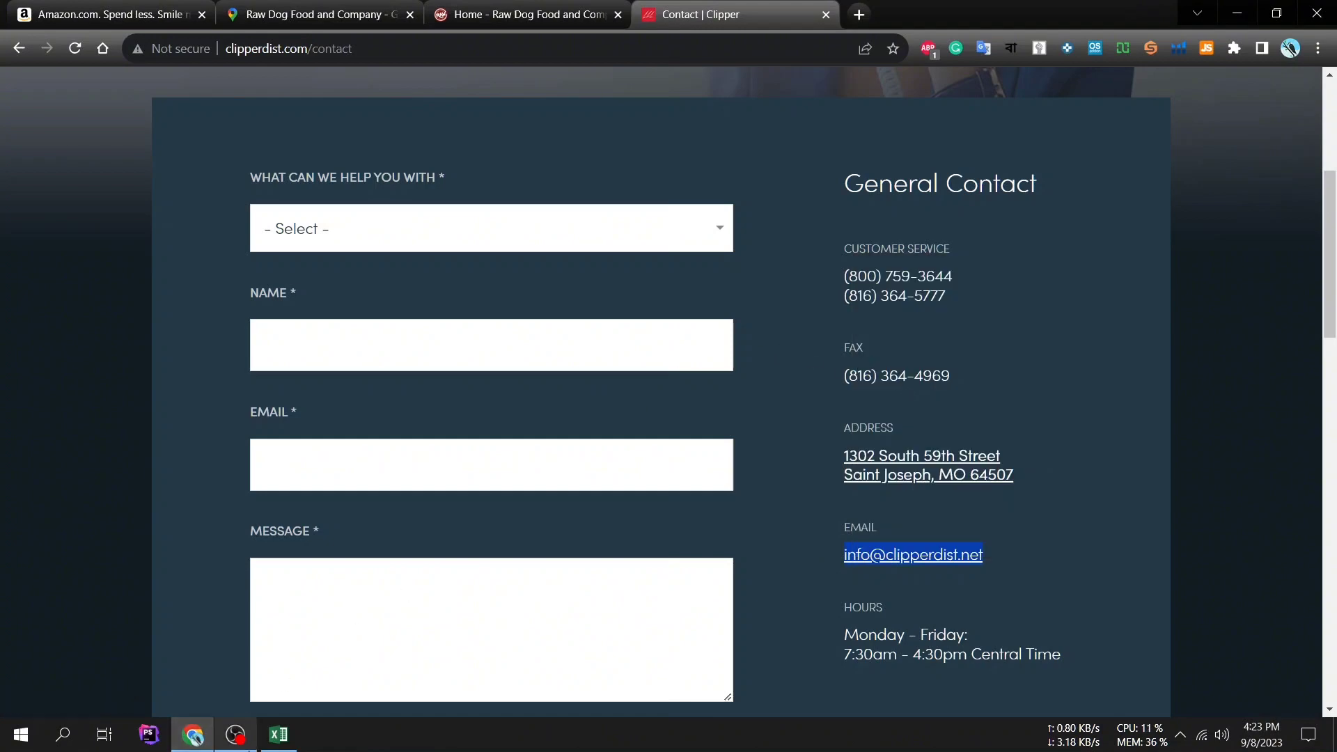
{"action": "left_click", "coordinate": [279, 734]}
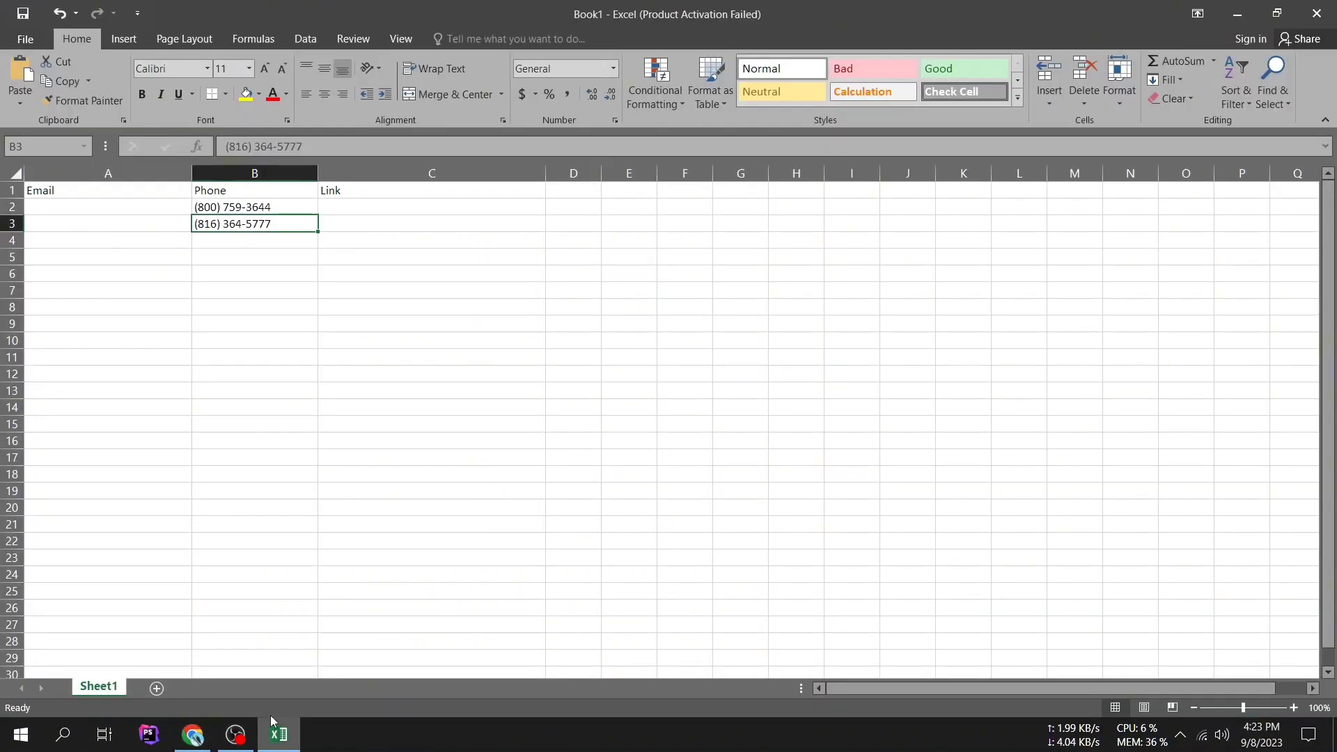
{"action": "left_click", "coordinate": [108, 207]}
{"action": "right_click", "coordinate": [108, 207]}
{"action": "left_click", "coordinate": [142, 282]}
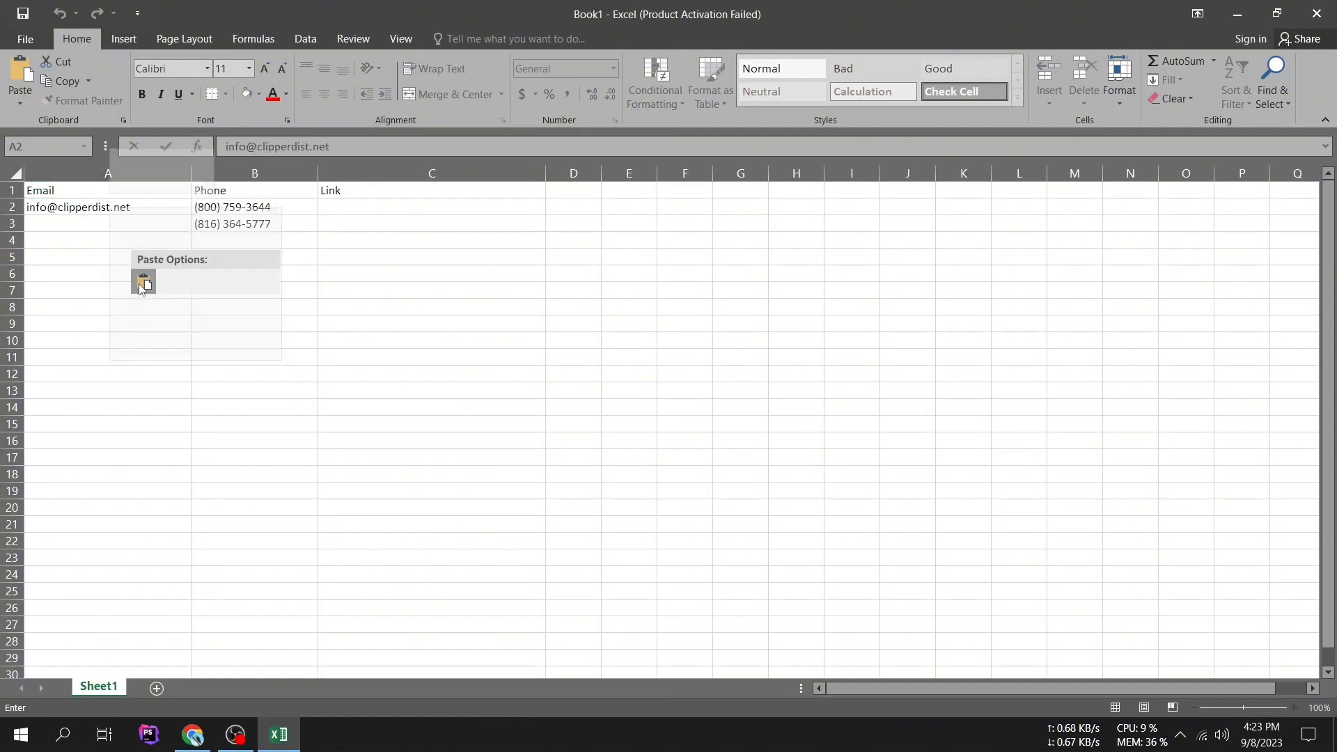
{"action": "left_click", "coordinate": [282, 203]}
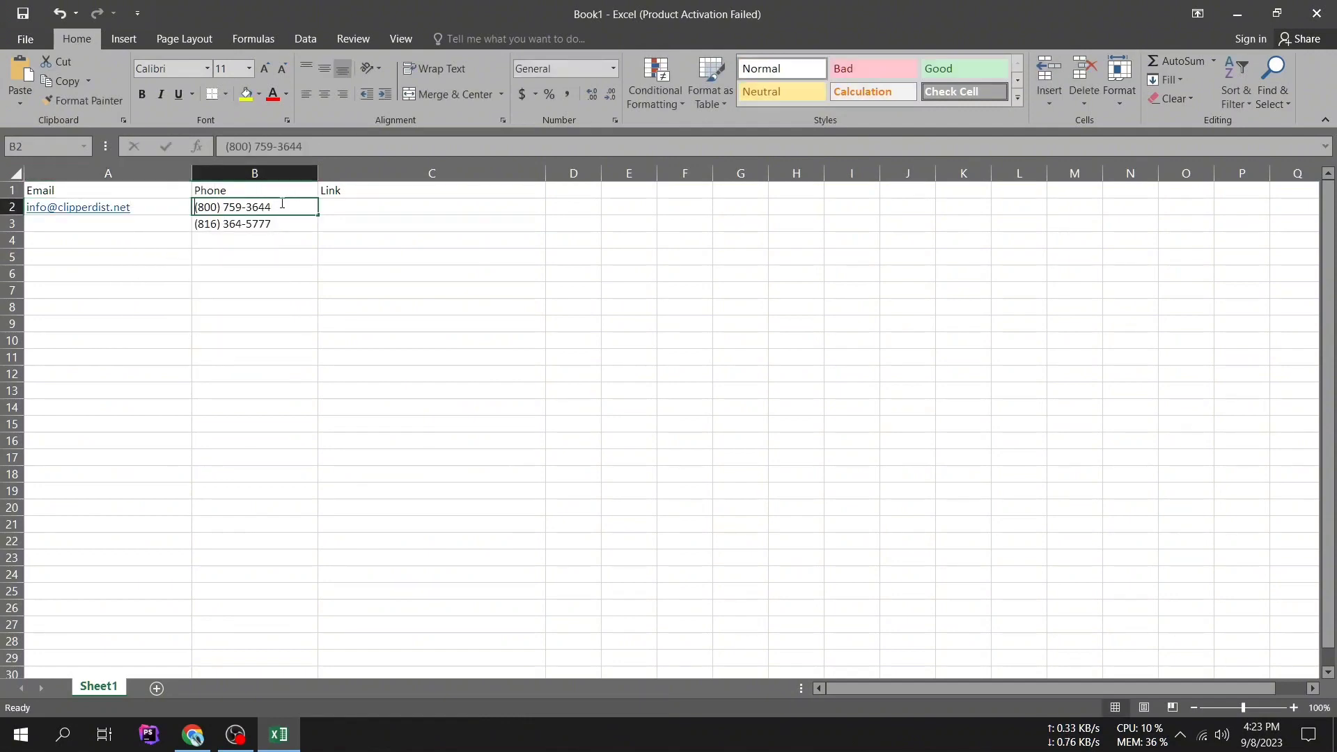
{"action": "double_click", "coordinate": [282, 203]}
{"action": "key", "text": "Return"}
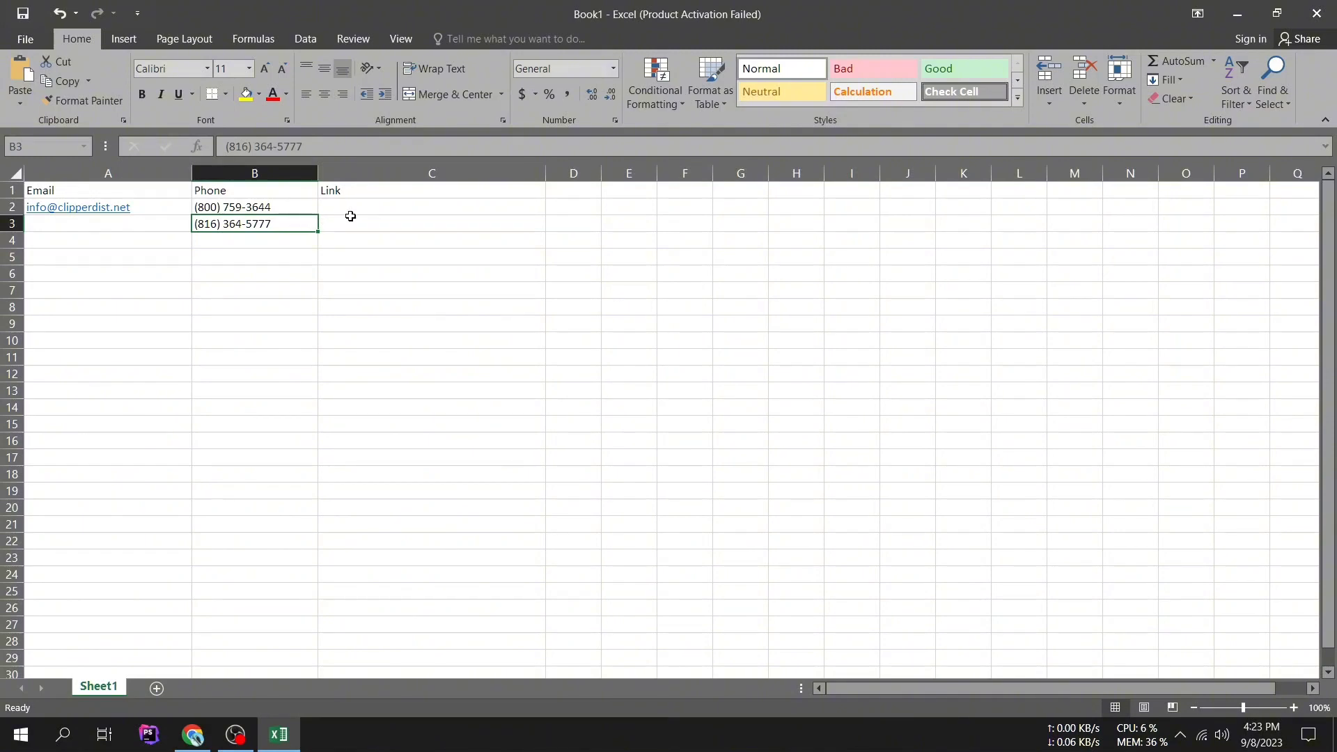
{"action": "left_click", "coordinate": [350, 219]}
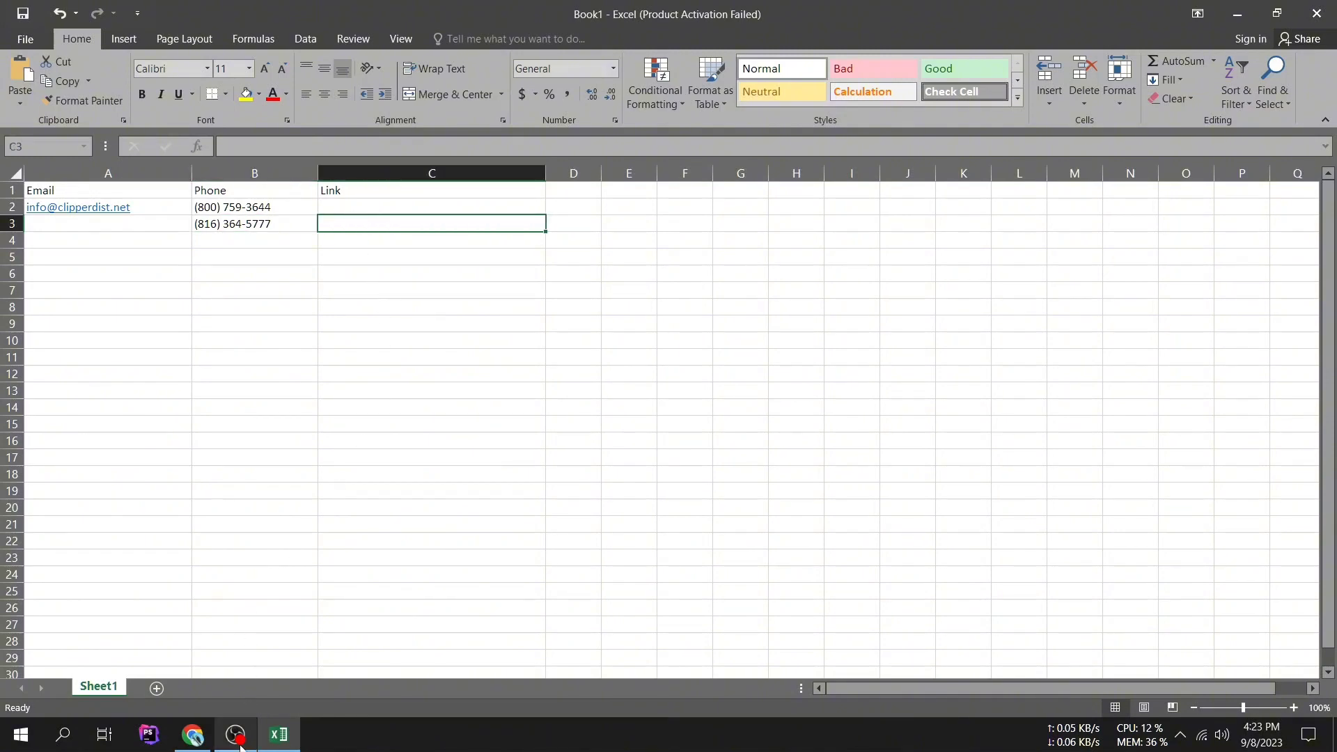
{"action": "left_click", "coordinate": [193, 735]}
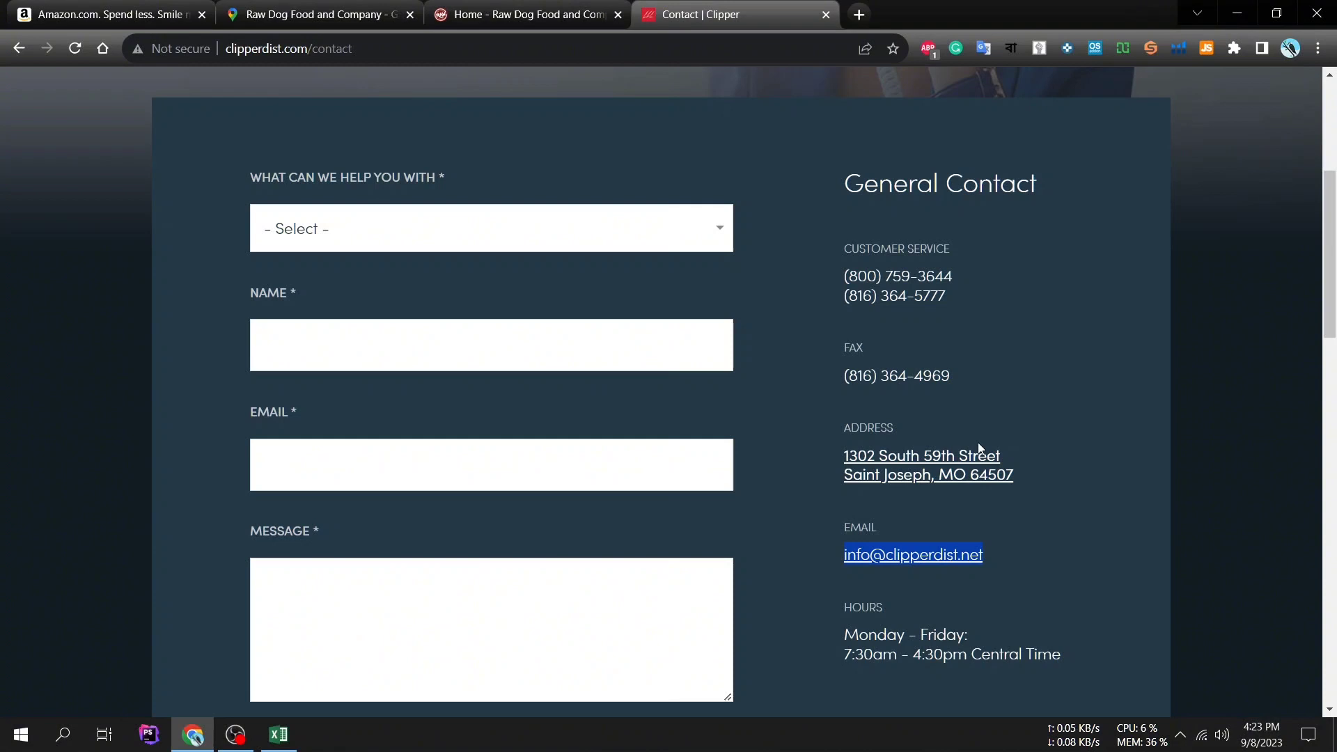
{"action": "scroll", "coordinate": [989, 447], "scroll_direction": "down", "scroll_amount": 4}
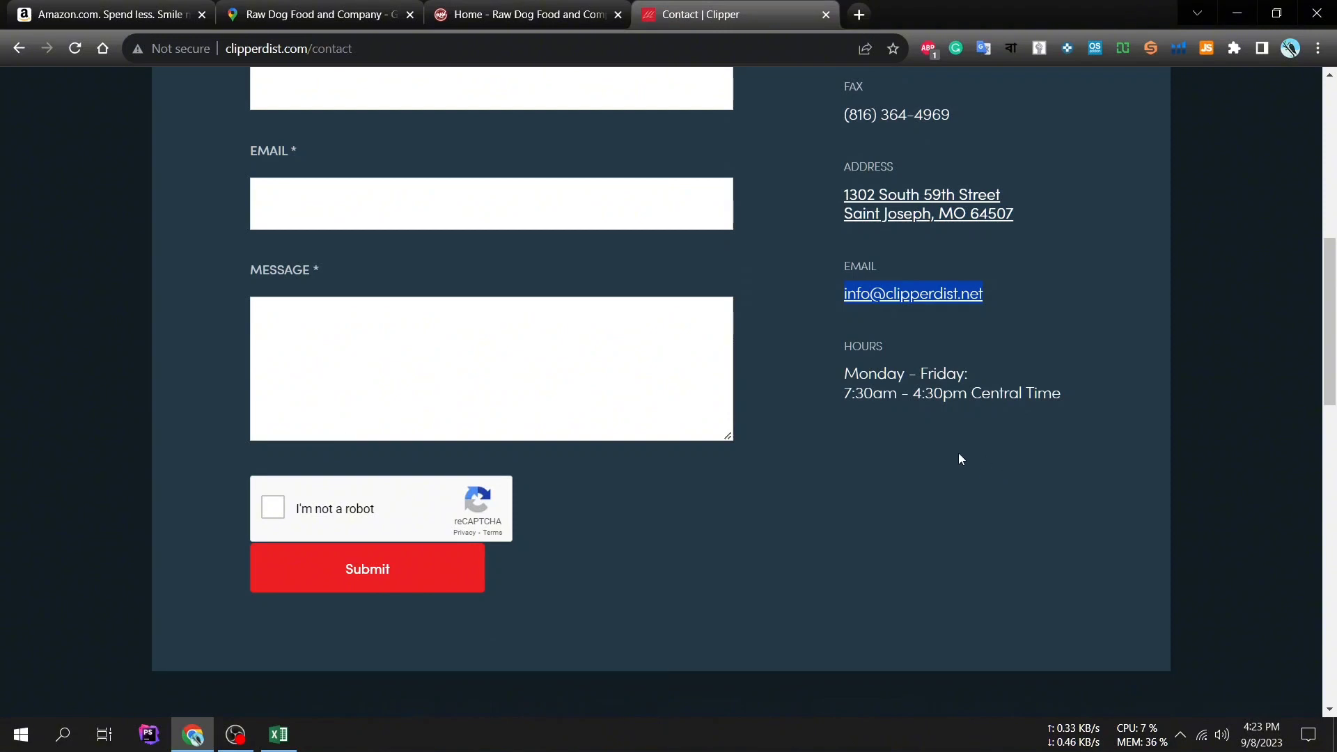
{"action": "scroll", "coordinate": [959, 453], "scroll_direction": "up", "scroll_amount": 9}
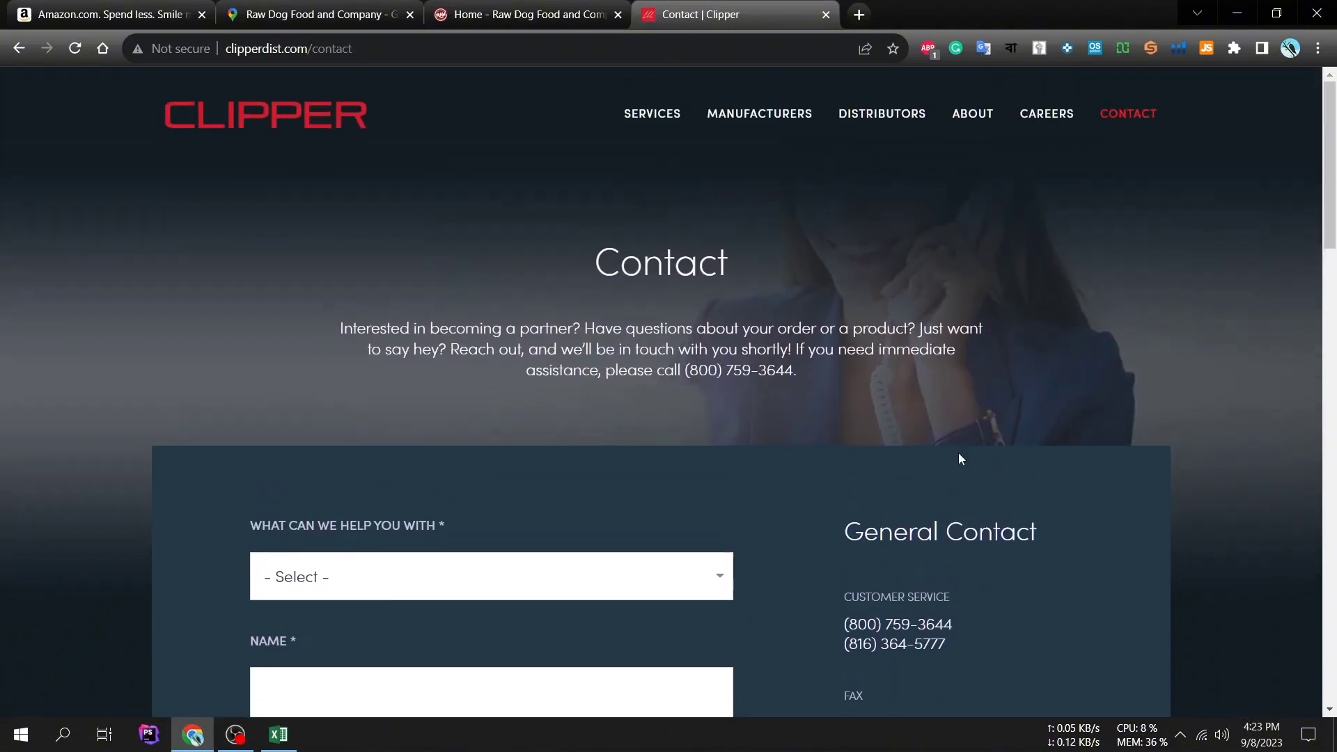
{"action": "left_click", "coordinate": [245, 48]}
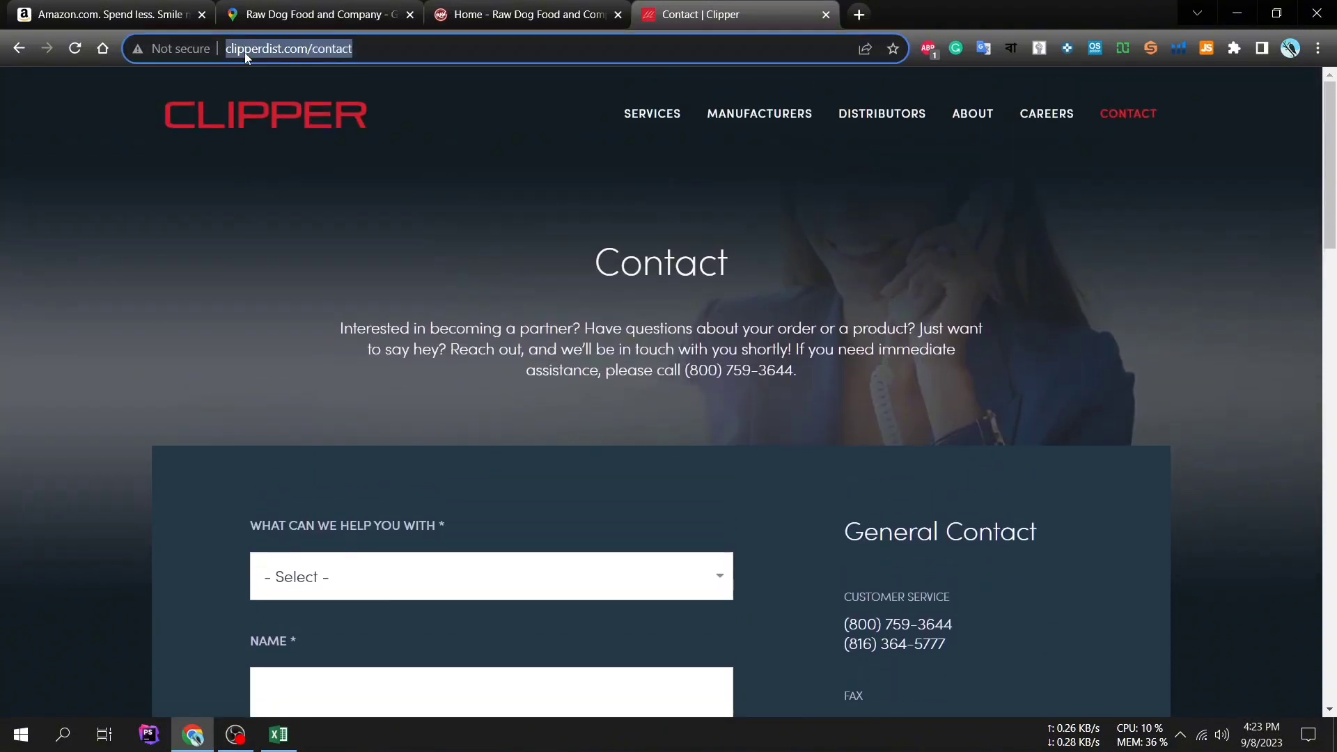
{"action": "left_click", "coordinate": [244, 48]}
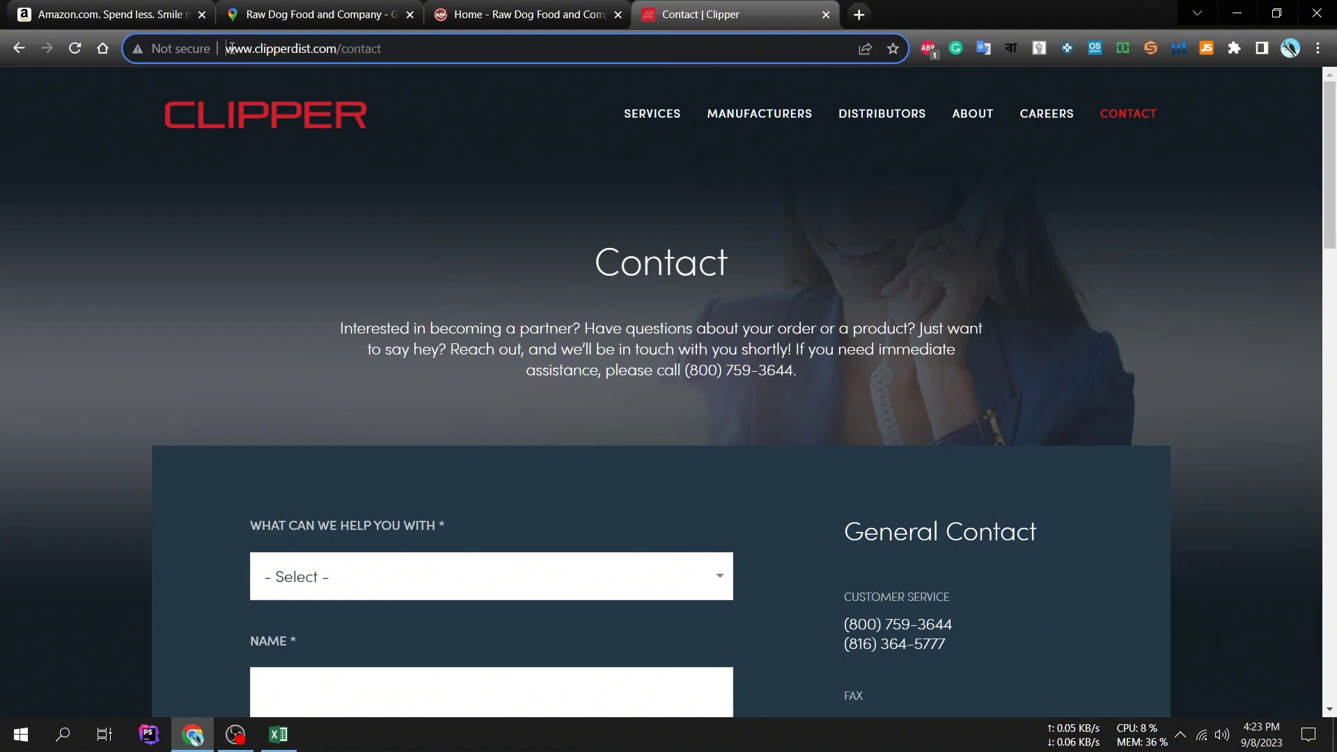
{"action": "double_click", "coordinate": [236, 49]}
{"action": "left_click", "coordinate": [339, 50]}
{"action": "left_click", "coordinate": [499, 15]}
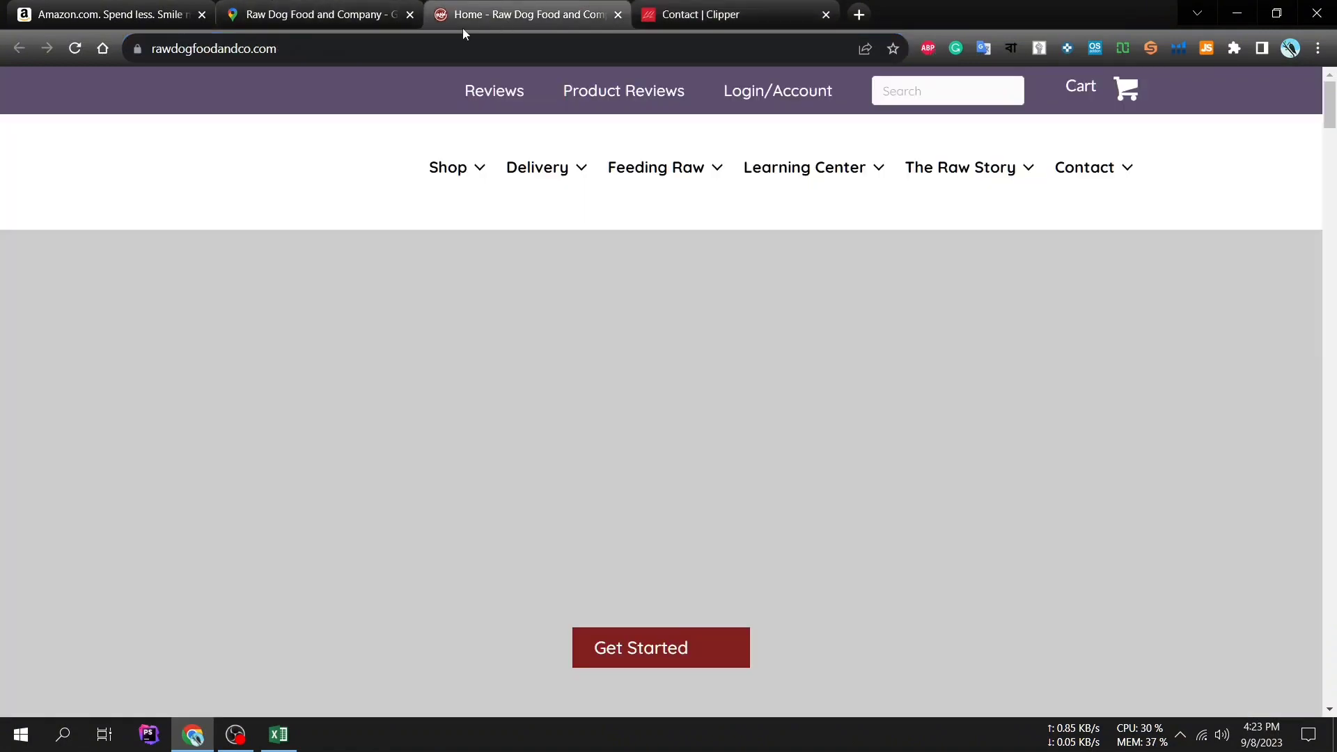
{"action": "left_click", "coordinate": [668, 14]}
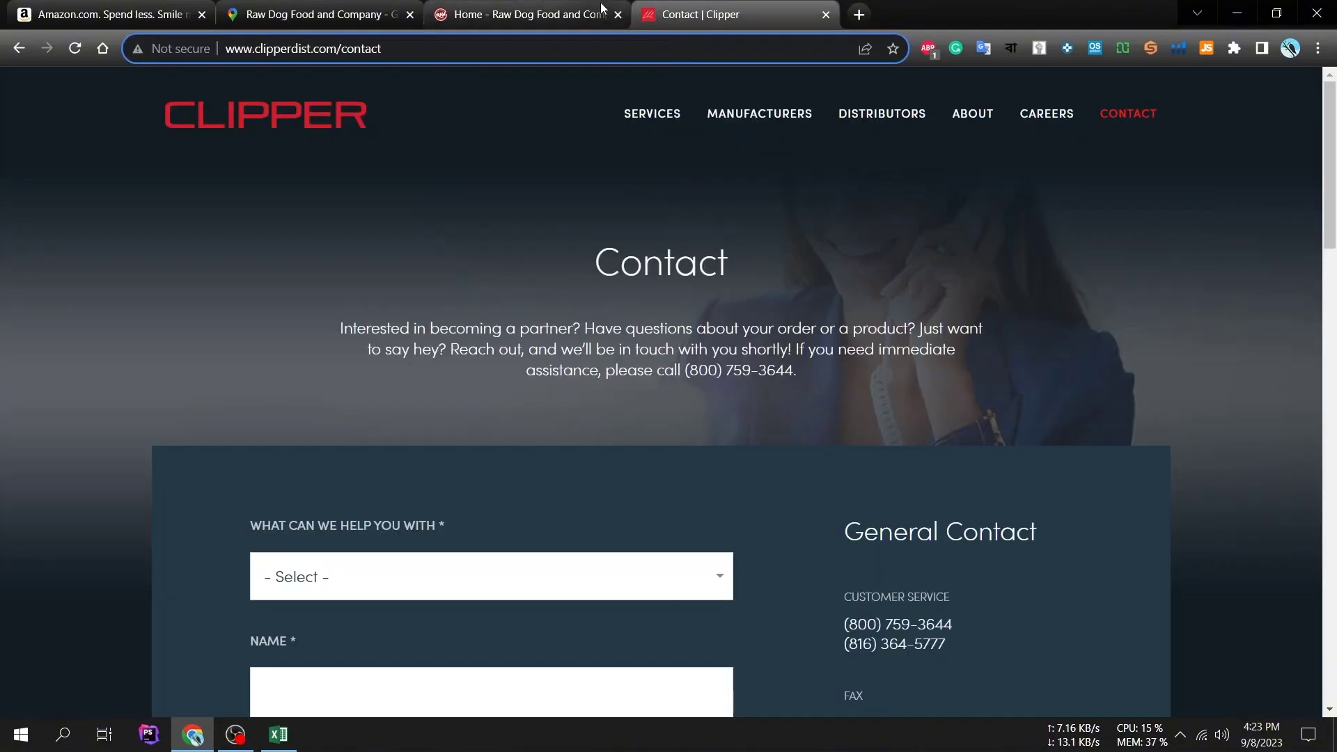
{"action": "left_click", "coordinate": [389, 50]}
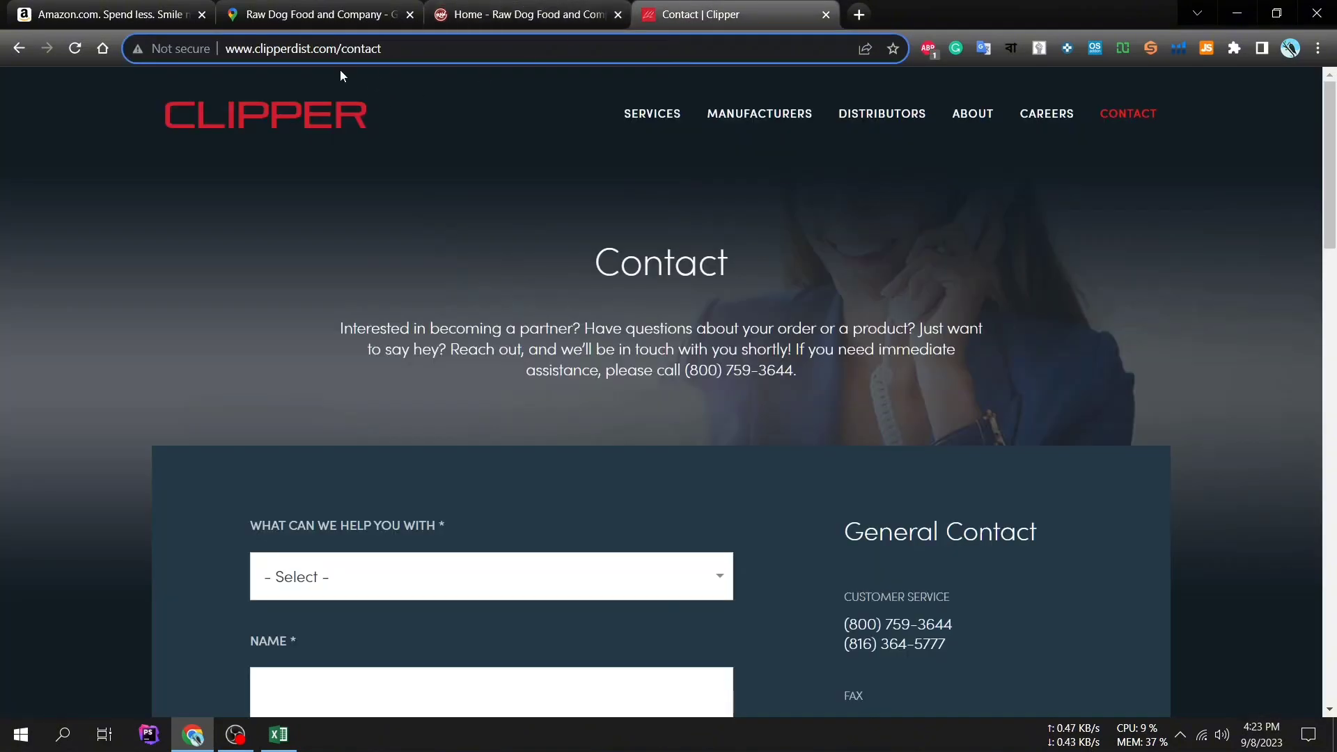
{"action": "left_click_drag", "start_coordinate": [338, 48], "coordinate": [230, 64]}
{"action": "right_click", "coordinate": [239, 52]}
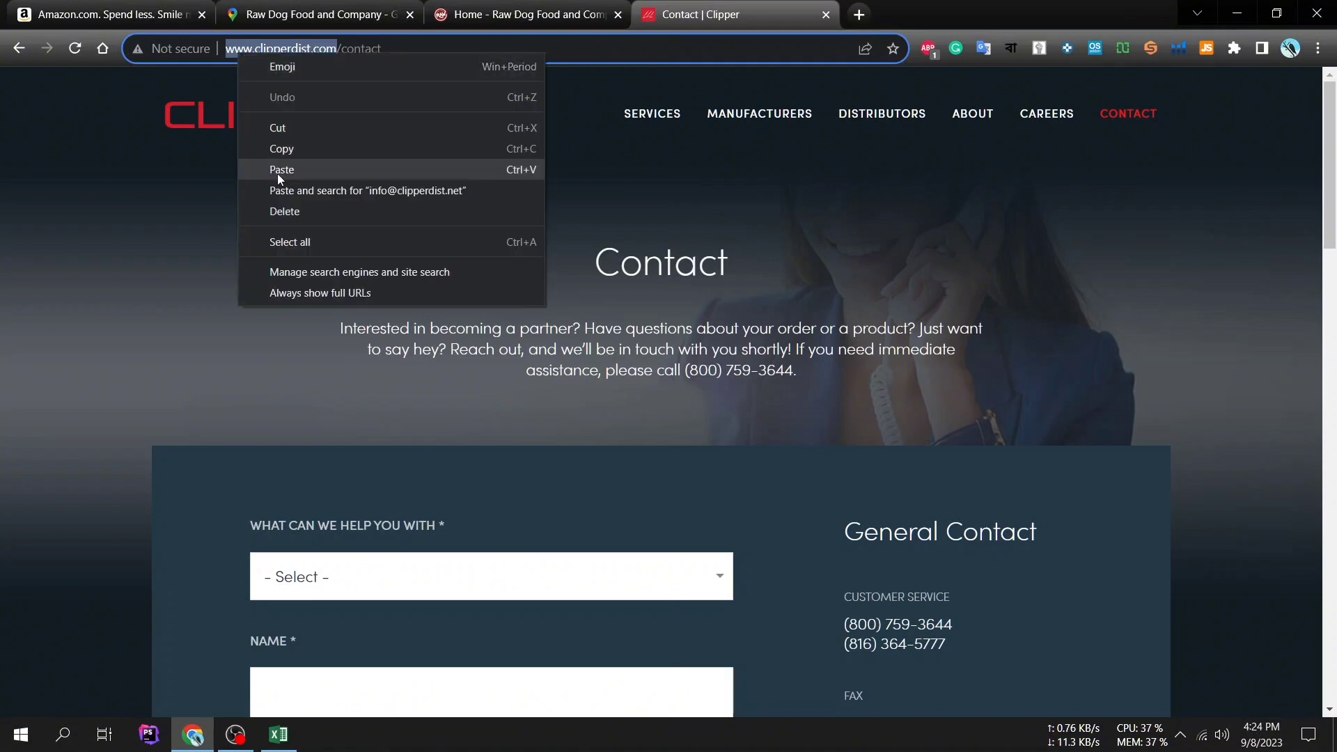
{"action": "left_click", "coordinate": [294, 147]}
Step: Switch to Excel and paste the Clipper website address into cell C2, under Link
{"action": "left_click", "coordinate": [278, 735]}
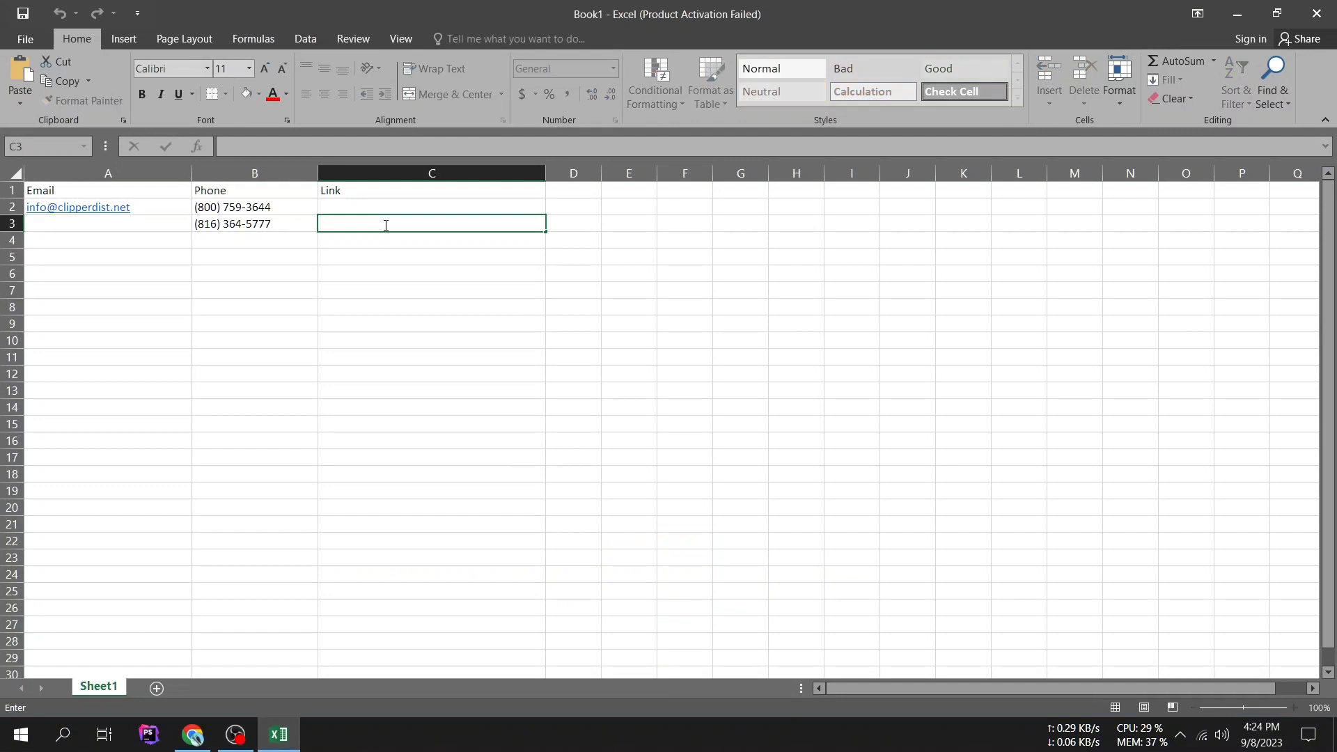
{"action": "left_click", "coordinate": [393, 202]}
{"action": "right_click", "coordinate": [393, 201]}
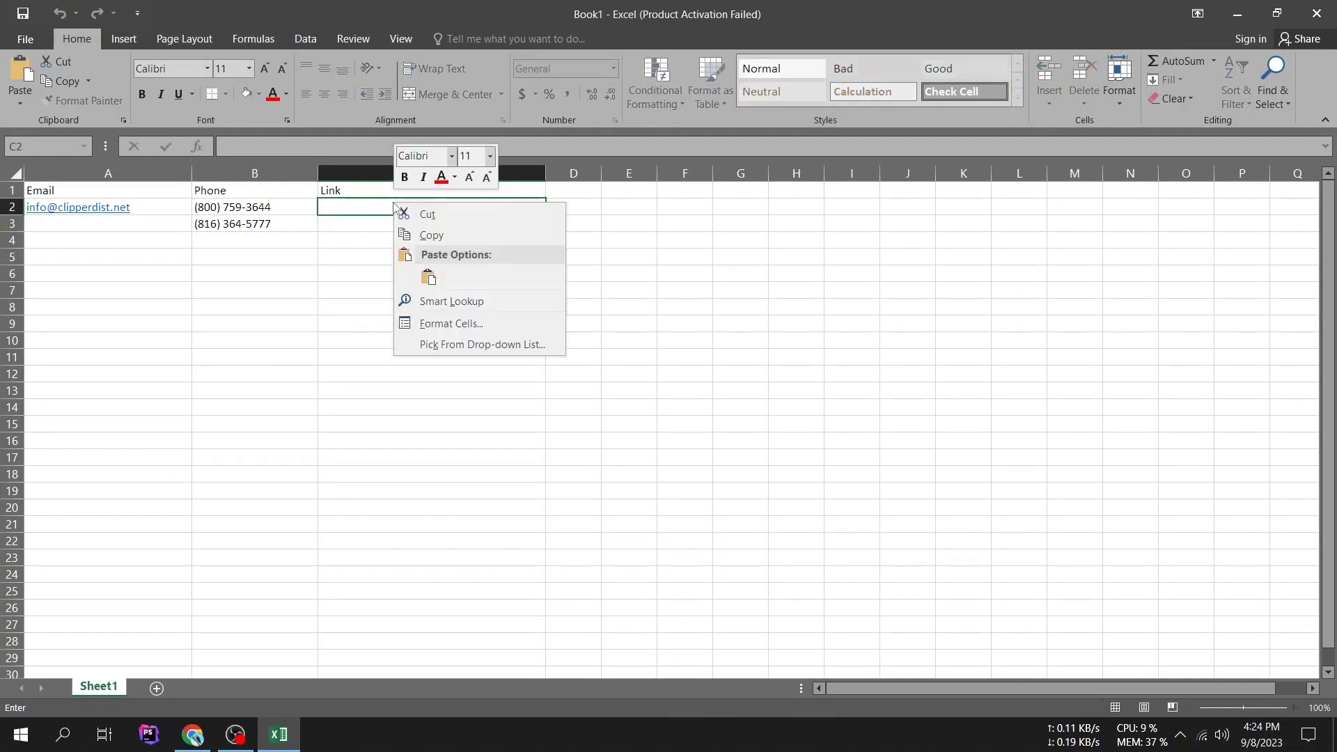
{"action": "left_click", "coordinate": [429, 278]}
Step: Delete the second phone number from cell B3
{"action": "left_click", "coordinate": [303, 225]}
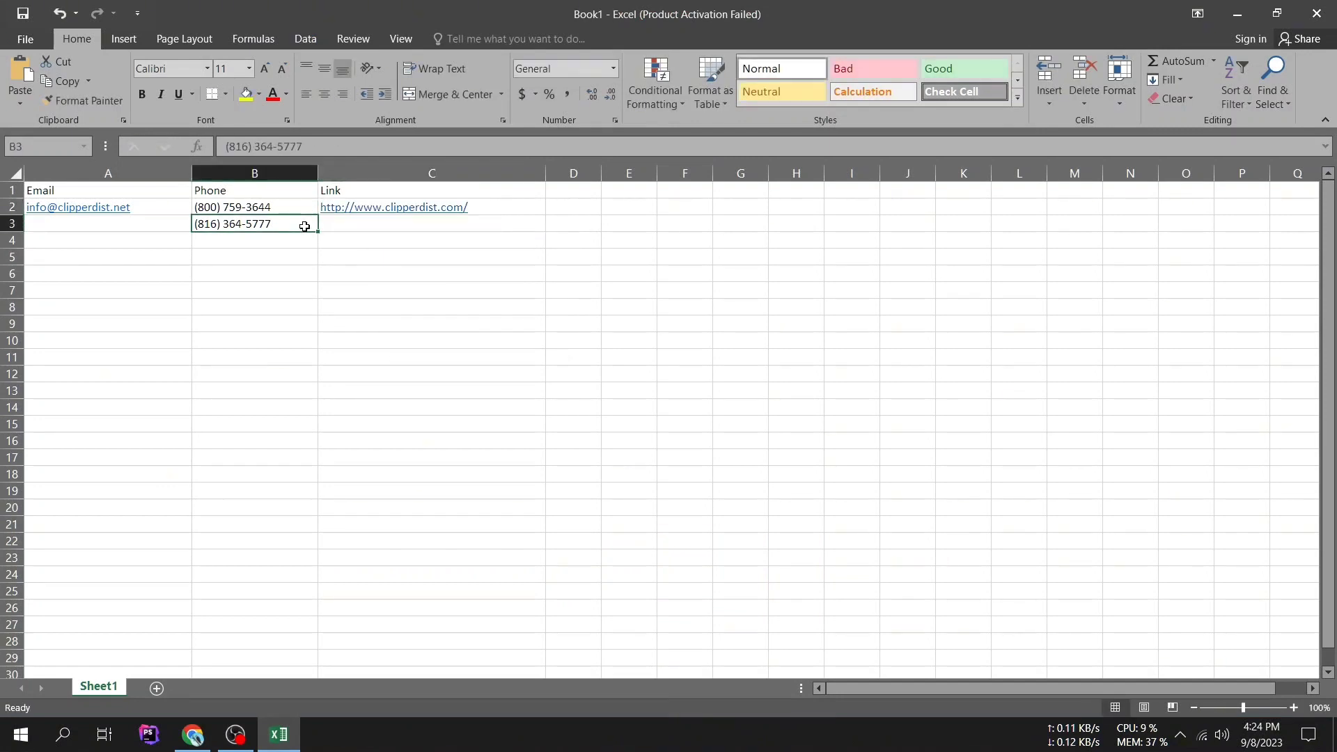
{"action": "key", "text": "BackSpace"}
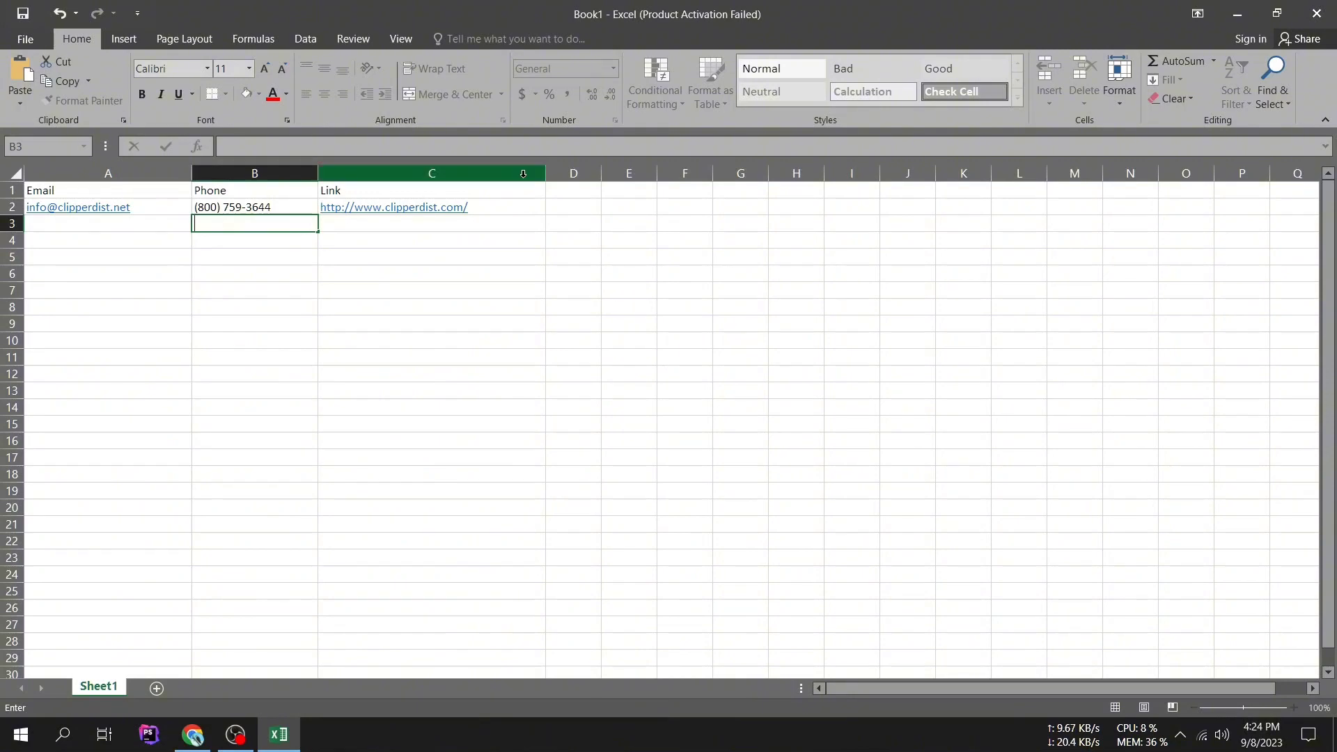
{"action": "left_click", "coordinate": [542, 205]}
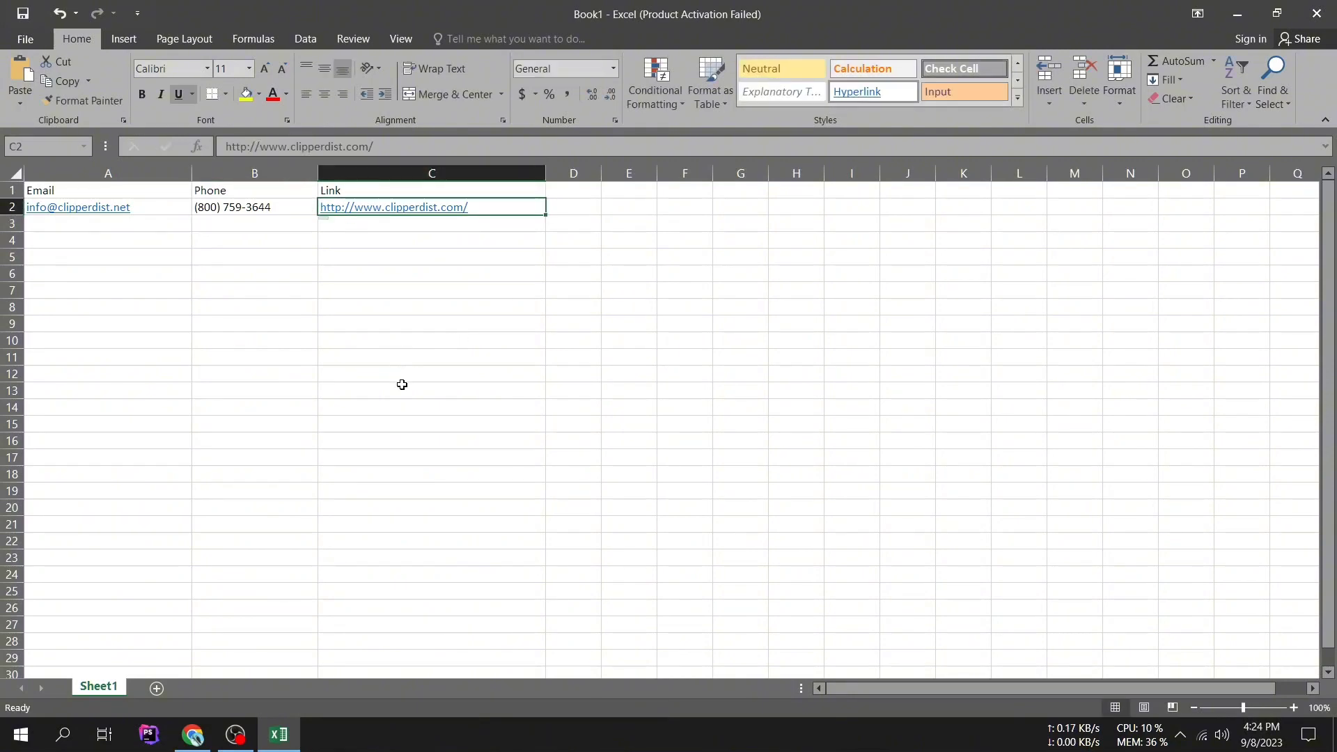
Step: Switch to the browser and close Clipper's Contact page, leaving the Raw Dog Food and Company home page open
{"action": "left_click", "coordinate": [192, 735]}
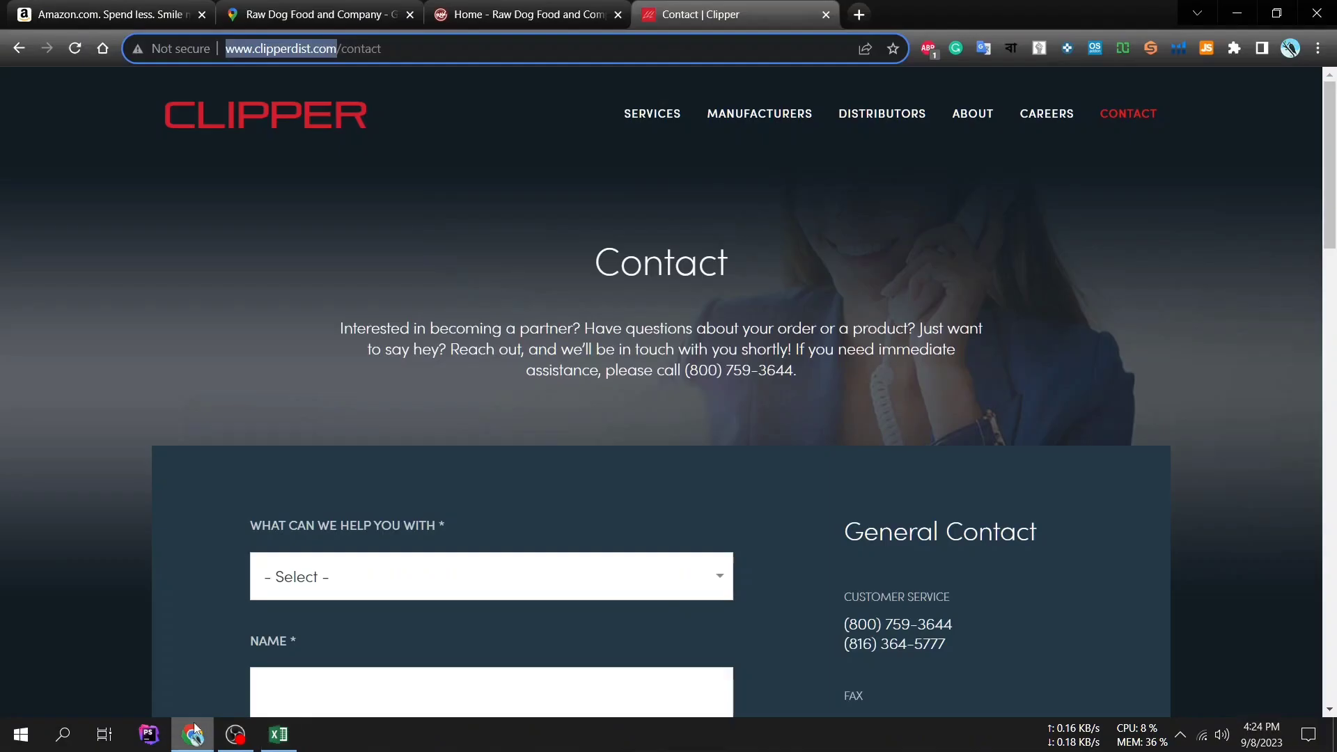
{"action": "left_click", "coordinate": [473, 14]}
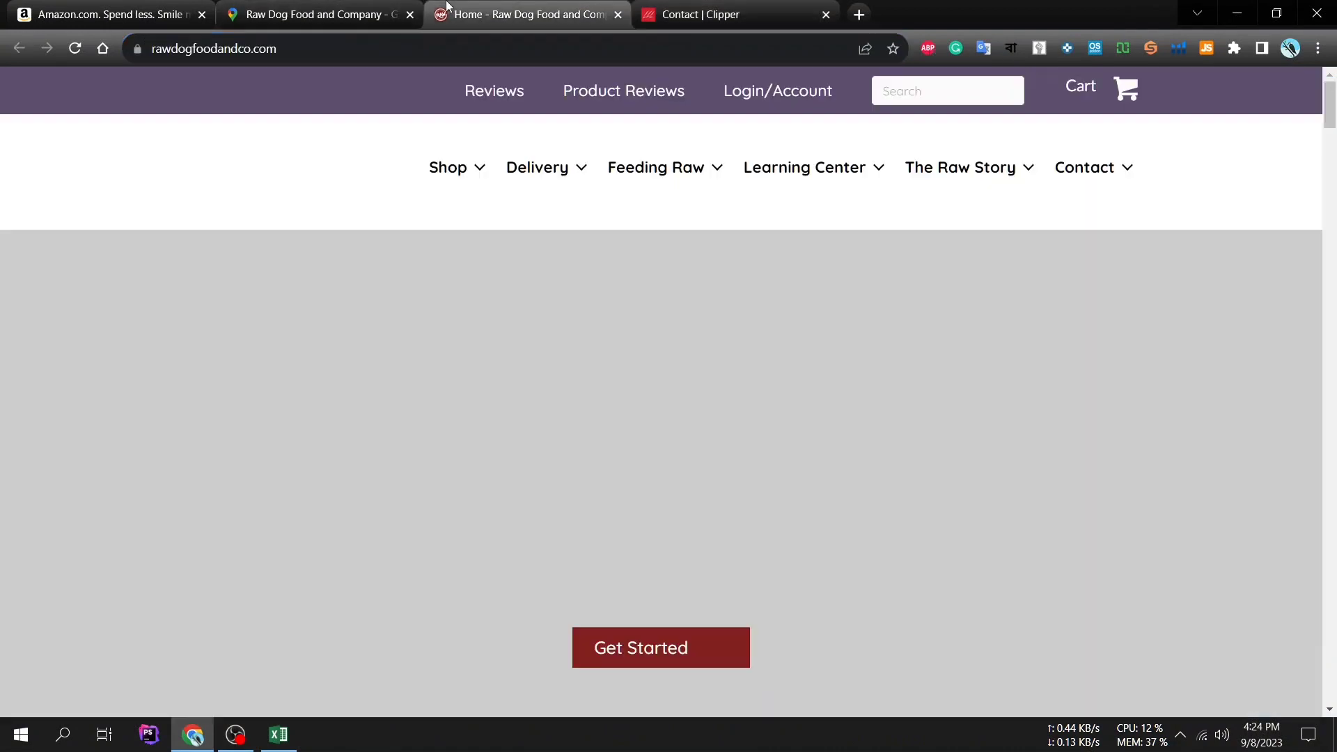
{"action": "left_click", "coordinate": [811, 14]}
{"action": "left_click", "coordinate": [826, 15]}
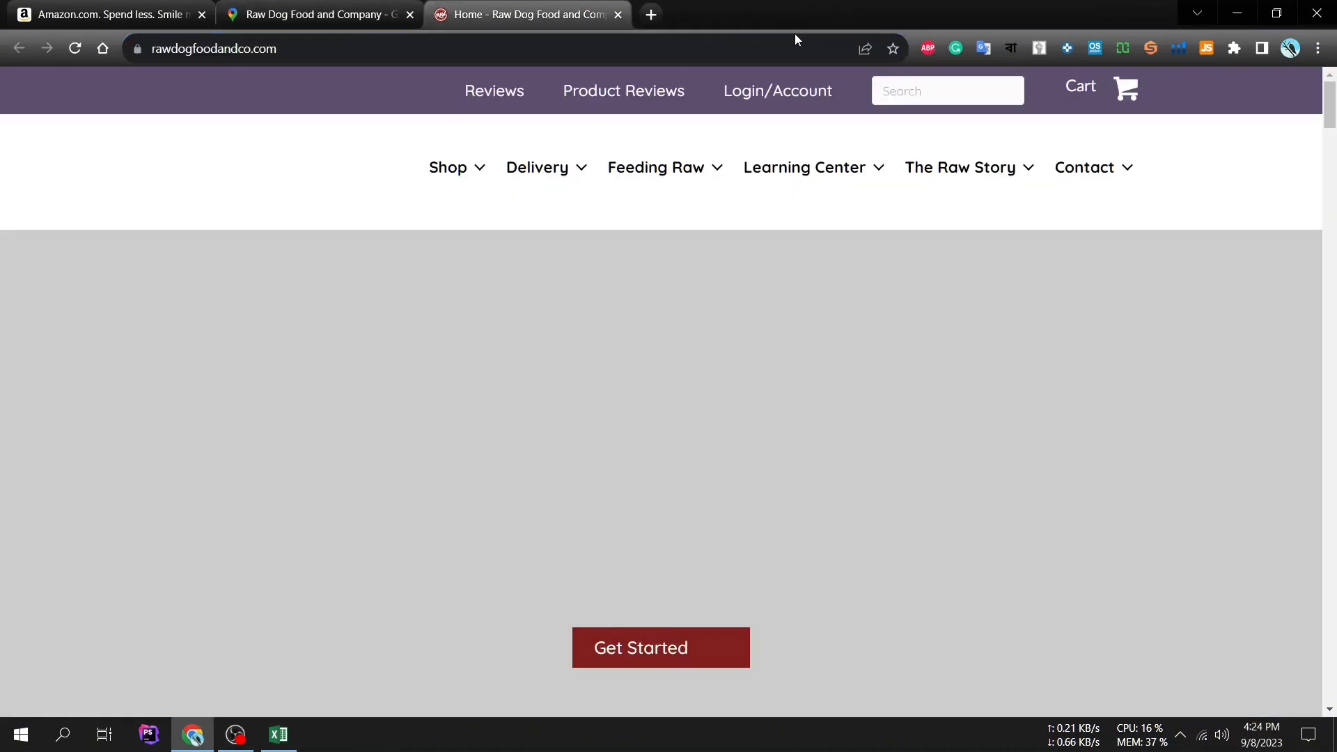
Step: Open the Contact page of Raw Dog Food and Company and look through it down to the footer for contact details
{"action": "mouse_move", "coordinate": [1104, 179]}
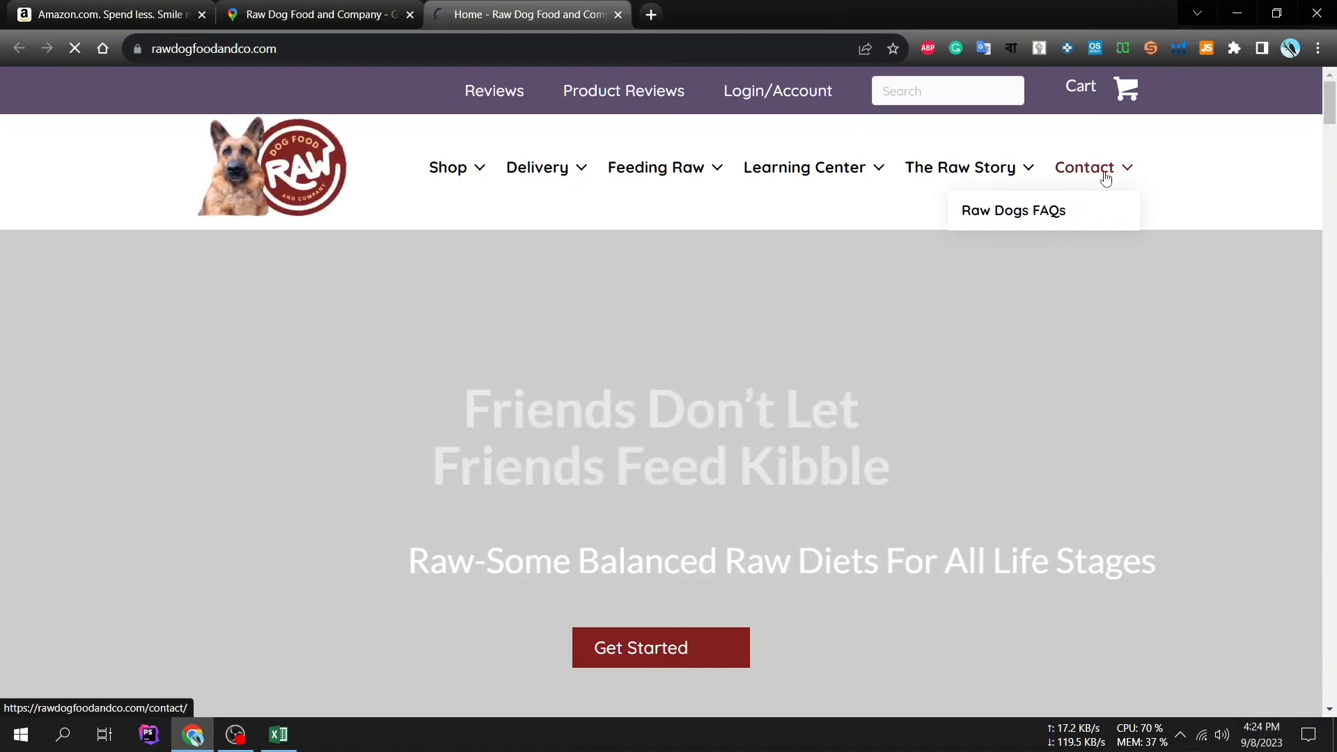
{"action": "left_click", "coordinate": [1106, 173]}
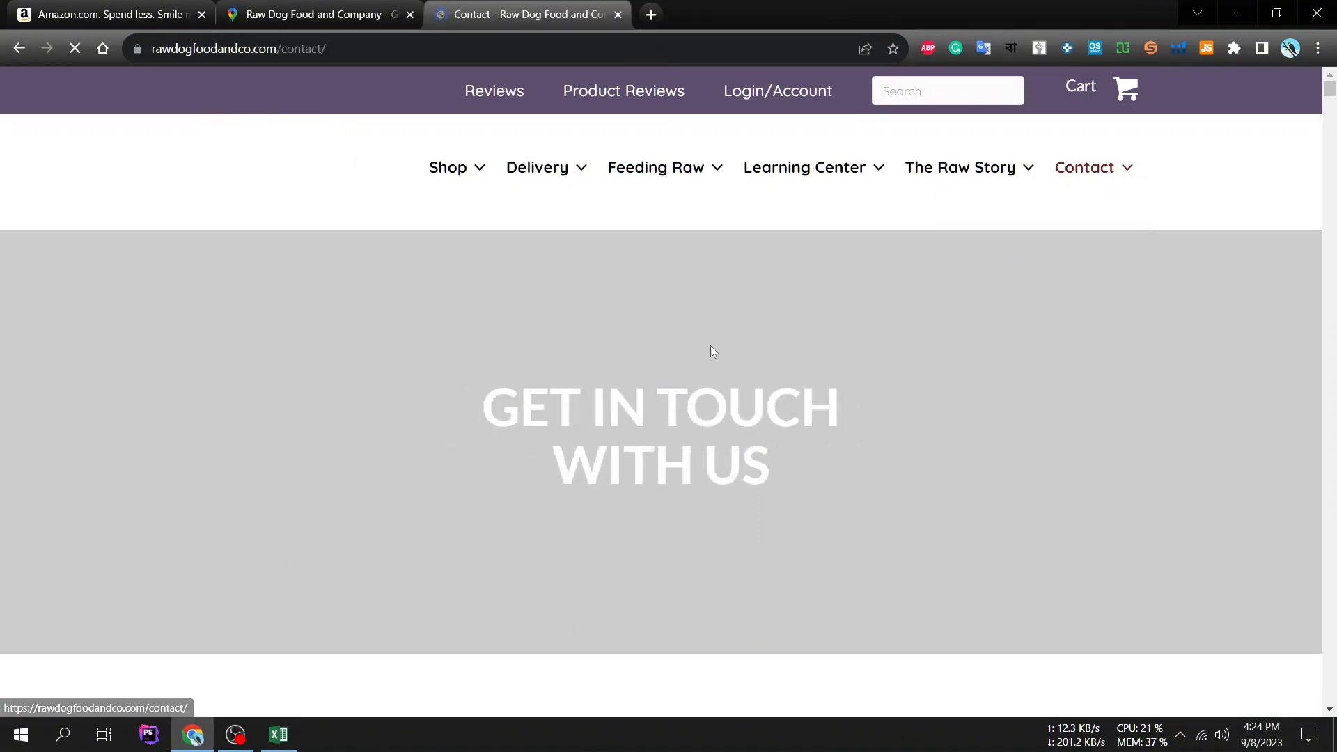
{"action": "scroll", "coordinate": [710, 345], "scroll_direction": "down", "scroll_amount": 10}
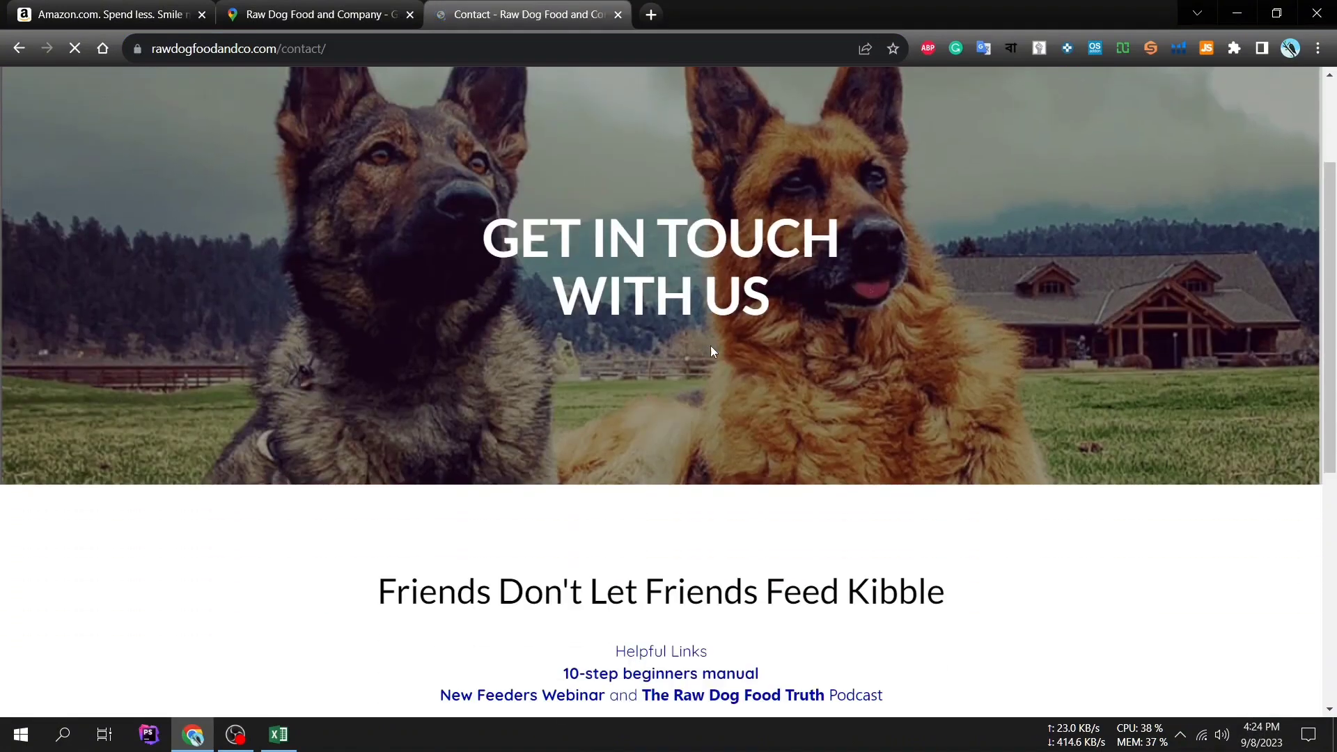
{"action": "scroll", "coordinate": [711, 346], "scroll_direction": "down", "scroll_amount": 15}
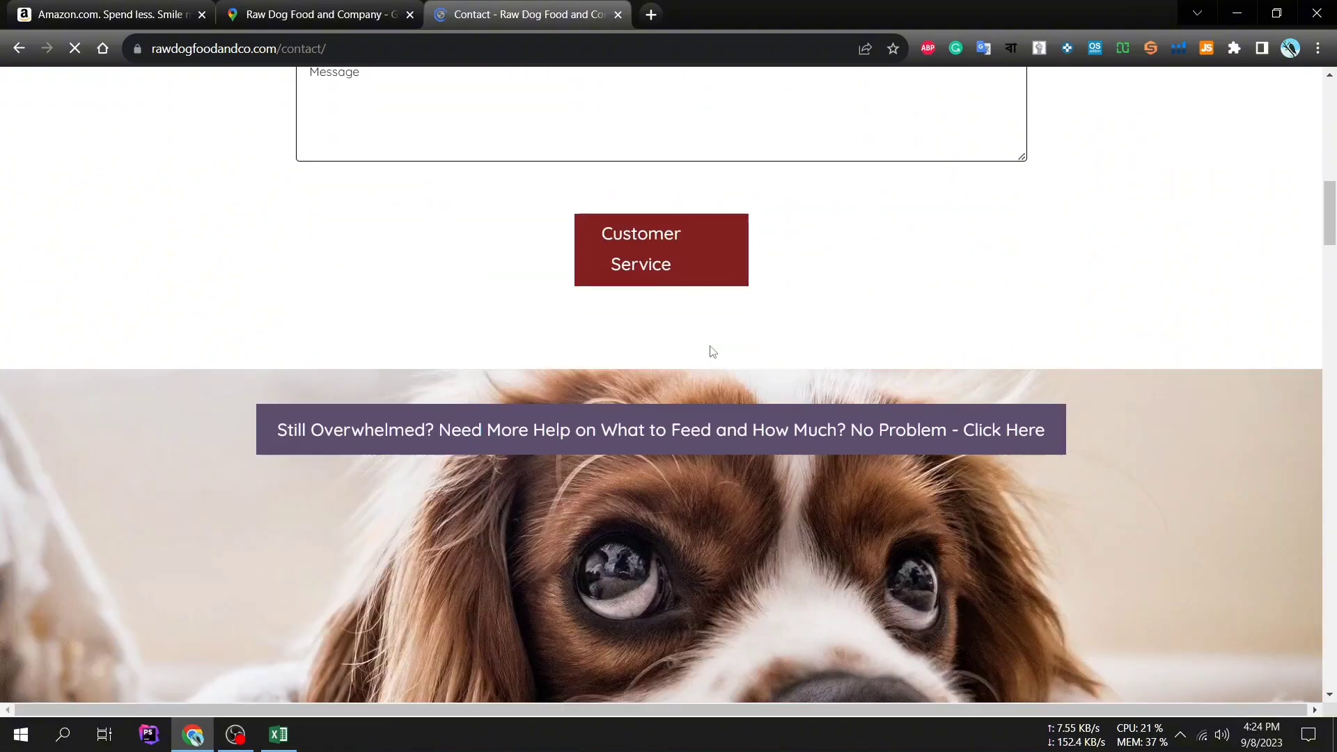
{"action": "scroll", "coordinate": [622, 333], "scroll_direction": "down", "scroll_amount": 18}
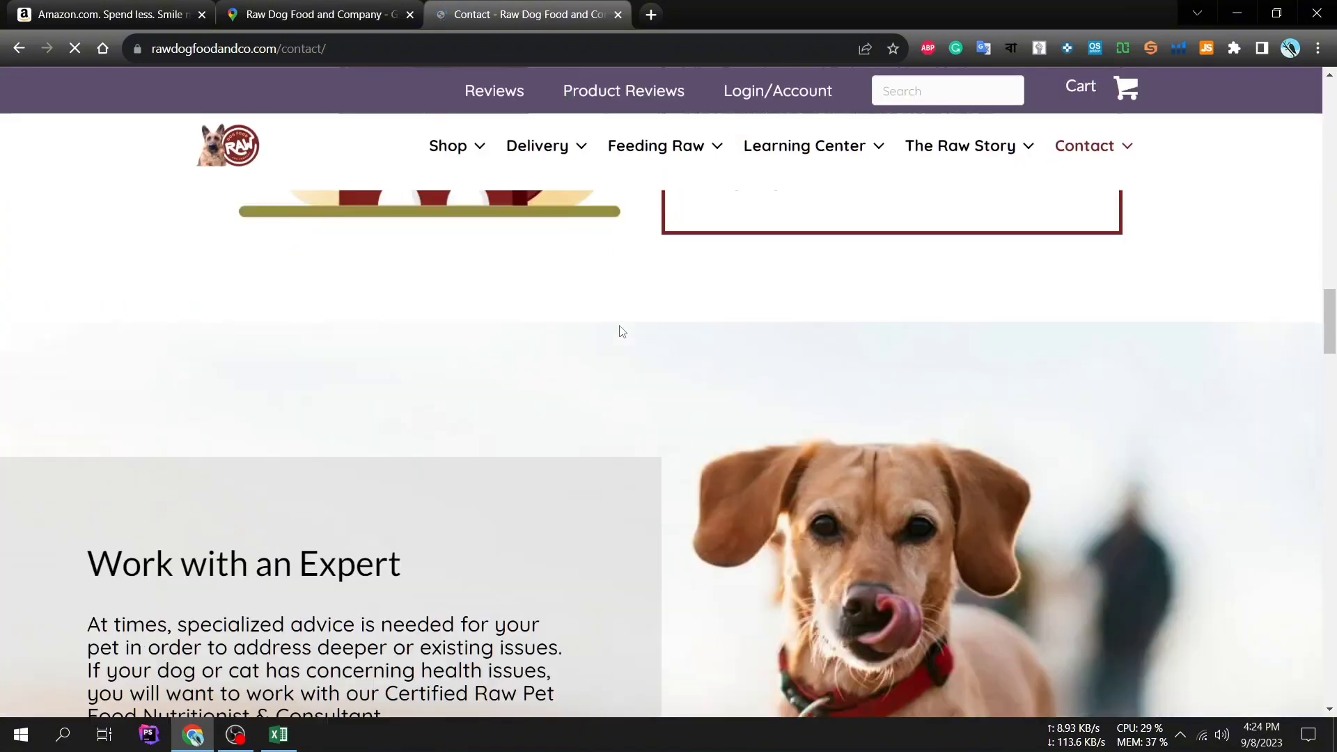
{"action": "scroll", "coordinate": [619, 330], "scroll_direction": "down", "scroll_amount": 12}
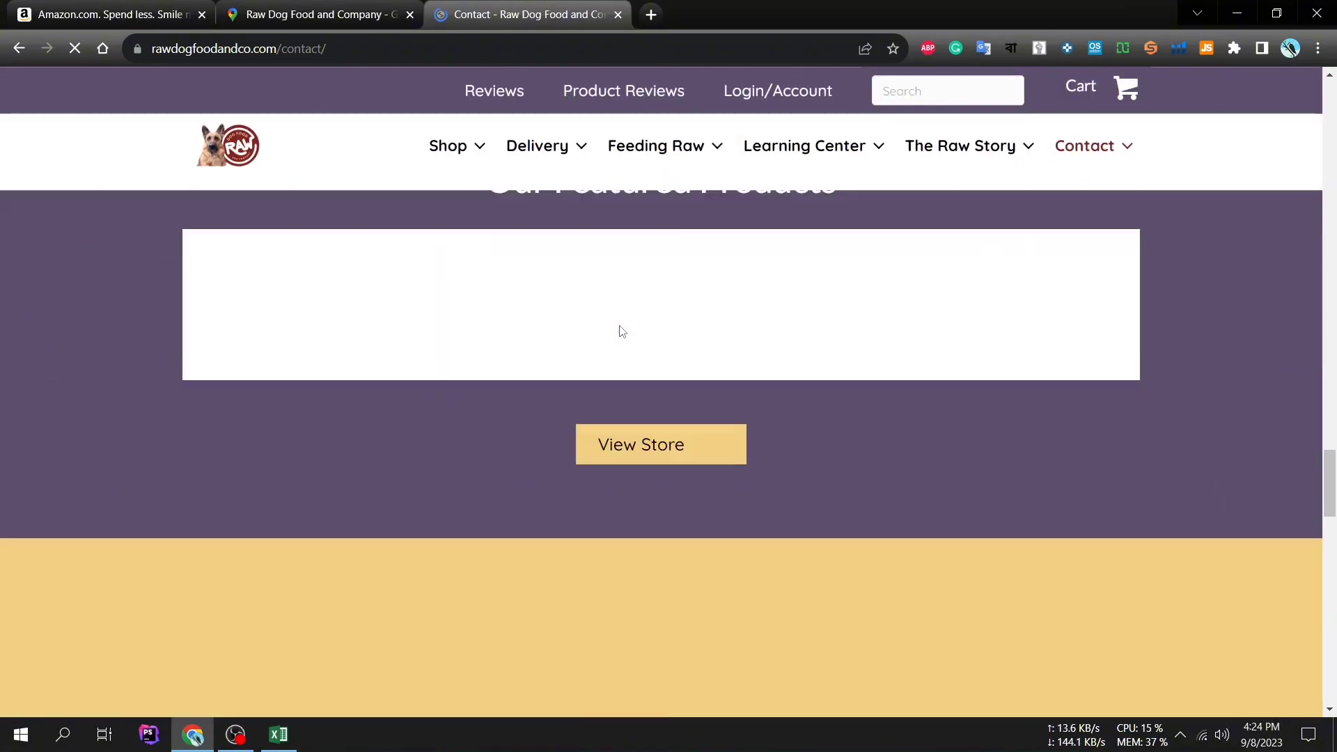
{"action": "scroll", "coordinate": [619, 330], "scroll_direction": "down", "scroll_amount": 12}
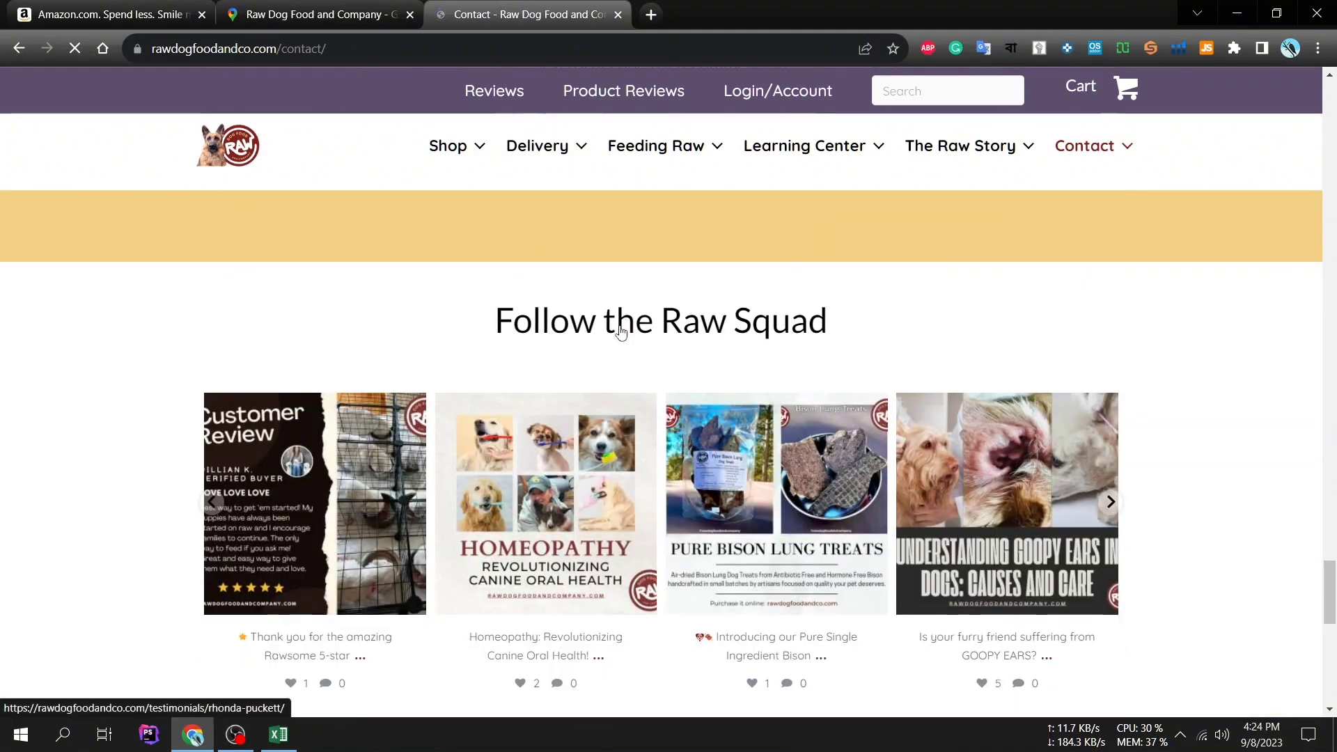
{"action": "scroll", "coordinate": [622, 331], "scroll_direction": "down", "scroll_amount": 3}
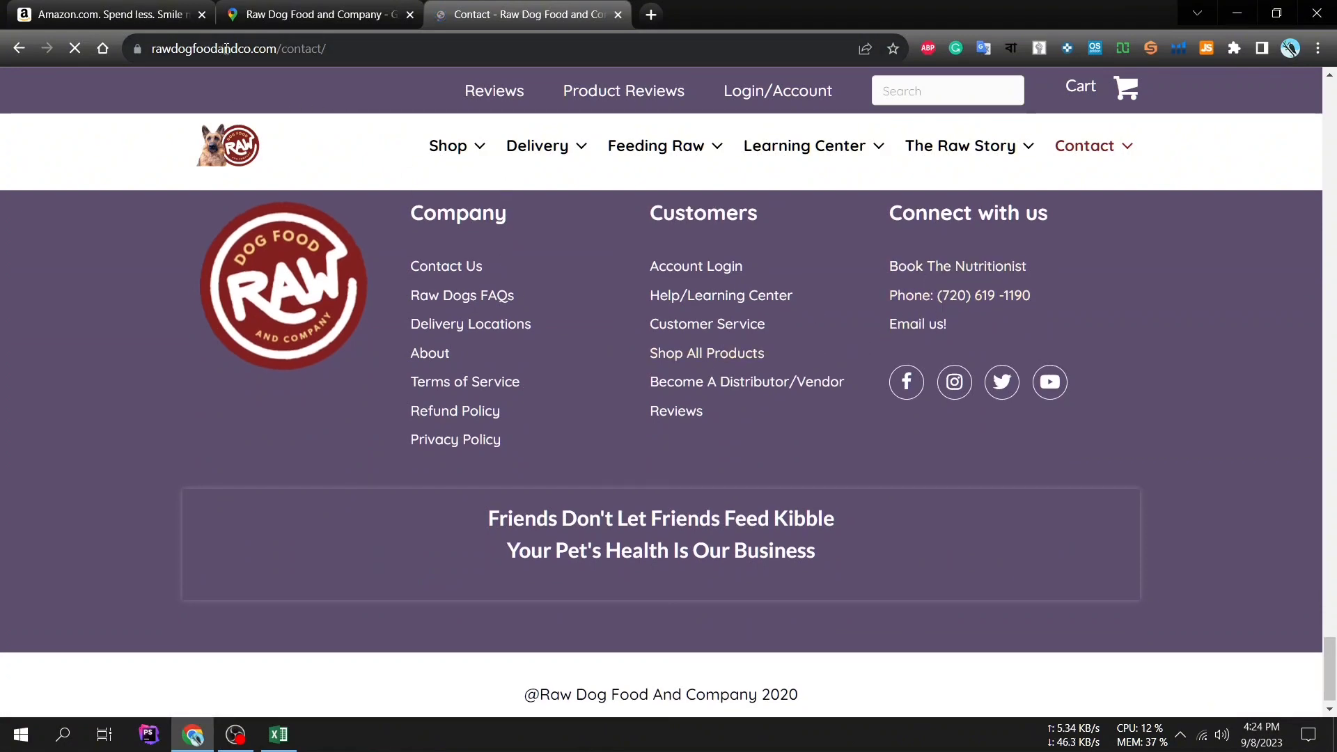
Step: Copy only the rawdogfoodandco.com part of the Contact page's web address, without the https prefix
{"action": "left_click_drag", "start_coordinate": [276, 48], "coordinate": [159, 54]}
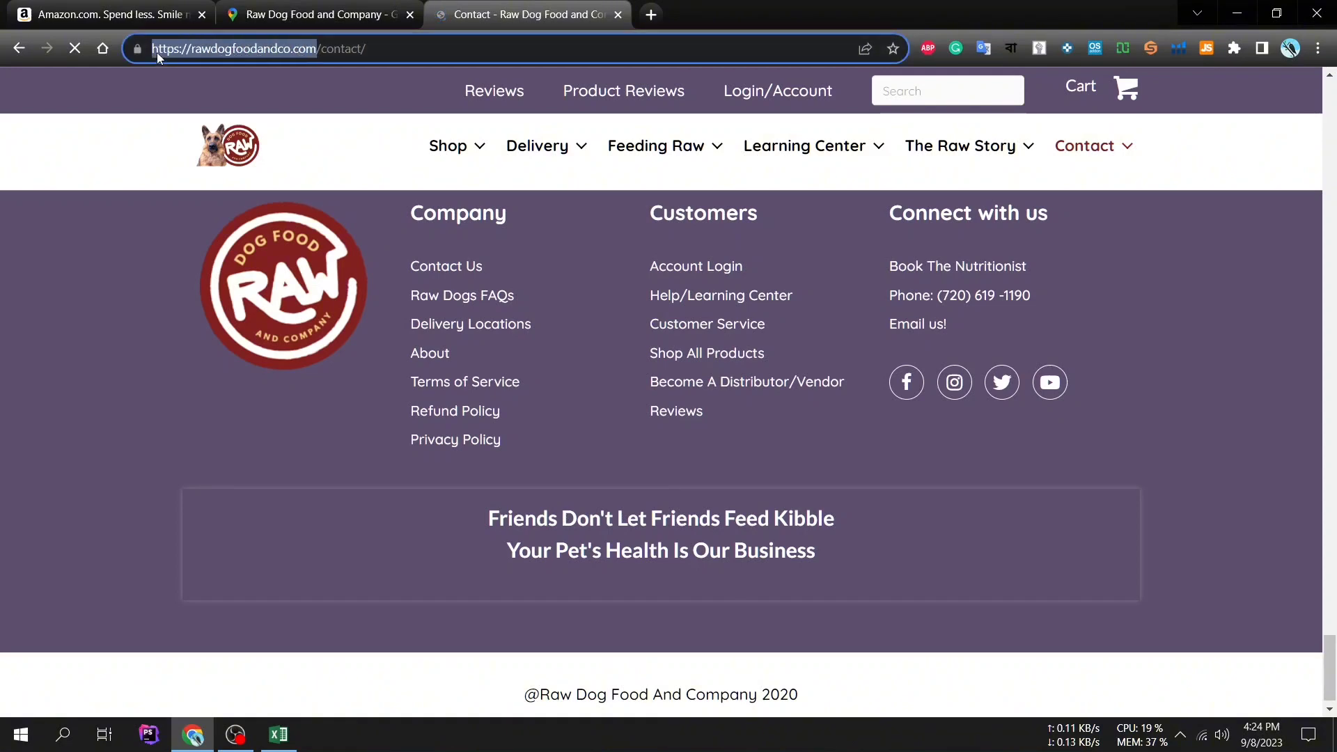
{"action": "left_click", "coordinate": [192, 47]}
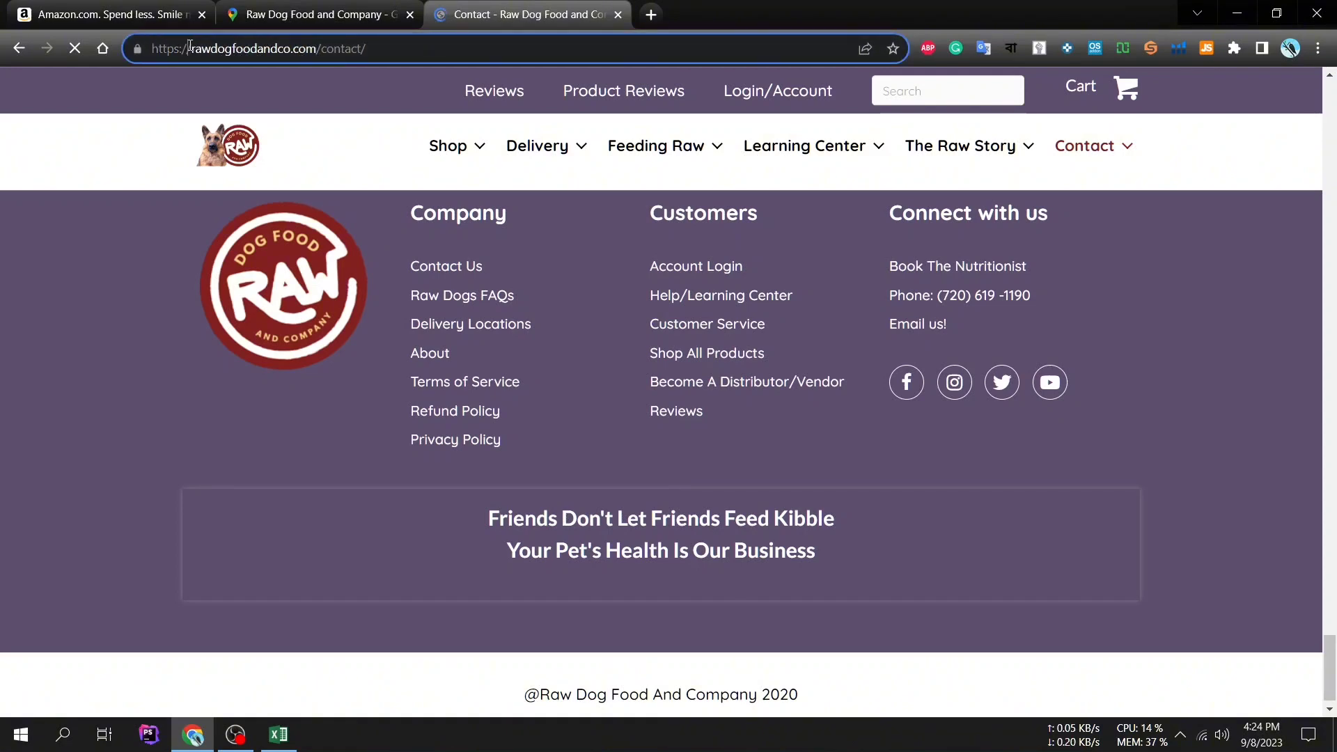
{"action": "left_click_drag", "start_coordinate": [209, 48], "coordinate": [317, 48]}
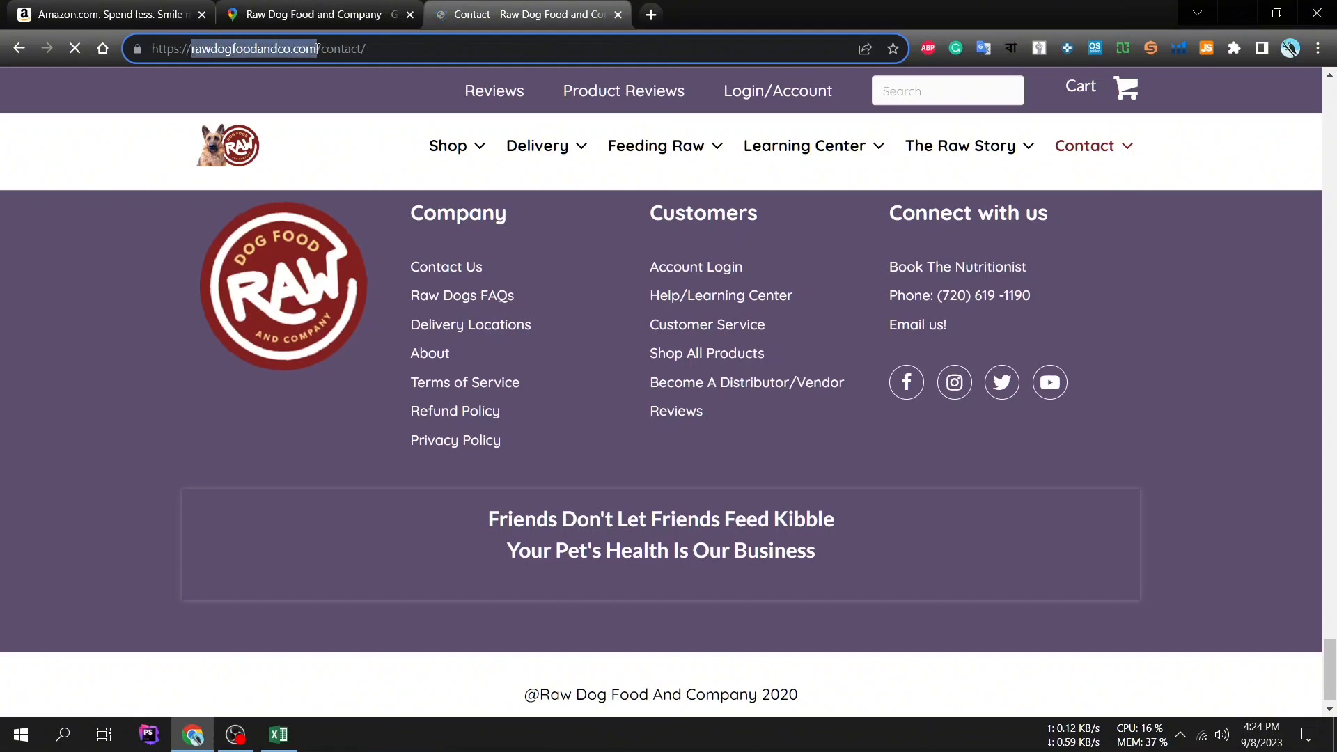
{"action": "right_click", "coordinate": [315, 48]}
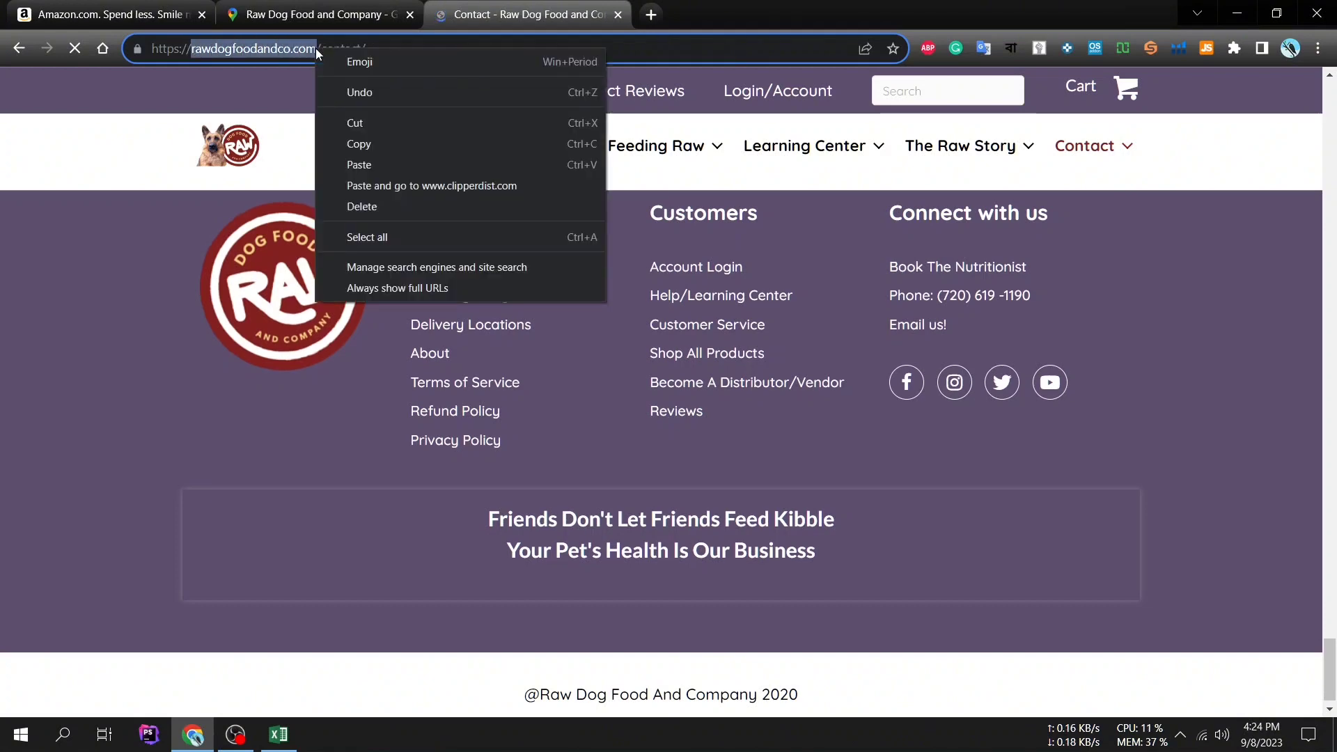
{"action": "left_click", "coordinate": [355, 143]}
Step: Open the who.is website in a new browser tab
{"action": "left_click", "coordinate": [650, 14]}
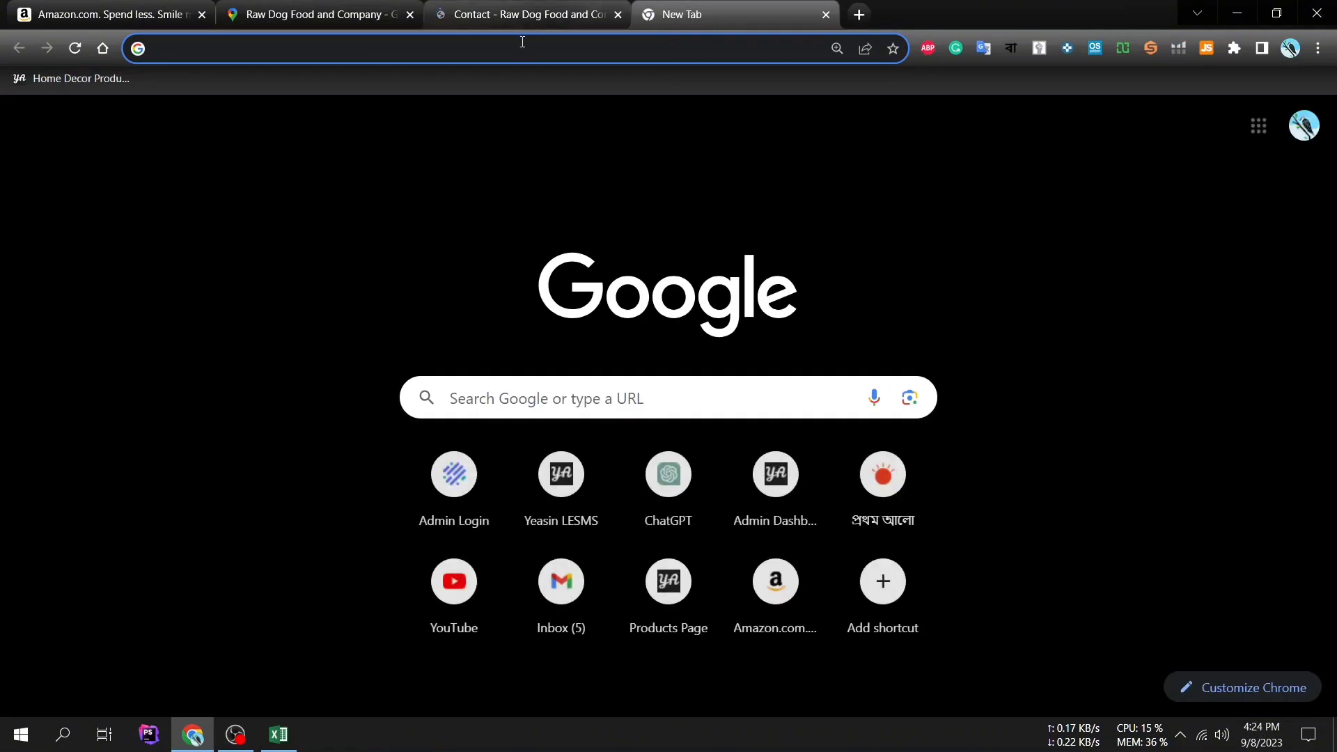
{"action": "left_click", "coordinate": [519, 47]}
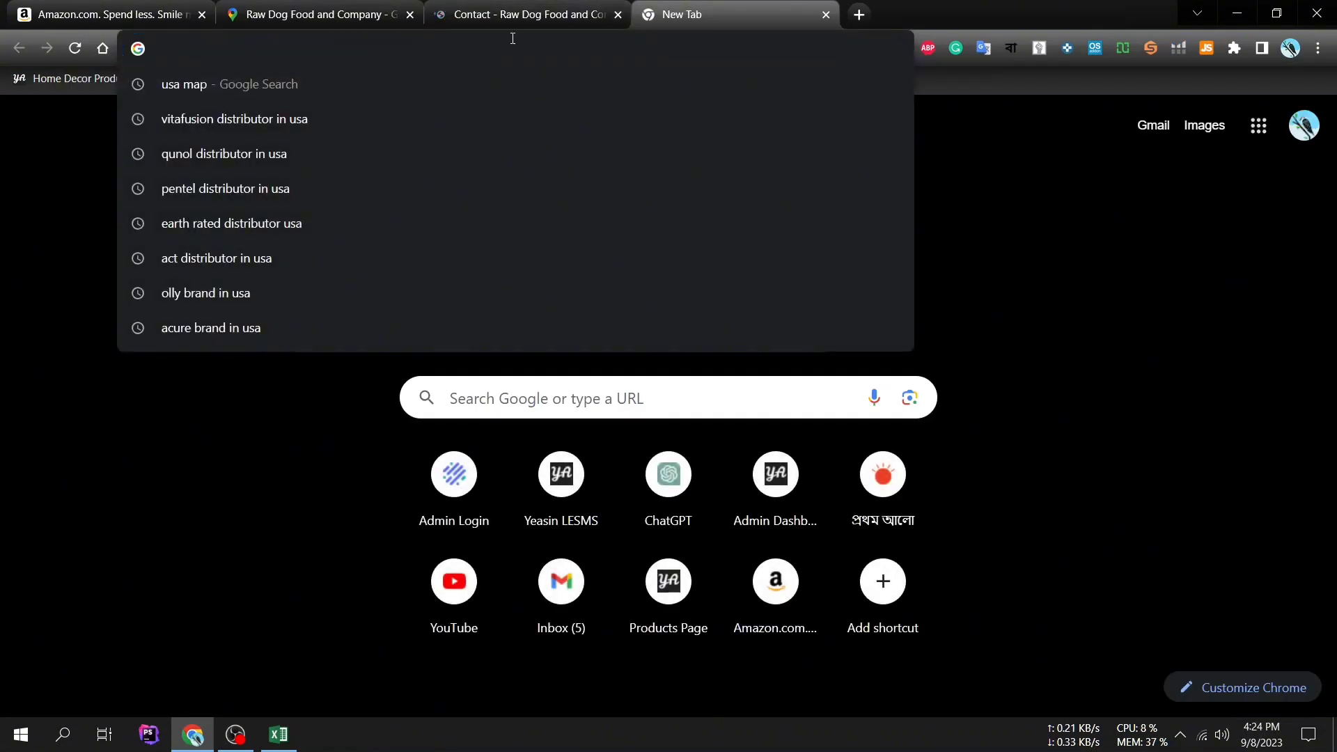
{"action": "type", "text": "who"}
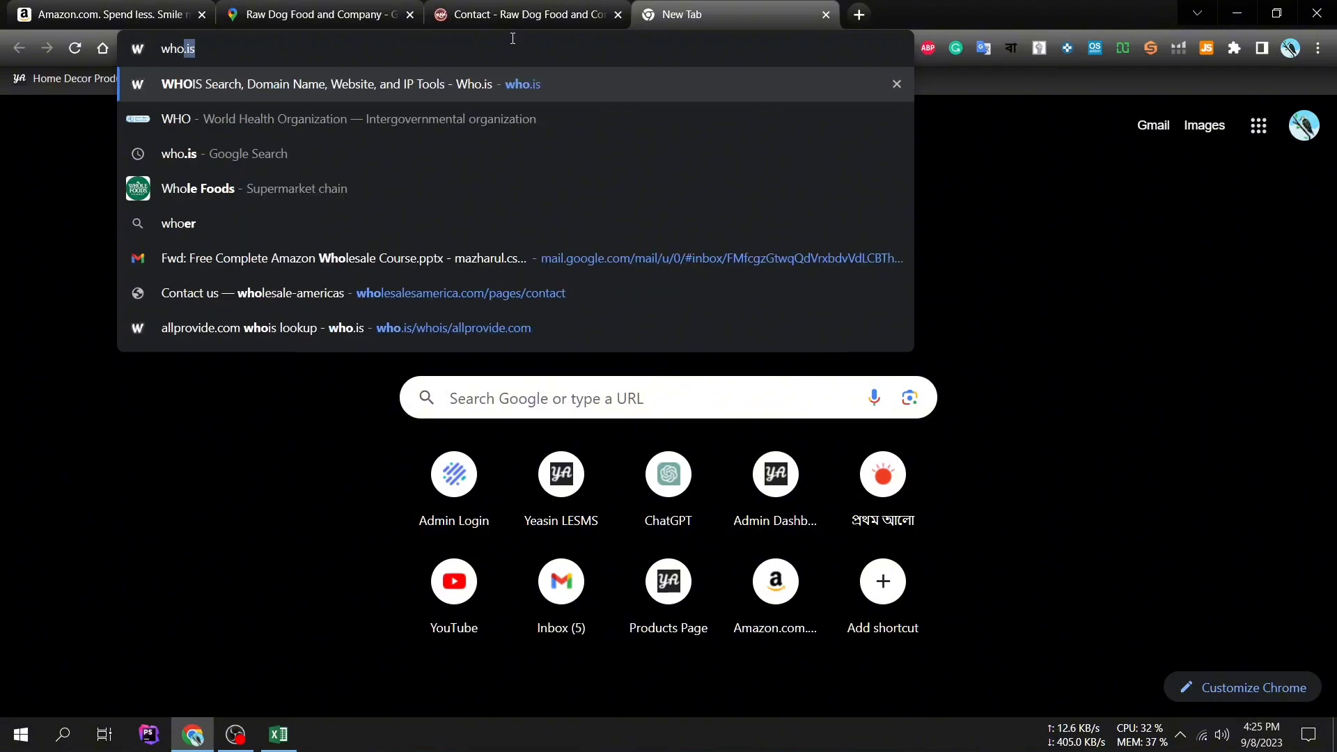
{"action": "type", "text": "."}
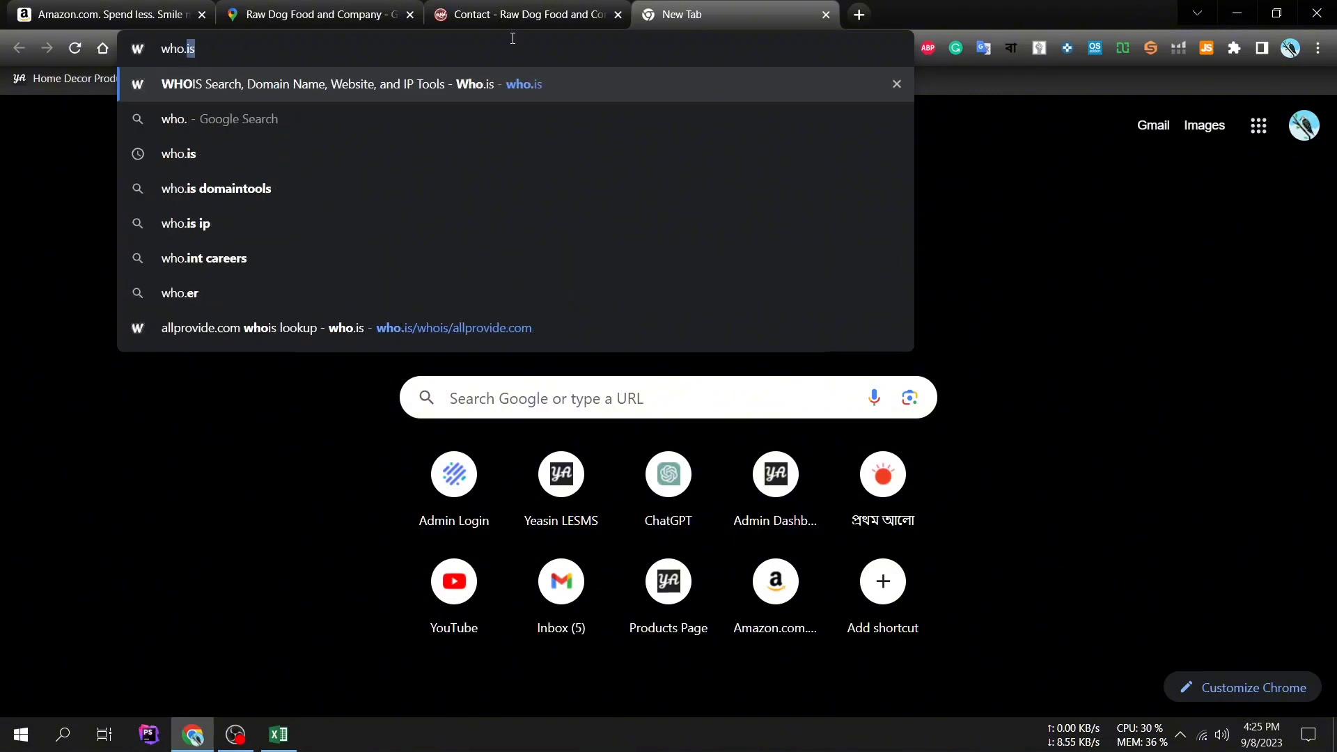
{"action": "type", "text": "is"}
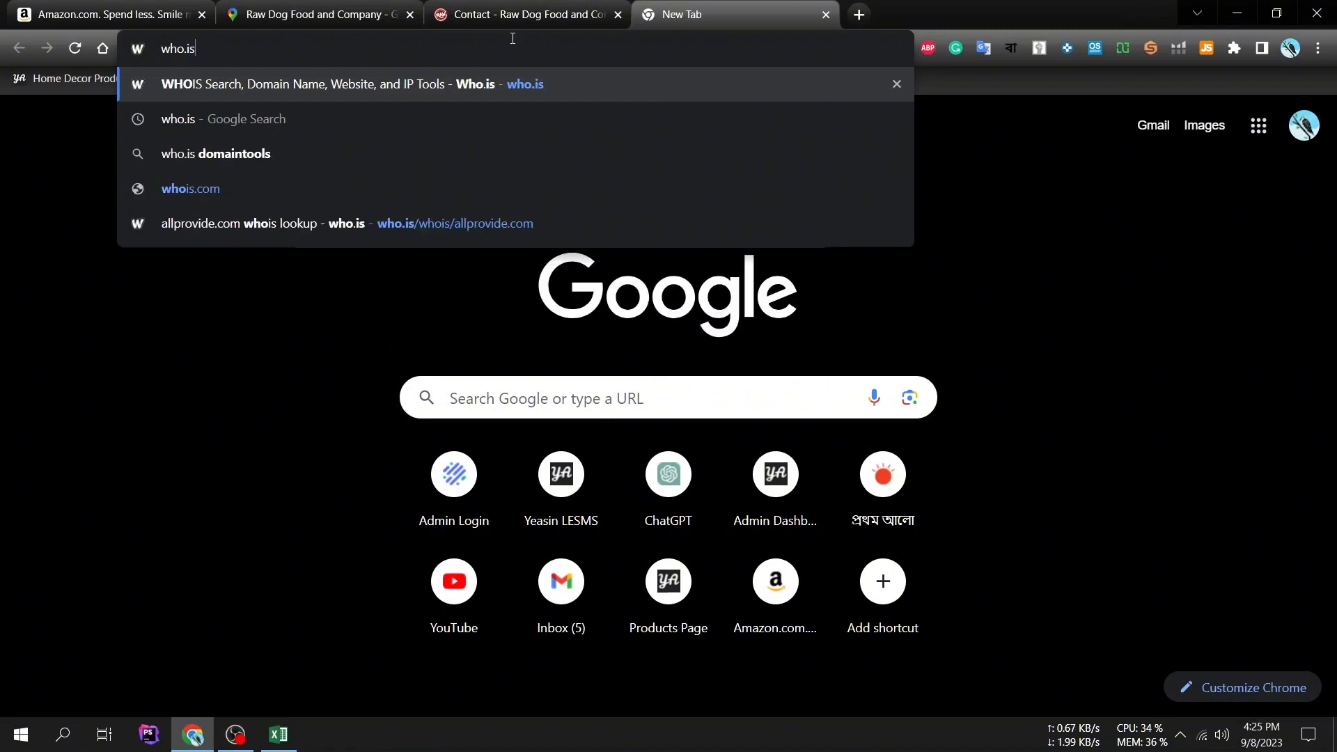
{"action": "key", "text": "Return"}
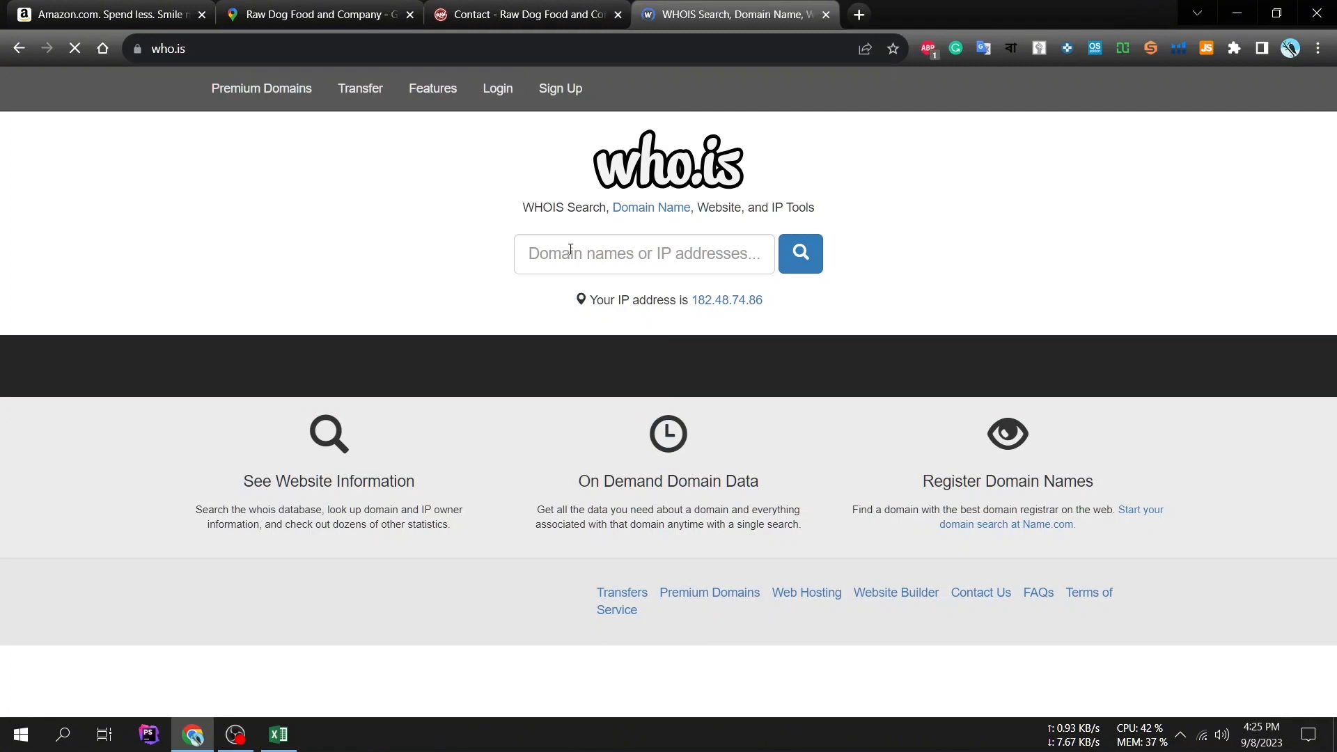
Step: Look up rawdogfoodandco.com on who.is and examine the domain's registration date under Important Dates
{"action": "right_click", "coordinate": [570, 255]}
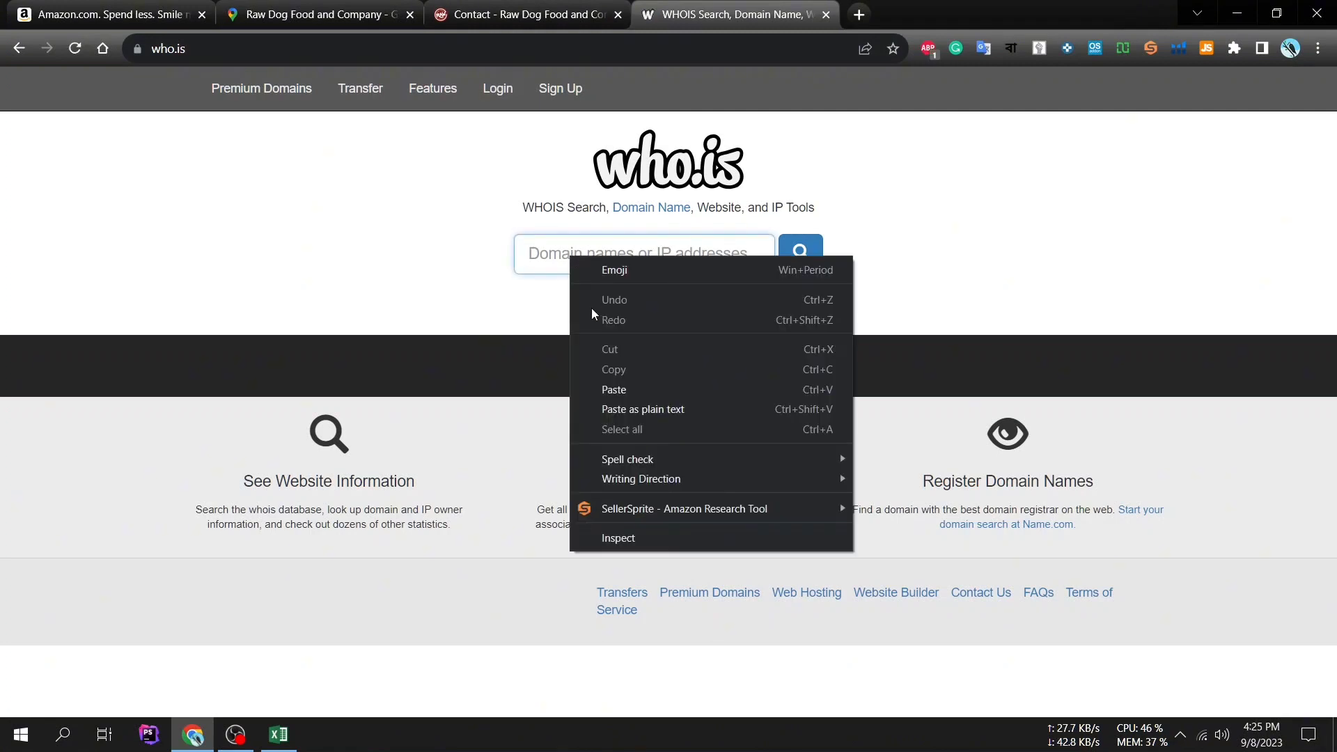
{"action": "left_click", "coordinate": [613, 389]}
{"action": "left_click", "coordinate": [790, 262]}
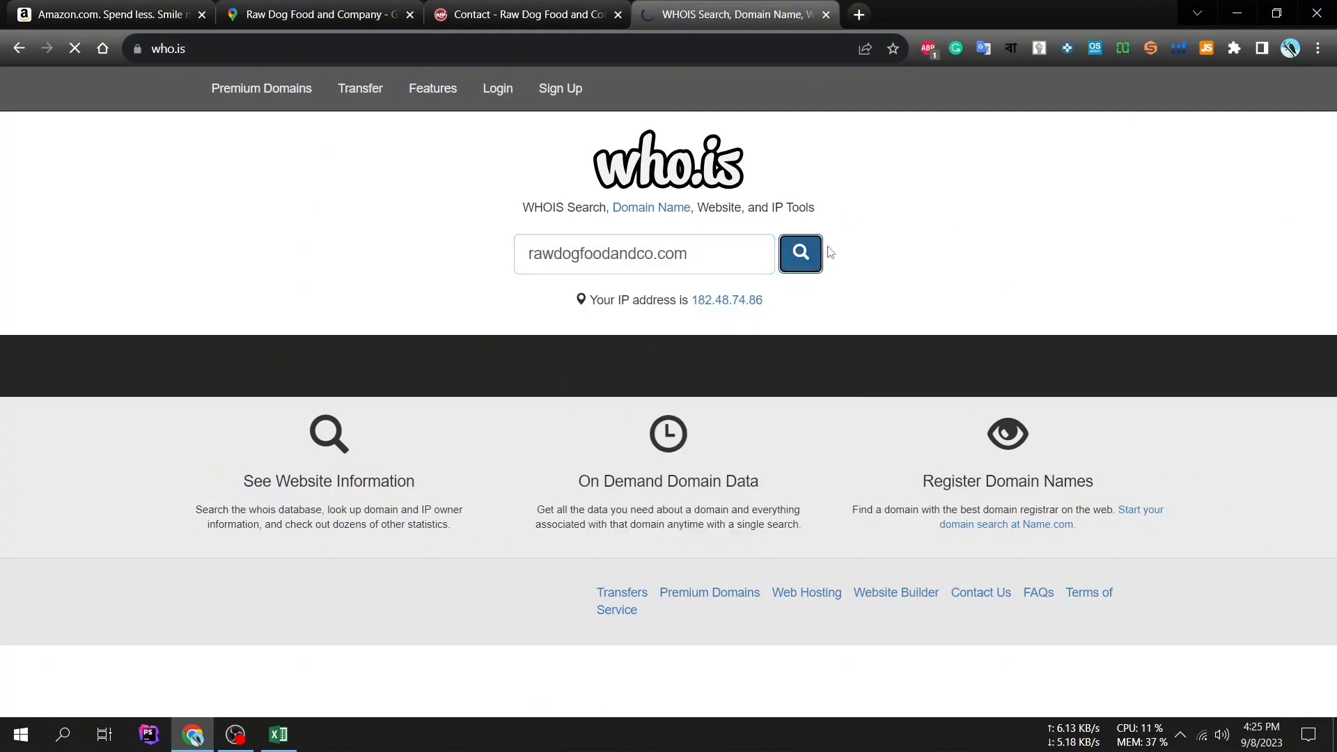
{"action": "scroll", "coordinate": [491, 363], "scroll_direction": "down", "scroll_amount": 5}
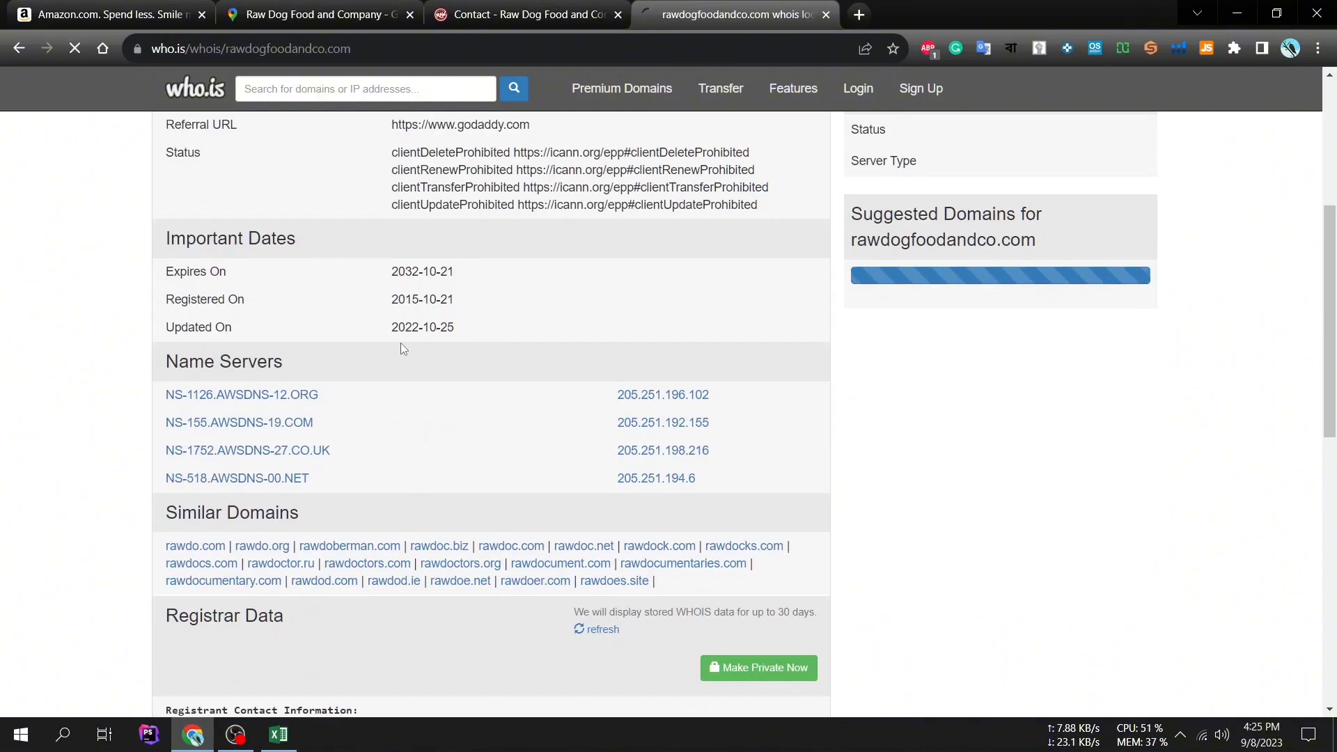
{"action": "left_click_drag", "start_coordinate": [391, 300], "coordinate": [456, 305]}
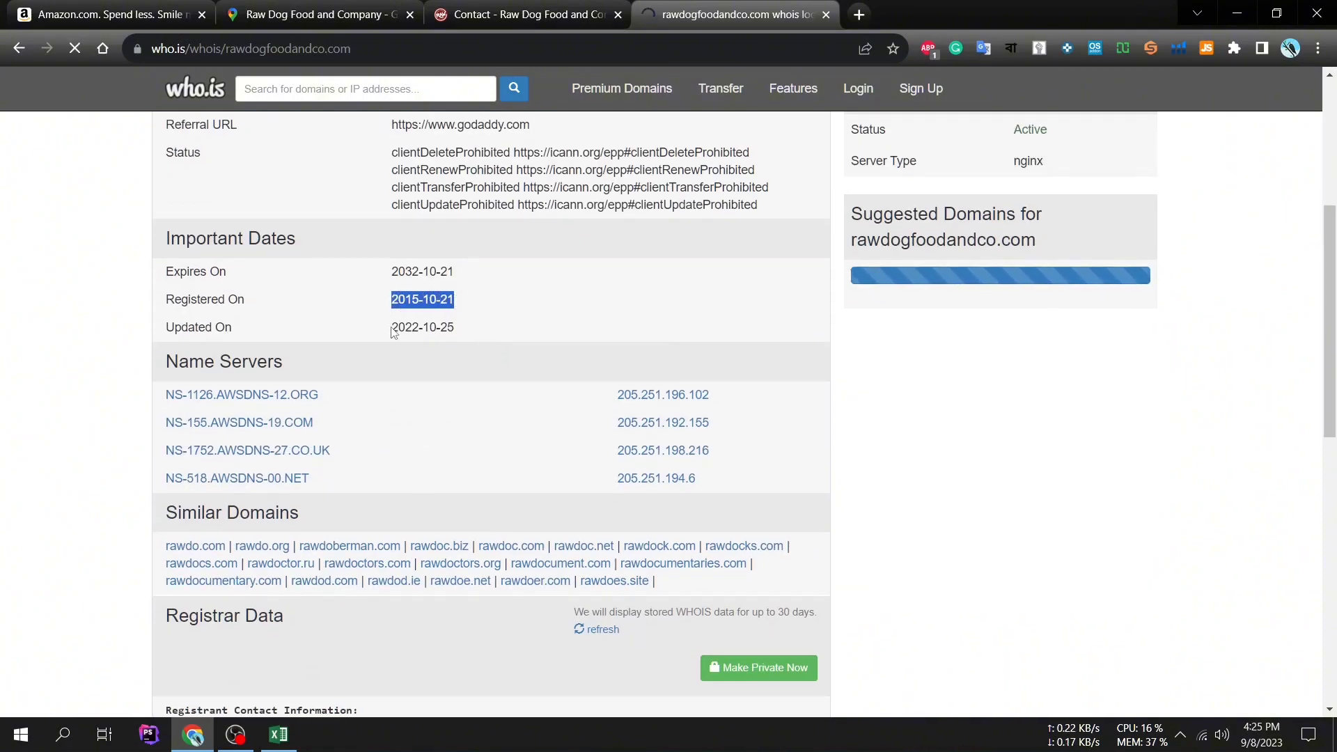
Step: Copy the phone number from the footer of Raw Dog Food and Company's Contact page into cell B3 of the Excel sheet
{"action": "left_click", "coordinate": [511, 24]}
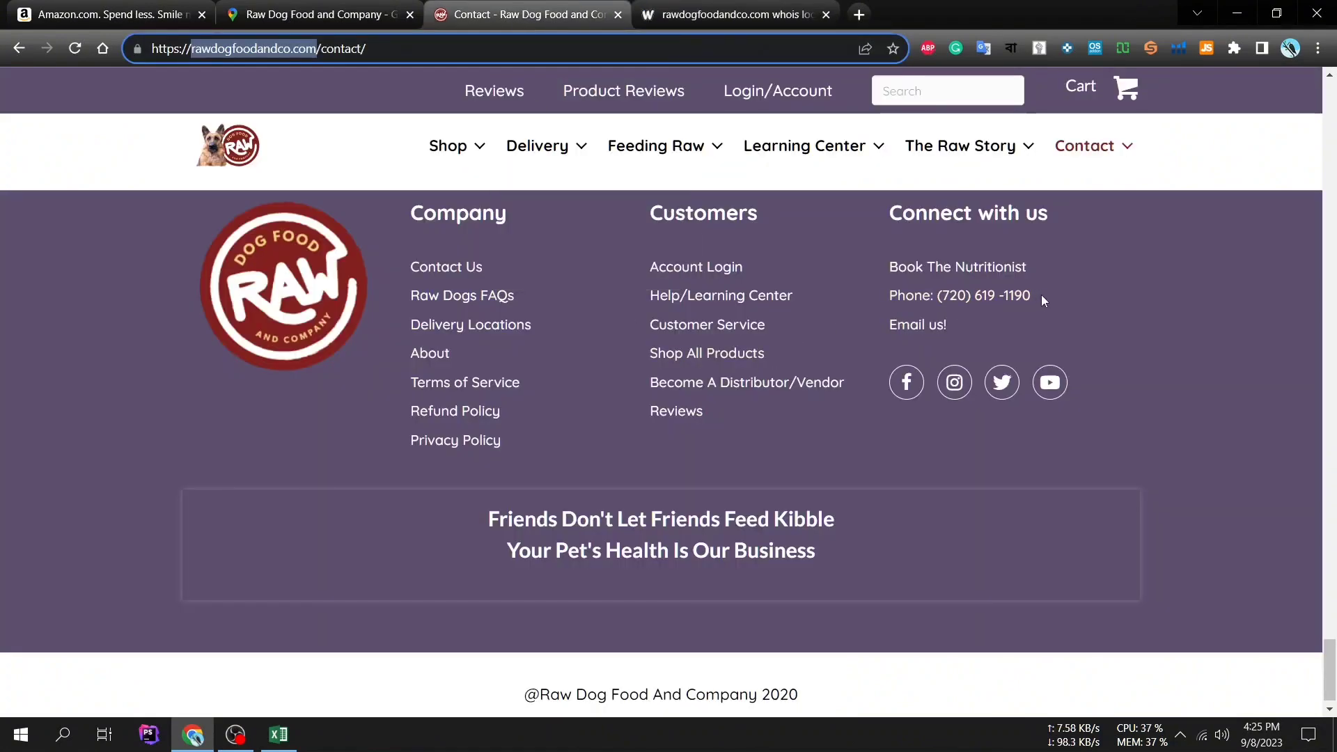
{"action": "left_click_drag", "start_coordinate": [1036, 297], "coordinate": [937, 300]}
{"action": "right_click", "coordinate": [939, 301]}
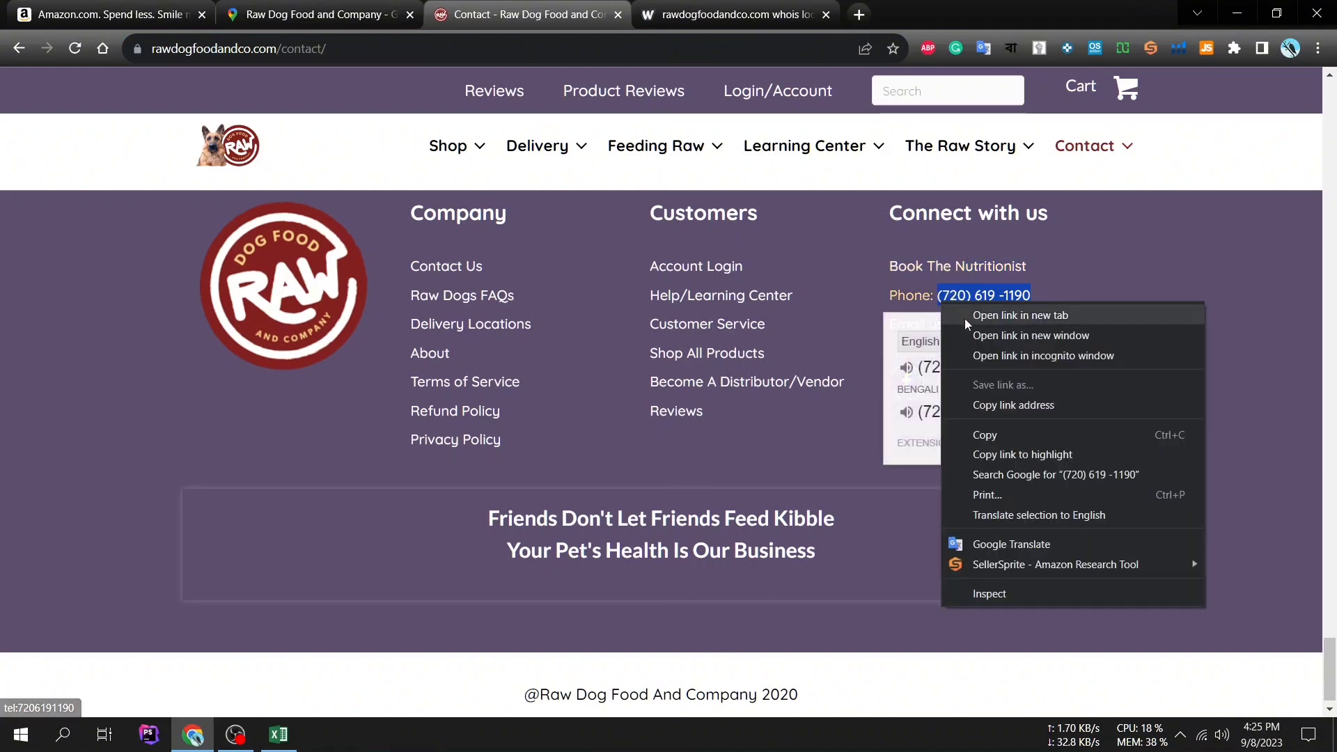
{"action": "left_click", "coordinate": [956, 434]}
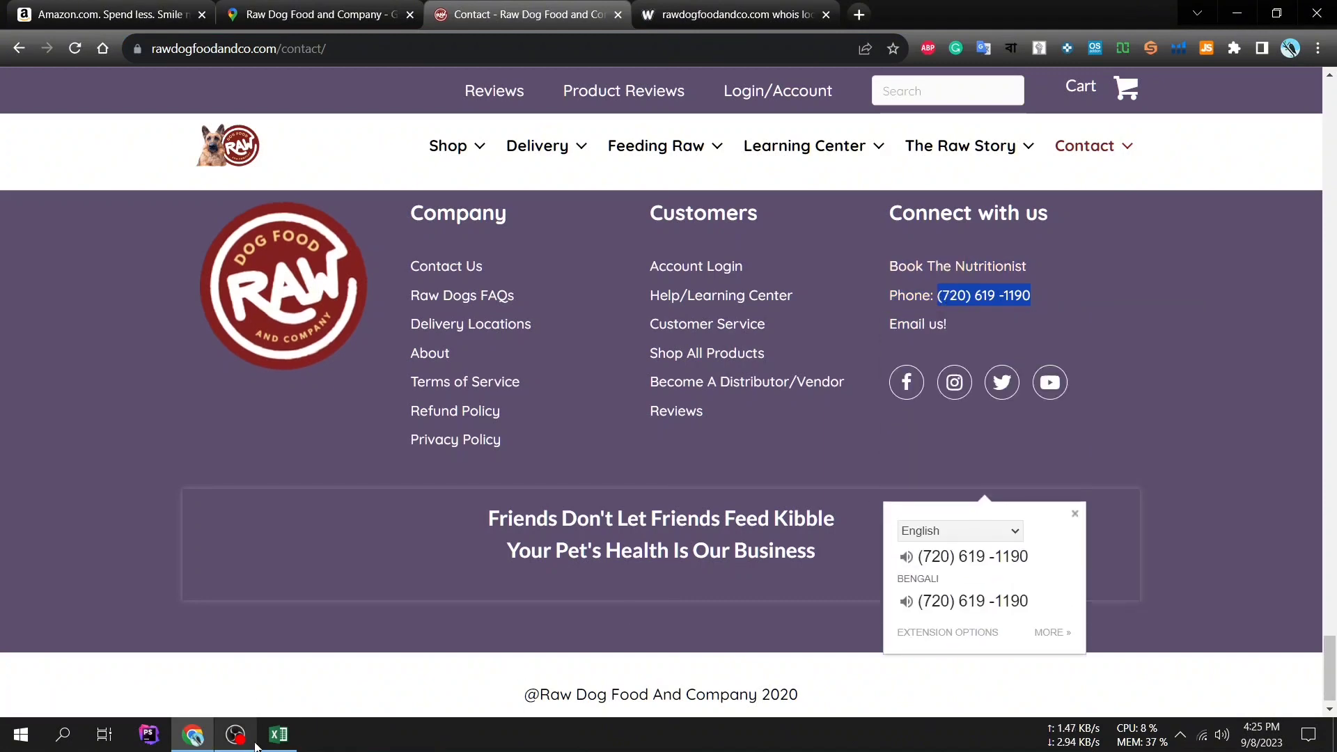
{"action": "left_click", "coordinate": [278, 735]}
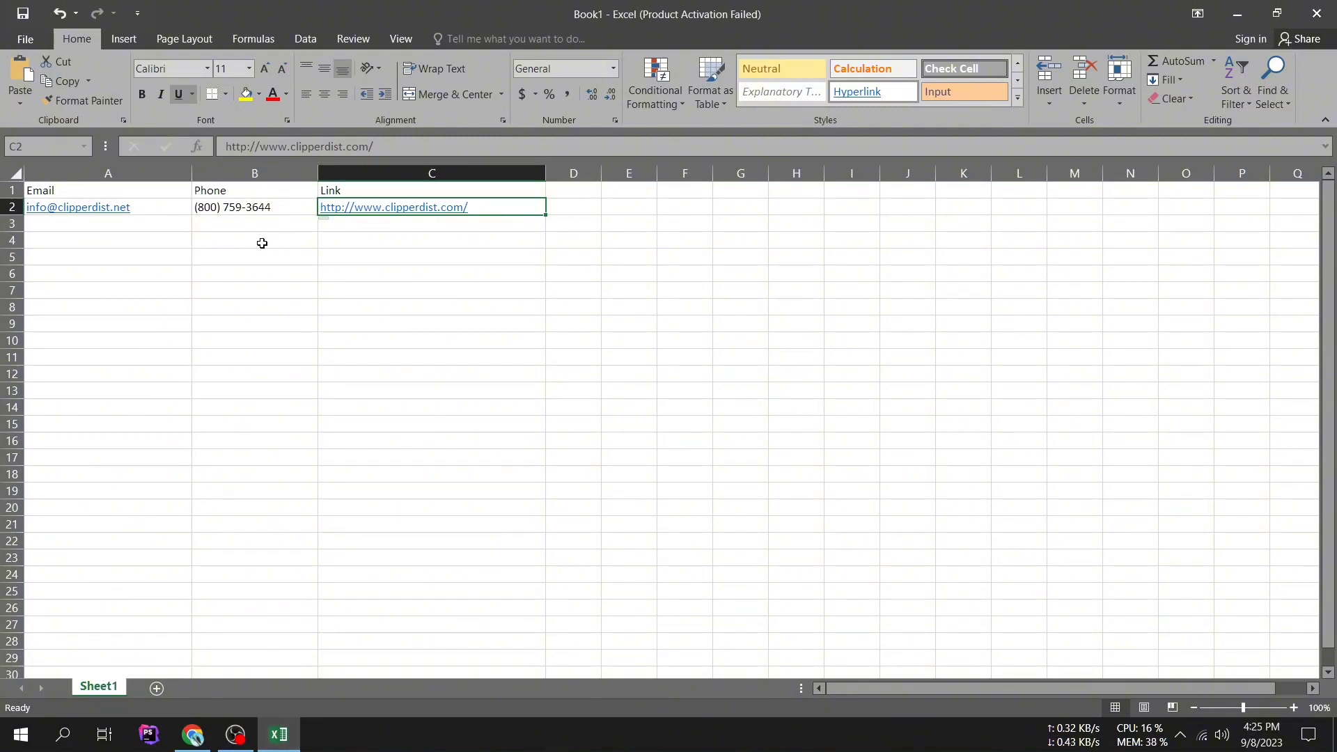
{"action": "double_click", "coordinate": [261, 229]}
{"action": "right_click", "coordinate": [260, 230]}
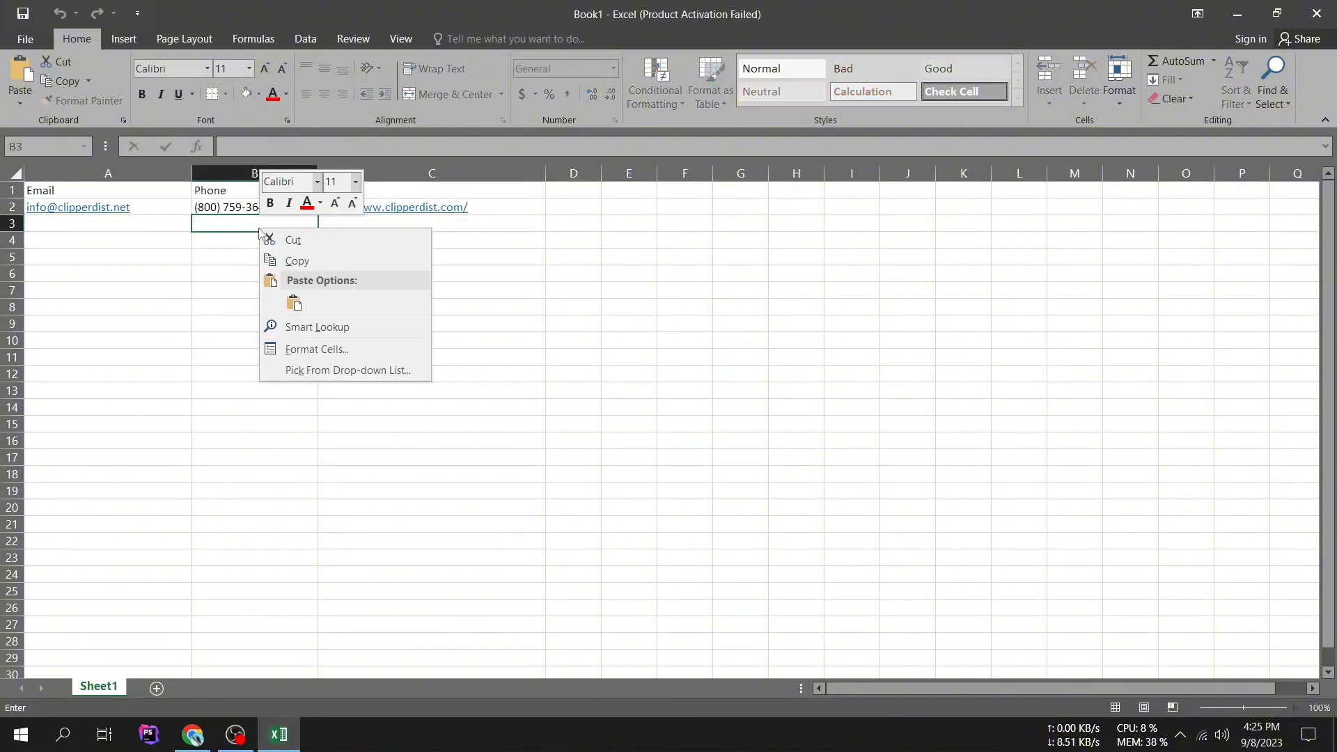
{"action": "left_click", "coordinate": [295, 304]}
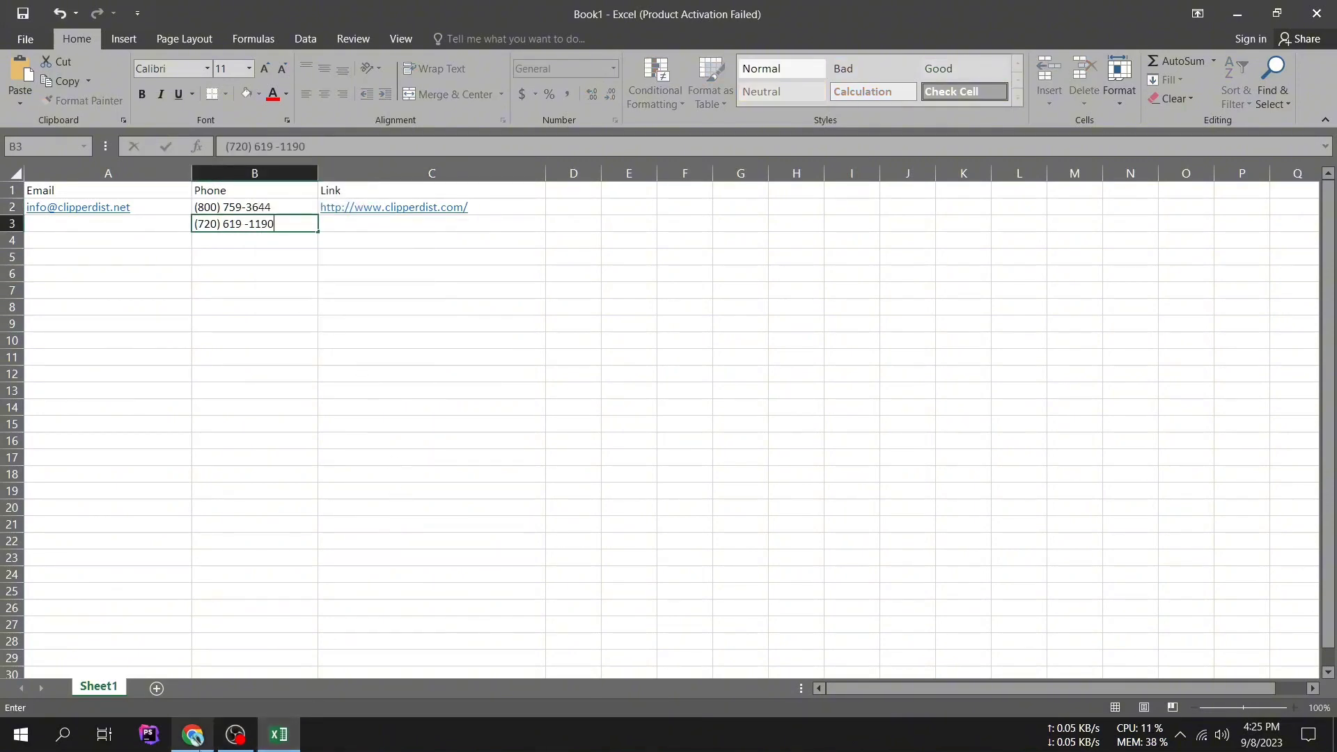
Step: Copy the rawdogfoodandco.com domain from the Contact page's web address into cell C3 of the Excel sheet
{"action": "left_click", "coordinate": [192, 734]}
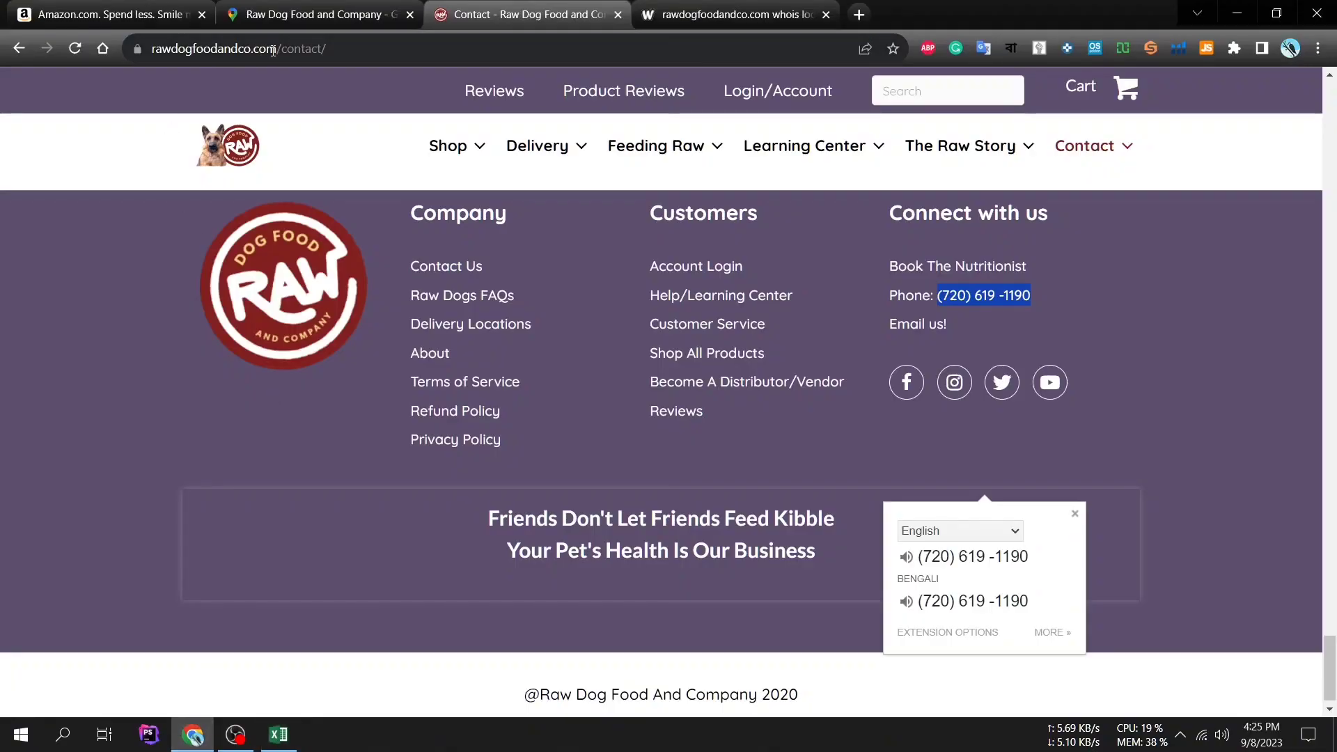
{"action": "left_click_drag", "start_coordinate": [273, 50], "coordinate": [165, 55]}
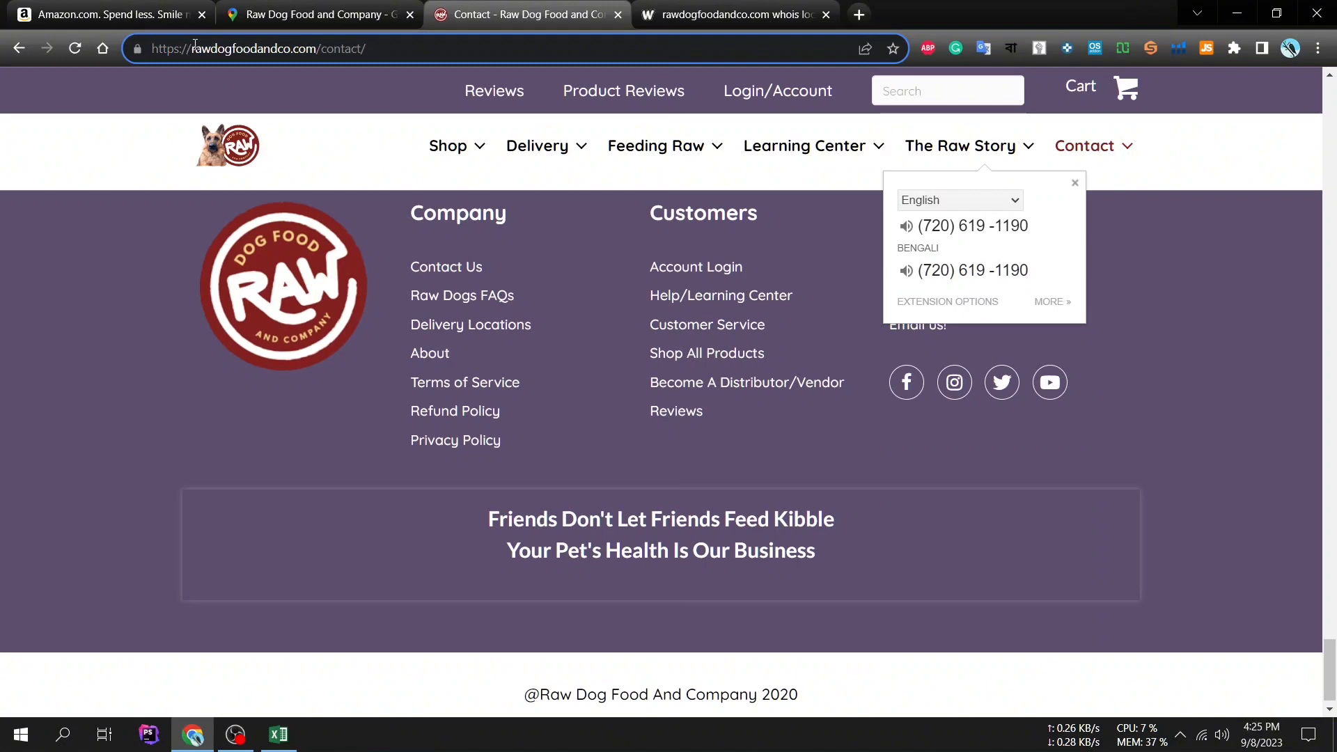
{"action": "left_click_drag", "start_coordinate": [198, 47], "coordinate": [316, 47]}
{"action": "right_click", "coordinate": [317, 47]}
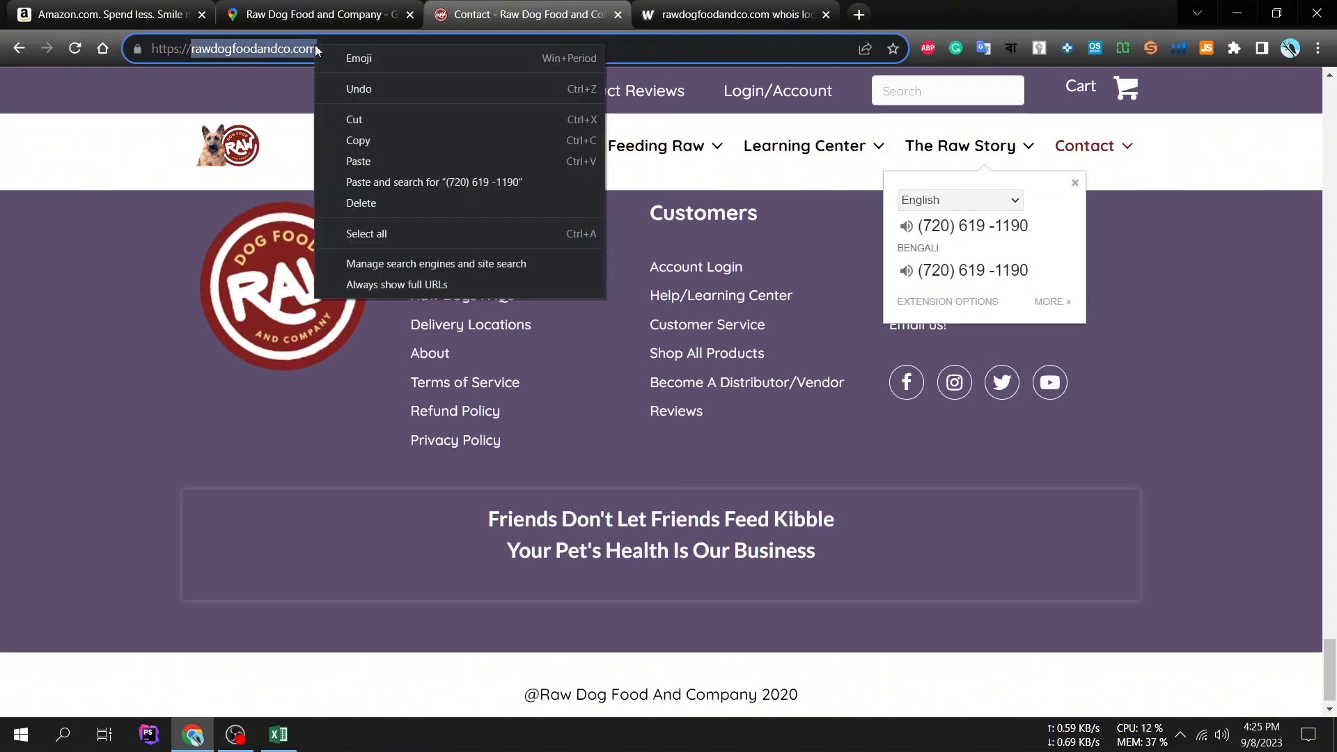
{"action": "left_click", "coordinate": [361, 146]}
{"action": "left_click", "coordinate": [278, 734]}
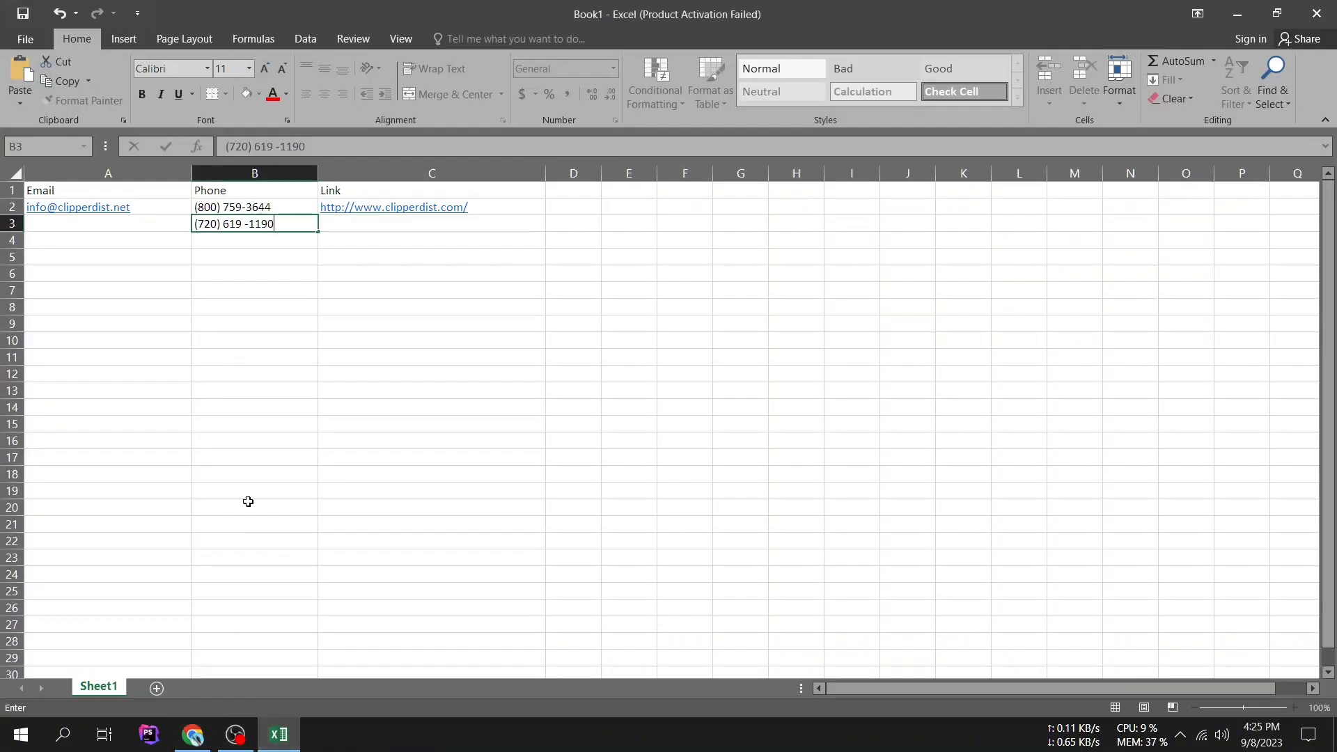
{"action": "left_click", "coordinate": [380, 225]}
{"action": "right_click", "coordinate": [380, 225]}
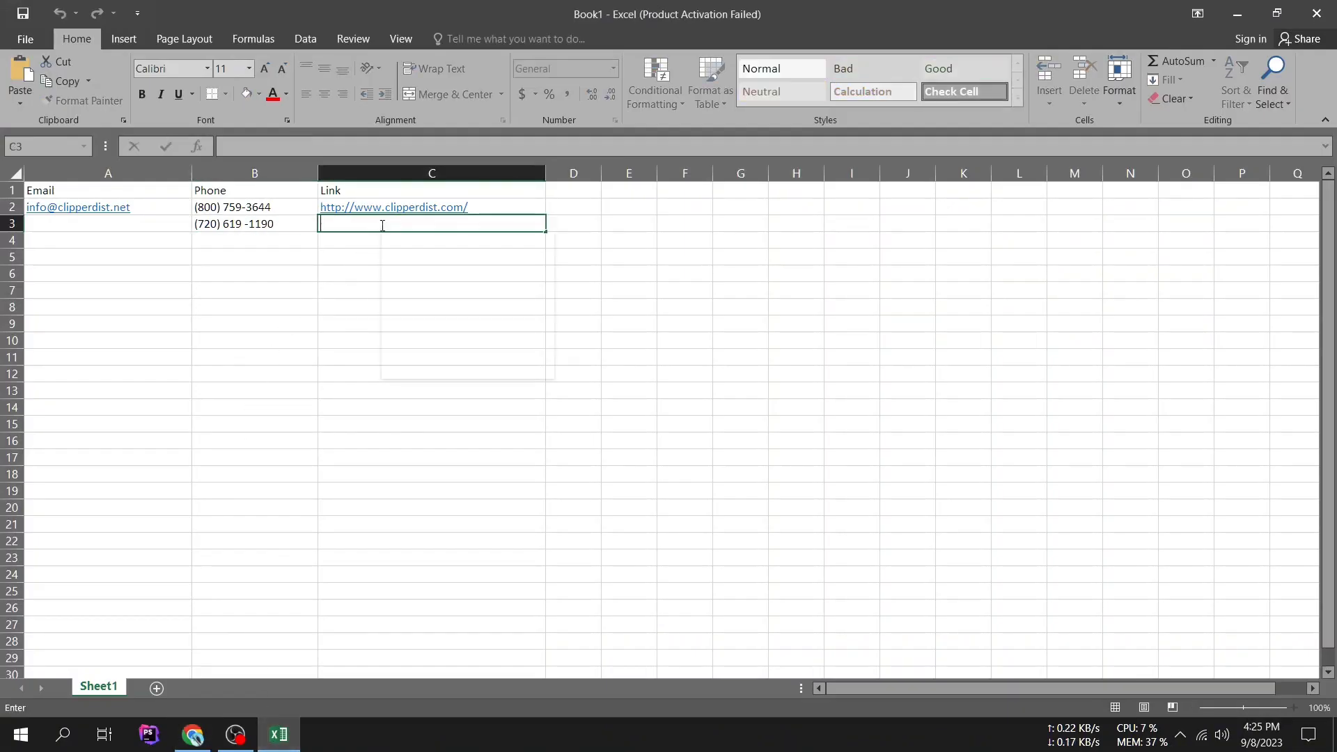
{"action": "left_click", "coordinate": [413, 300]}
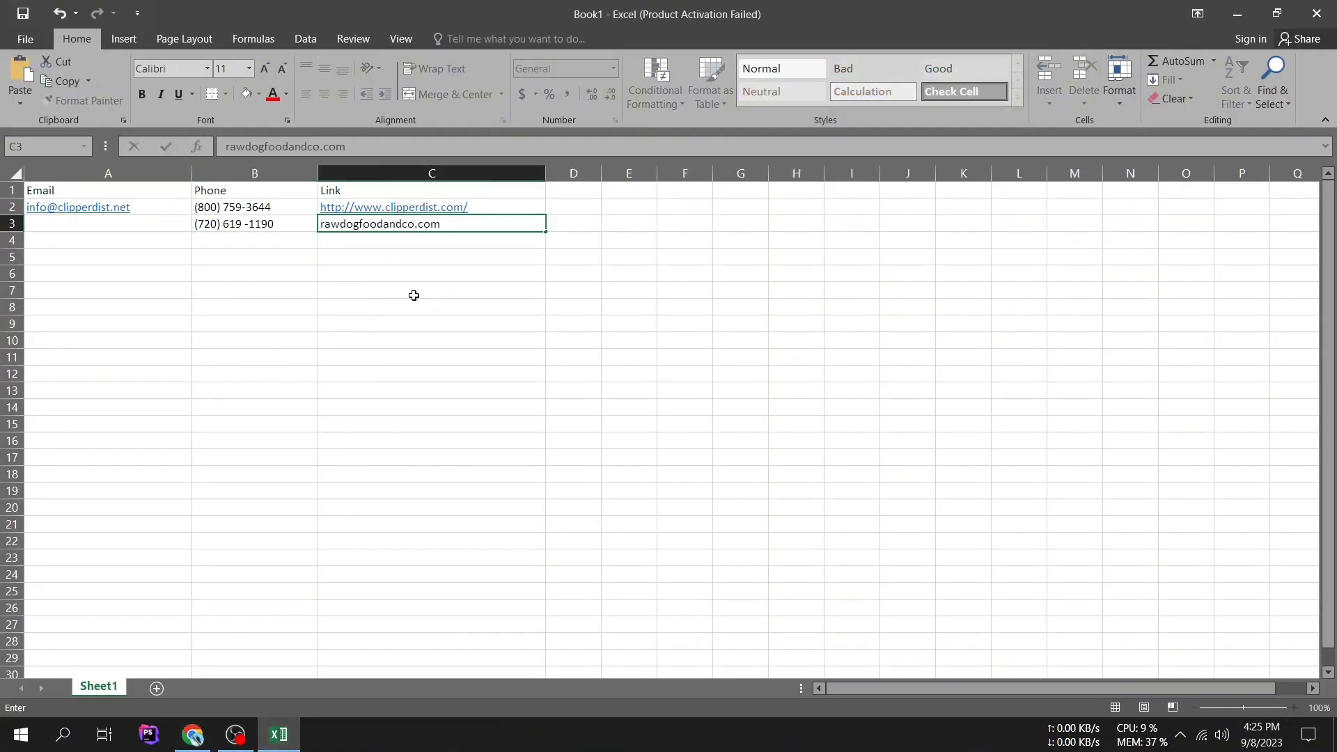
{"action": "left_click", "coordinate": [345, 590]}
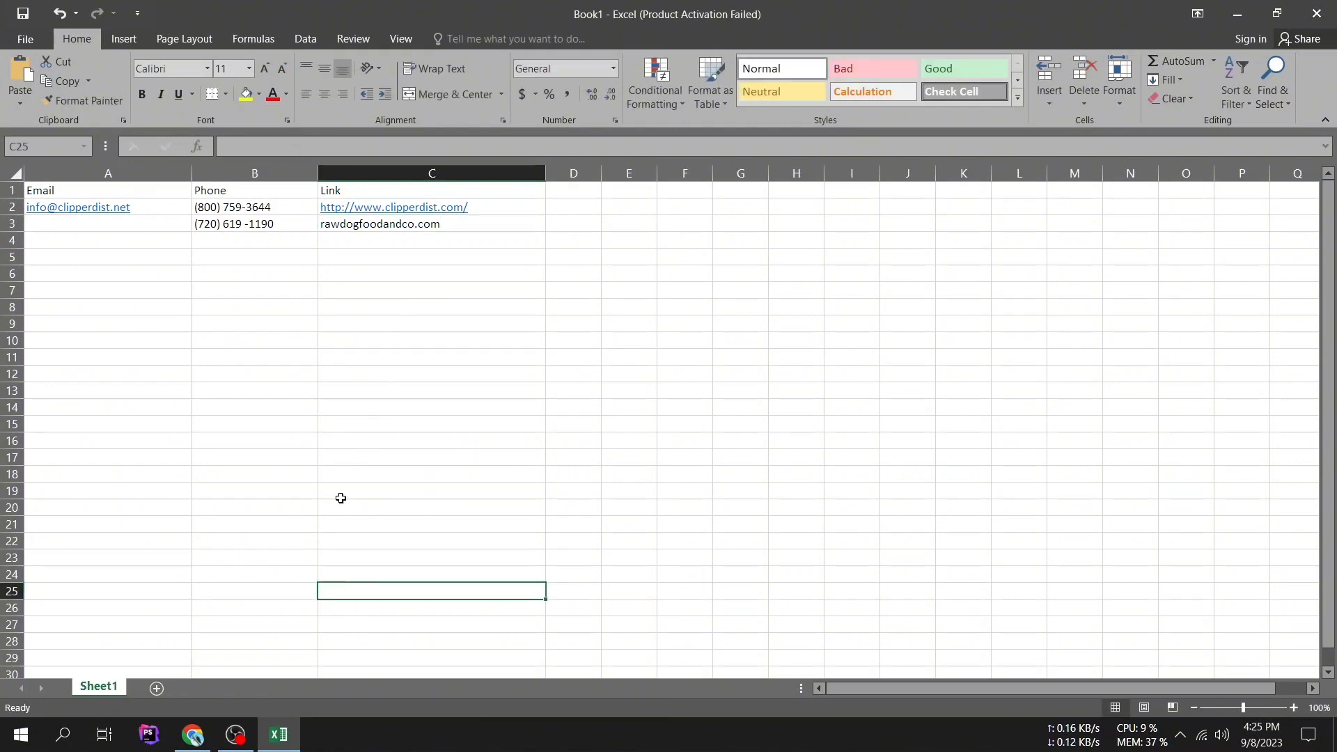
Step: Switch to Chrome, find the Browsec extension through Google in a new tab and open its Chrome Web Store page
{"action": "left_click", "coordinate": [193, 735]}
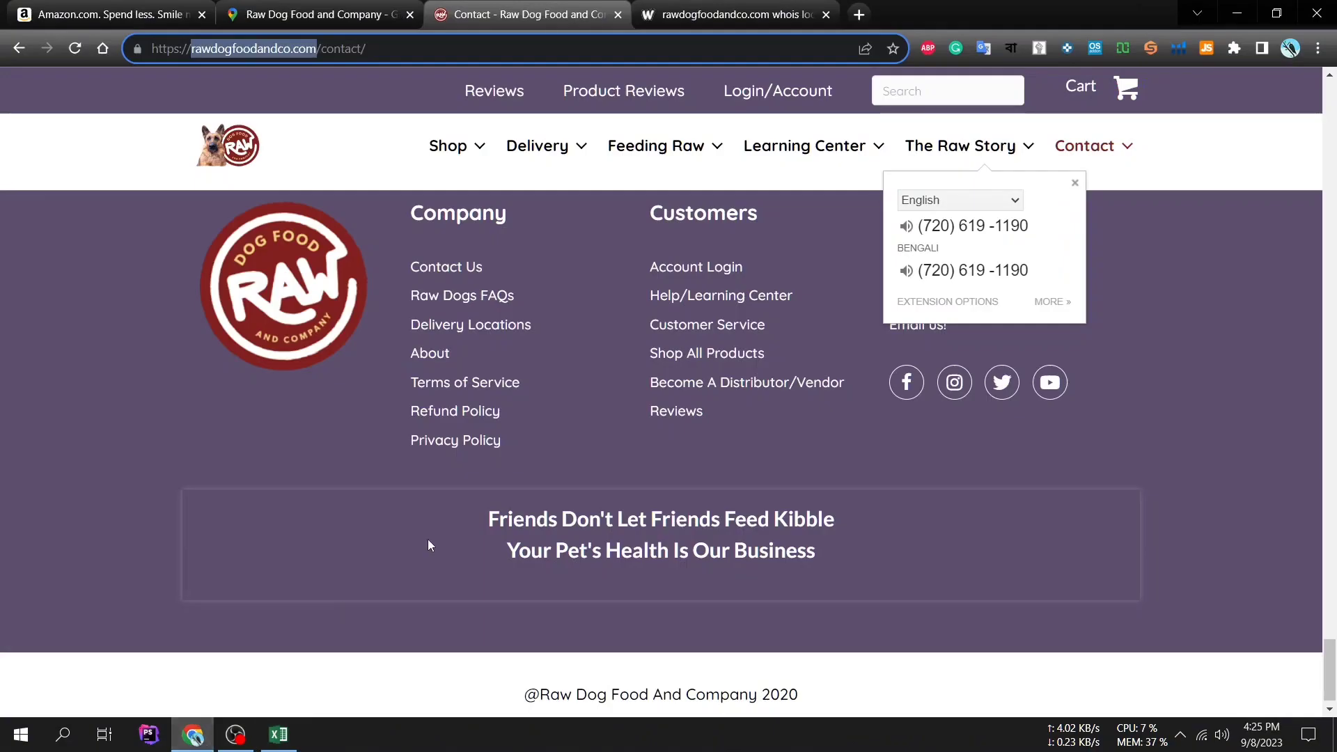
{"action": "left_click", "coordinate": [805, 237]}
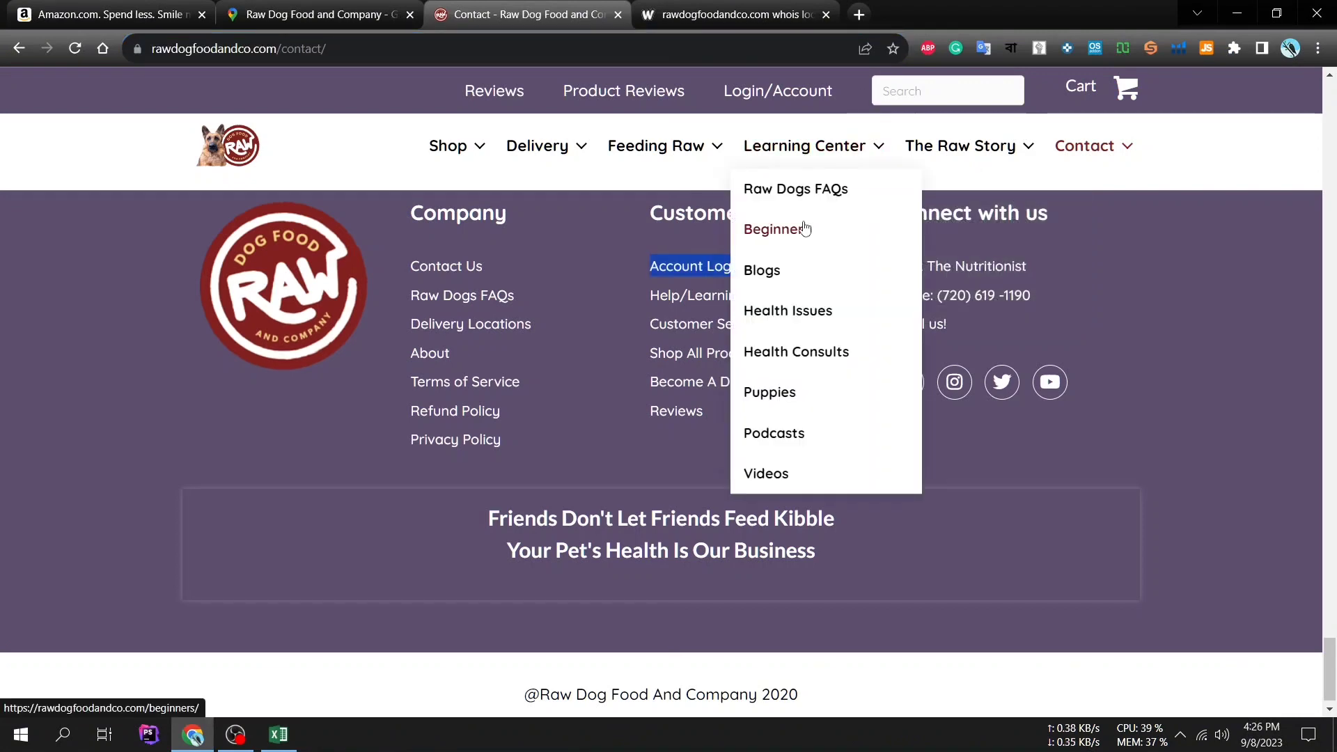
{"action": "left_click", "coordinate": [349, 5]}
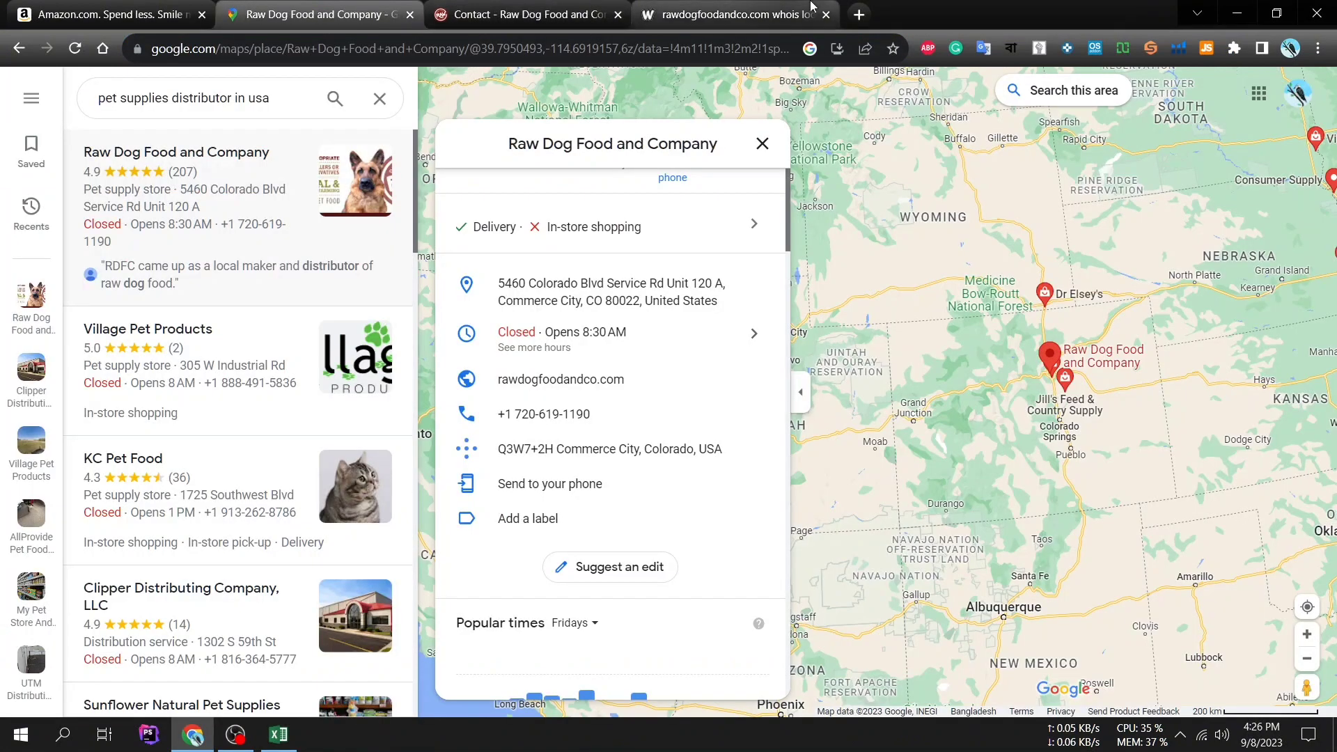
{"action": "key", "text": "ctrl+t"}
{"action": "left_click", "coordinate": [724, 44]}
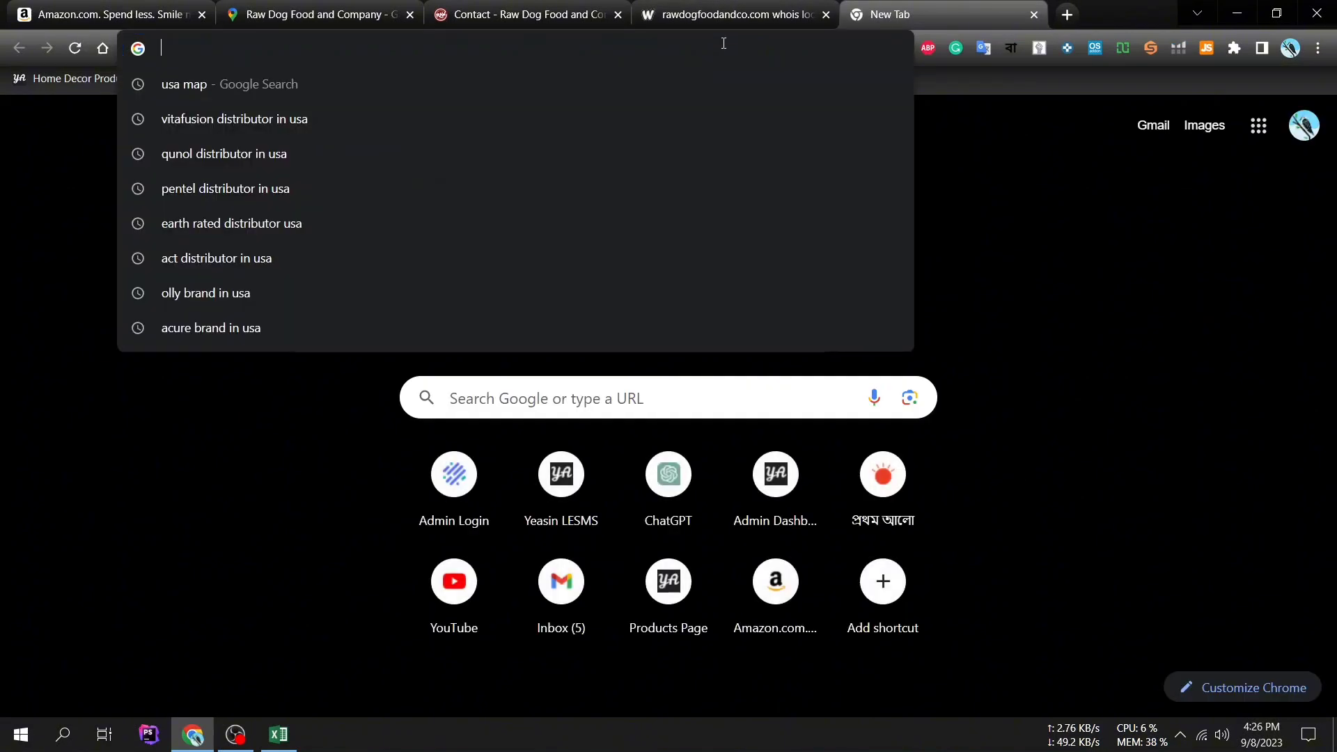
{"action": "type", "text": "br"}
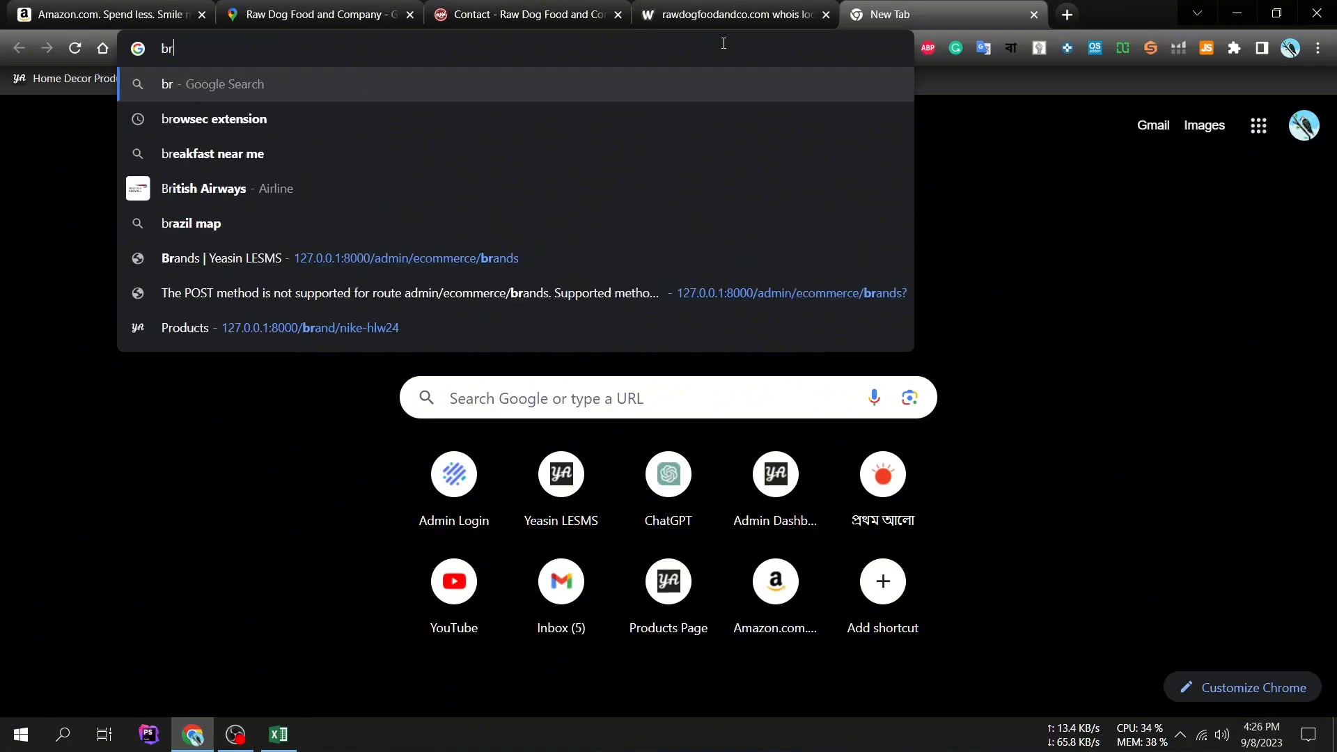
{"action": "left_click", "coordinate": [604, 117]}
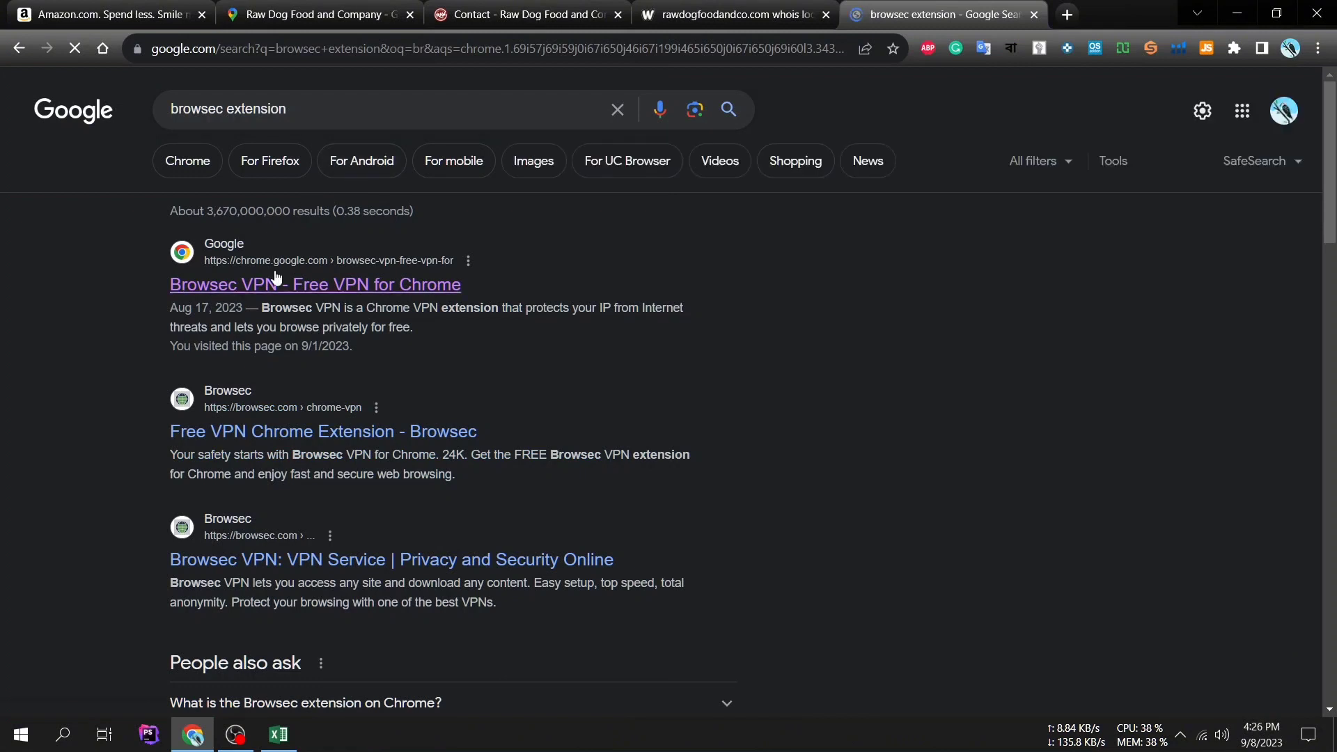
{"action": "left_click", "coordinate": [355, 282]}
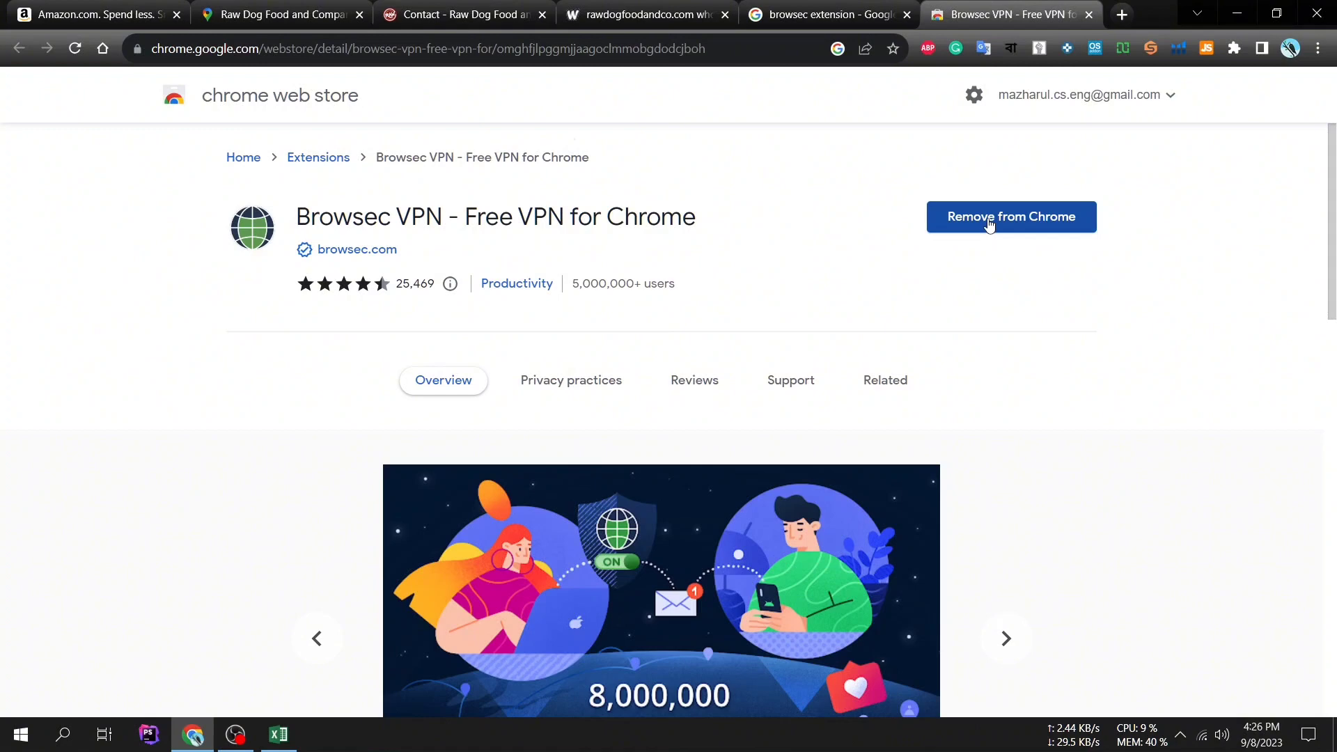
Step: Remove the Browsec VPN extension from Chrome and close its uninstall survey page
{"action": "left_click", "coordinate": [988, 224]}
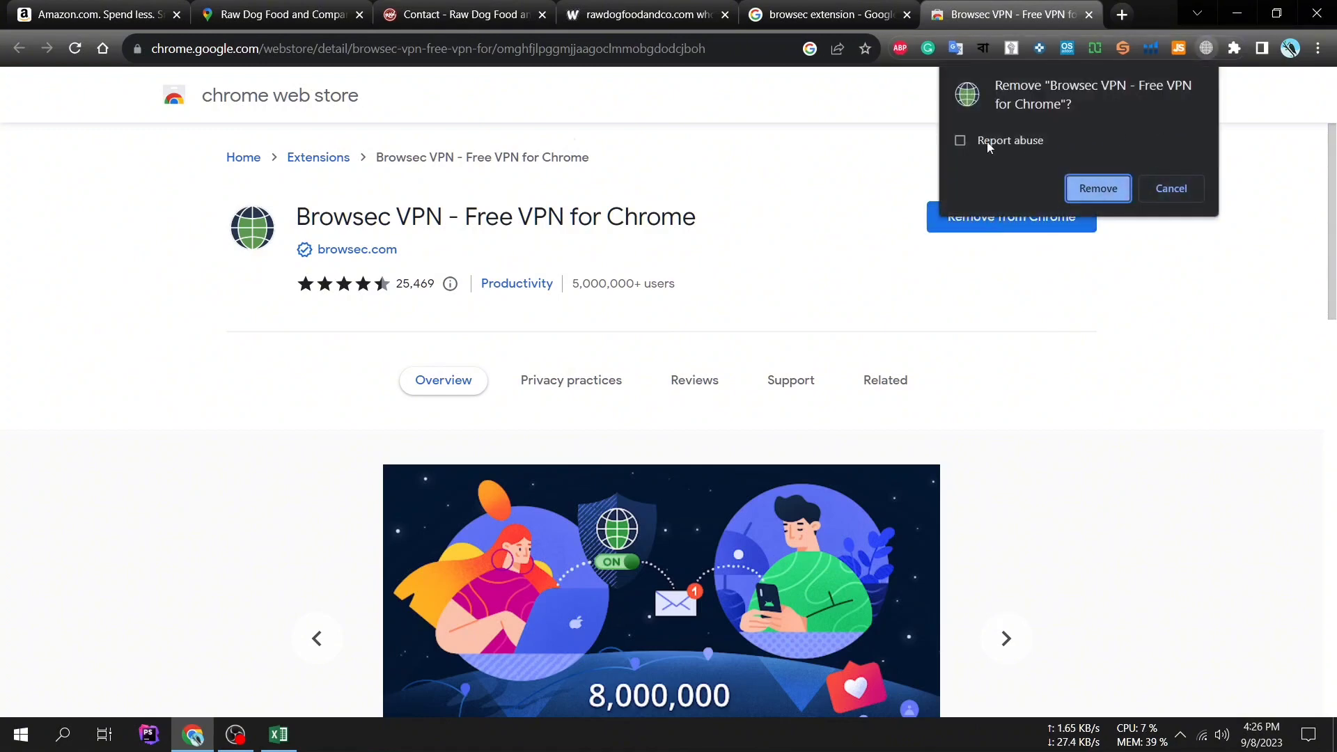
{"action": "left_click", "coordinate": [1120, 189]}
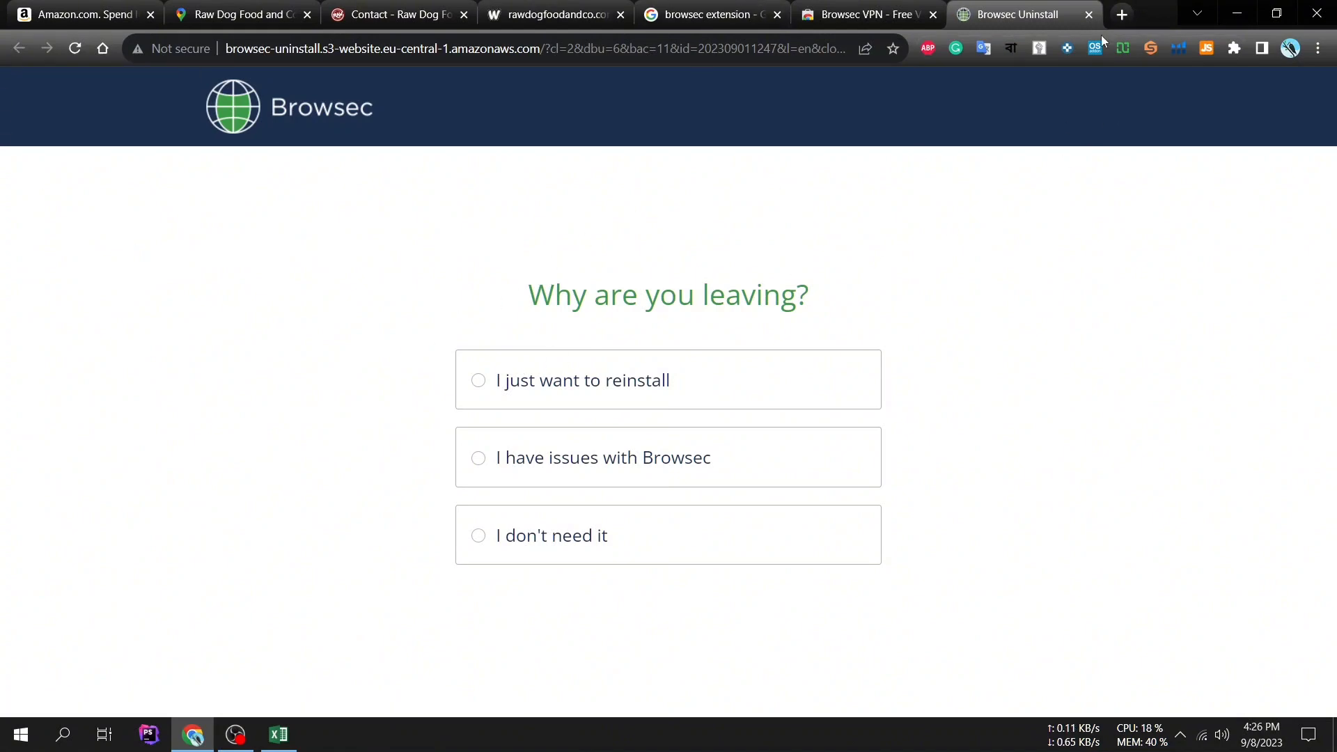
{"action": "left_click", "coordinate": [1088, 15]}
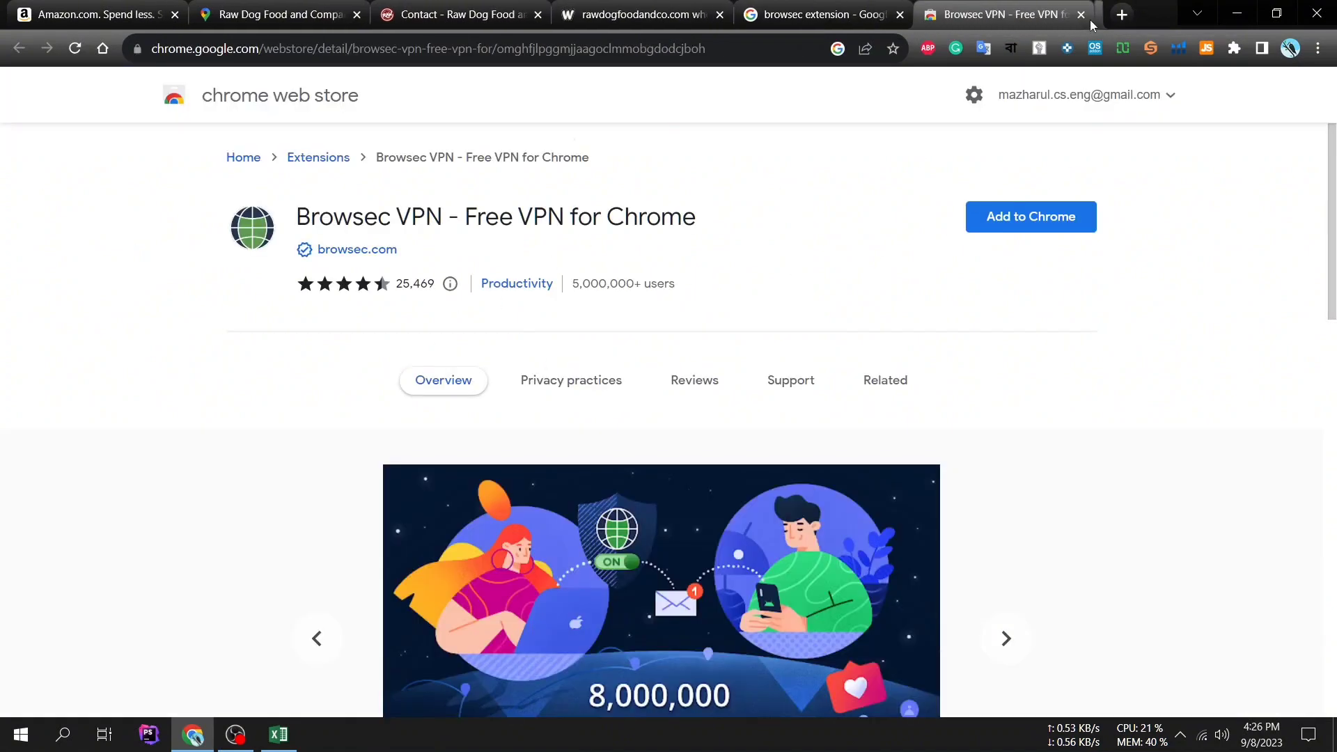
Step: Add the Browsec VPN extension to Chrome and close the Google search and who.is tabs
{"action": "left_click", "coordinate": [1035, 216]}
{"action": "left_click", "coordinate": [712, 207]}
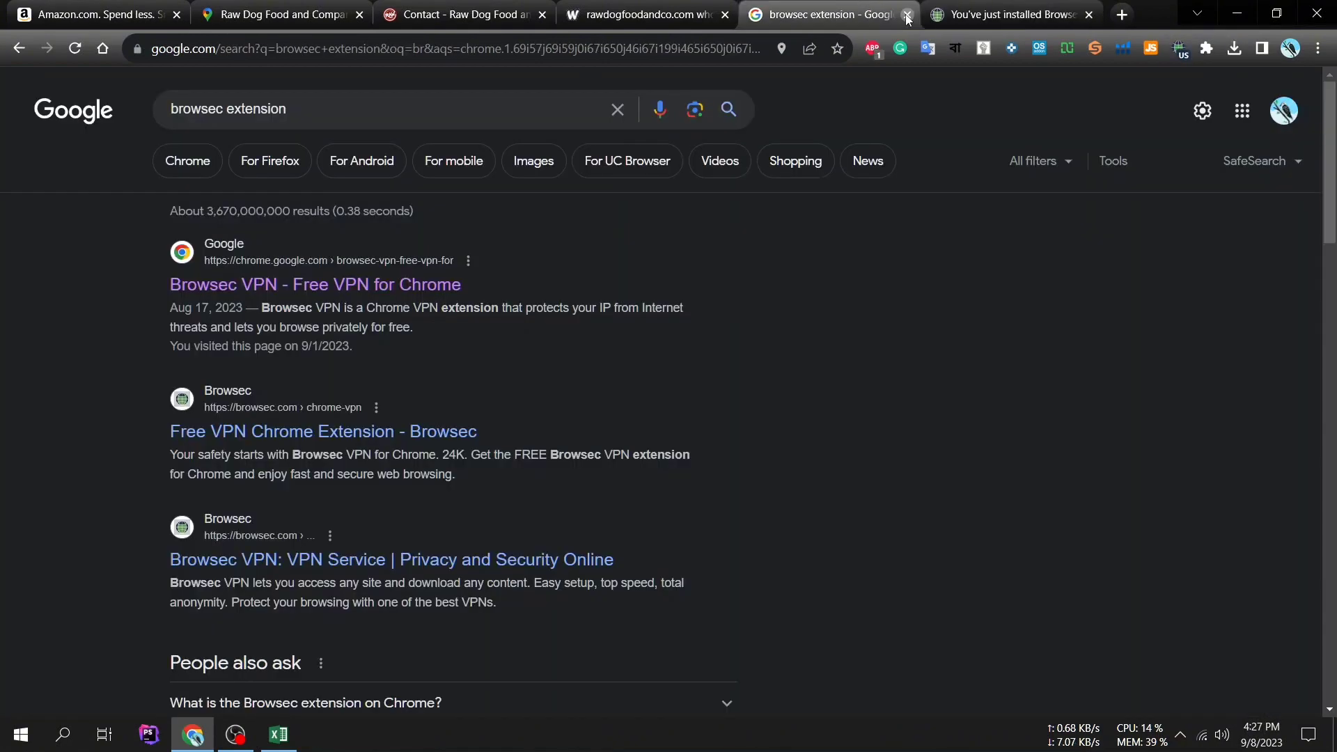
{"action": "left_click", "coordinate": [907, 15]}
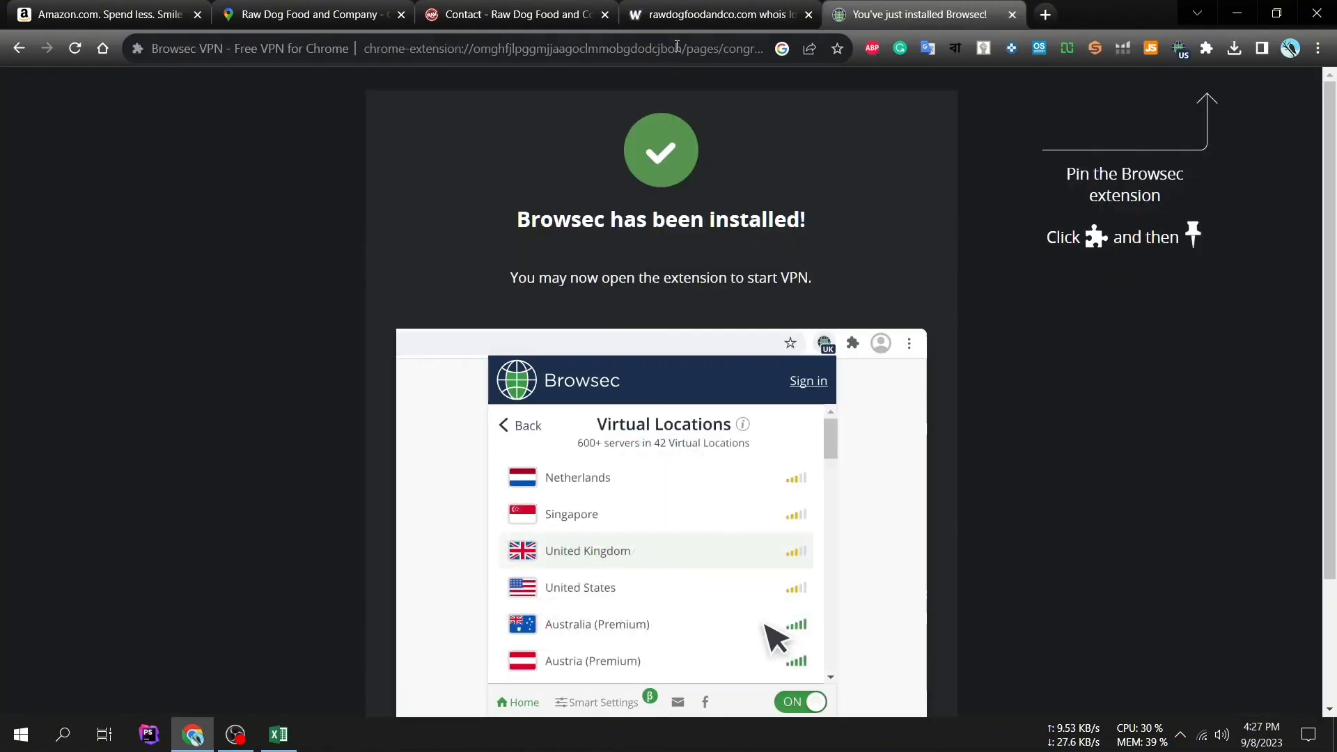
{"action": "left_click", "coordinate": [808, 14]}
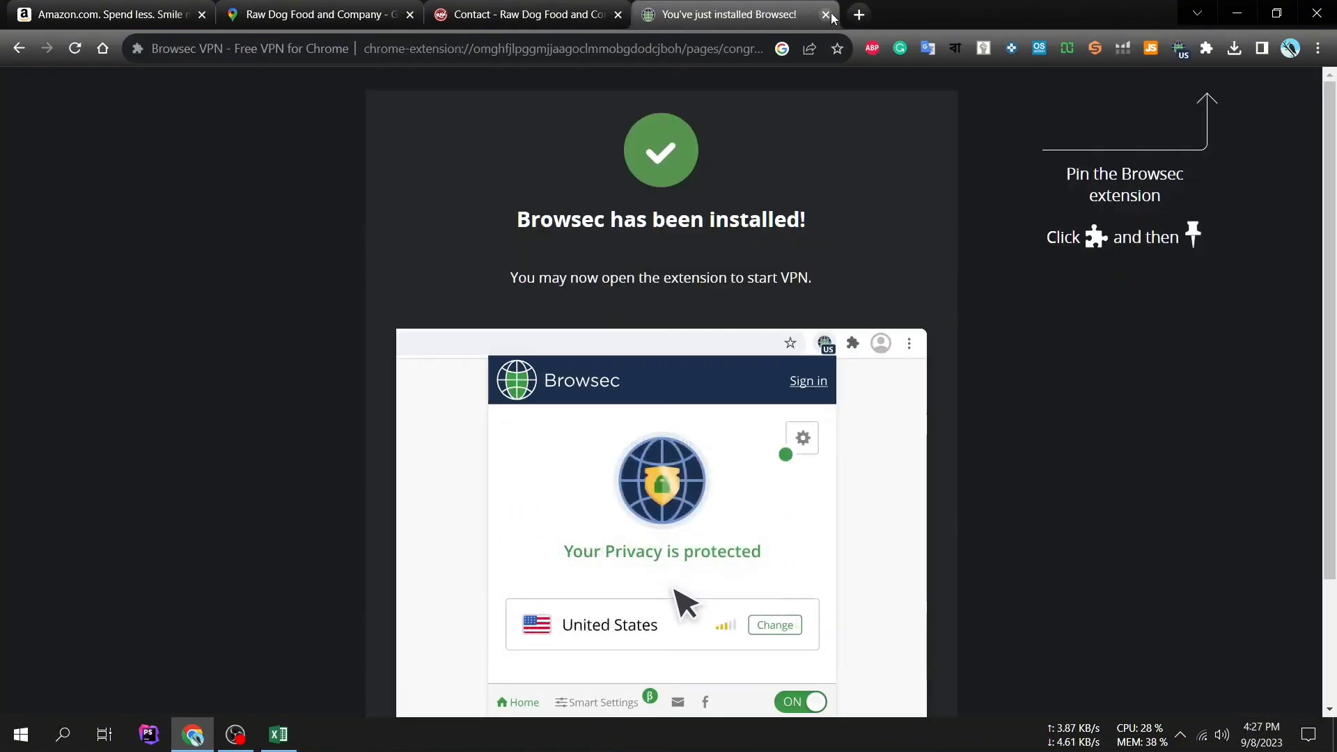
Step: Open Raw Dog Food and Company's About page from the Contact page's footer and close the Browsec installation tab
{"action": "left_click", "coordinate": [500, 14]}
{"action": "scroll", "coordinate": [710, 338], "scroll_direction": "down", "scroll_amount": 1}
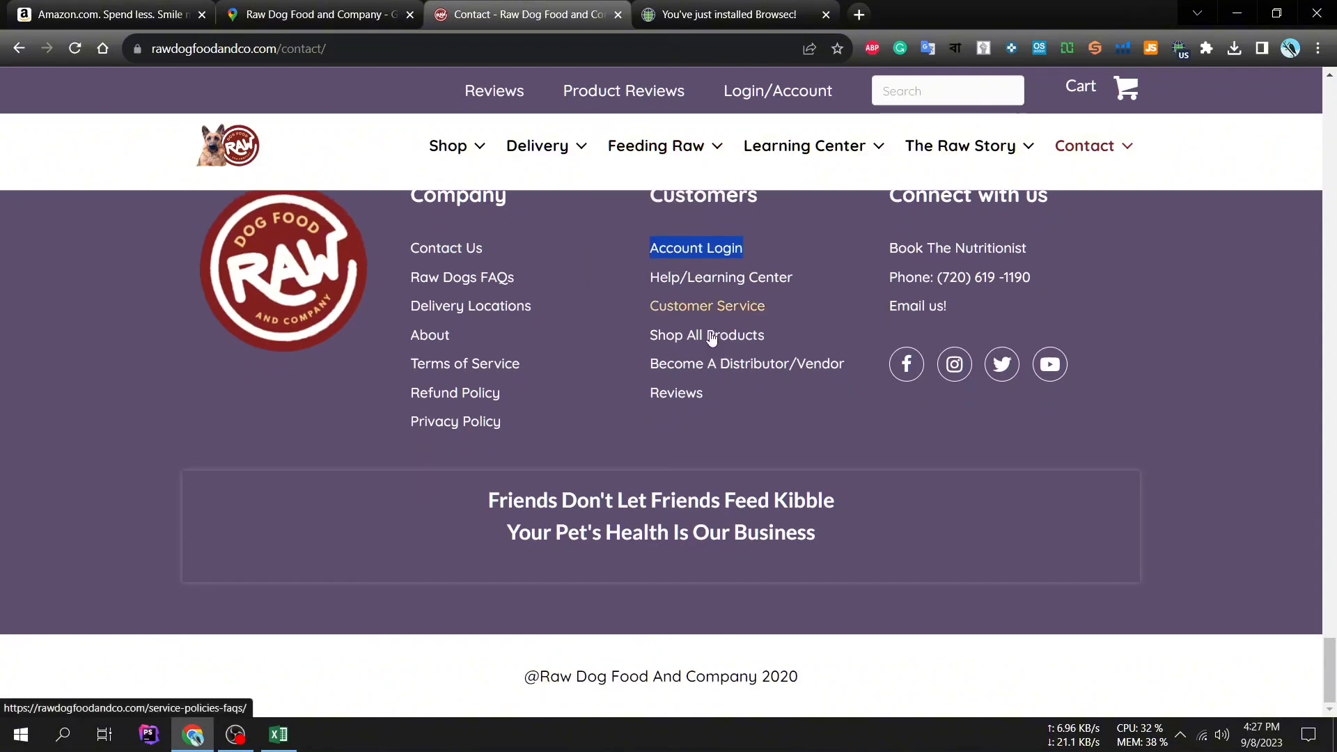
{"action": "scroll", "coordinate": [703, 337], "scroll_direction": "up", "scroll_amount": 1}
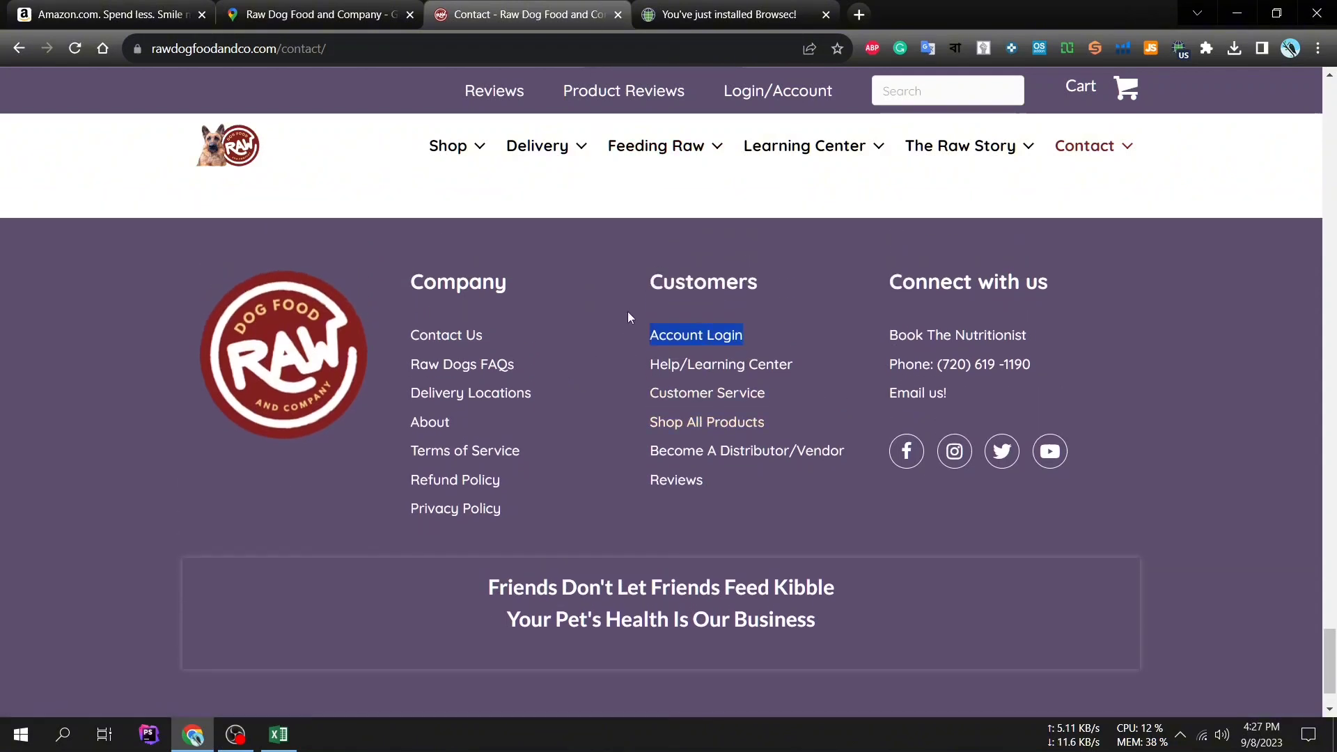
{"action": "left_click", "coordinate": [628, 311]}
{"action": "scroll", "coordinate": [682, 279], "scroll_direction": "up", "scroll_amount": 2}
{"action": "scroll", "coordinate": [682, 278], "scroll_direction": "down", "scroll_amount": 3}
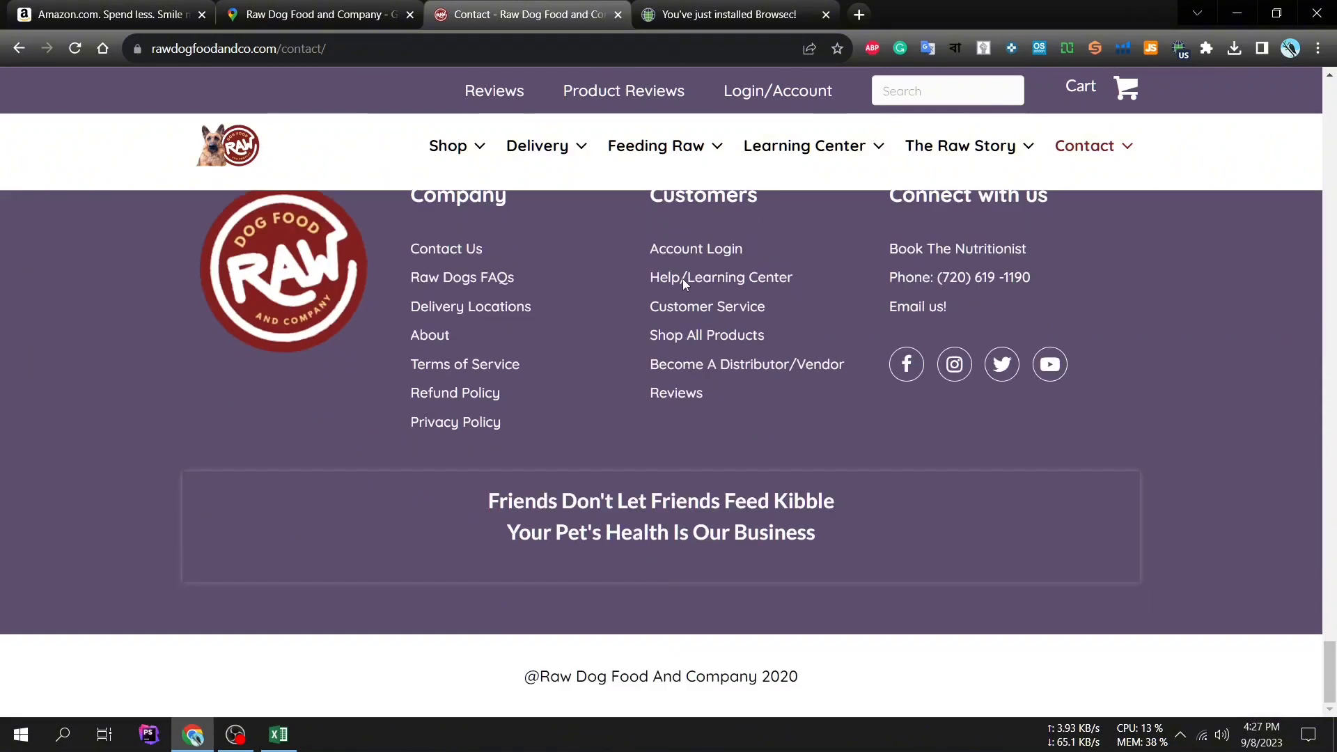
{"action": "left_click", "coordinate": [427, 338]}
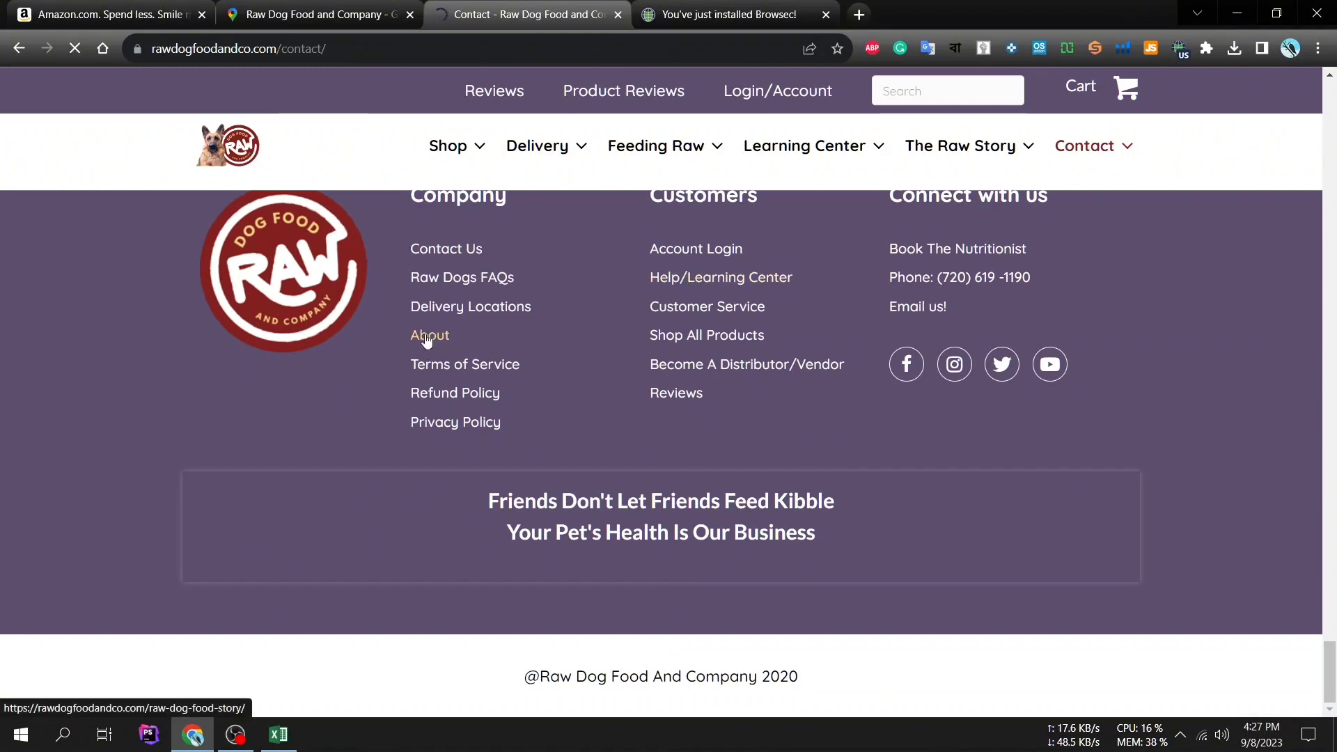
{"action": "scroll", "coordinate": [427, 339], "scroll_direction": "up", "scroll_amount": 2}
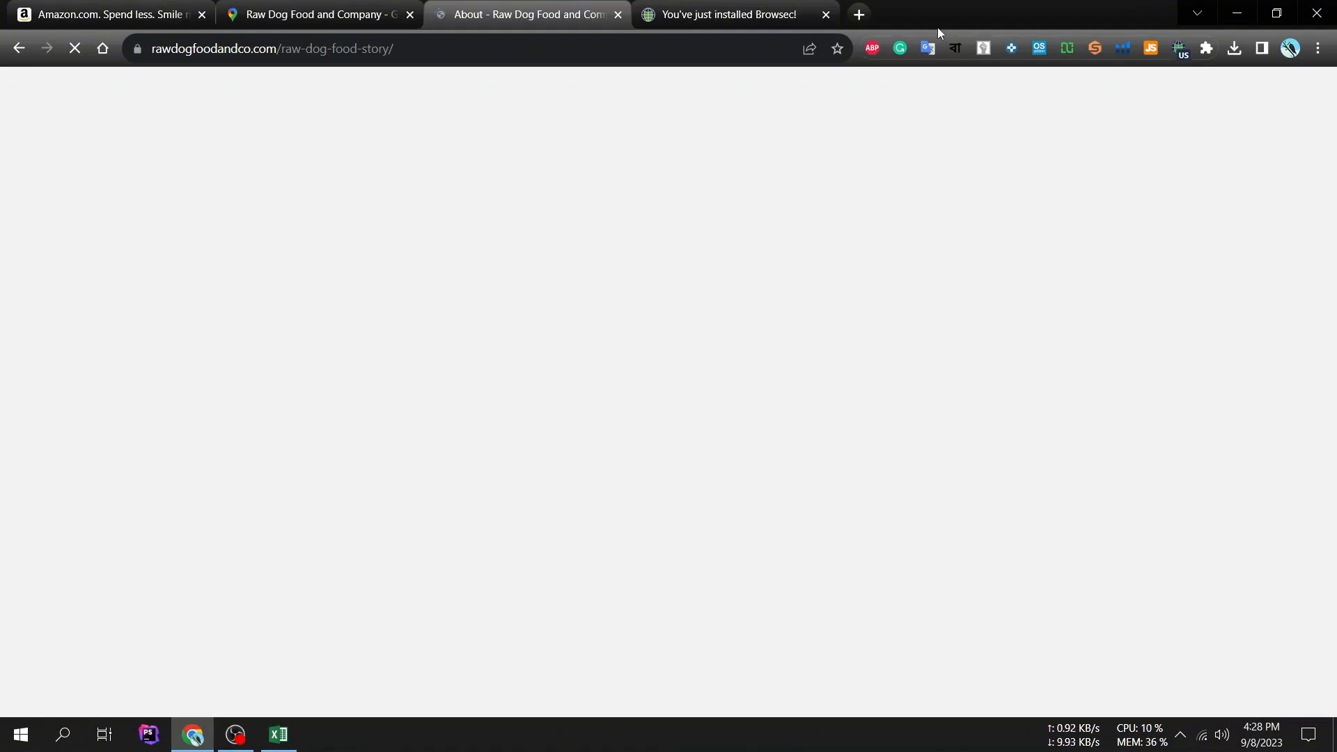
{"action": "left_click", "coordinate": [825, 16]}
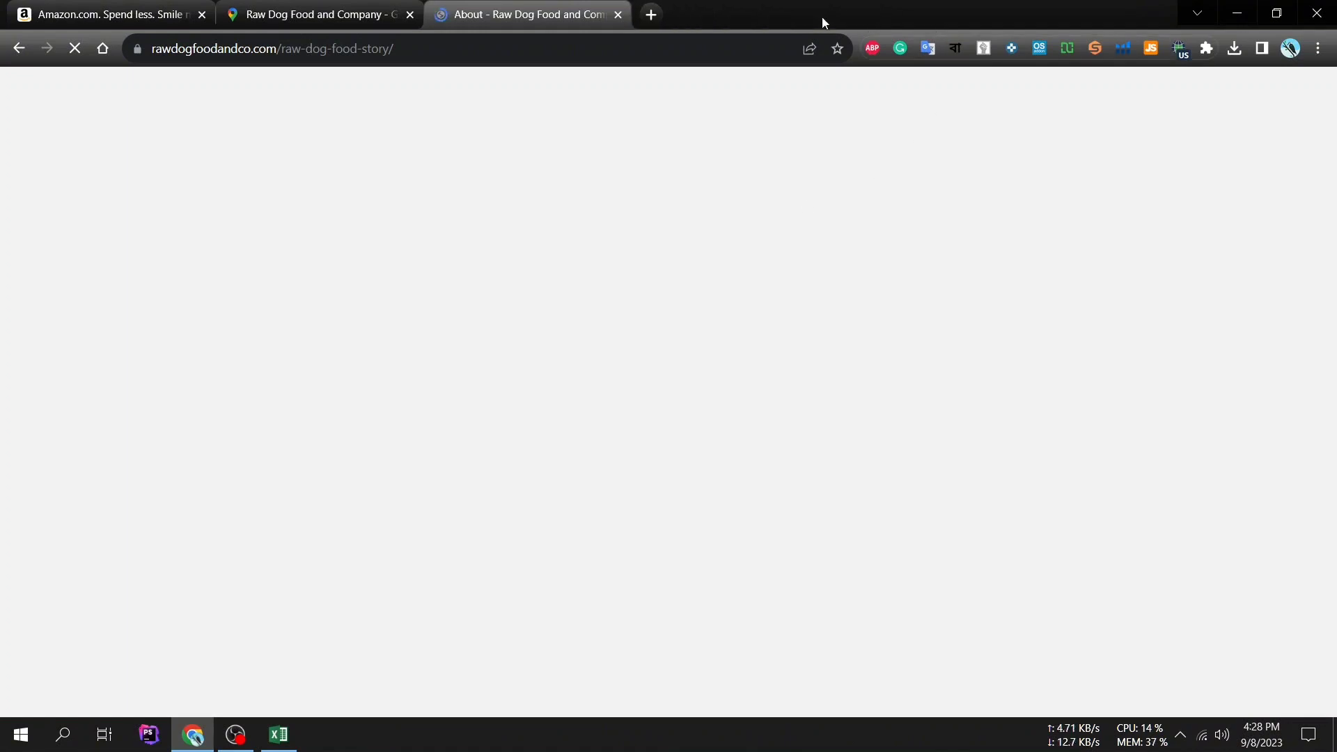
Step: Look through the pet supplies distributor results on Google Maps and examine the Gold Crest Distributing listing
{"action": "left_click", "coordinate": [293, 5]}
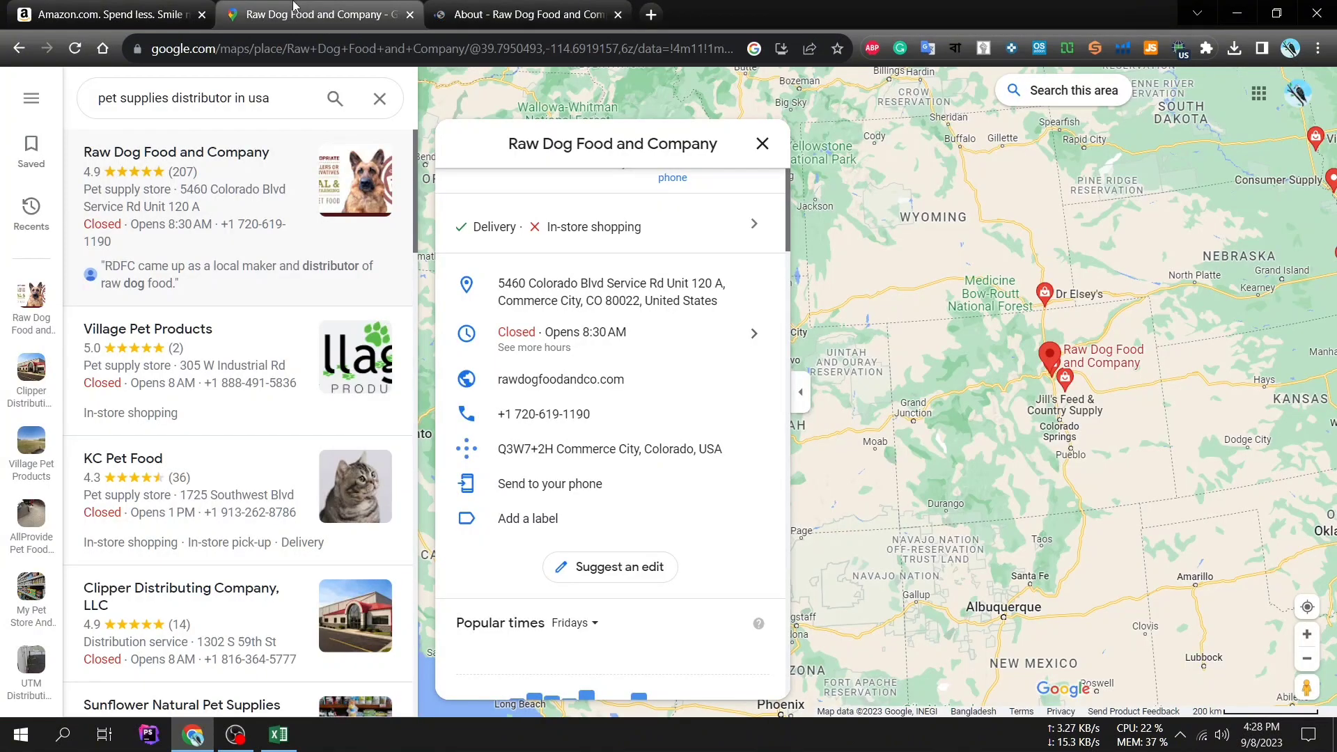
{"action": "scroll", "coordinate": [351, 314], "scroll_direction": "down", "scroll_amount": 2}
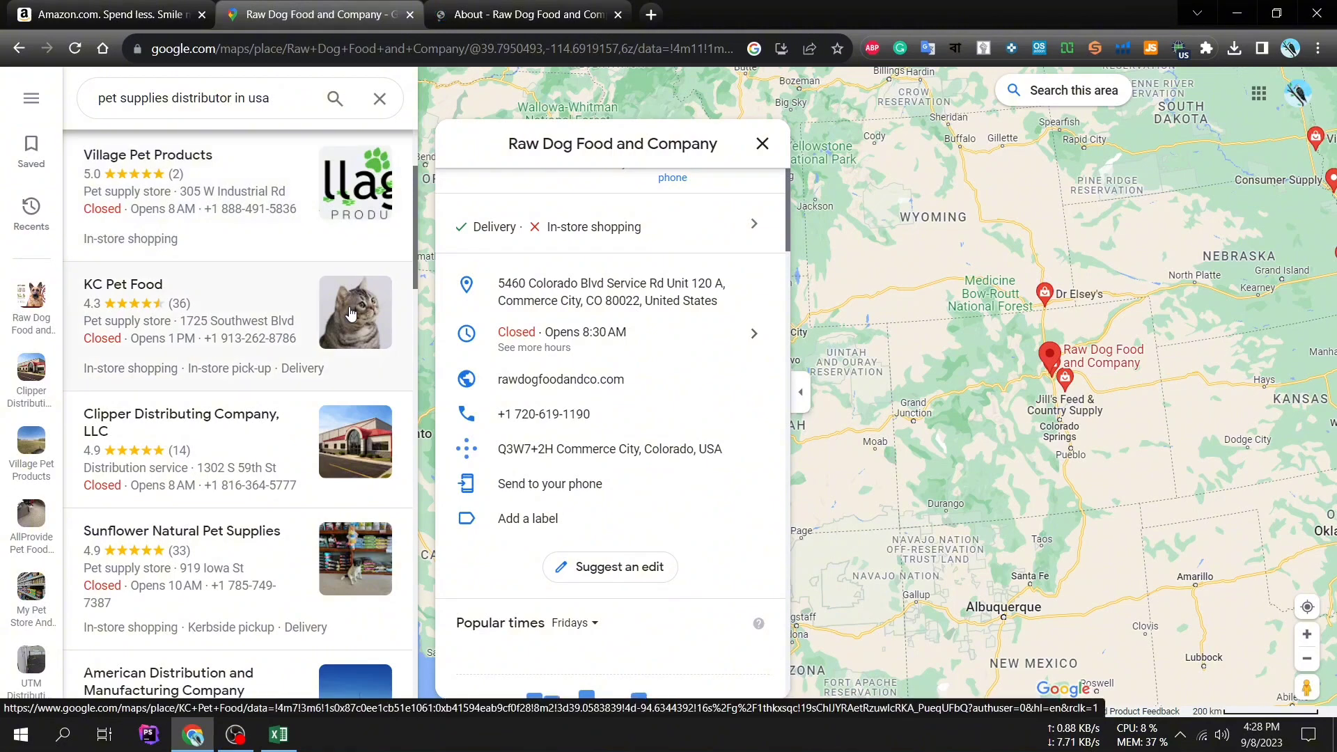
{"action": "left_click", "coordinate": [533, 14]}
{"action": "left_click", "coordinate": [348, 17]}
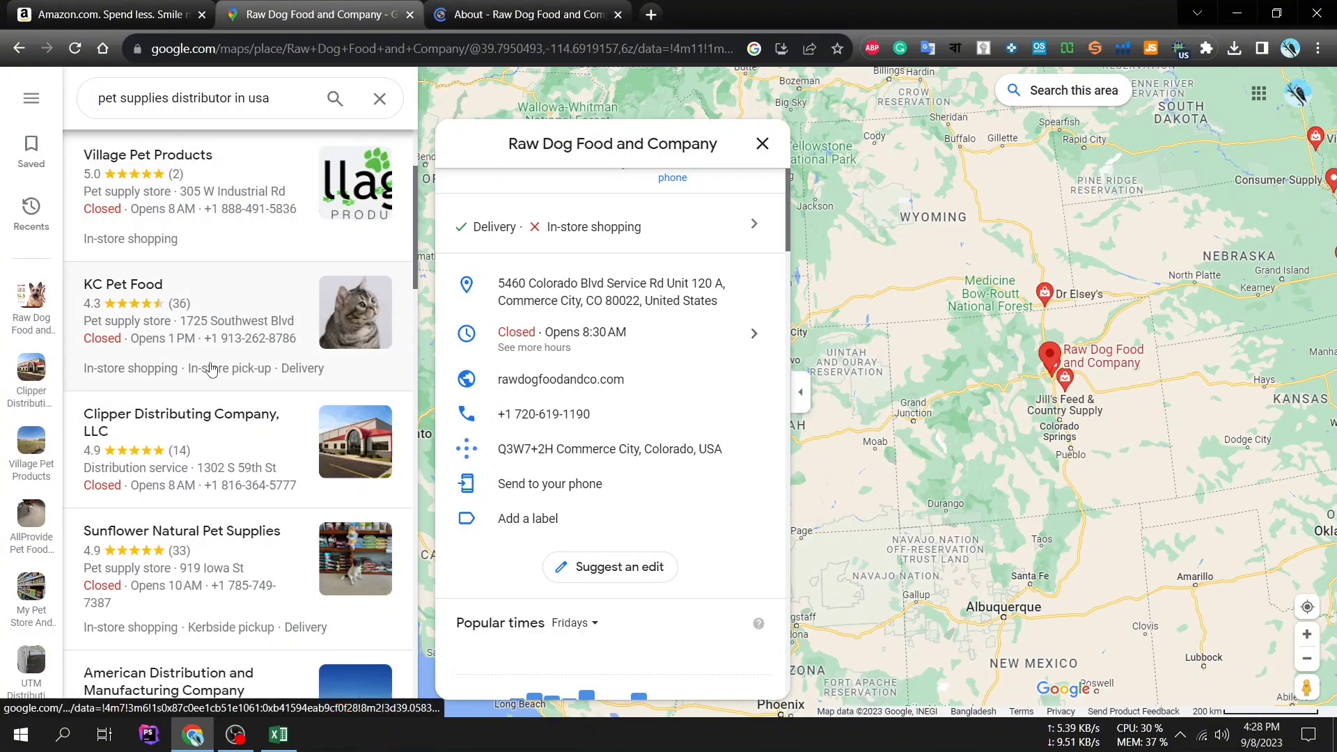
{"action": "scroll", "coordinate": [211, 369], "scroll_direction": "down", "scroll_amount": 15}
{"action": "scroll", "coordinate": [211, 369], "scroll_direction": "down", "scroll_amount": 9}
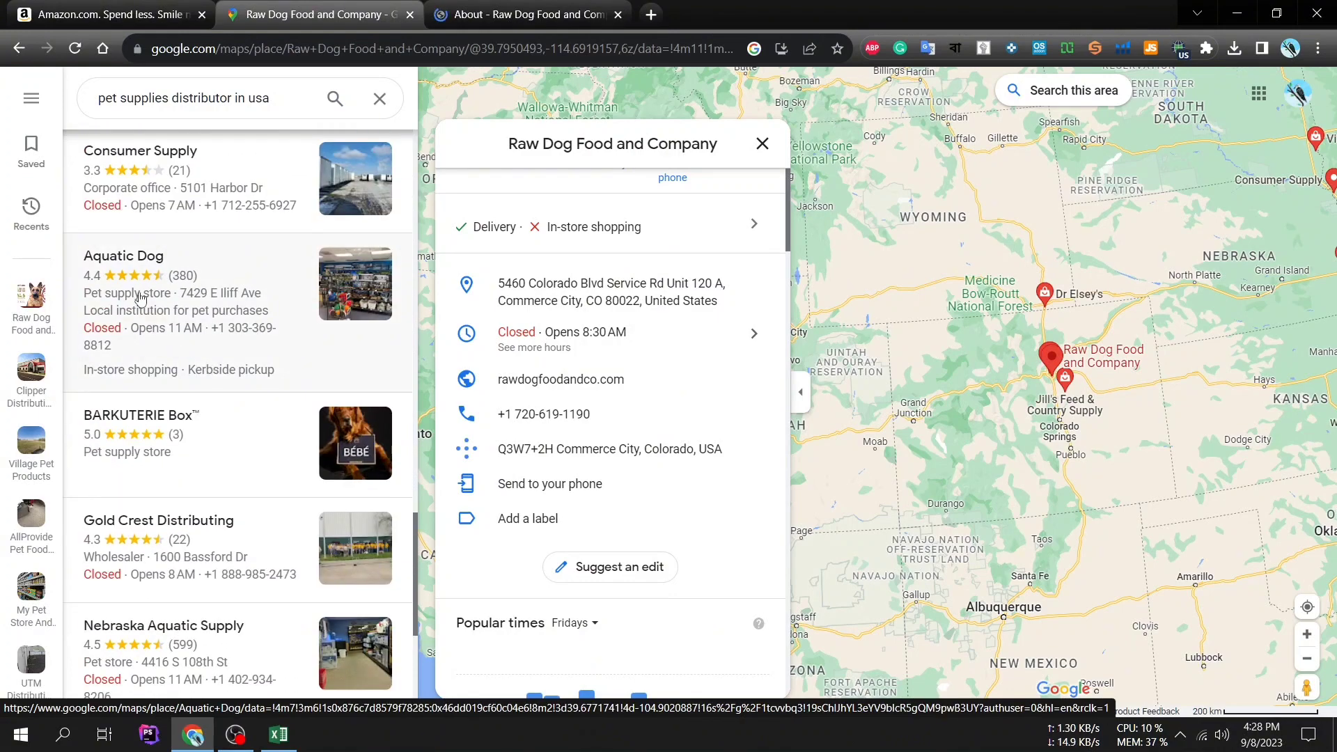
{"action": "scroll", "coordinate": [140, 282], "scroll_direction": "down", "scroll_amount": 3}
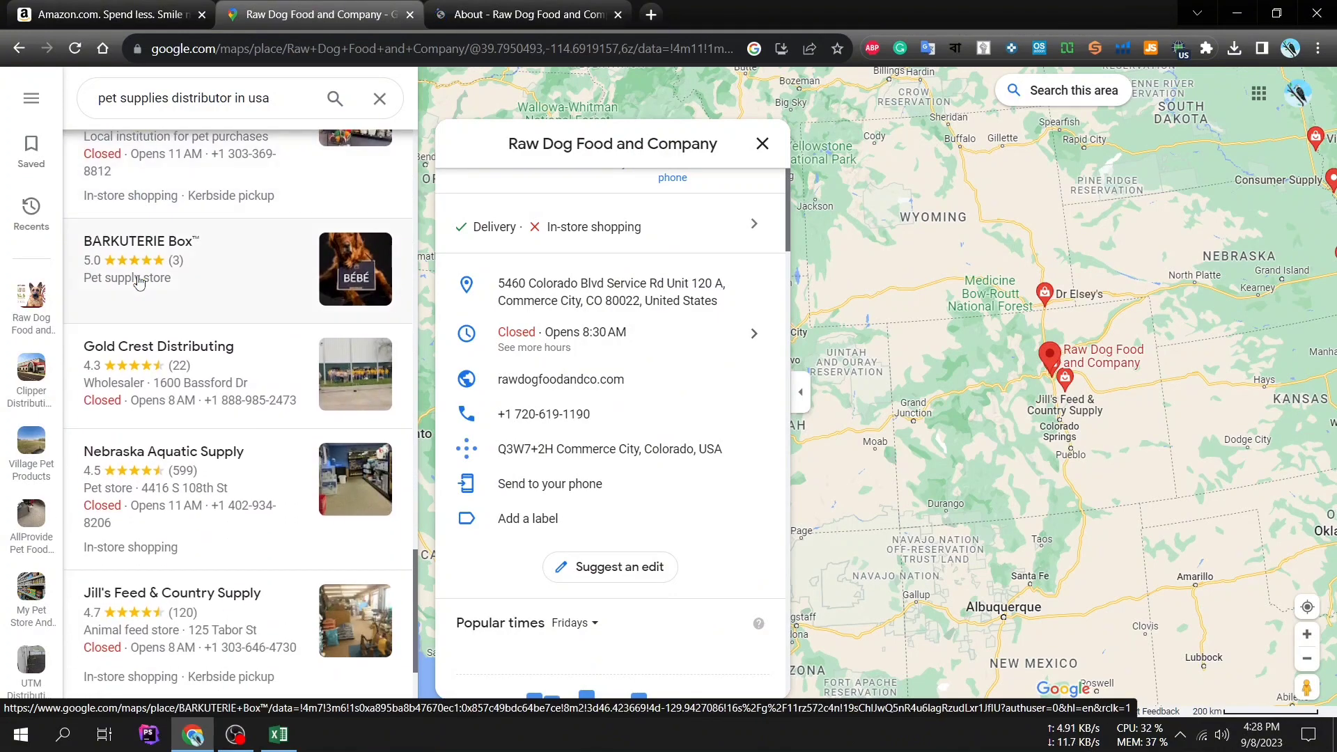
{"action": "left_click", "coordinate": [200, 346]}
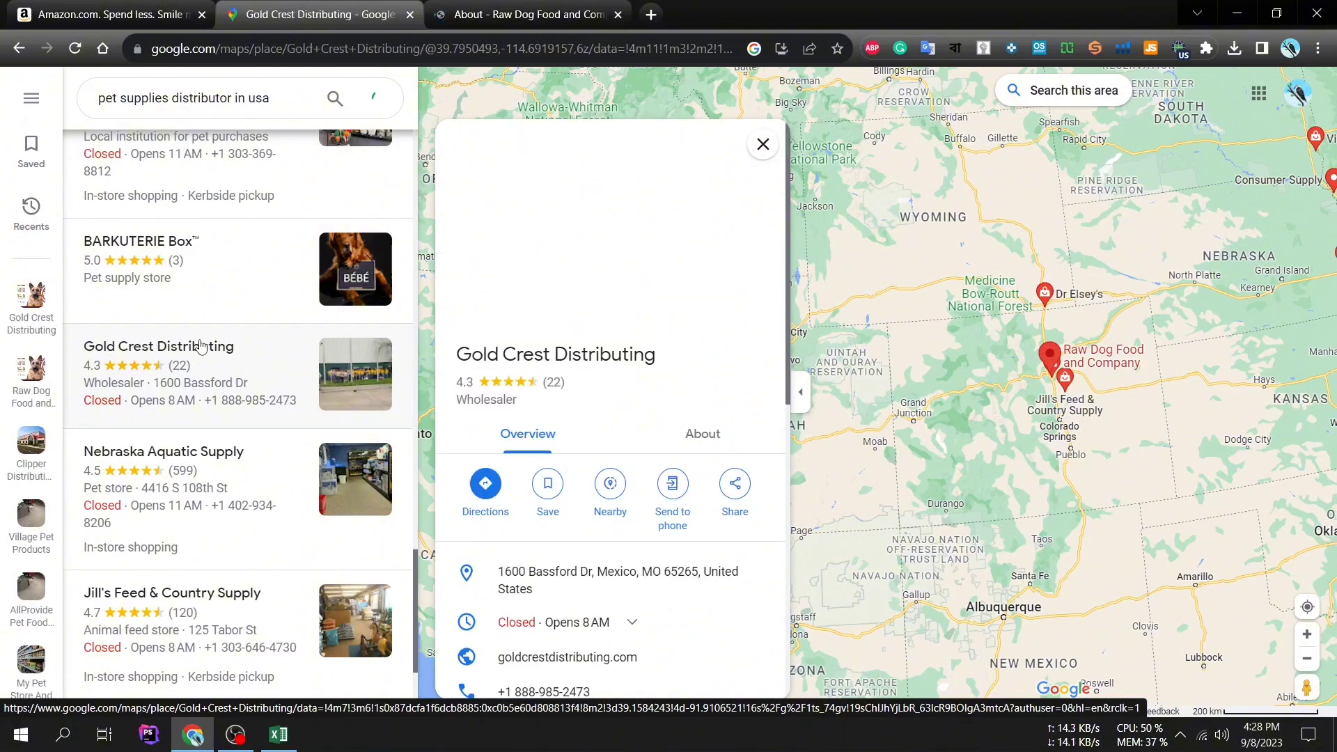
{"action": "scroll", "coordinate": [626, 479], "scroll_direction": "down", "scroll_amount": 8}
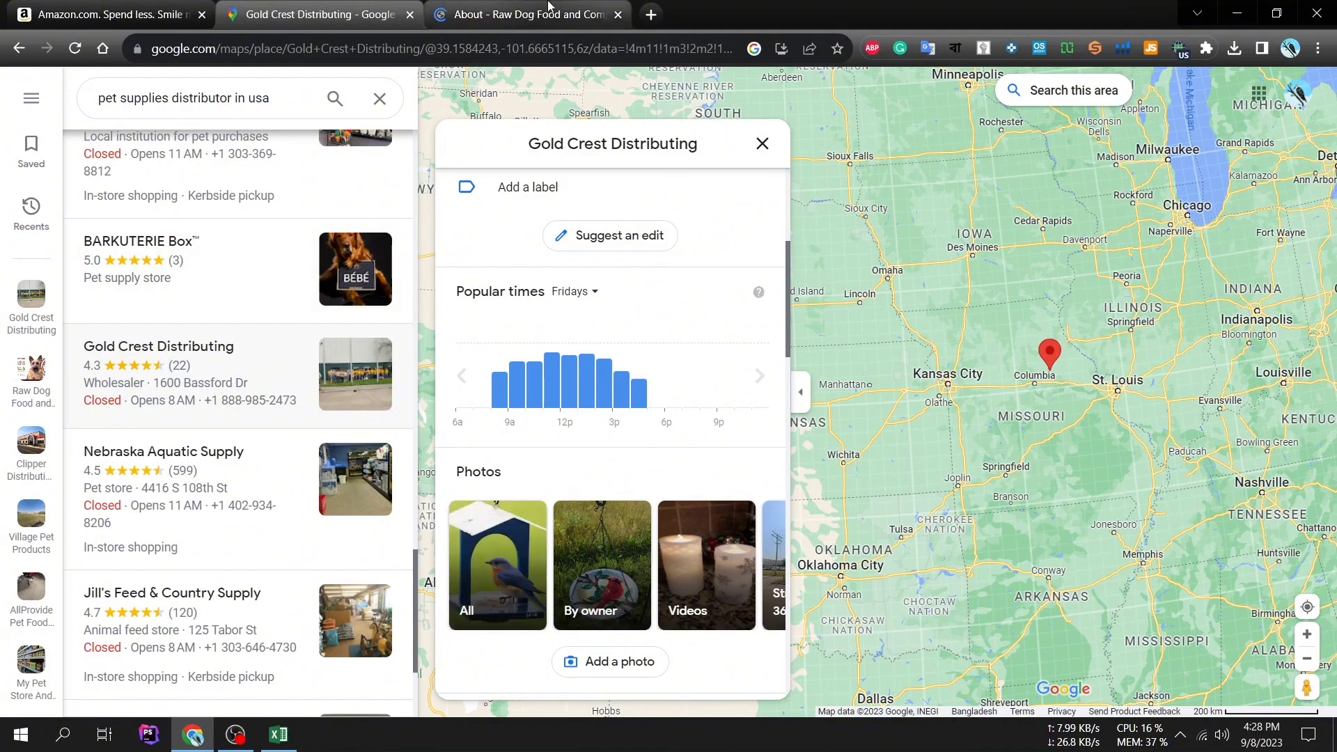
Step: Check Raw Dog Food and Company's About page and switch to the Excel sheet
{"action": "left_click", "coordinate": [515, 14]}
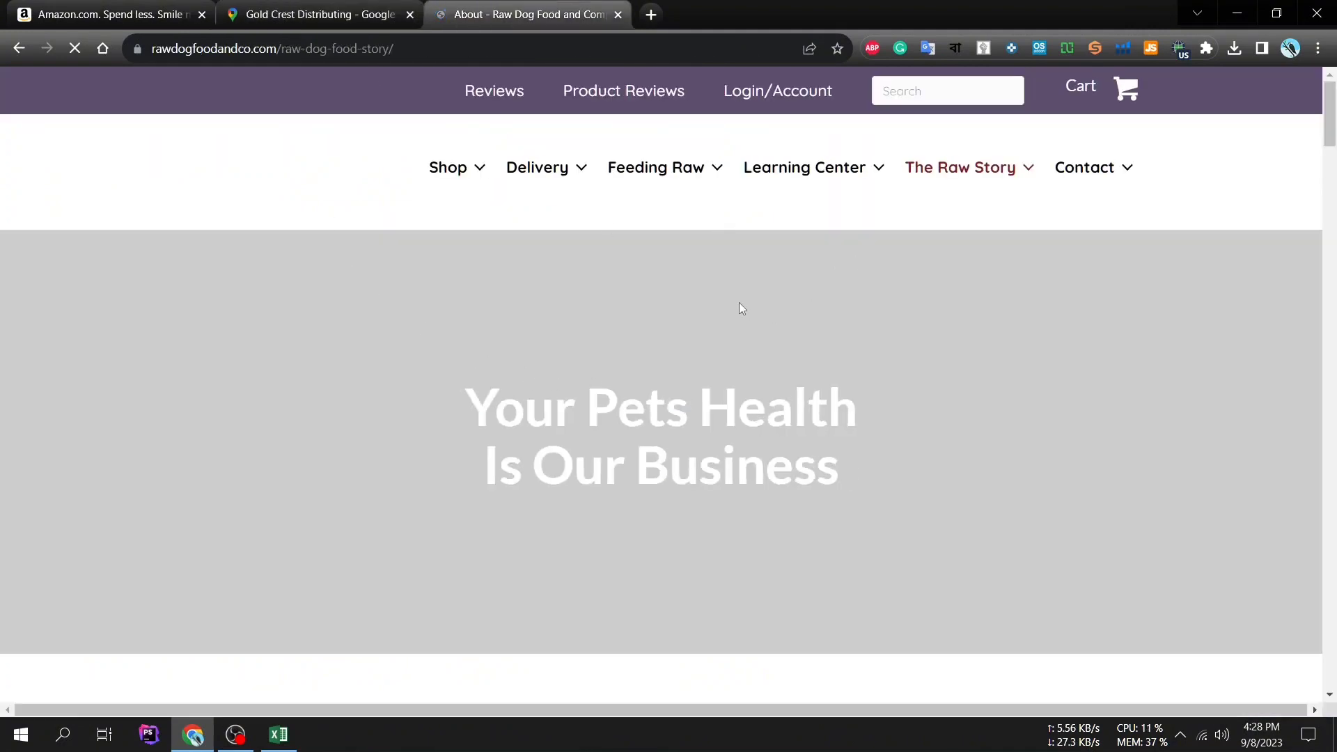
{"action": "mouse_move", "coordinate": [1114, 173]}
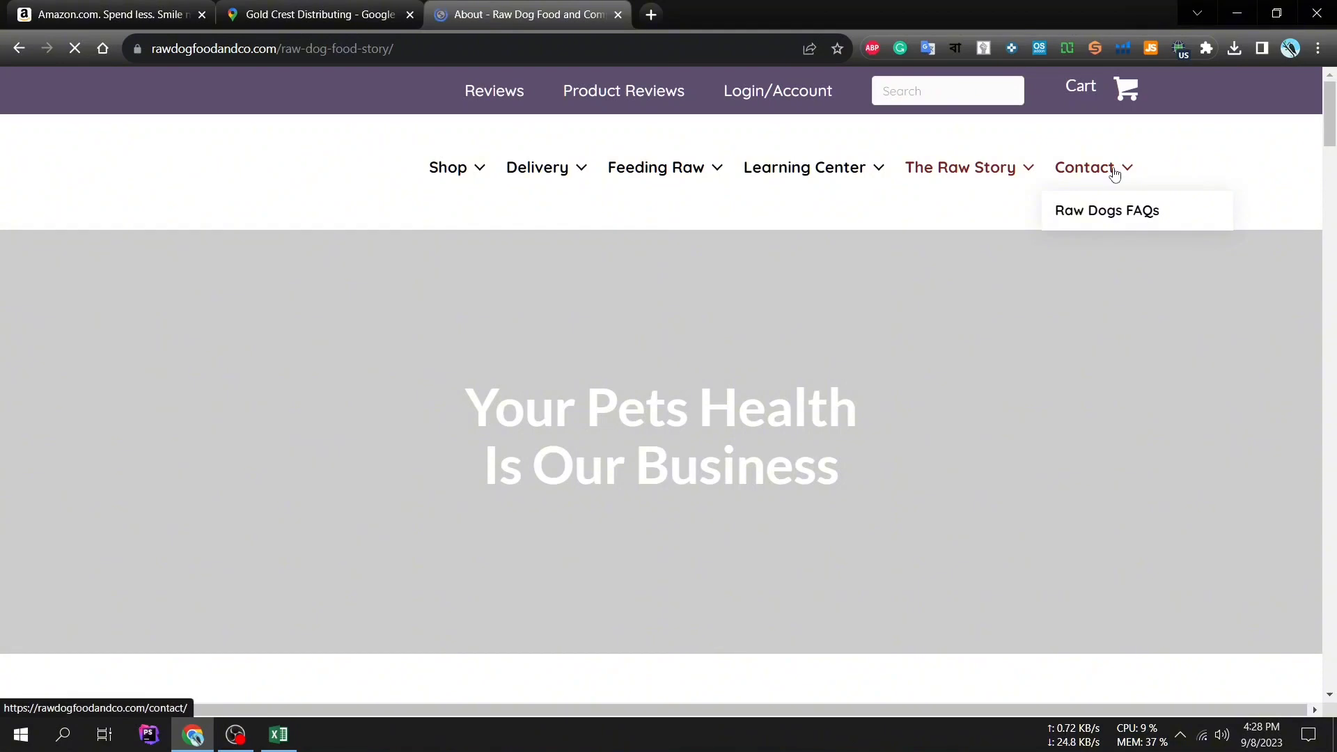
{"action": "left_click", "coordinate": [279, 735]}
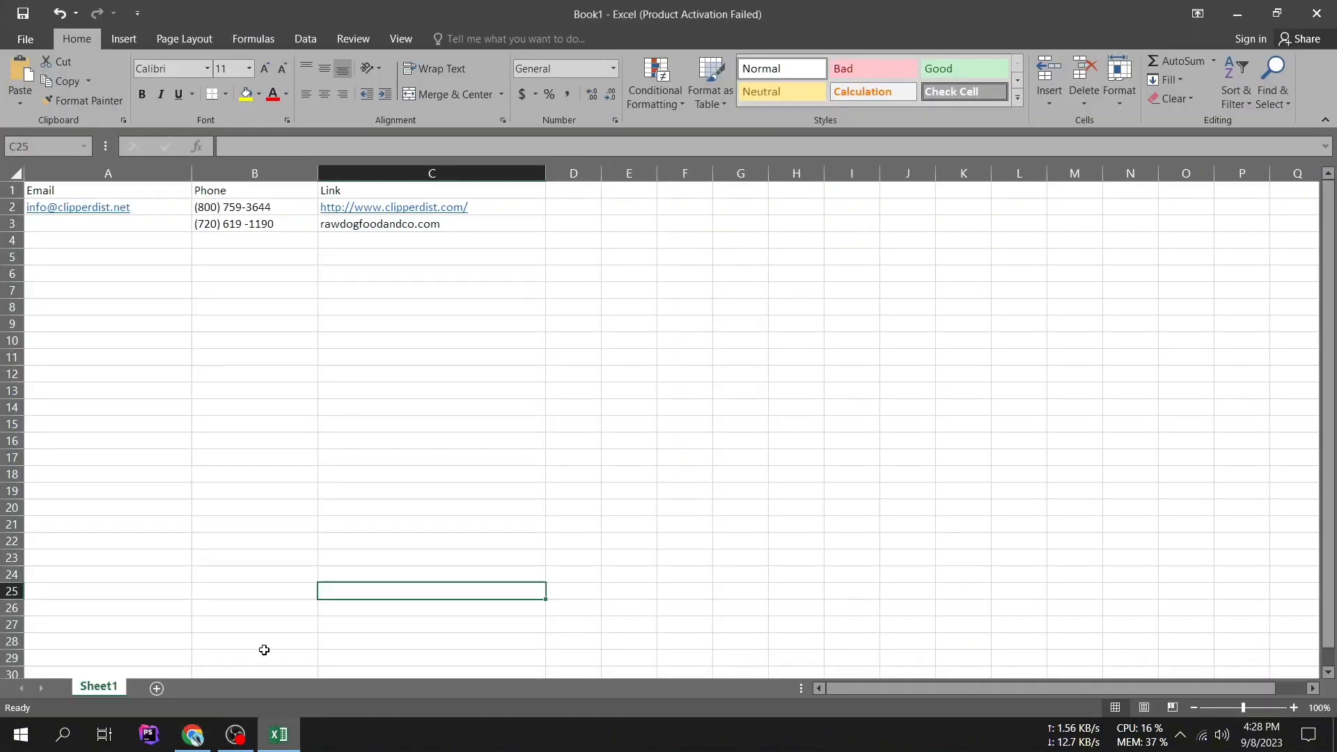